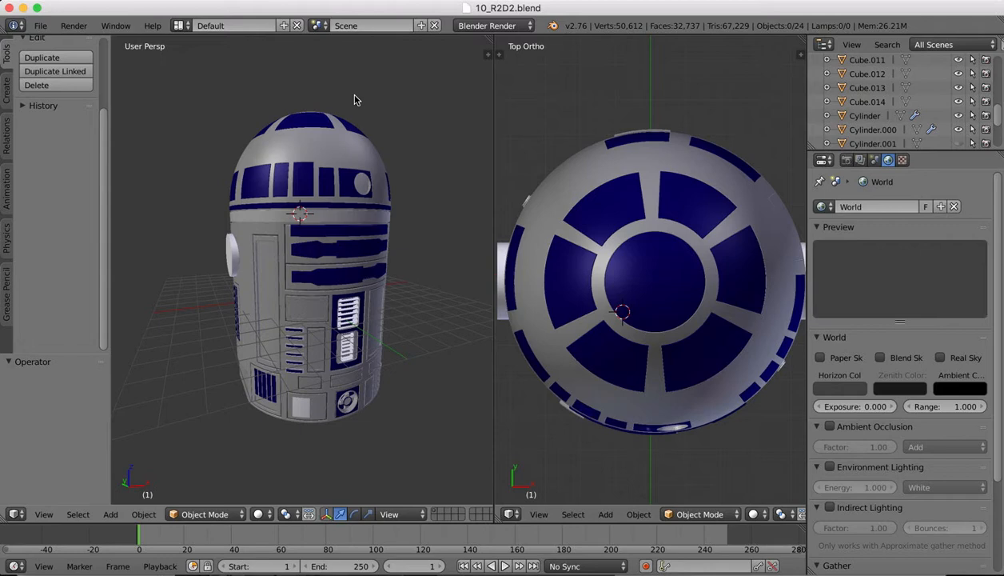
- Examine the R2-D2 model's dome and body panels from all sides
scroll(277, 103, down, 2)
scroll(276, 102, up, 5)
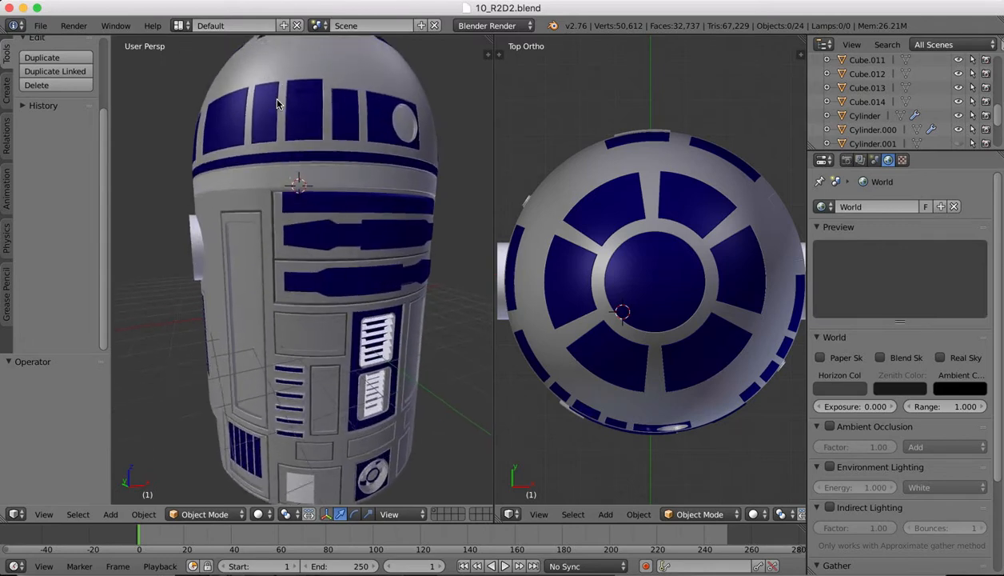
scroll(276, 104, left, 10)
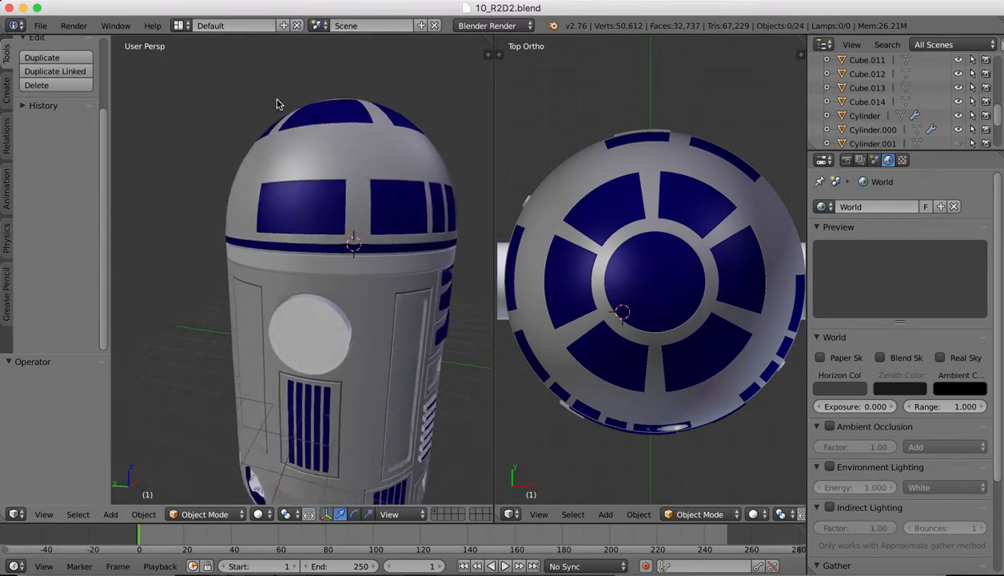
scroll(277, 104, left, 3)
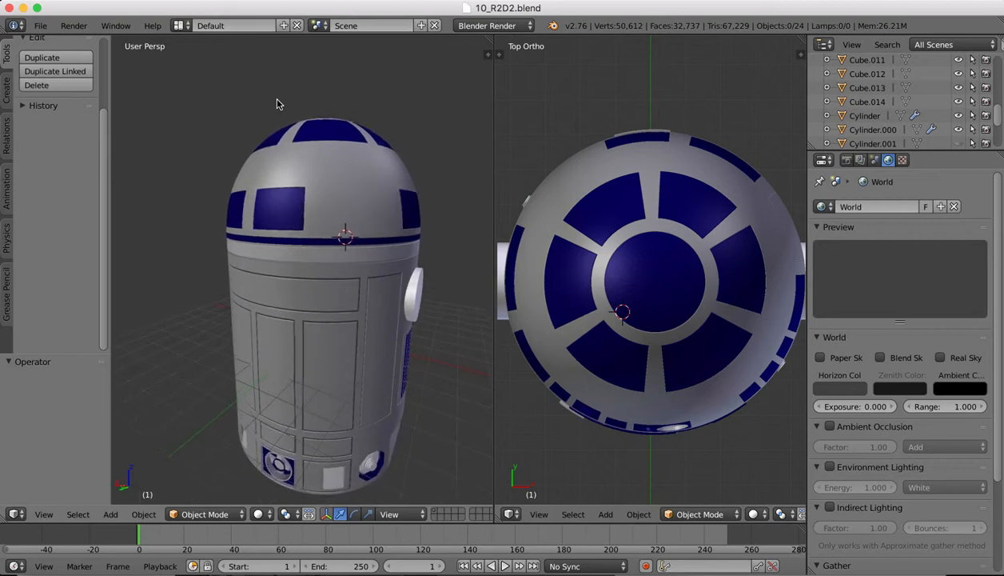
scroll(277, 104, left, 6)
scroll(276, 104, up, 4)
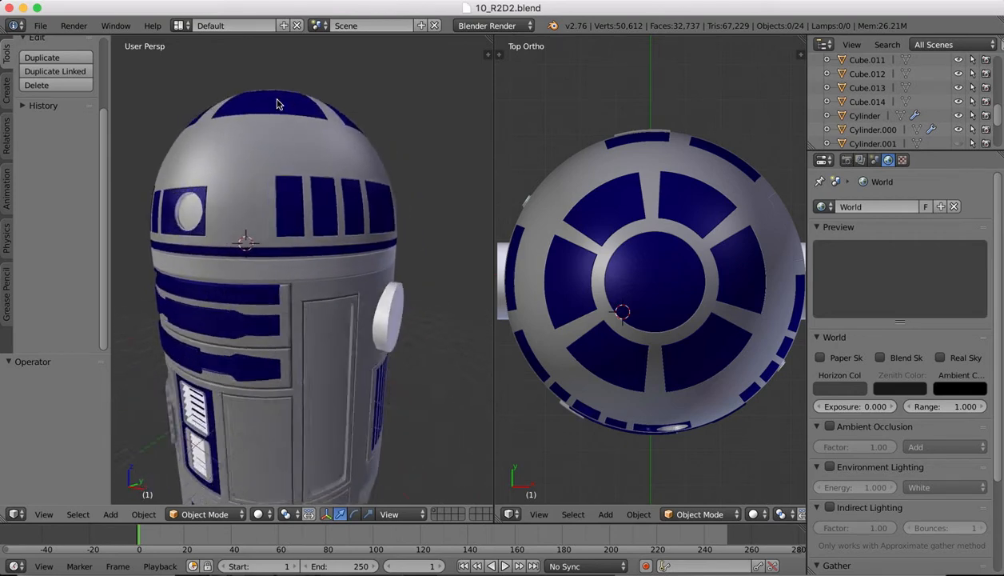
scroll(277, 104, left, 5)
scroll(277, 109, down, 5)
scroll(277, 110, left, 1)
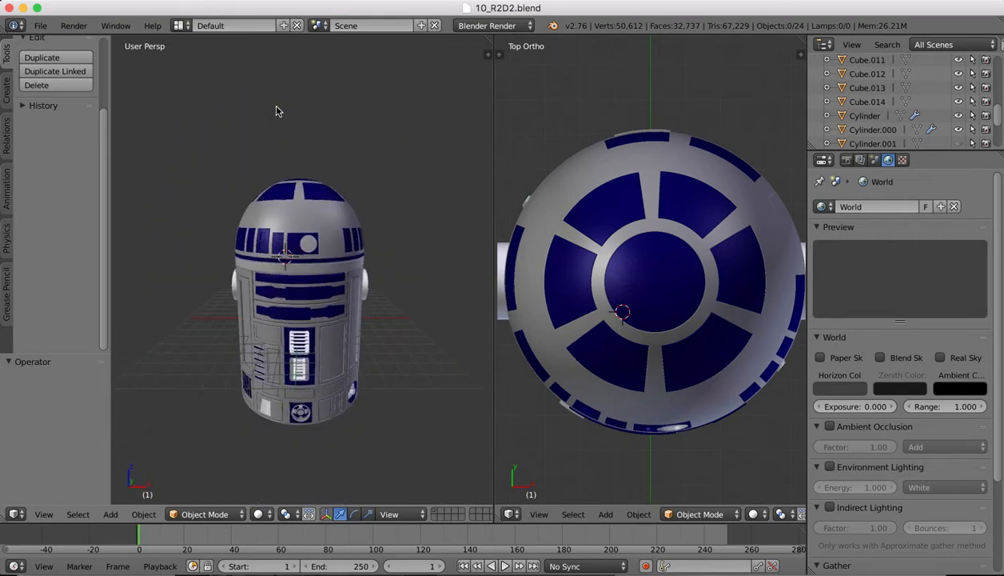
scroll(278, 108, up, 3)
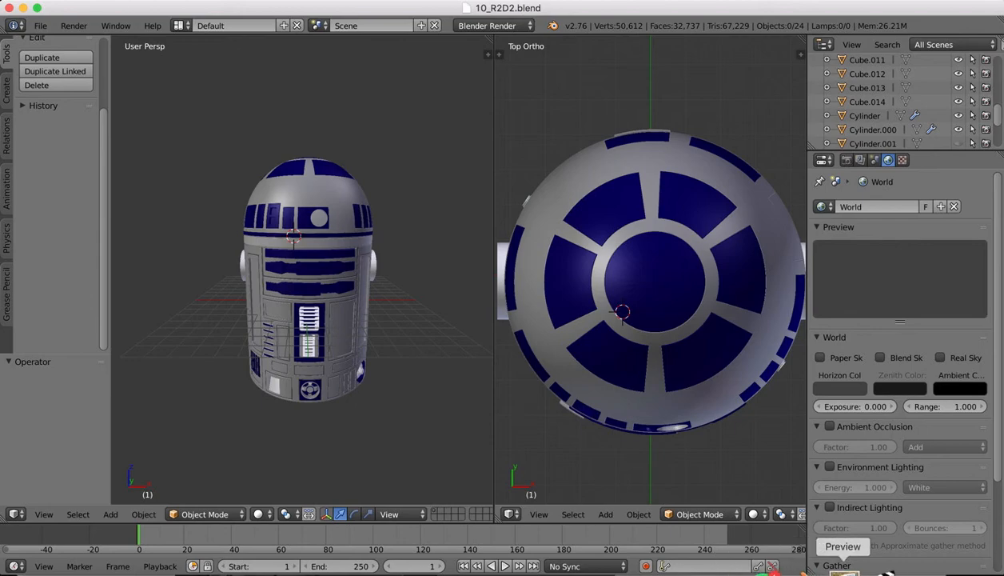
- Switch to Preview to examine the illustrated and the rendered R2-D2 reference images, and return to Blender
click(844, 569)
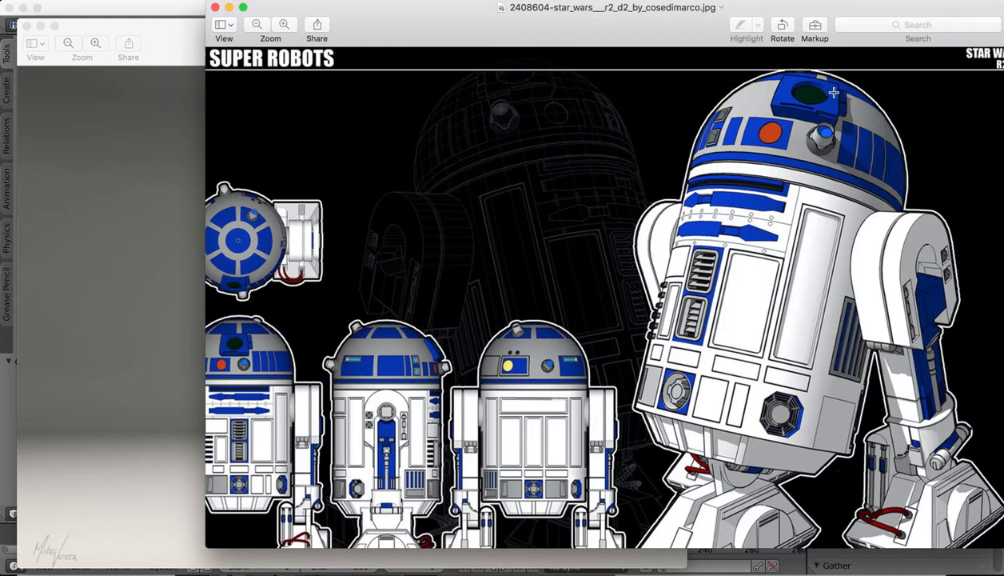
click(168, 204)
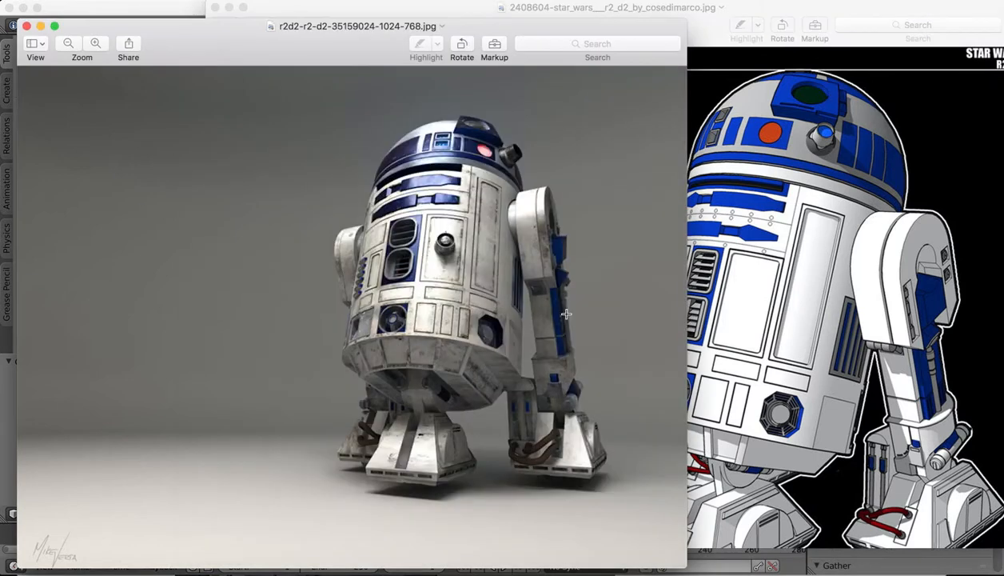
click(808, 569)
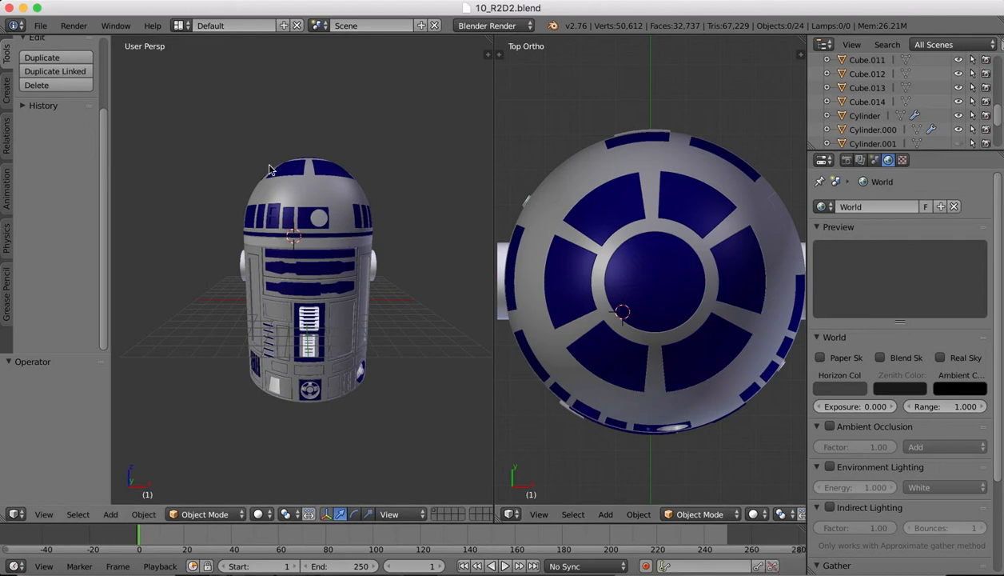
- Select the dome sphere, show it in the front view and enter Edit Mode
right_click(259, 236)
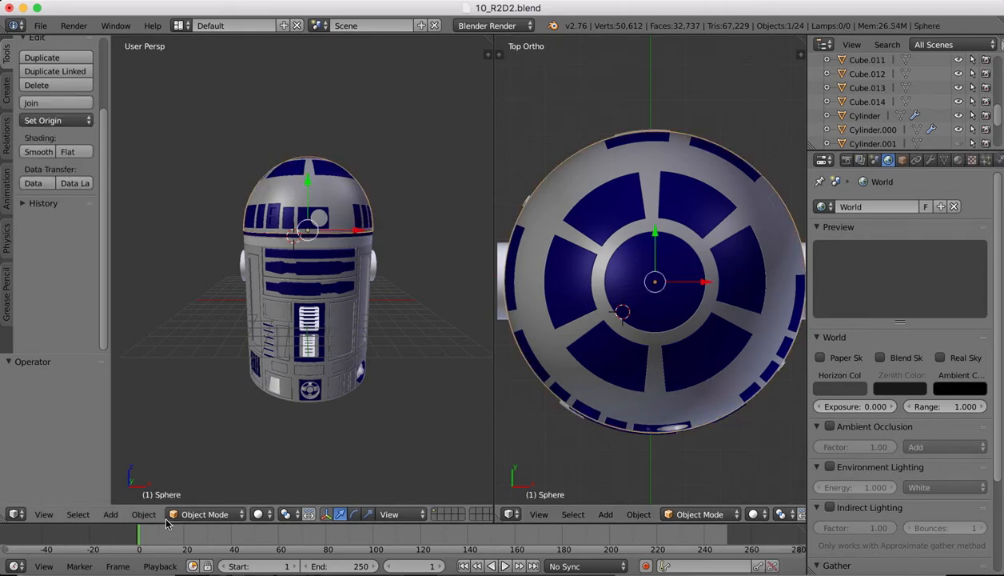
click(44, 514)
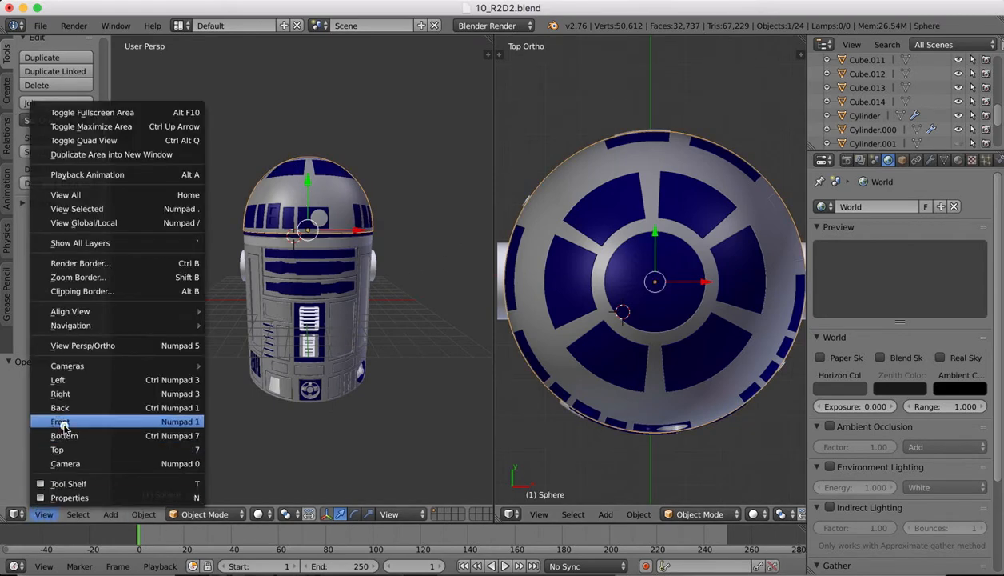
click(64, 419)
click(204, 514)
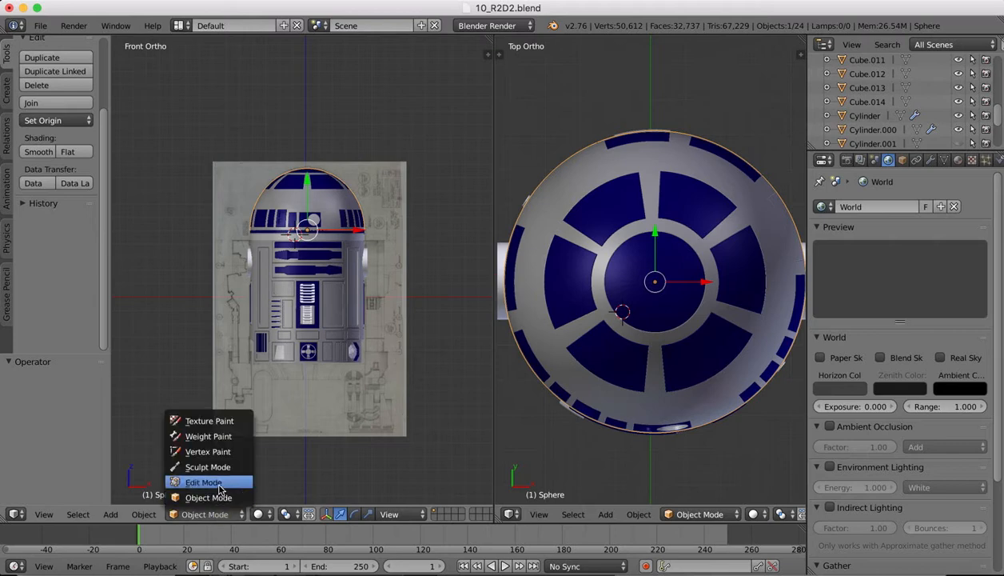
click(219, 484)
- Set the viewport shading to Material and show the dome's front against the blueprint in the front view
click(365, 513)
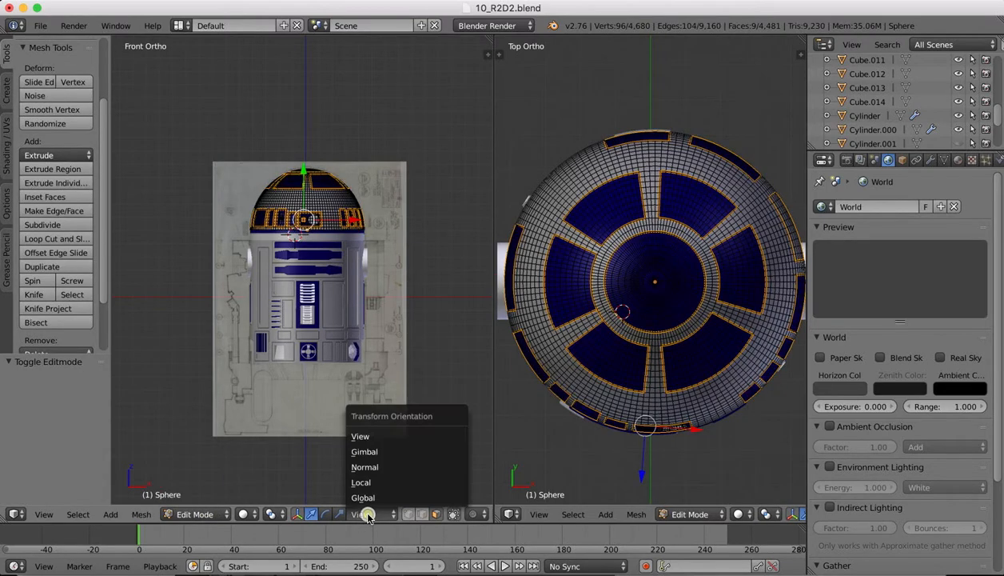
click(246, 514)
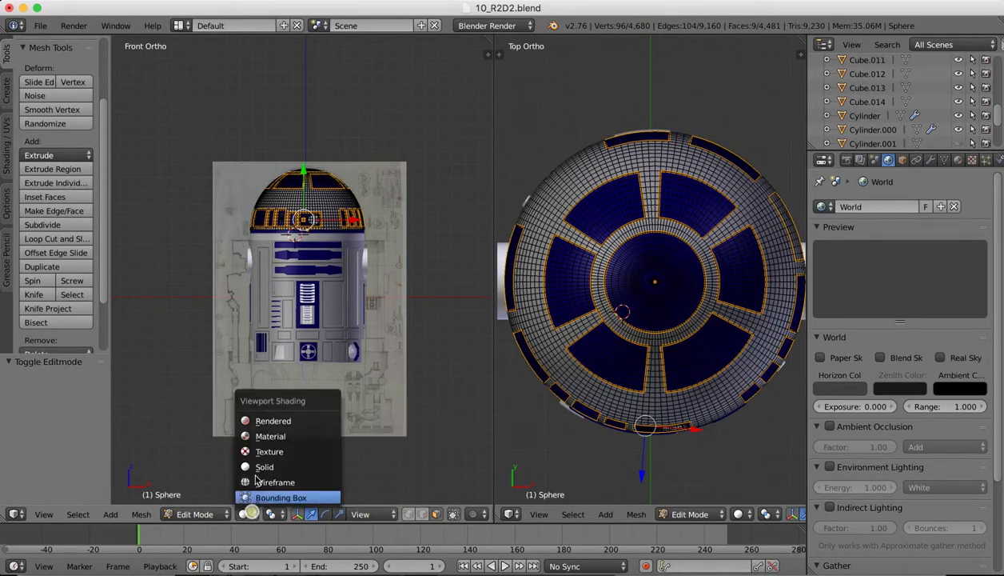
click(270, 437)
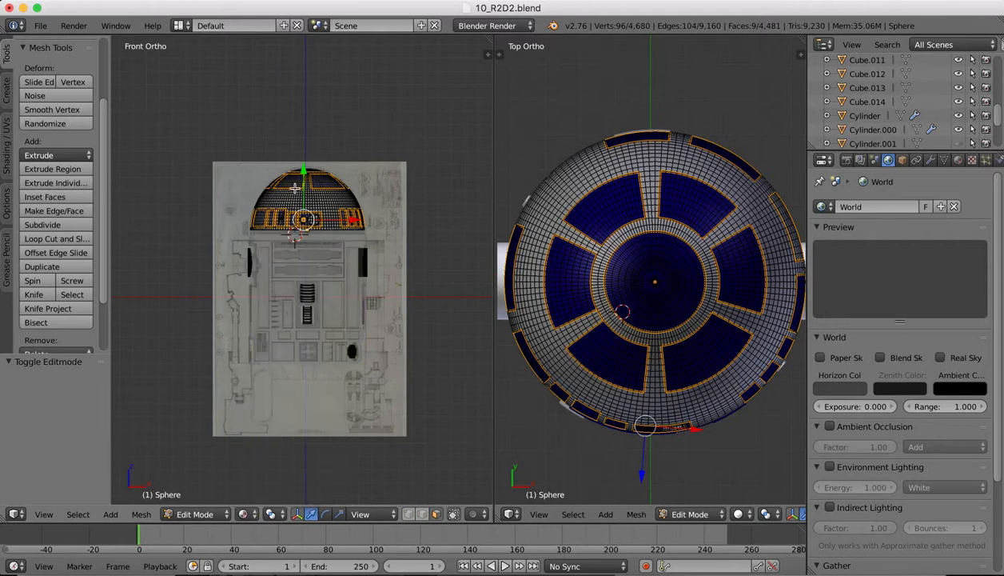
scroll(284, 172, up, 5)
middle_drag(284, 173, 285, 172)
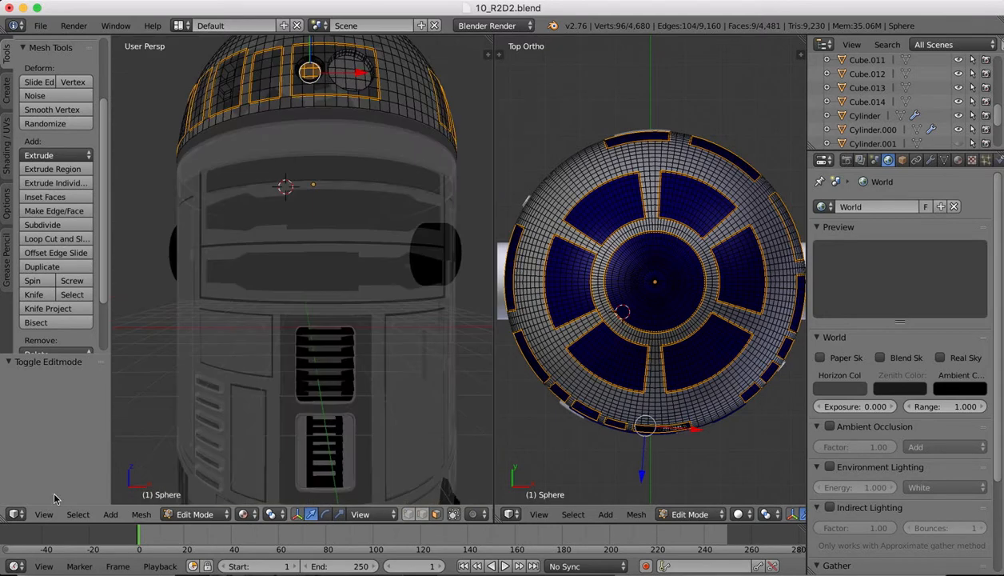
click(44, 514)
click(56, 418)
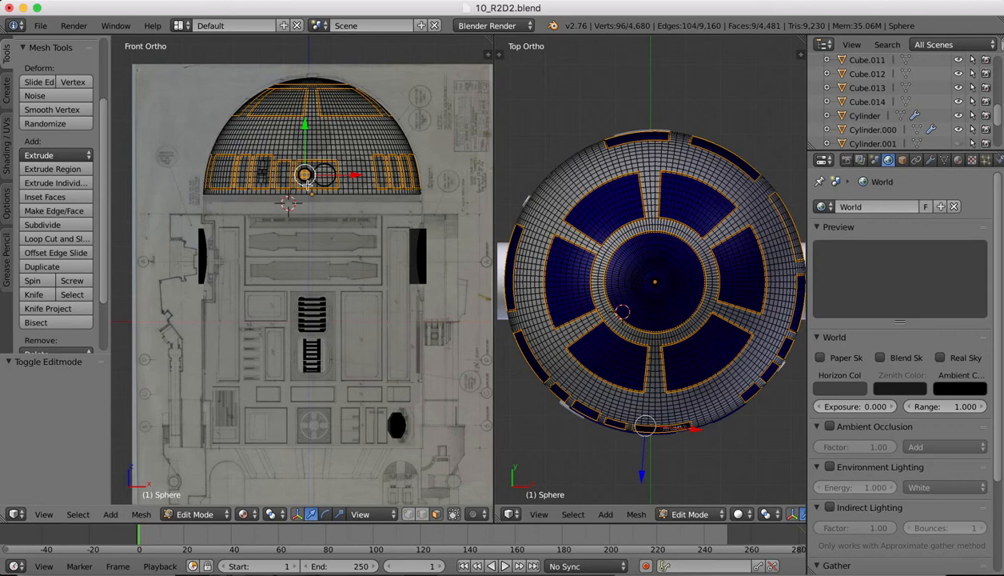
scroll(292, 169, up, 3)
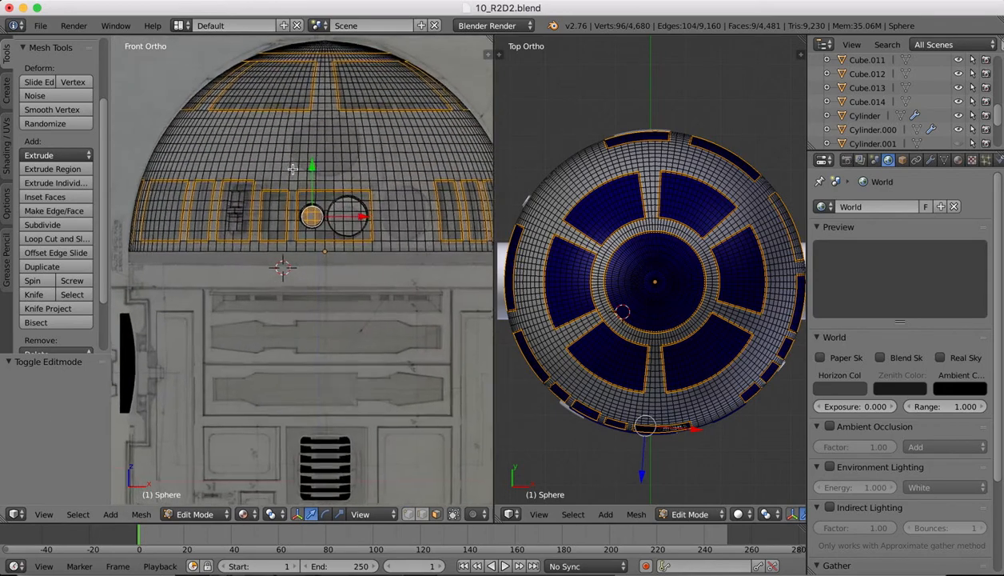
scroll(292, 169, up, 2)
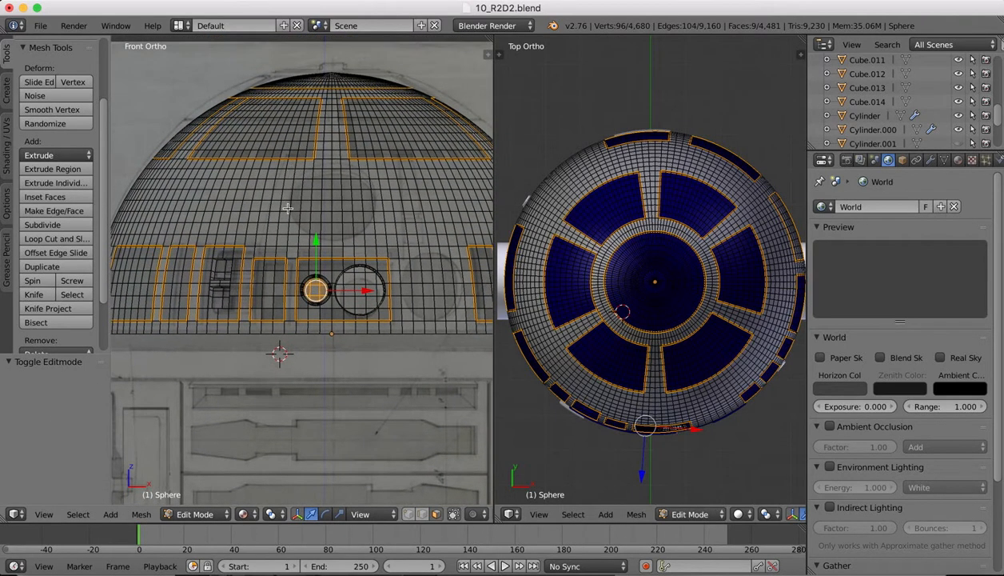
- Select two rows of dome faces above the front lens panel and a column of faces up their left end, following the blueprint
key(b)
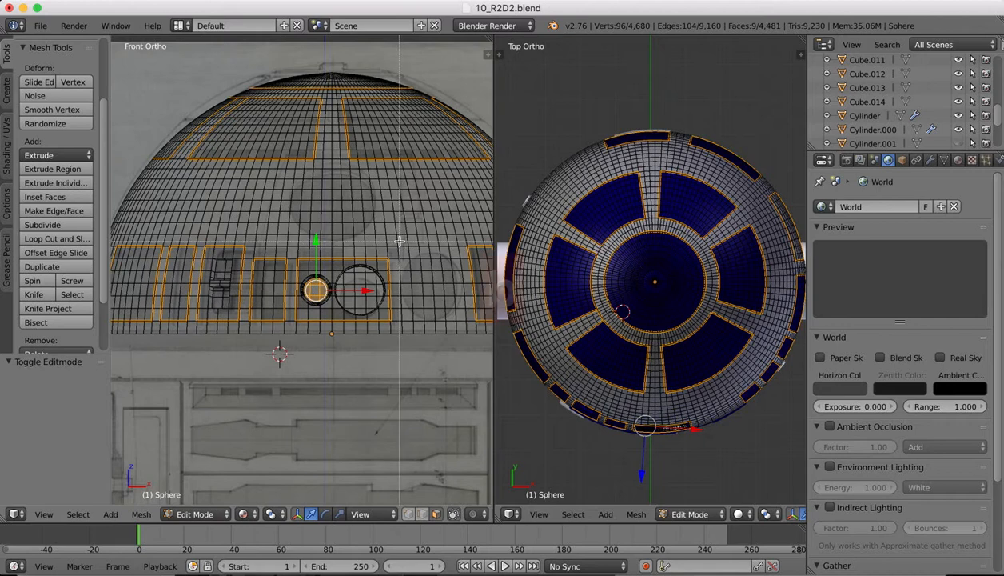
drag(402, 238, 268, 231)
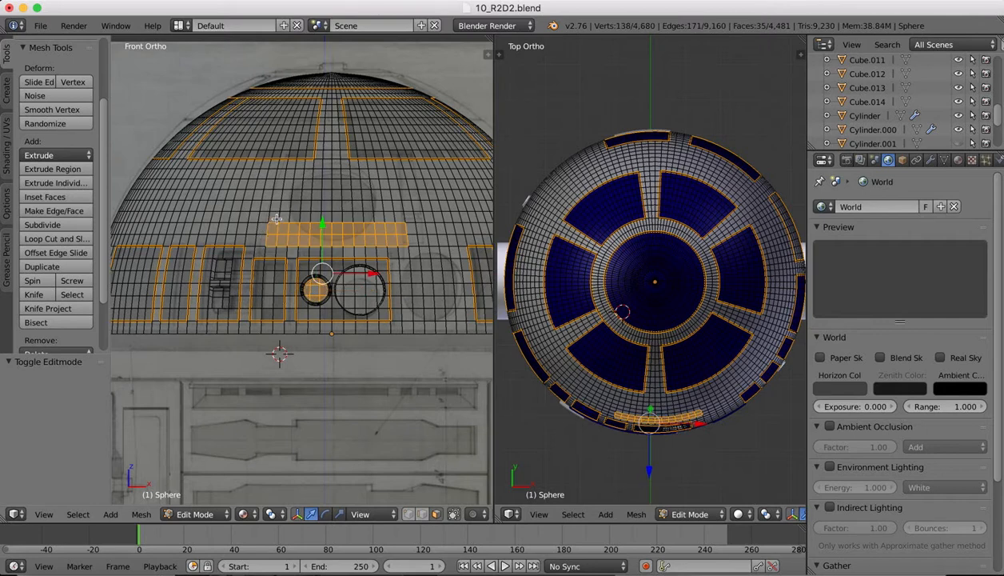
shift+right_click(276, 217)
shift+right_click(277, 206)
shift+right_click(278, 196)
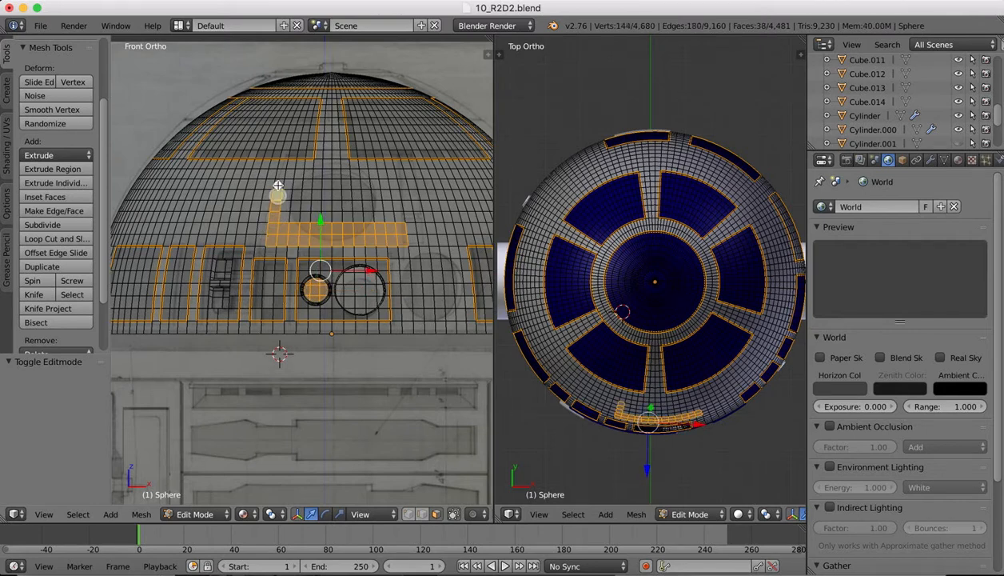
shift+right_click(277, 186)
shift+right_click(280, 174)
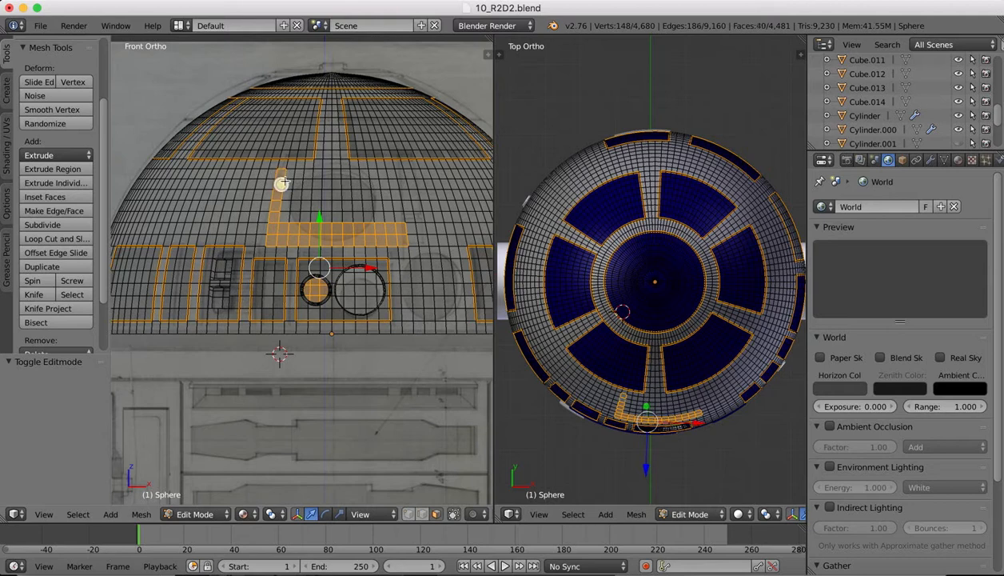
shift+right_click(288, 173)
- Add the column of faces up the right side of the blueprint's eye housing to the selection
shift+right_click(400, 216)
shift+right_click(400, 205)
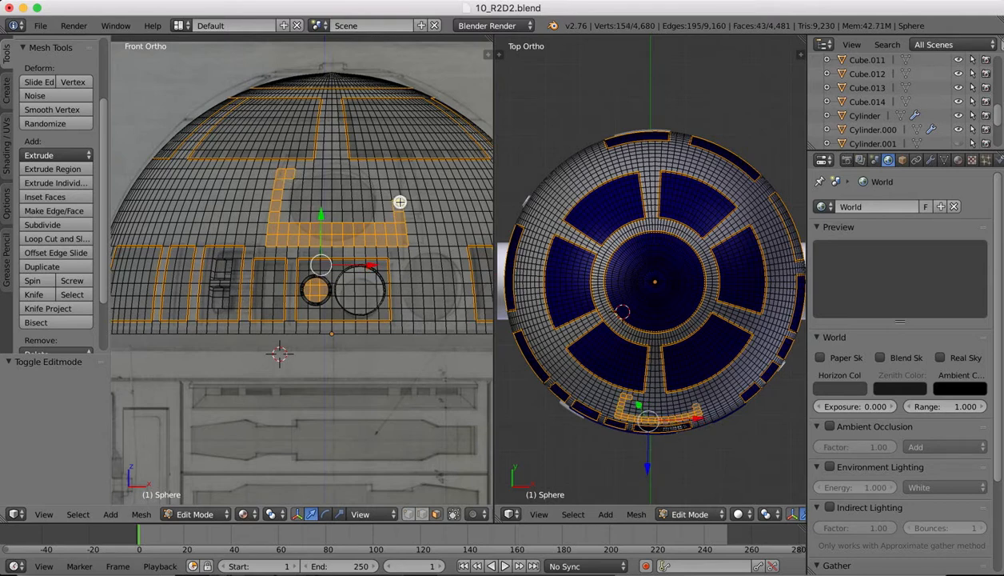
shift+right_click(394, 194)
shift+right_click(391, 183)
shift+right_click(389, 173)
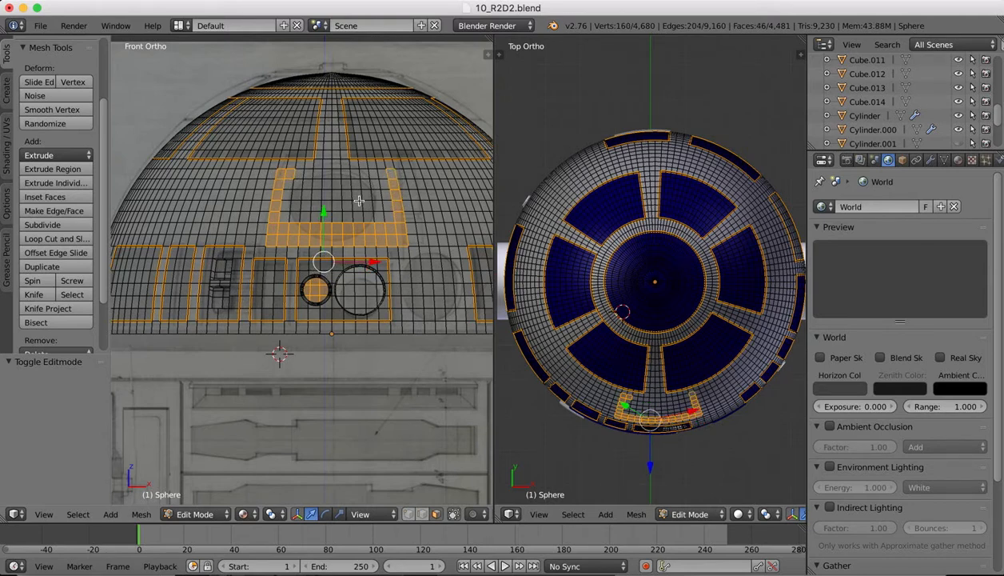
- Add all the faces enclosed by the eye housing outline to the selection, including the gaps beside the left column
key(b)
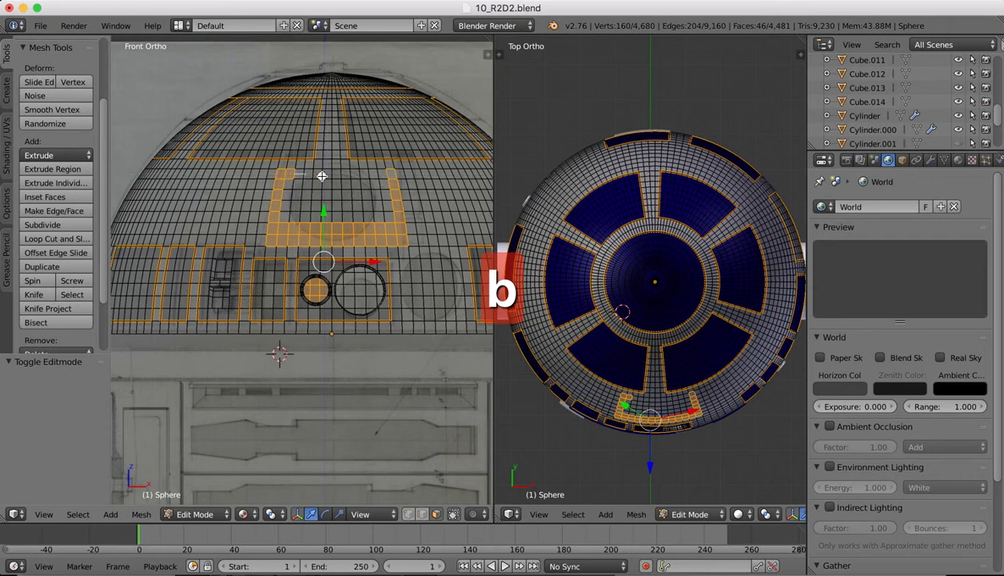
drag(288, 168, 390, 221)
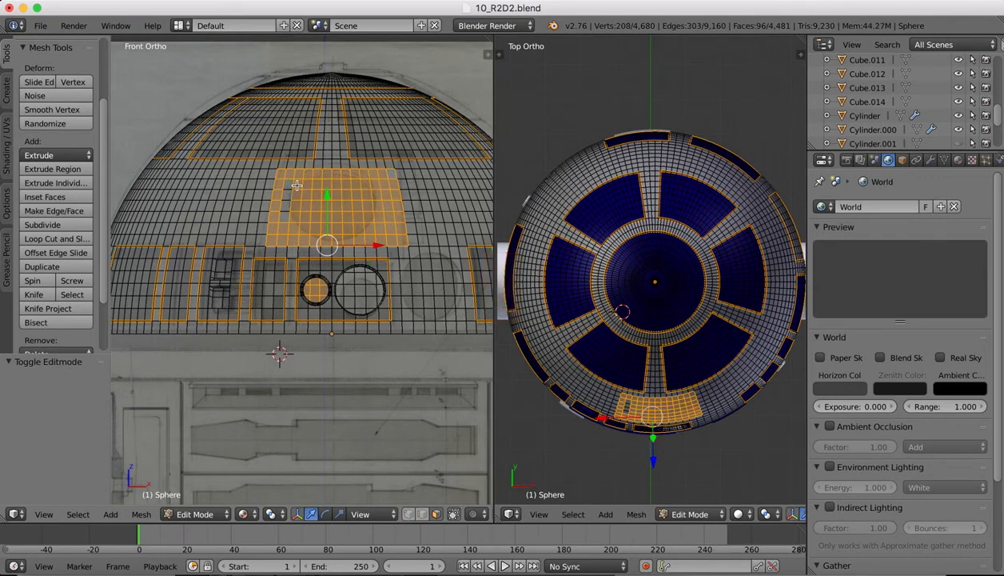
key(b)
drag(275, 170, 296, 225)
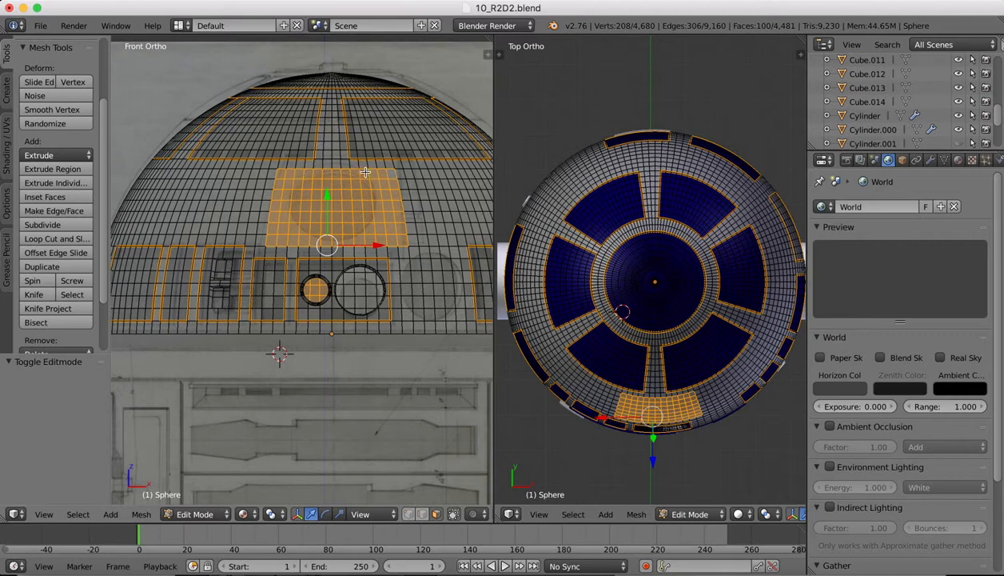
- Deselect the rightmost column of faces in the eye housing selection
shift+right_click(392, 172)
shift+right_click(394, 182)
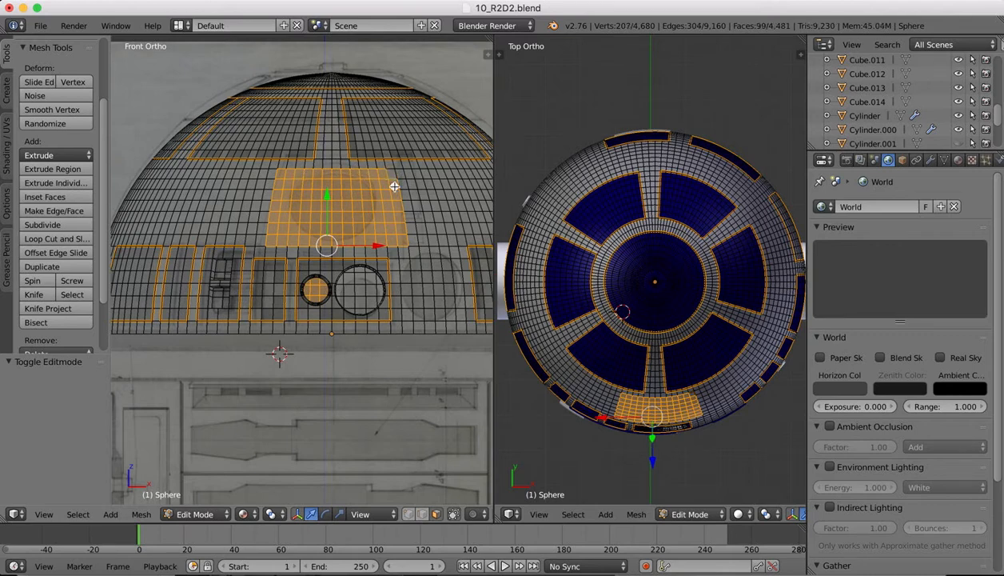
shift+right_click(394, 189)
shift+right_click(396, 198)
shift+right_click(397, 207)
shift+right_click(403, 225)
shift+right_click(403, 237)
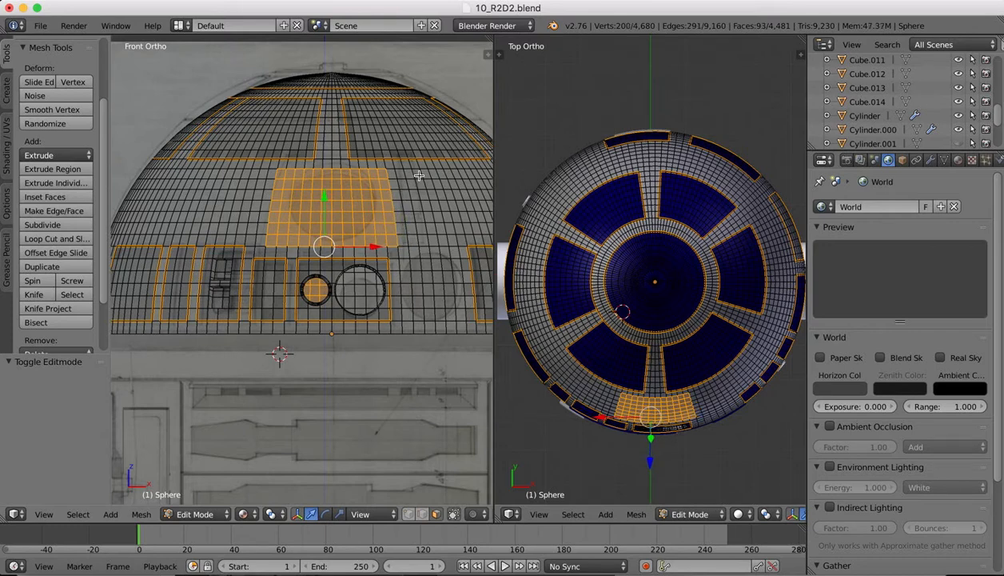
- Show the dome from the side in perspective and set the viewport shading to Solid
click(366, 514)
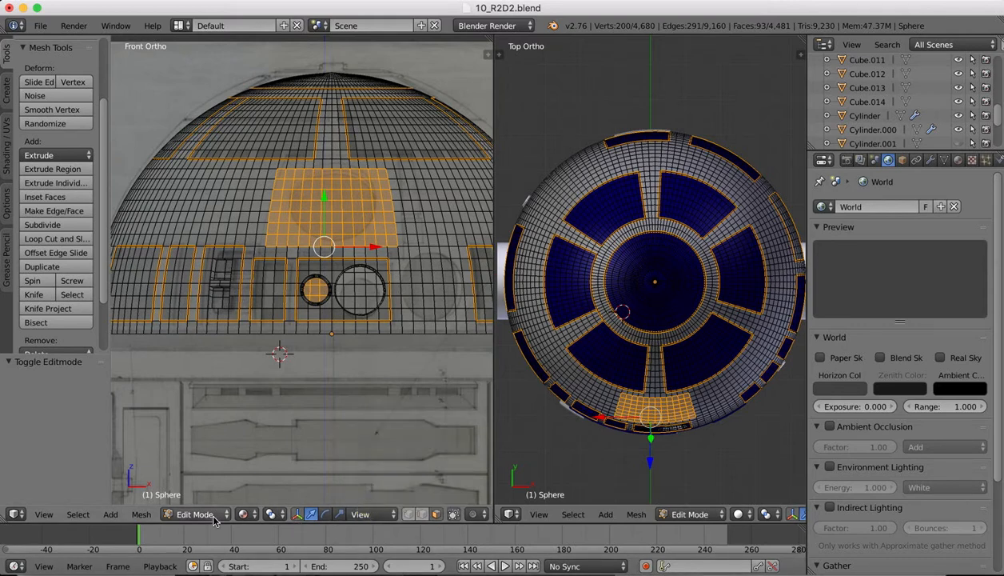
scroll(352, 296, right, 10)
ctrl+scroll(352, 296, down, 8)
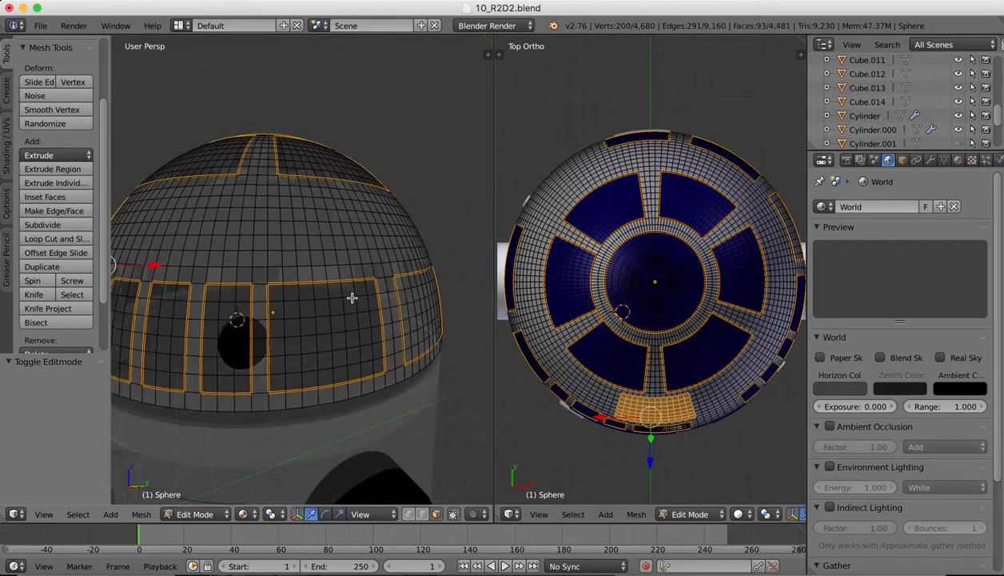
ctrl+scroll(351, 297, down, 5)
scroll(352, 297, right, 2)
scroll(352, 298, left, 5)
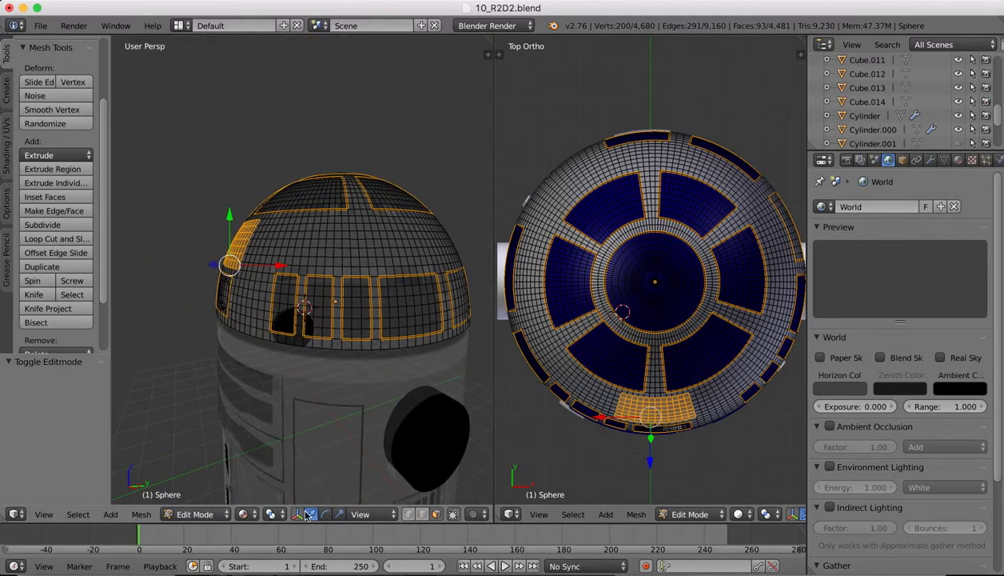
click(198, 514)
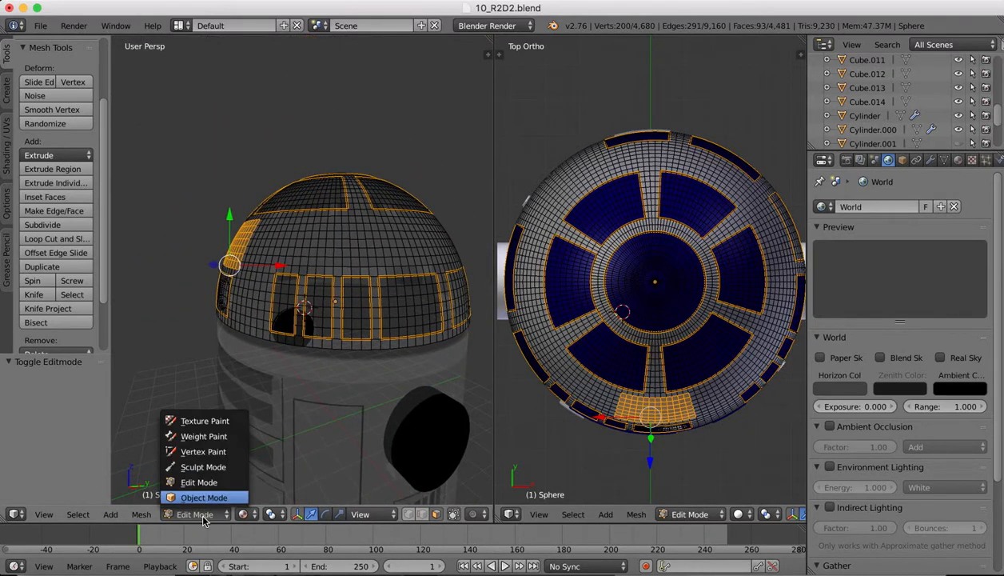
click(243, 514)
click(257, 473)
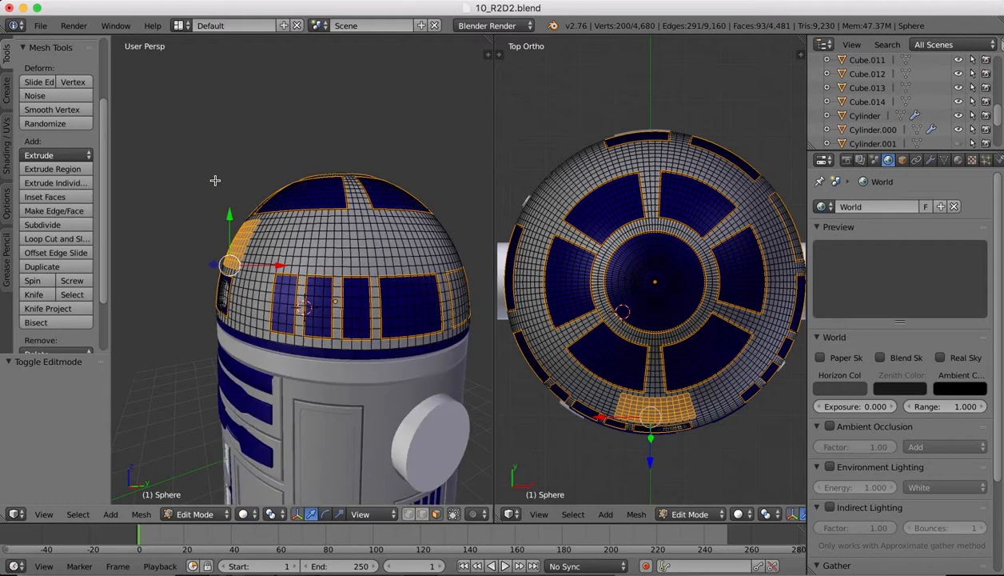
ctrl+scroll(214, 180, up, 5)
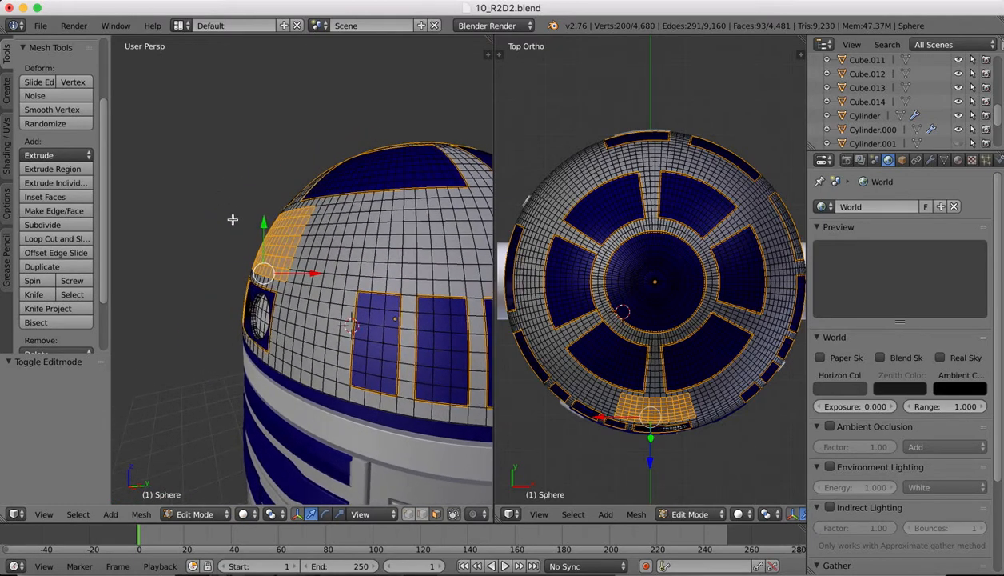
key(e)
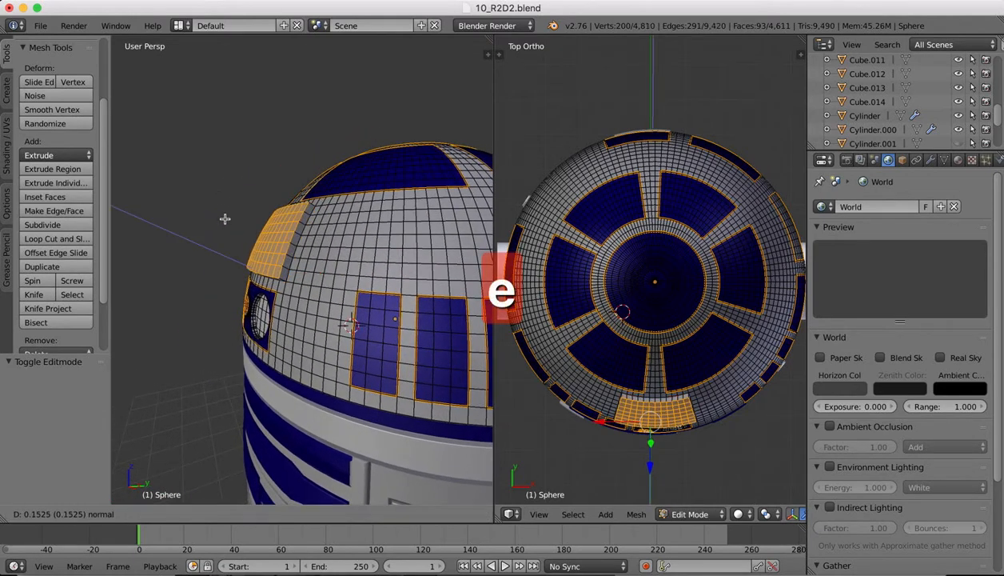
key(super+z)
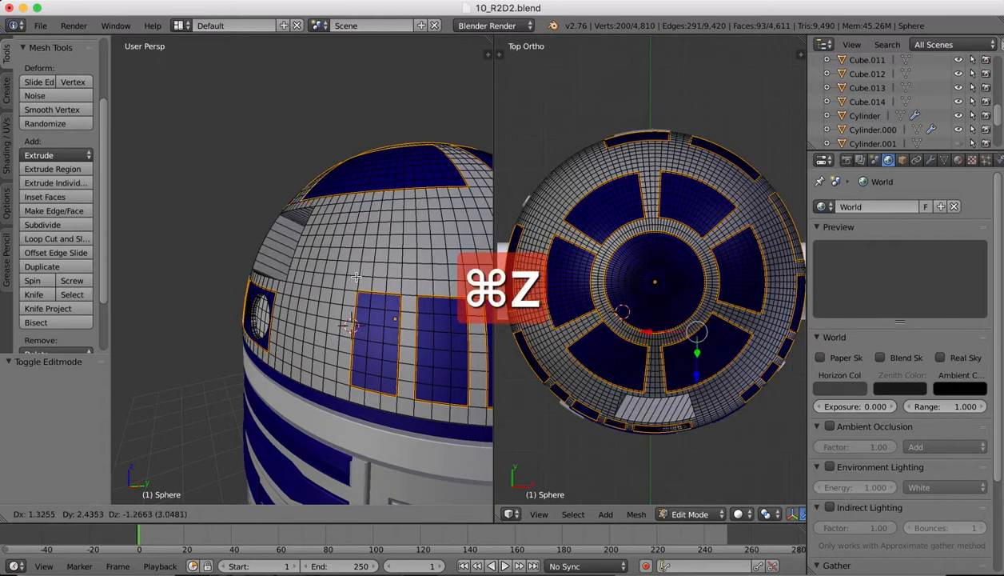
right_click(356, 276)
- Deselect the stray faces inside the small round opening below the eye housing panel
scroll(357, 277, left, 10)
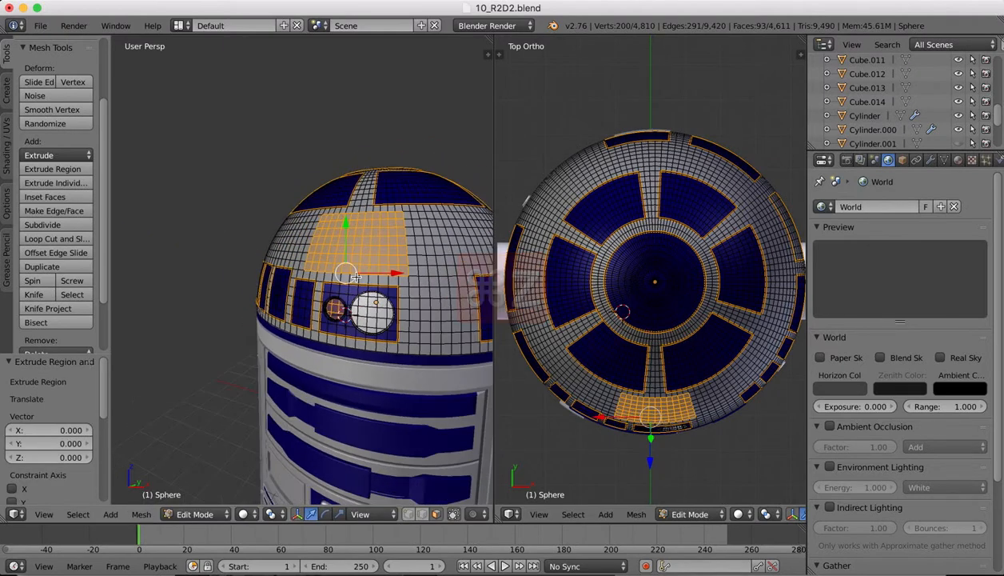
scroll(340, 301, up, 5)
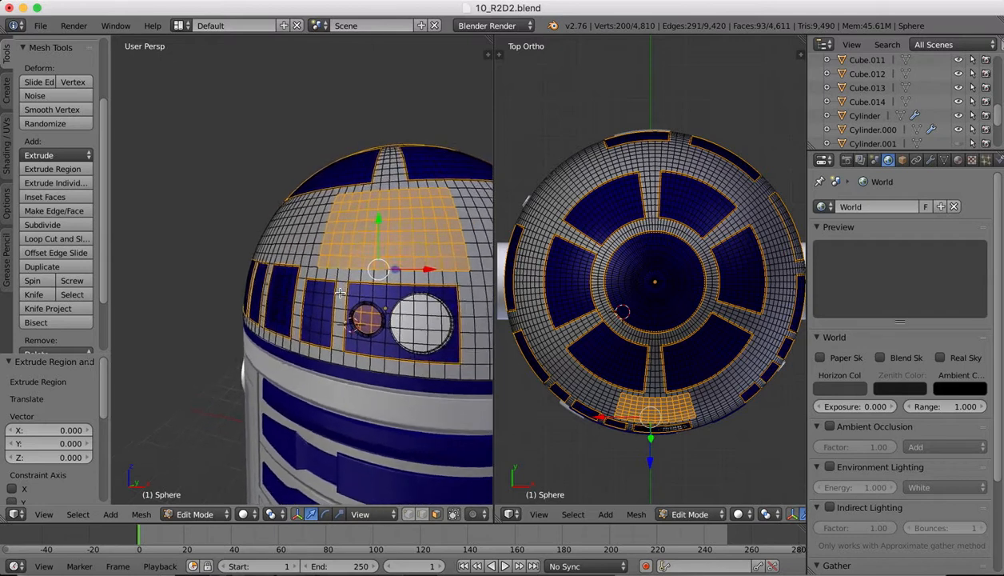
scroll(408, 340, up, 2)
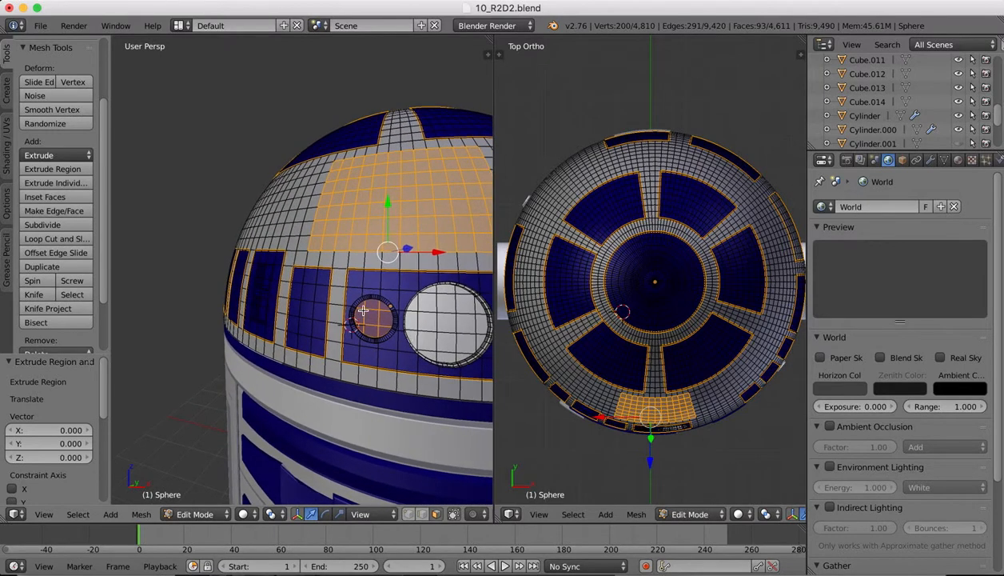
key(b)
middle_drag(363, 310, 407, 363)
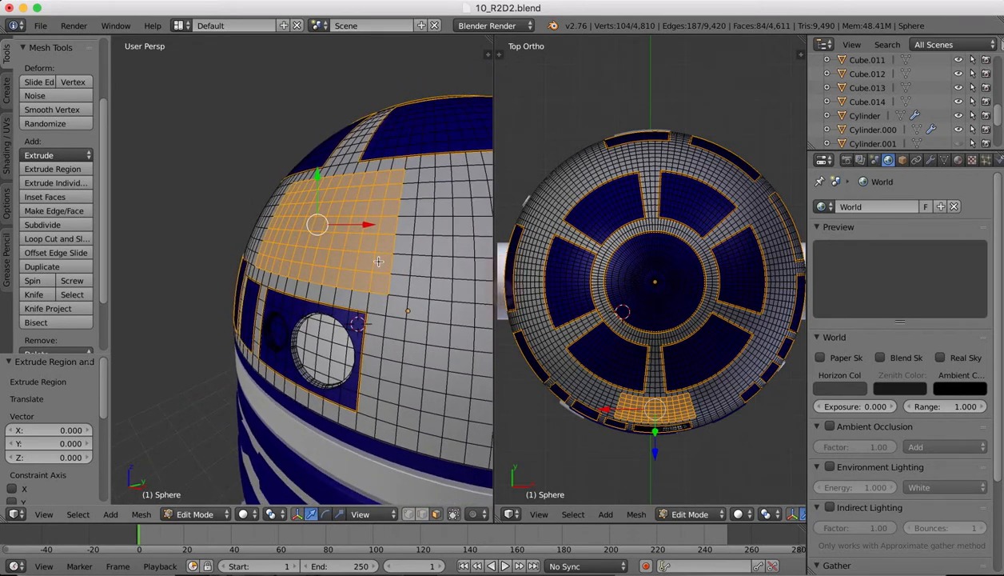
- Extrude the selected eye housing faces outward by about 0.24 and rotate them -7.754° about the global X axis
key(e)
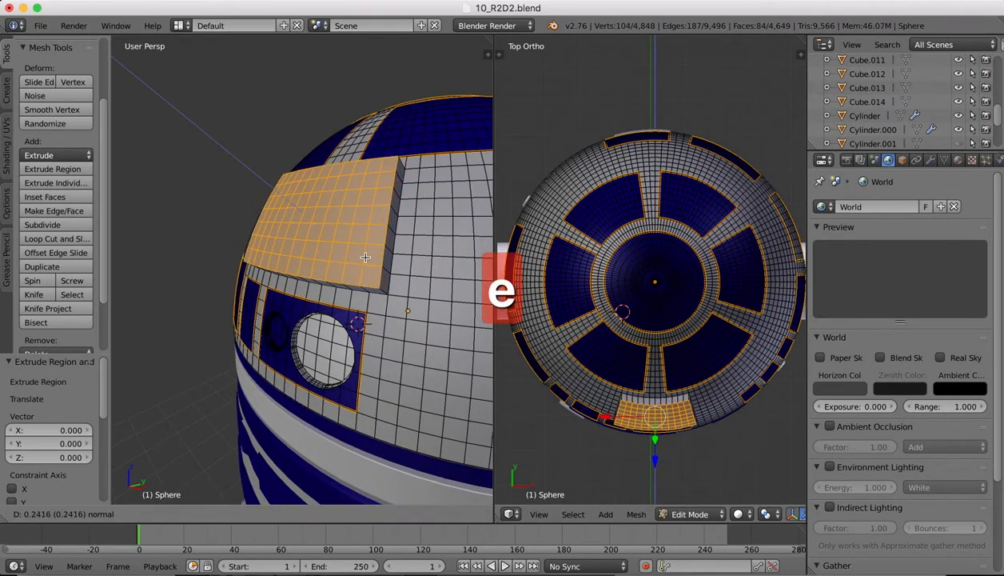
click(365, 257)
middle_drag(366, 220, 367, 220)
scroll(366, 230, down, 2)
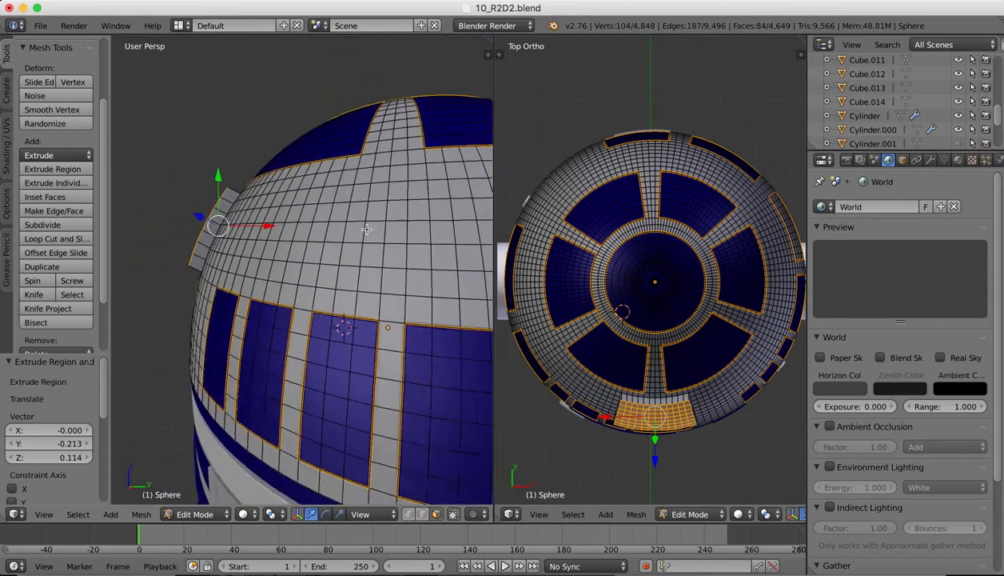
scroll(366, 229, down, 2)
key(r)
key(x)
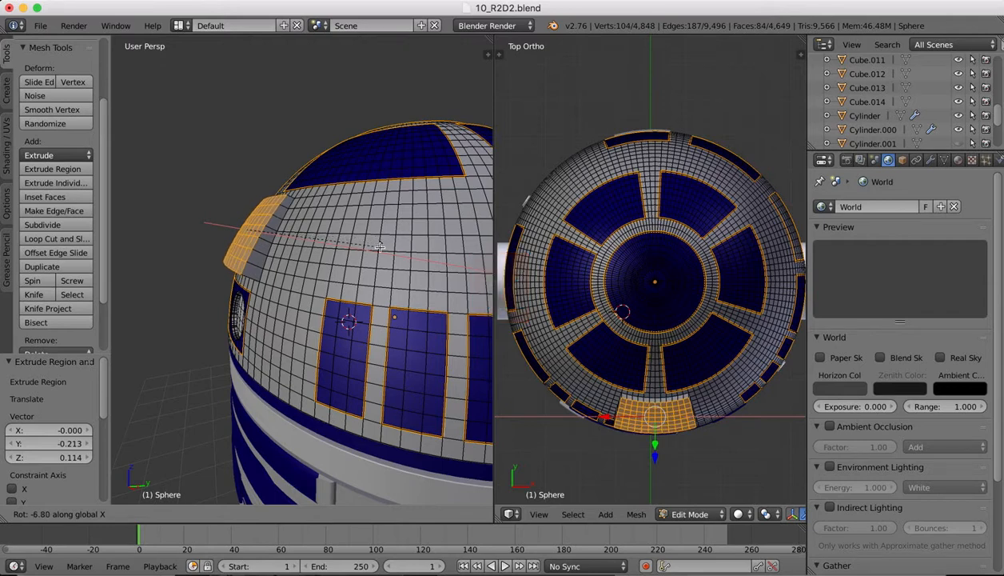
click(383, 251)
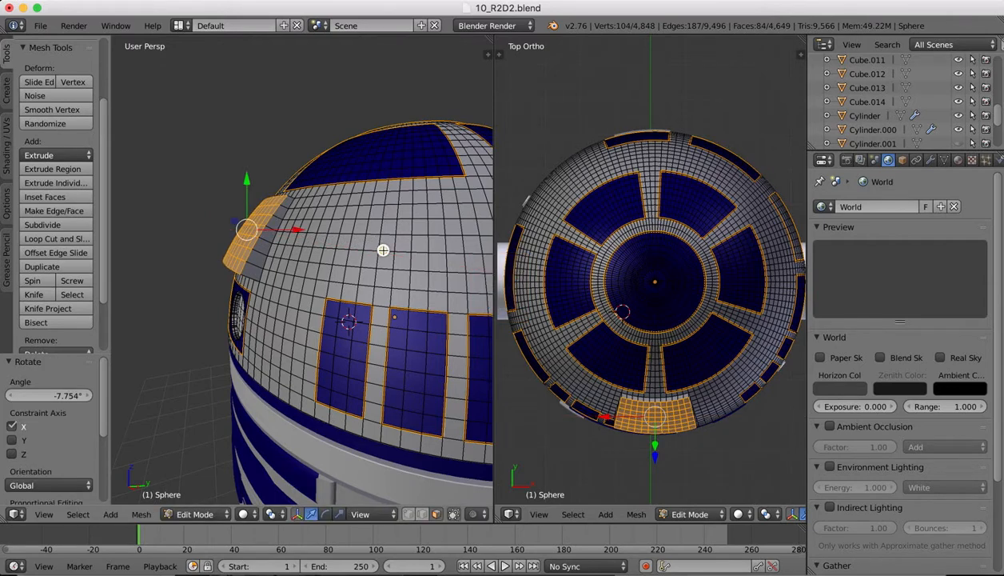
- Set the transform orientation to Normal and move the extruded faces slightly inward along their normal, about 0.056 in Y and -0.040 in Z
click(381, 516)
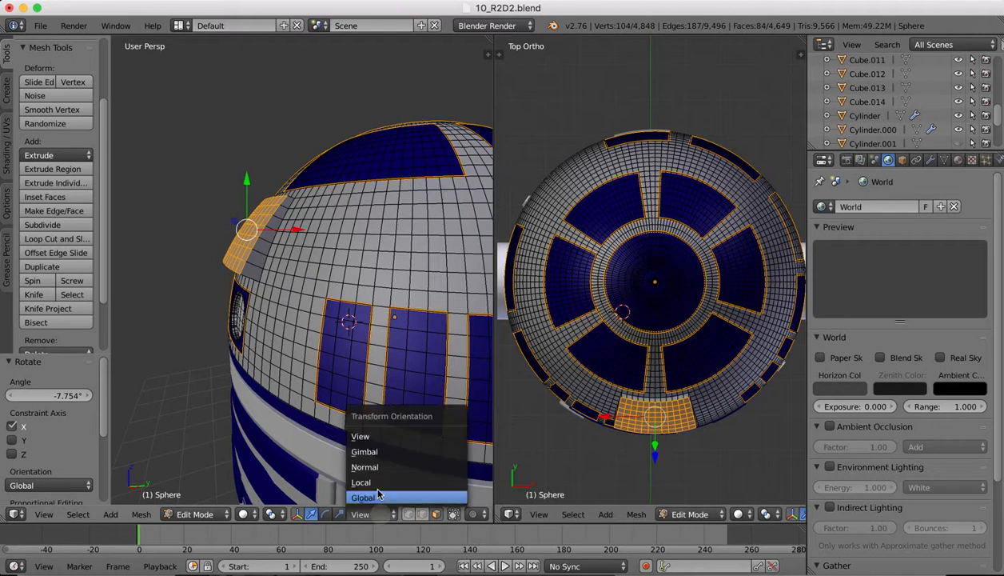
click(370, 465)
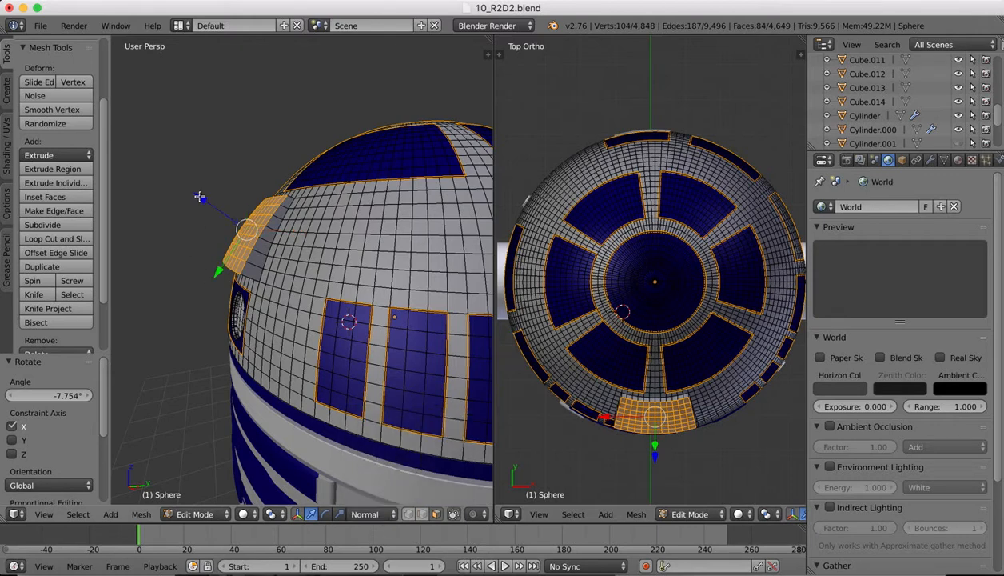
drag(200, 196, 234, 198)
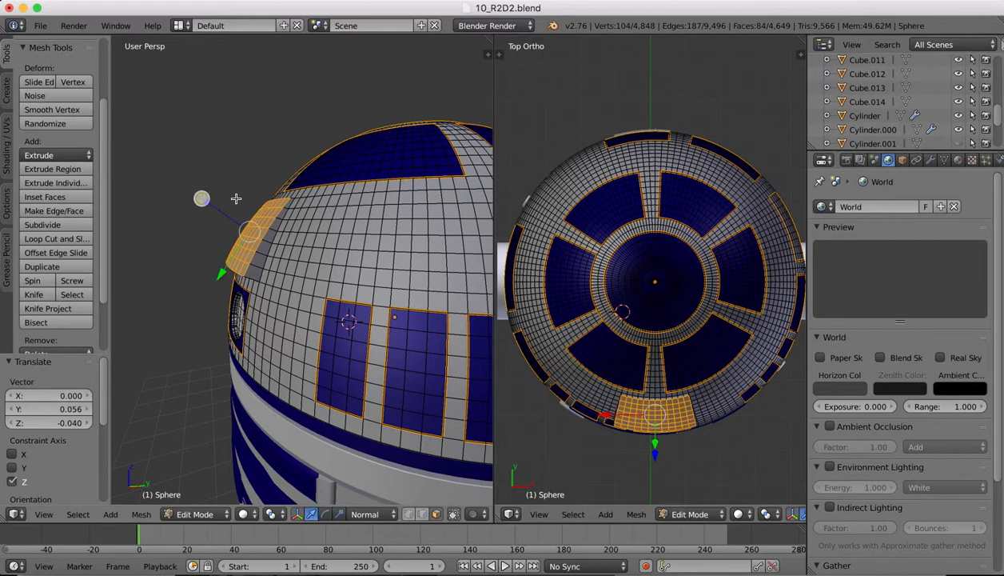
- Show the dome from the front, examine the R2-D2 reference images in Preview, and return to Blender
middle_drag(345, 189, 344, 189)
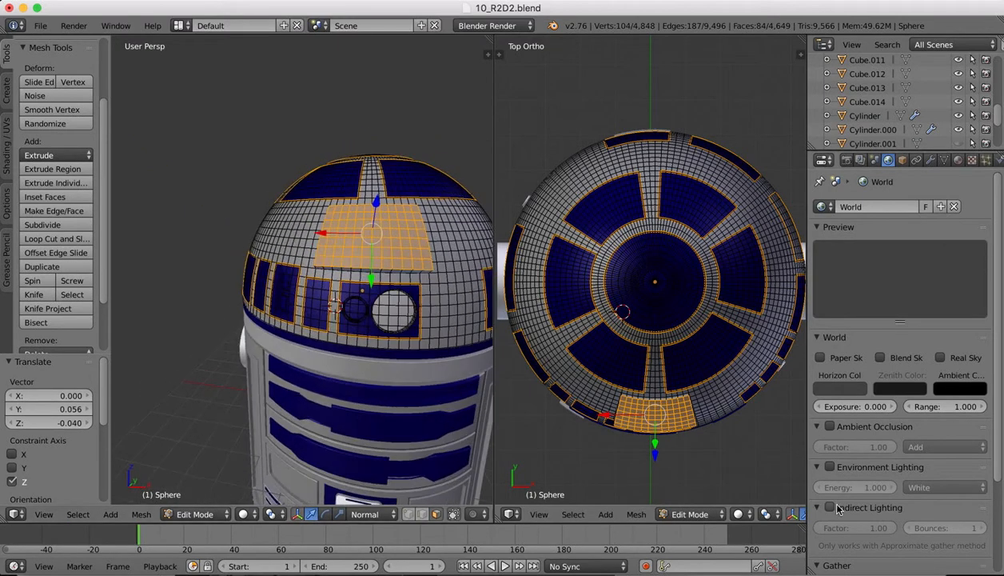
click(196, 513)
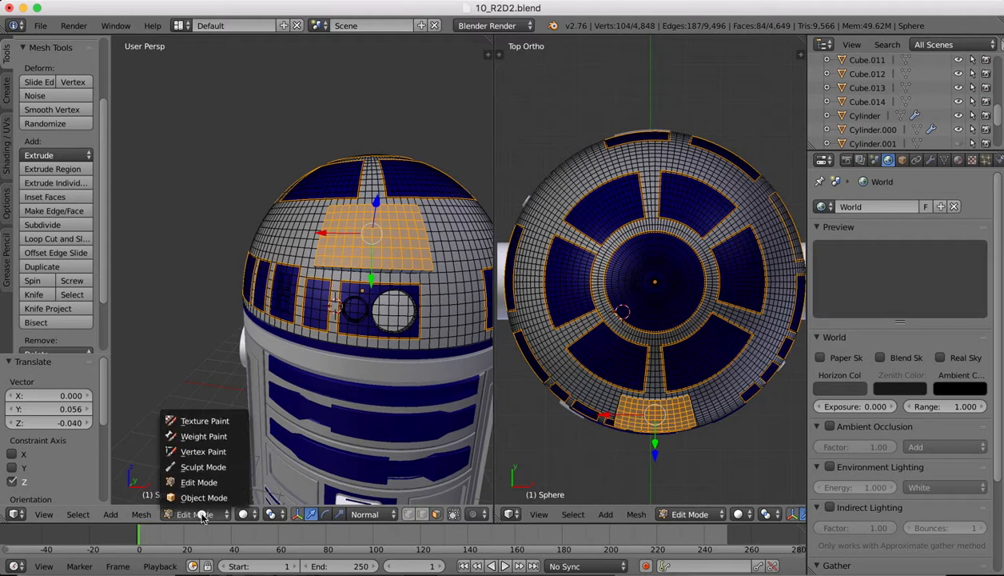
click(199, 512)
click(44, 514)
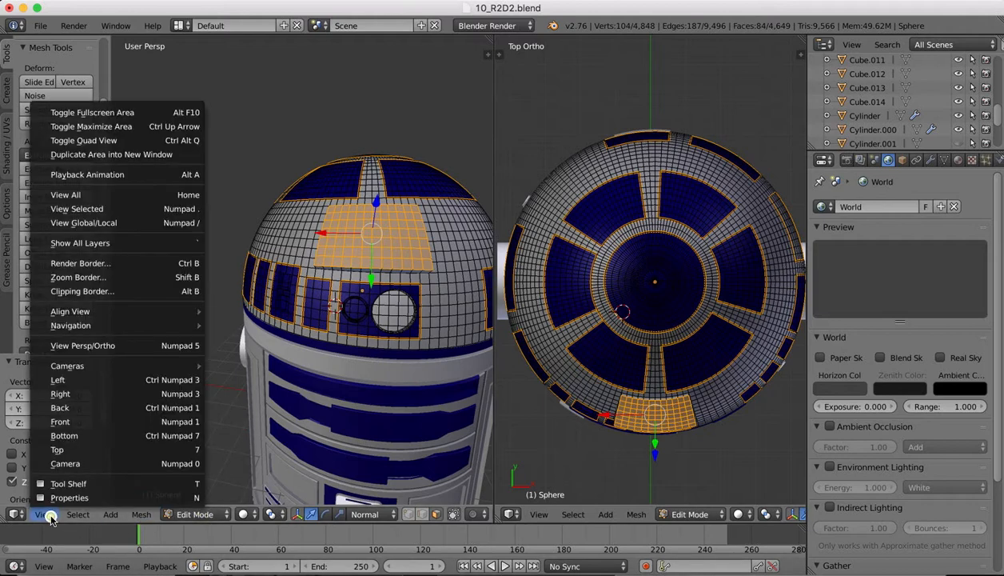
click(64, 420)
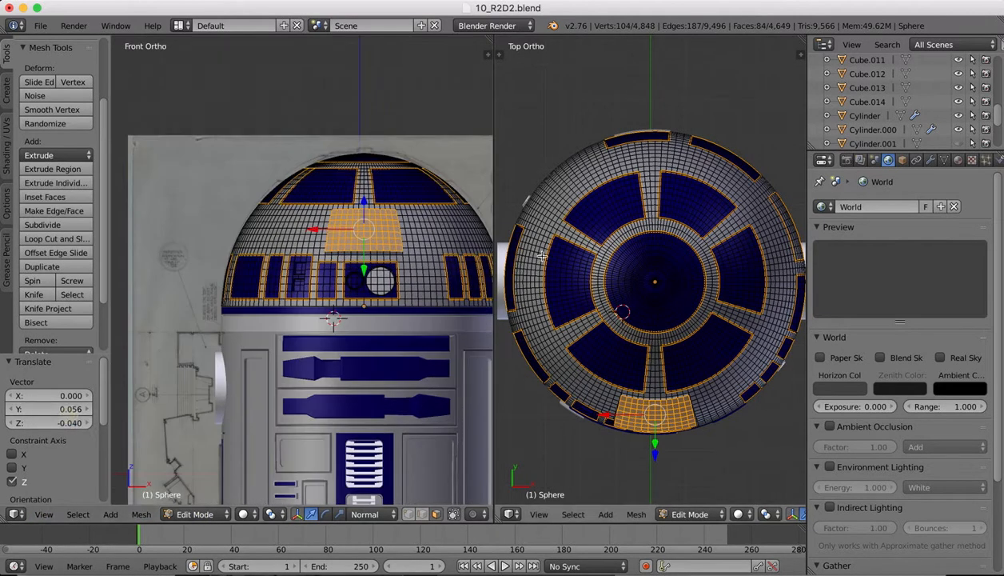
click(835, 571)
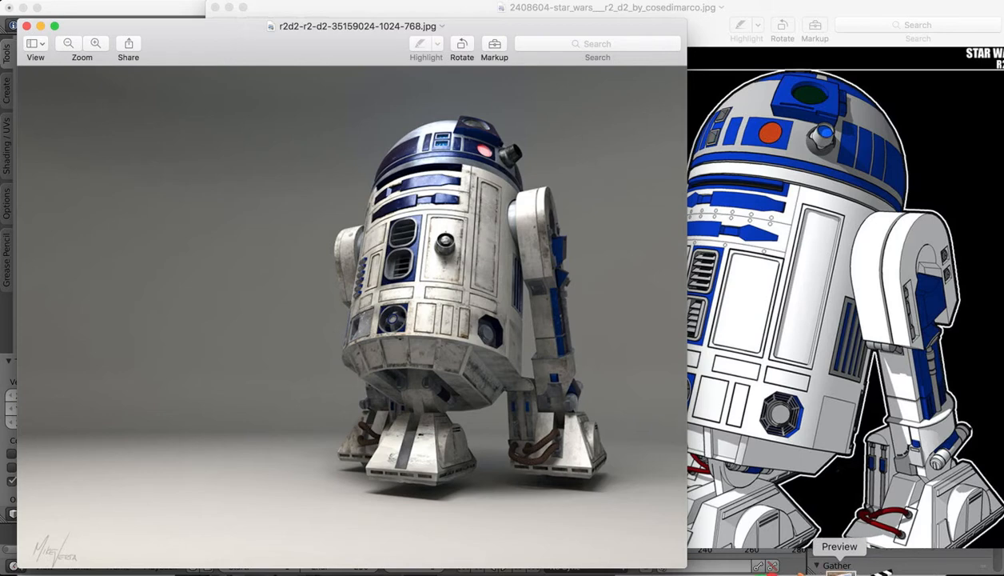
click(809, 569)
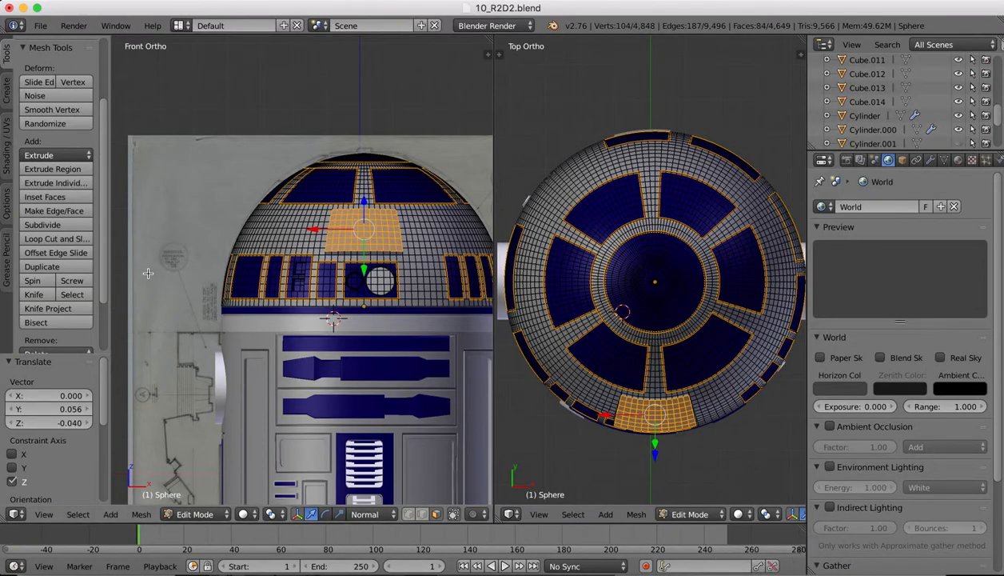
- Add a cube in Object Mode and move it to the front of the dome, beside the raised eye housing panel
click(192, 514)
click(192, 505)
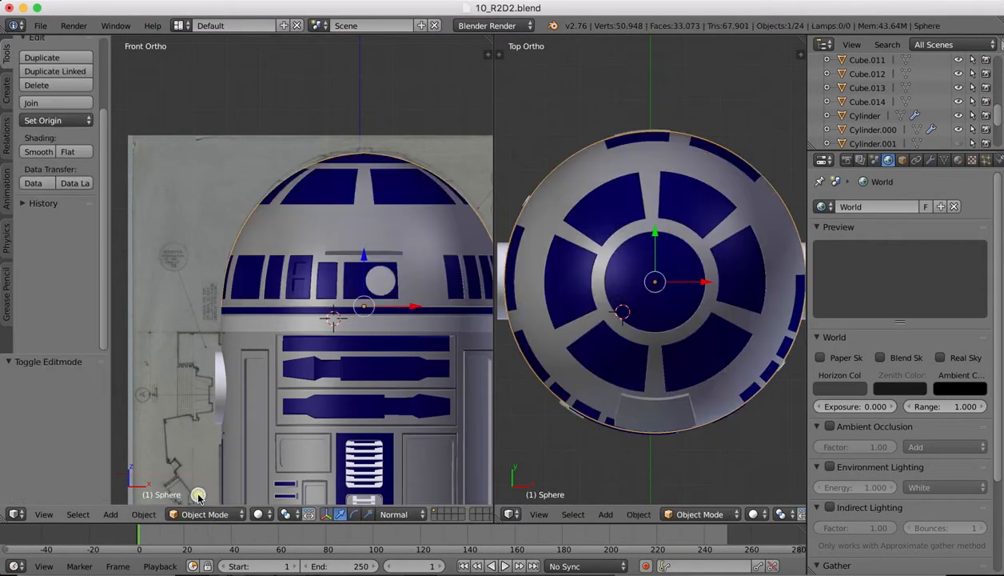
click(5, 93)
click(61, 90)
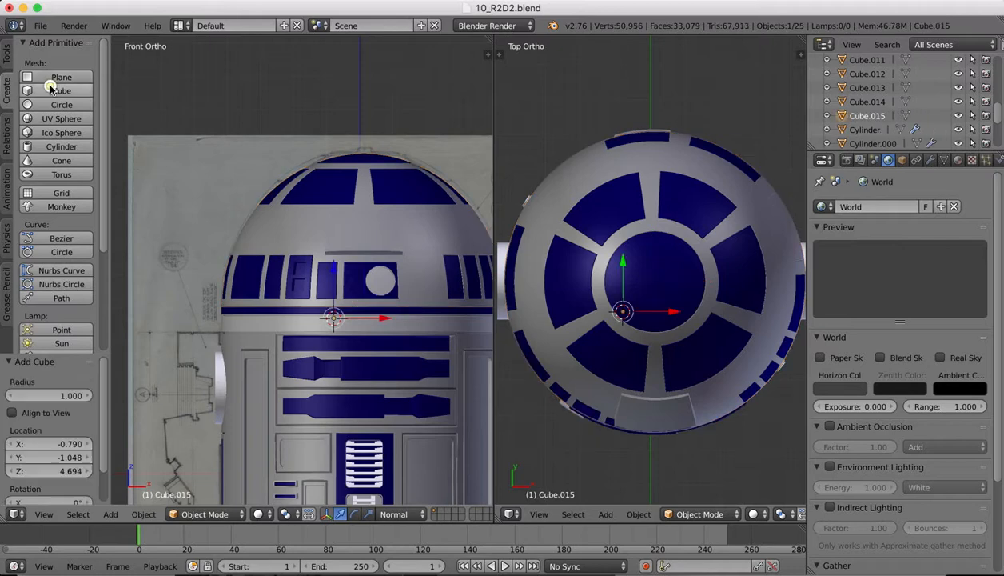
drag(622, 267, 637, 394)
drag(333, 273, 324, 179)
drag(386, 225, 457, 222)
- Scale the cube uniformly to about 0.5 and reposition it in front of the eye housing panel's lower corner
key(s)
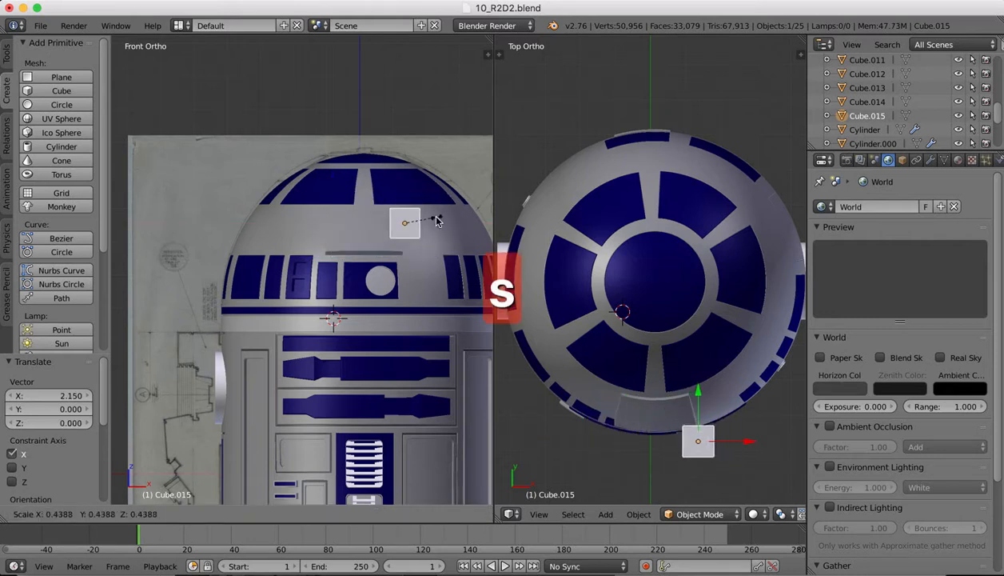
click(439, 215)
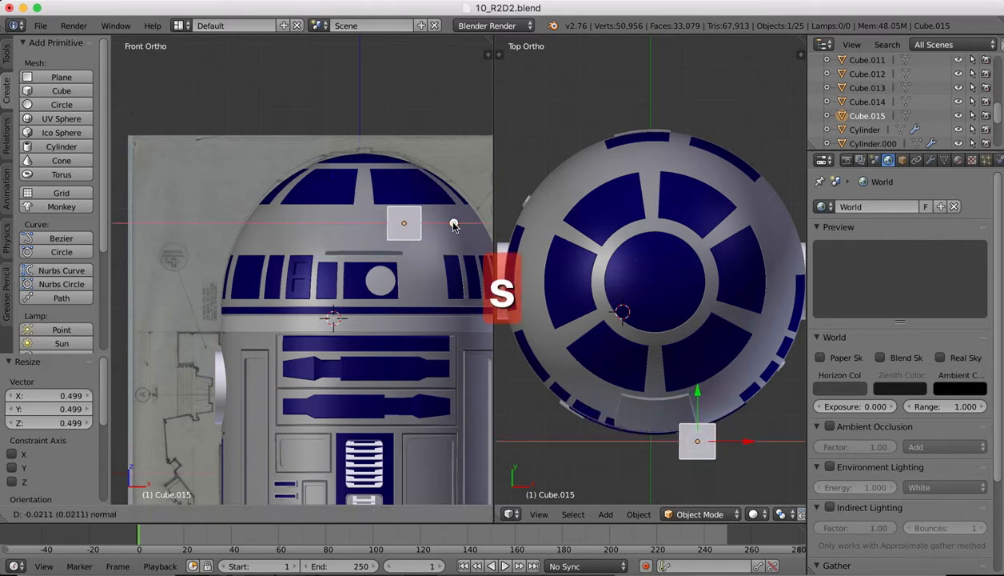
drag(453, 223, 446, 222)
drag(402, 176, 403, 194)
drag(691, 394, 691, 399)
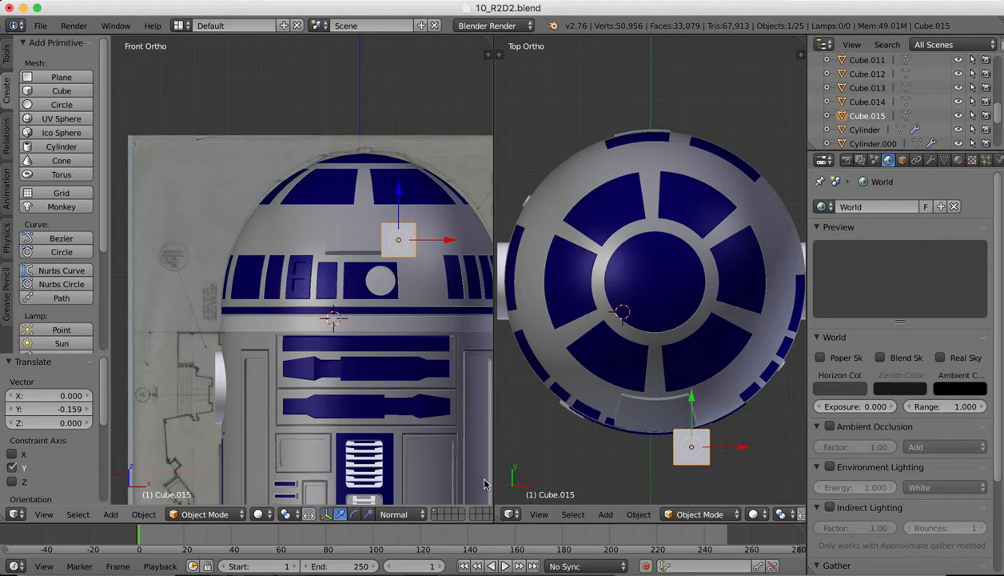
- Show the second viewport from the right side and scale the cube along Z to about 0.44
click(539, 514)
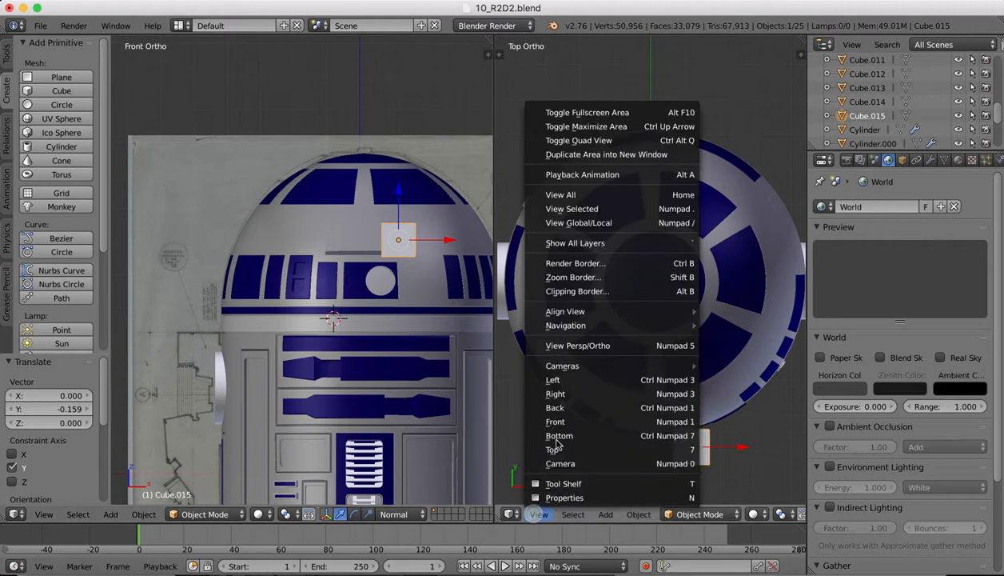
click(555, 393)
shift+scroll(638, 333, up, 5)
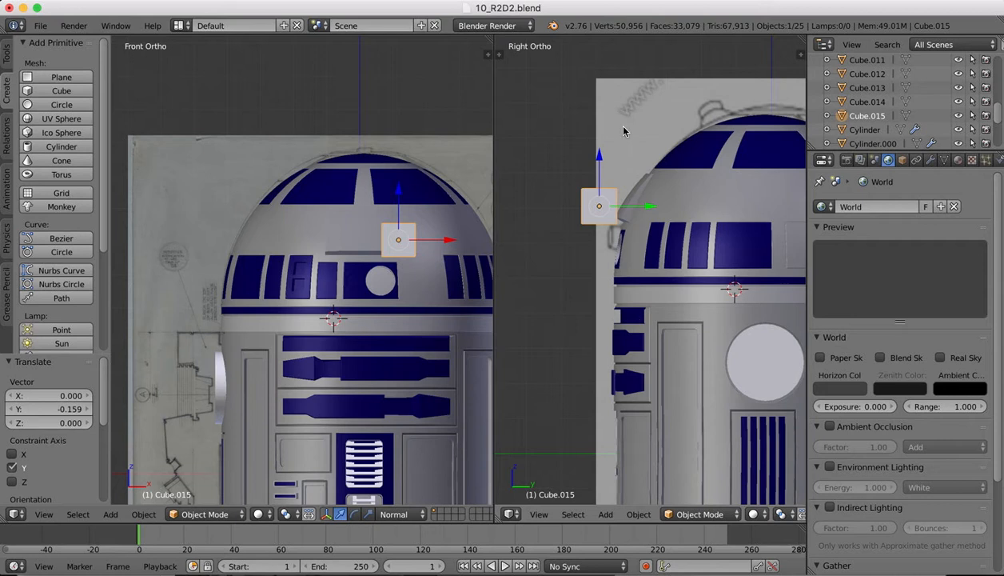
key(s)
key(z)
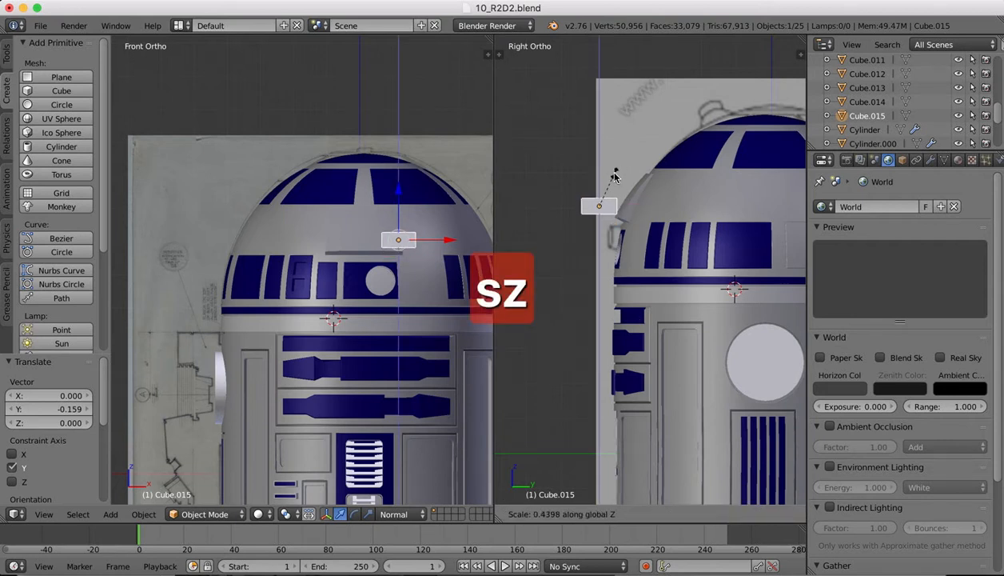
click(579, 204)
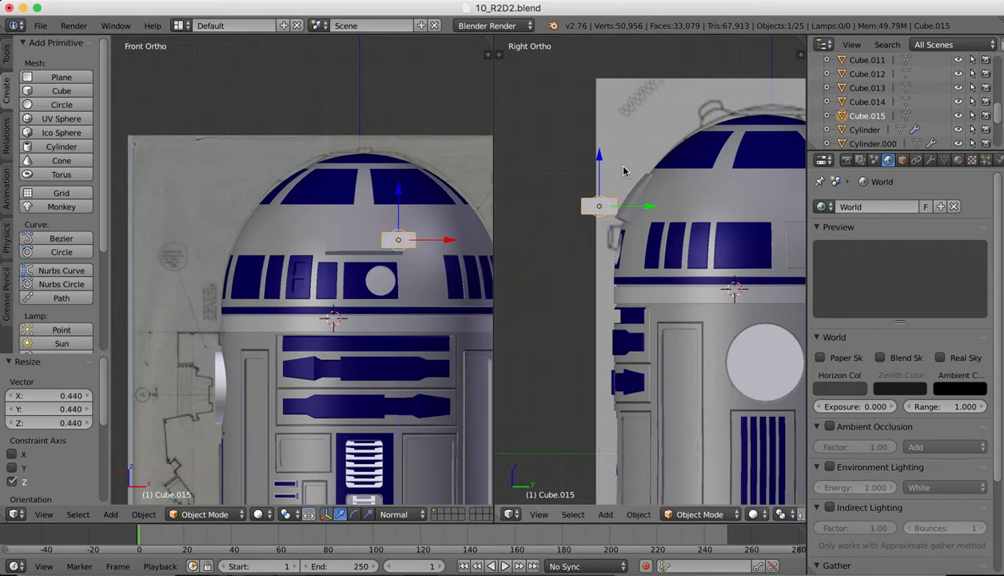
- Rotate the cube about 58.24° around the global X axis and move it along its own axes against the lower end of the eye housing panel
key(r)
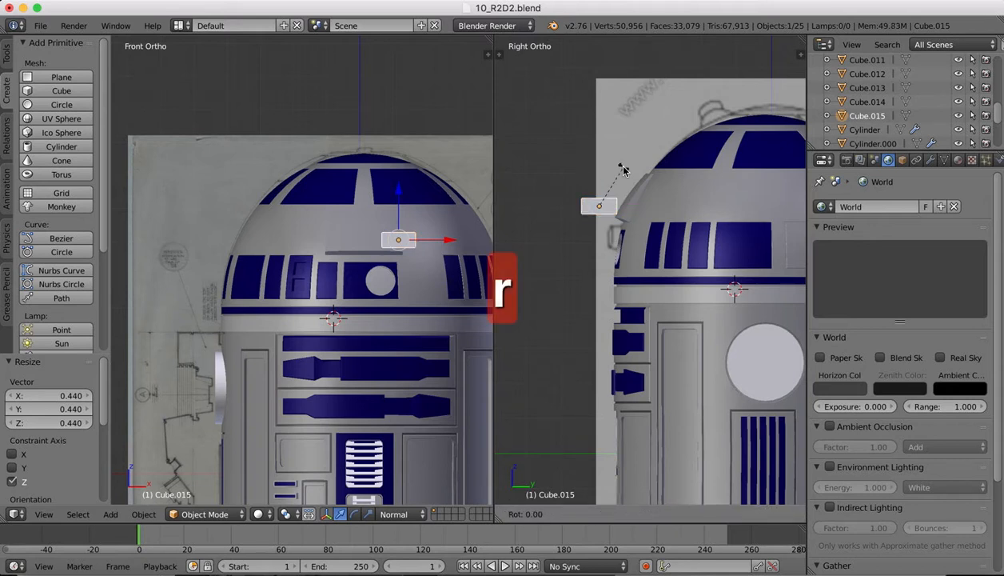
key(y)
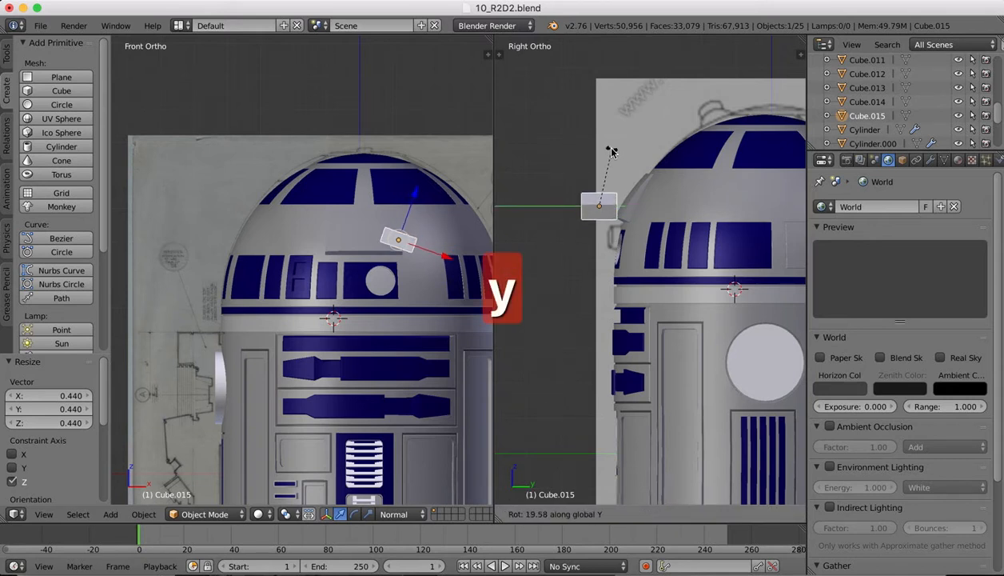
key(z)
key(x)
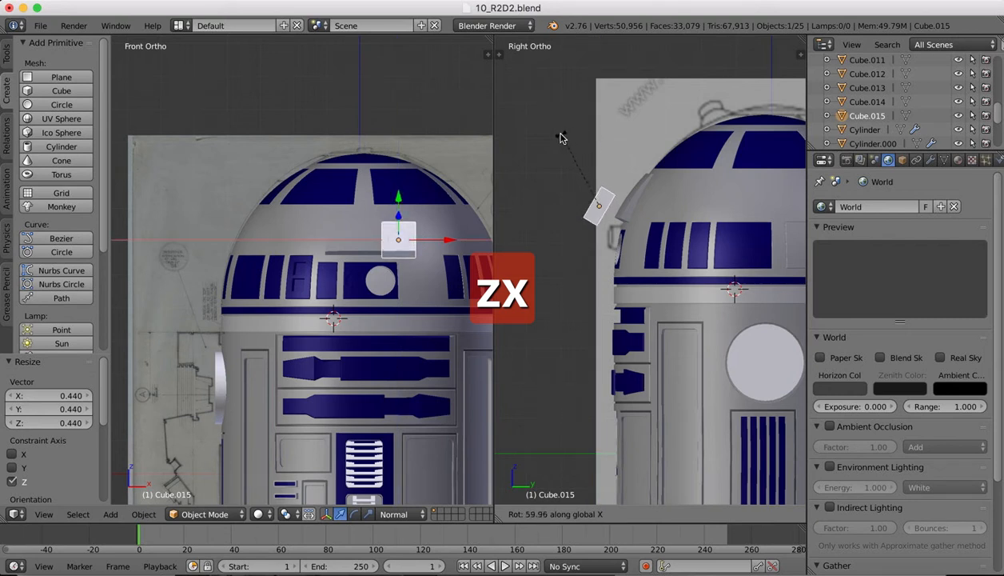
click(560, 135)
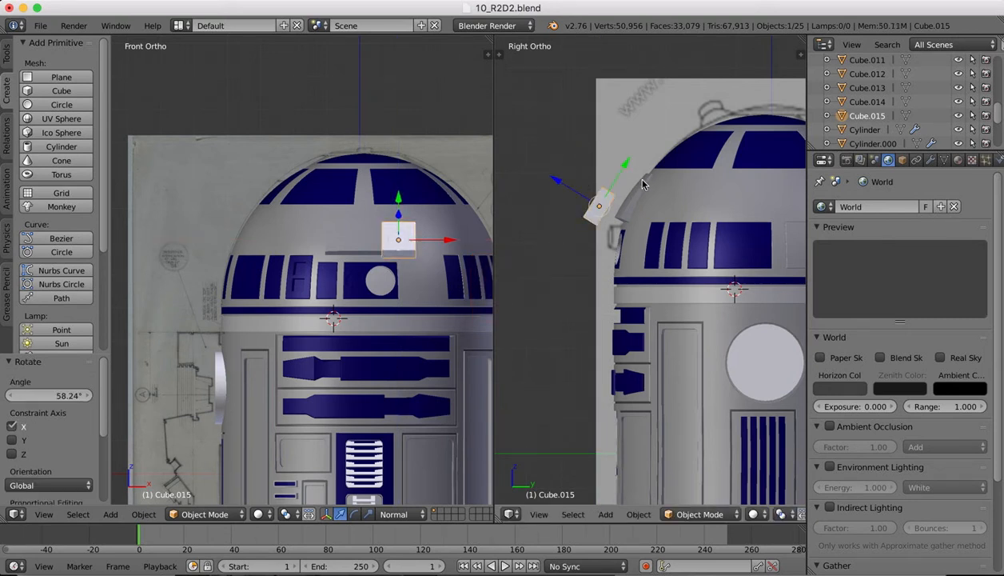
drag(554, 190, 567, 197)
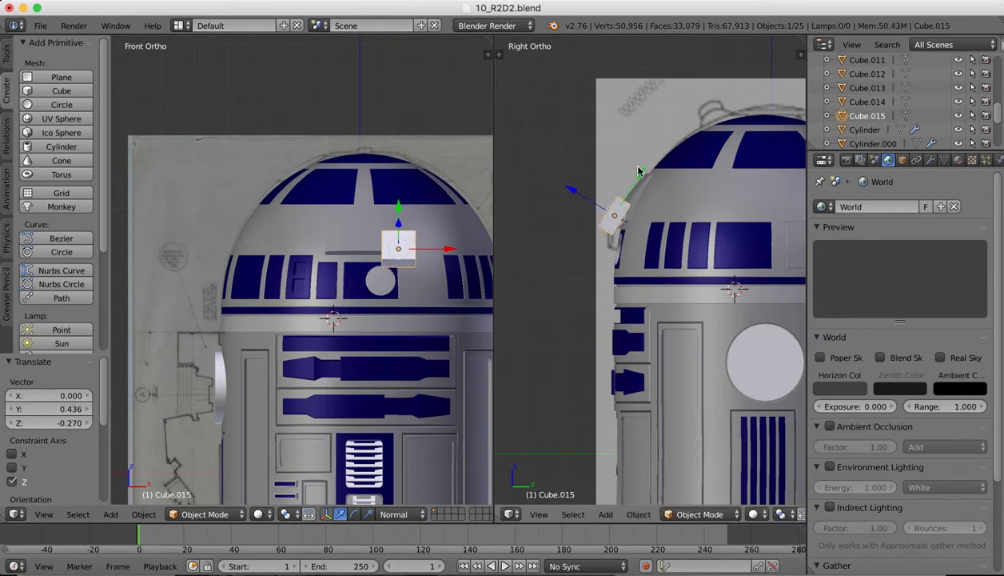
drag(639, 174, 627, 183)
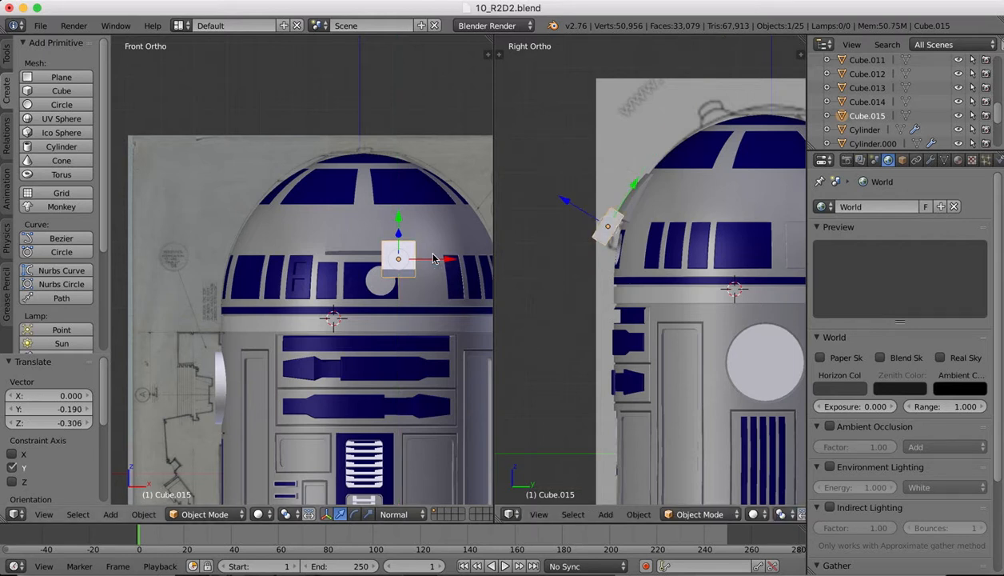
- Scale the cube along global X to about 1.52 and move it about -0.042 along its own X axis
key(s)
key(x)
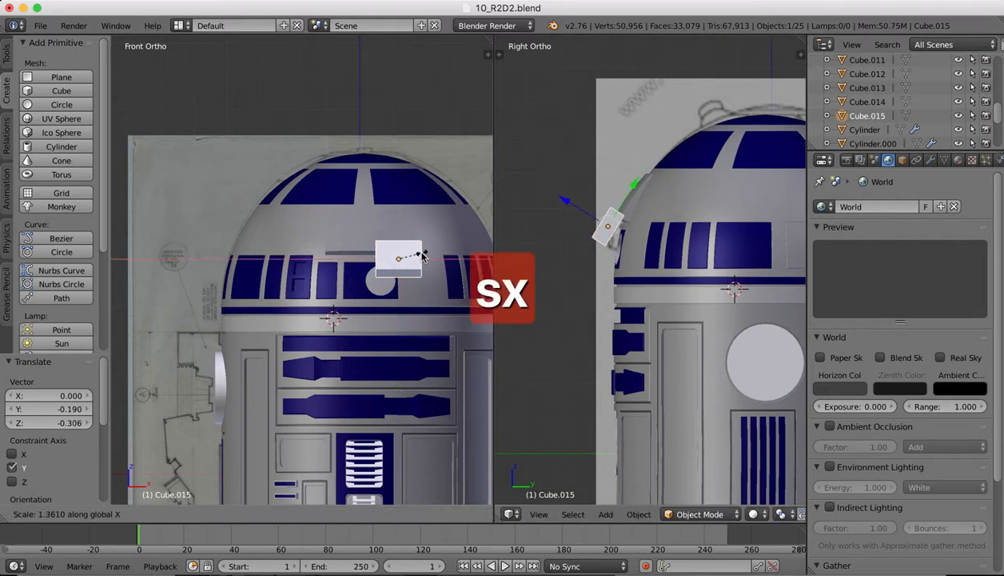
click(425, 256)
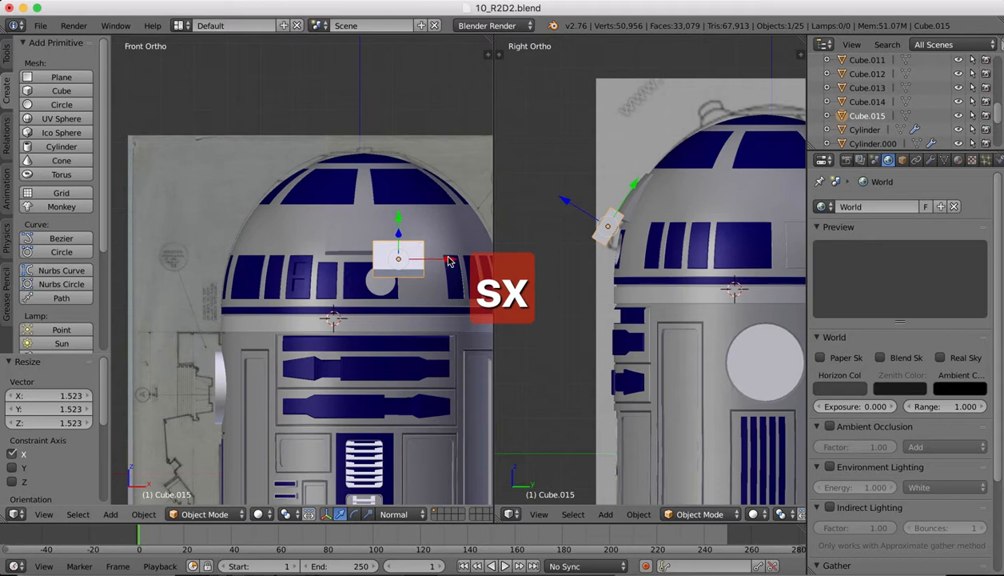
key(g)
key(x)
key(x)
click(447, 260)
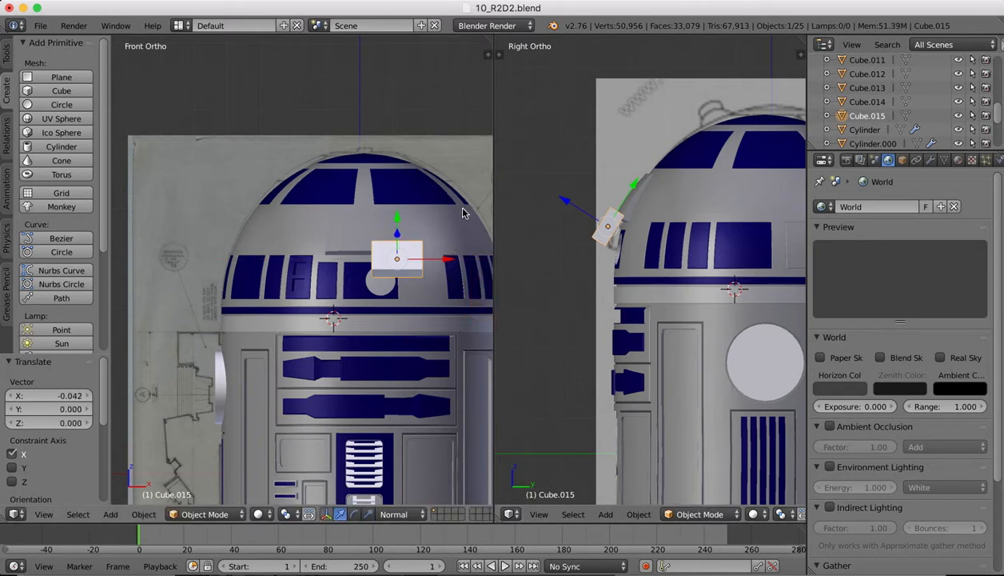
- Show the second viewport from the top and rotate the cube about 8.47° around the global Z axis
click(539, 515)
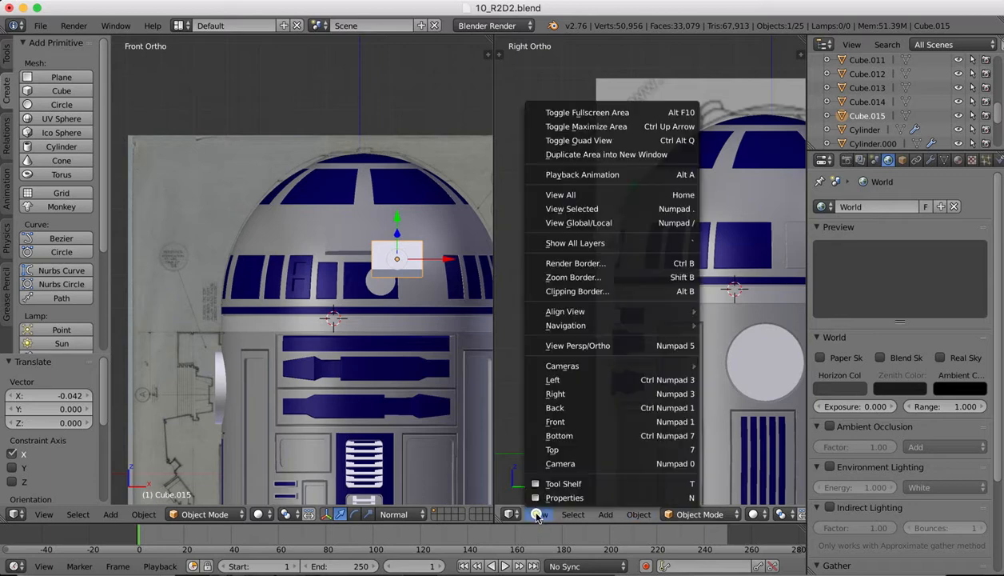
click(555, 449)
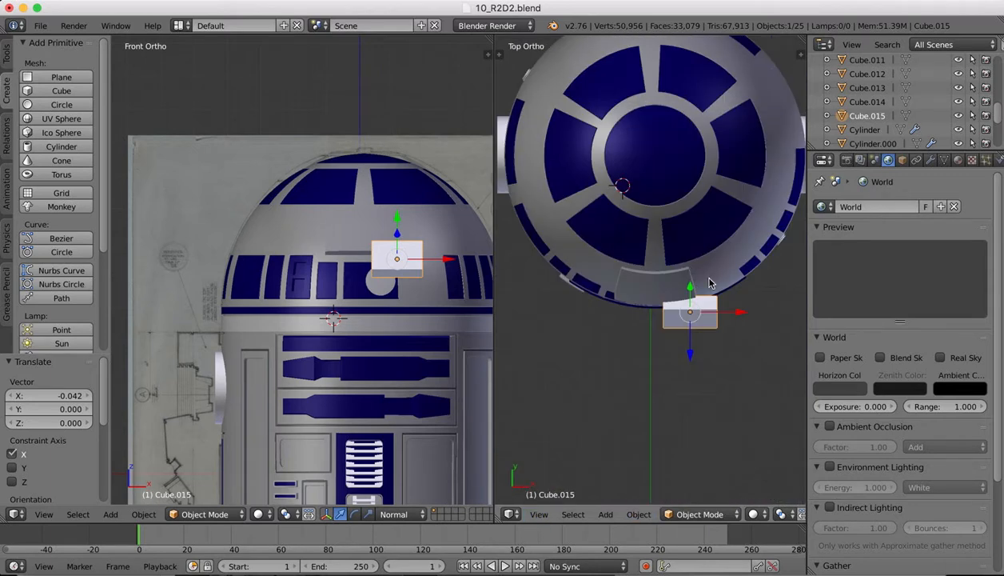
key(r)
key(z)
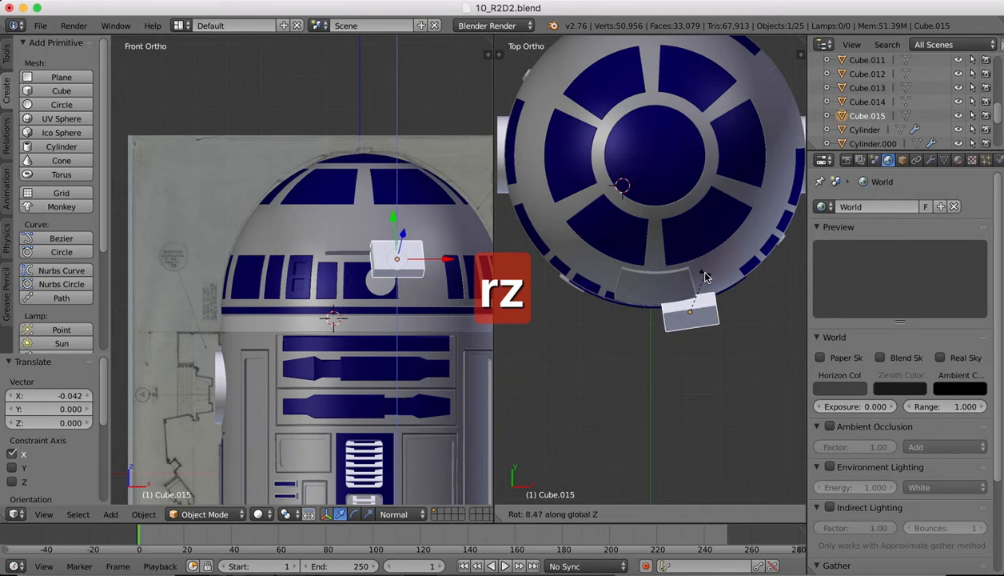
click(702, 277)
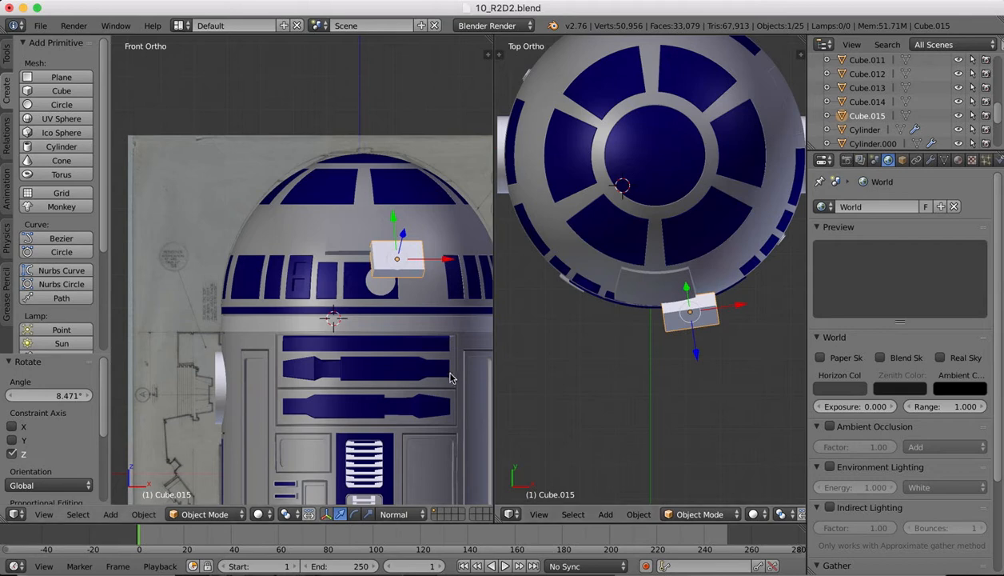
- Return the second viewport to the right side view and move the cube about 0.017 along its own Z axis
click(538, 514)
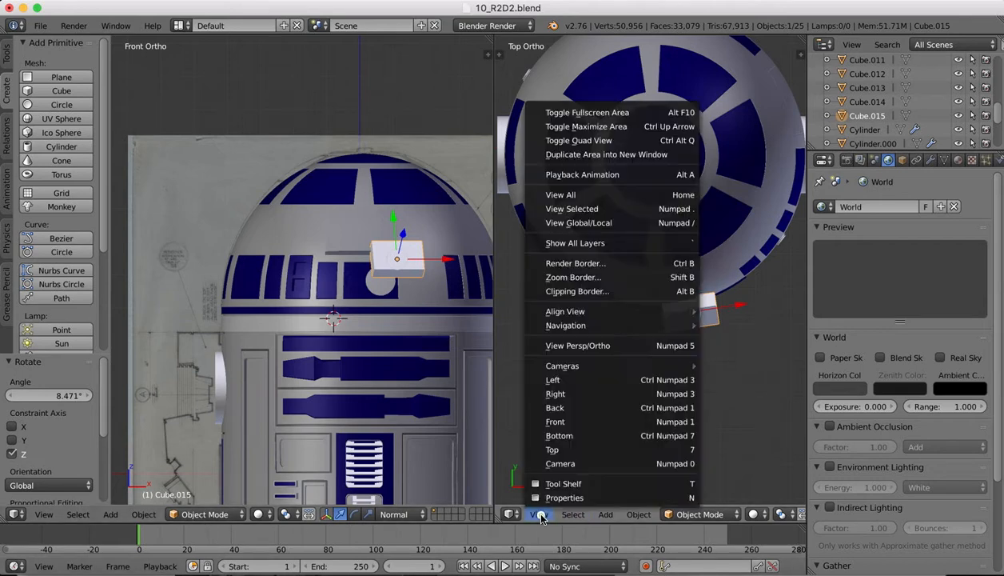
click(555, 393)
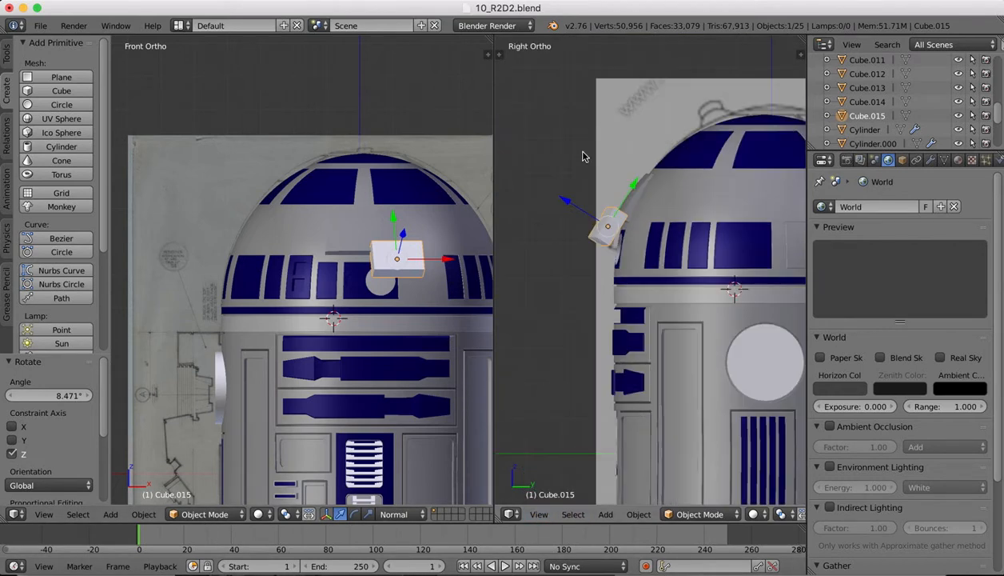
key(g)
key(z)
key(z)
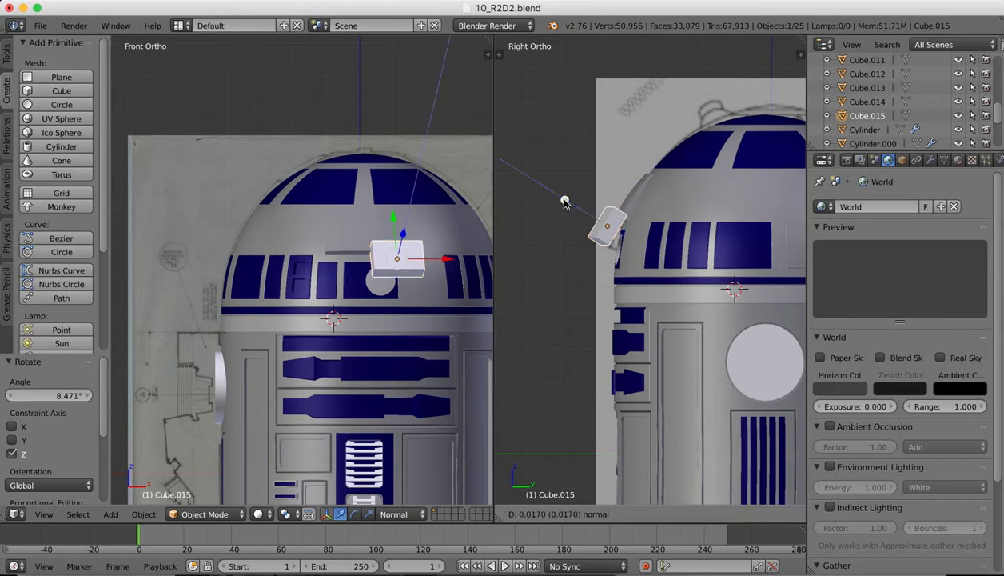
click(564, 202)
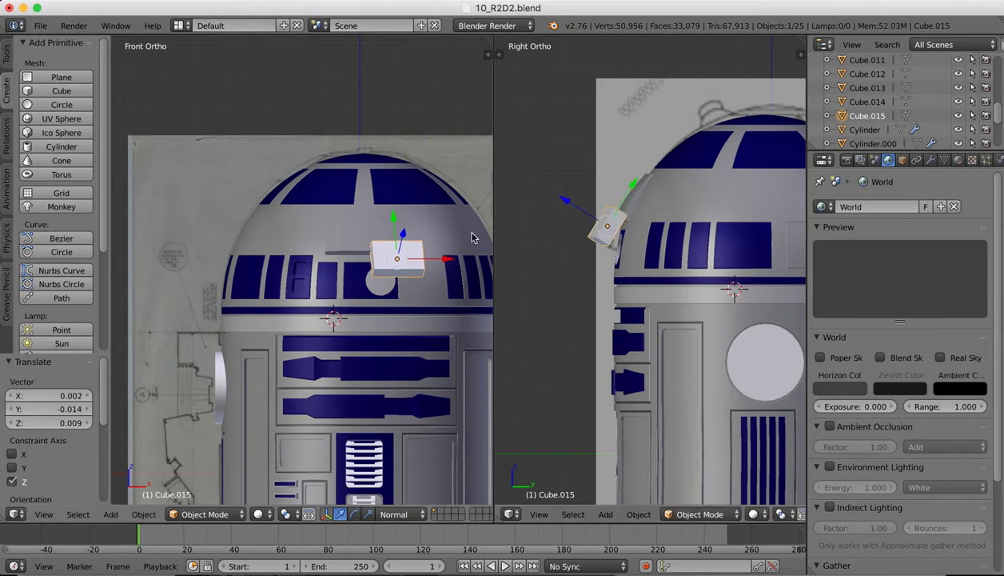
- Add a Boolean modifier to the dome with the rotated cube, Cube.015, as its object
right_click(710, 200)
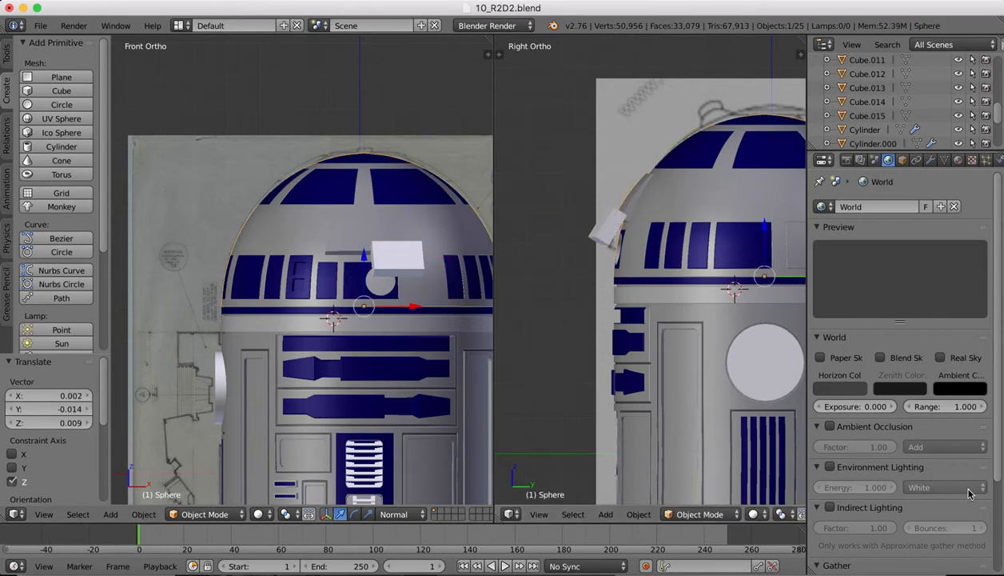
click(930, 161)
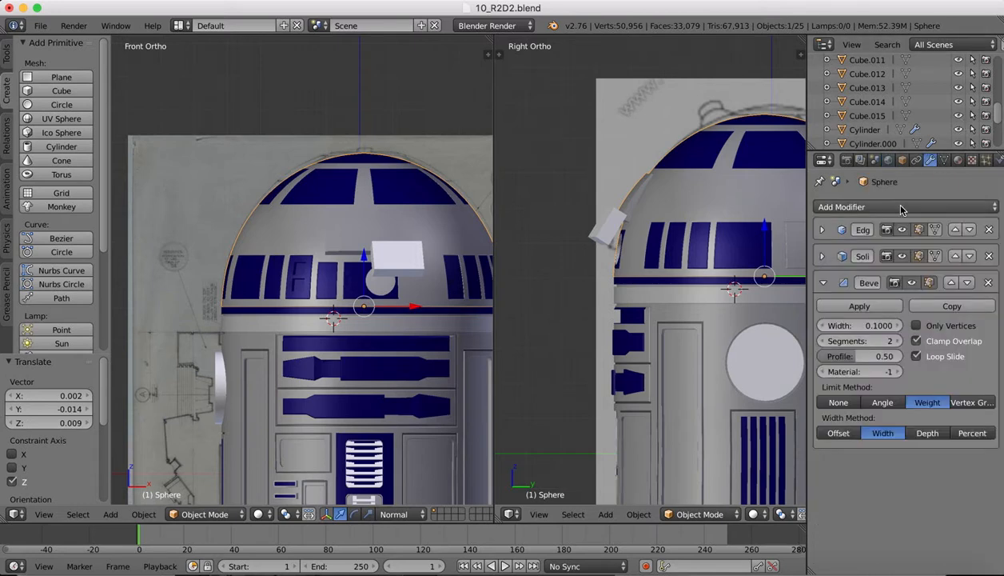
click(822, 283)
click(844, 205)
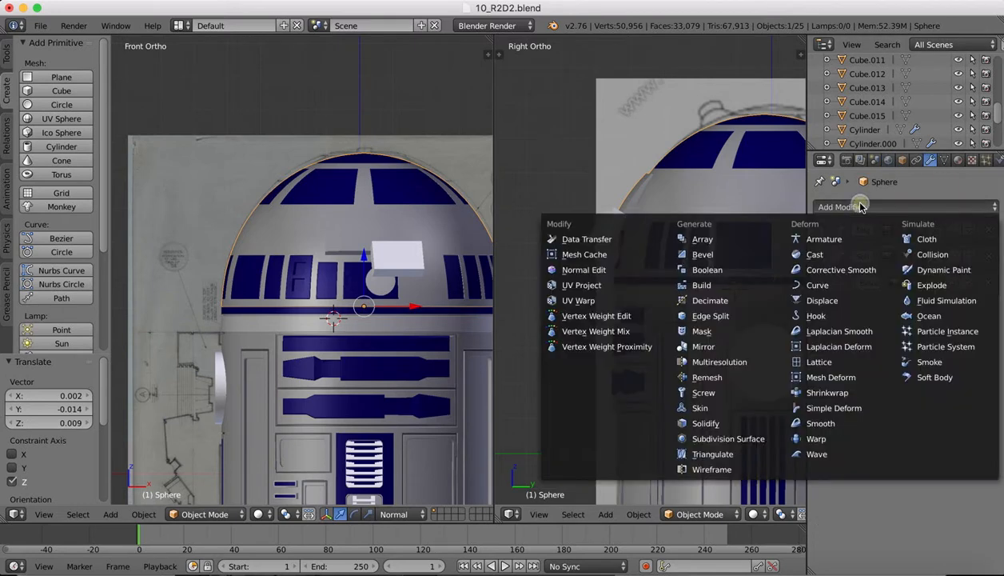
click(718, 272)
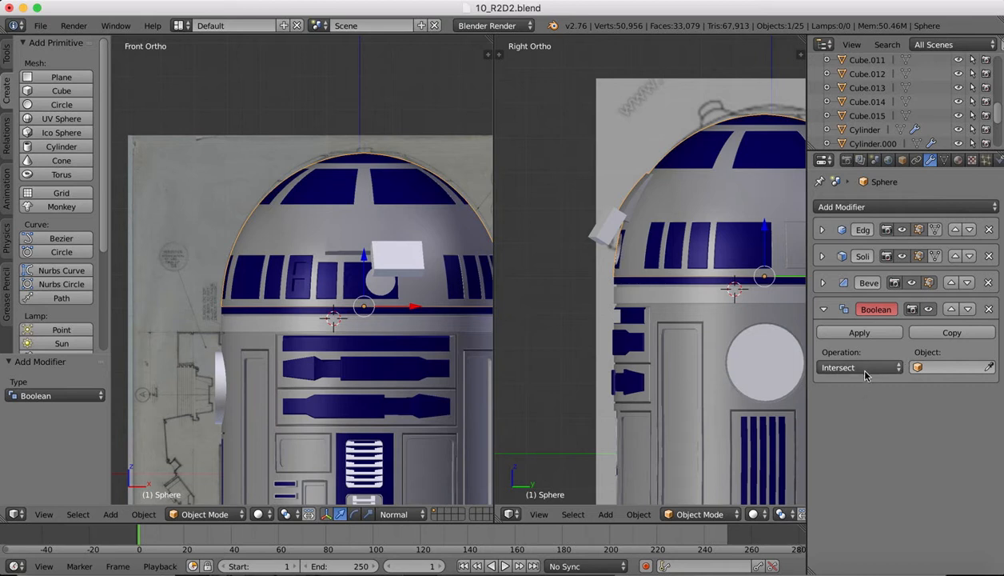
click(990, 365)
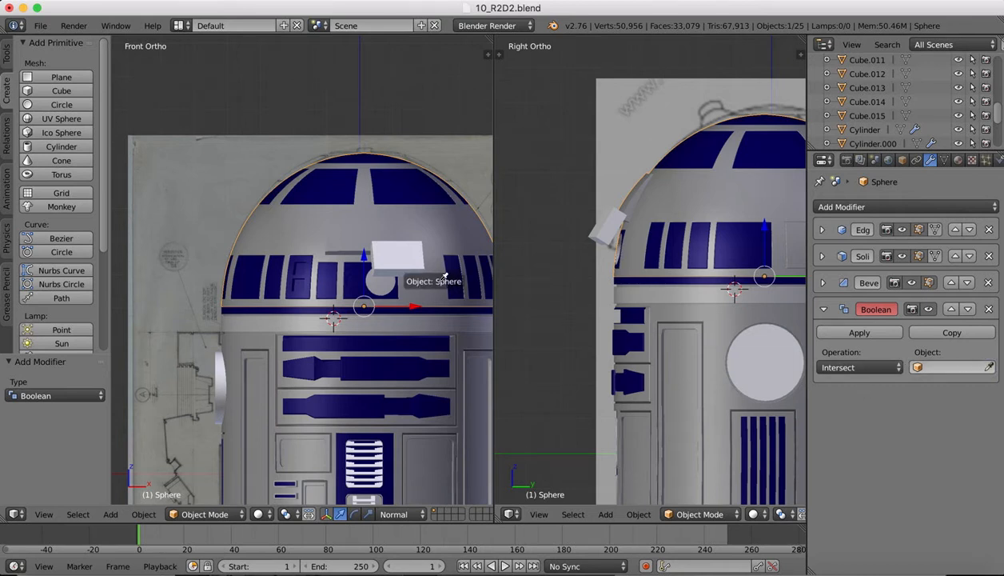
click(603, 235)
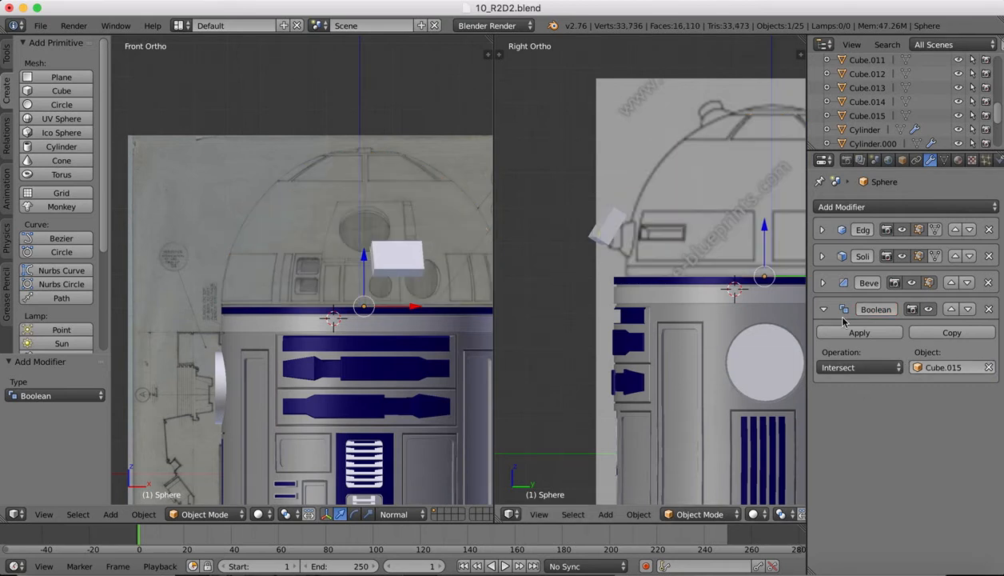
- Set the dome's Boolean operation to Difference, apply the modifier and delete the cutting cube
click(861, 367)
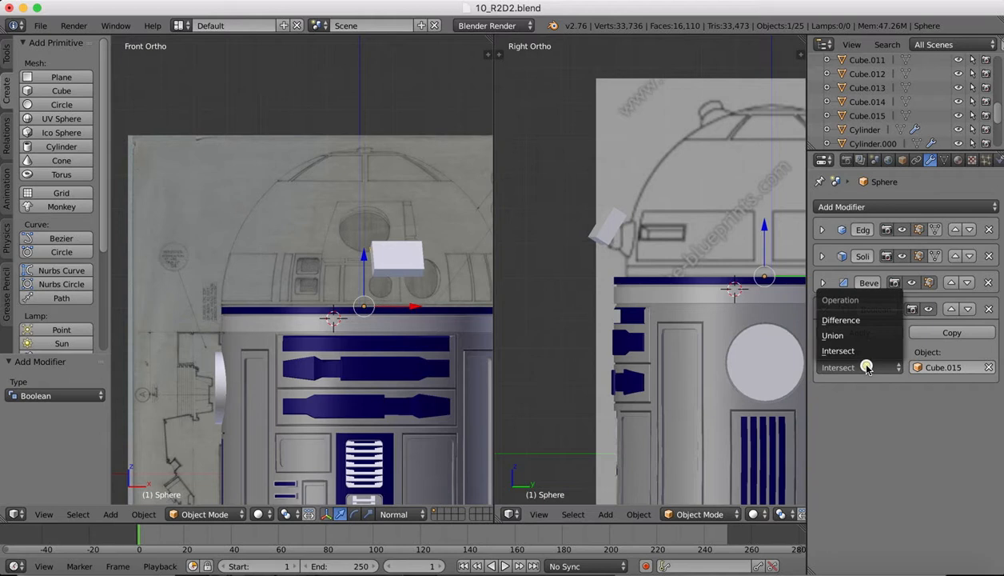
click(847, 321)
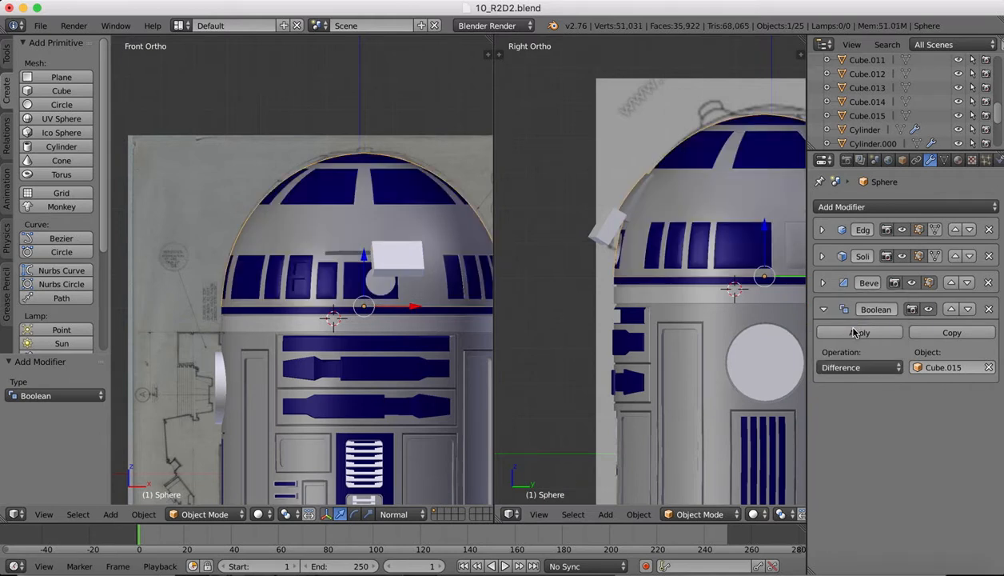
click(855, 331)
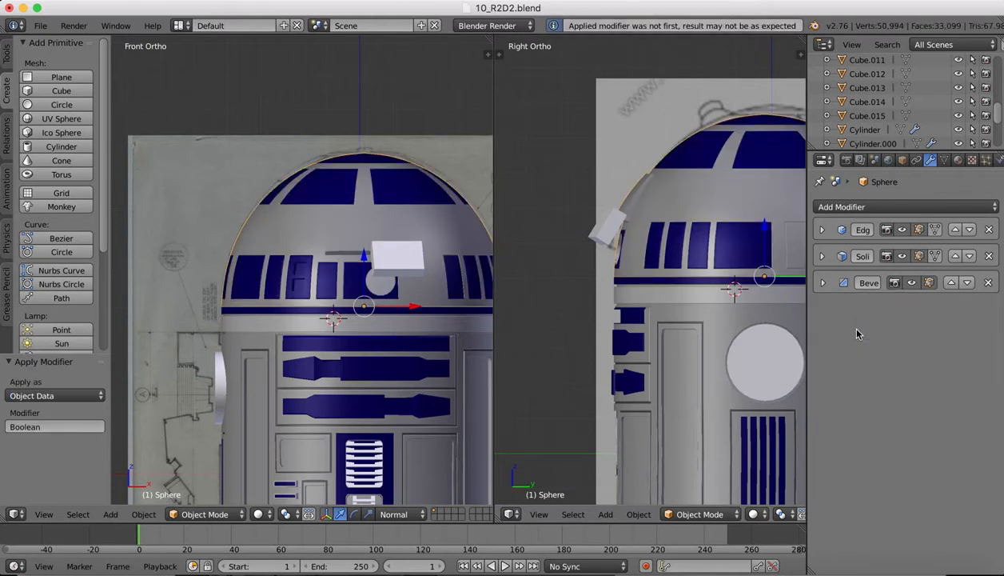
right_click(600, 231)
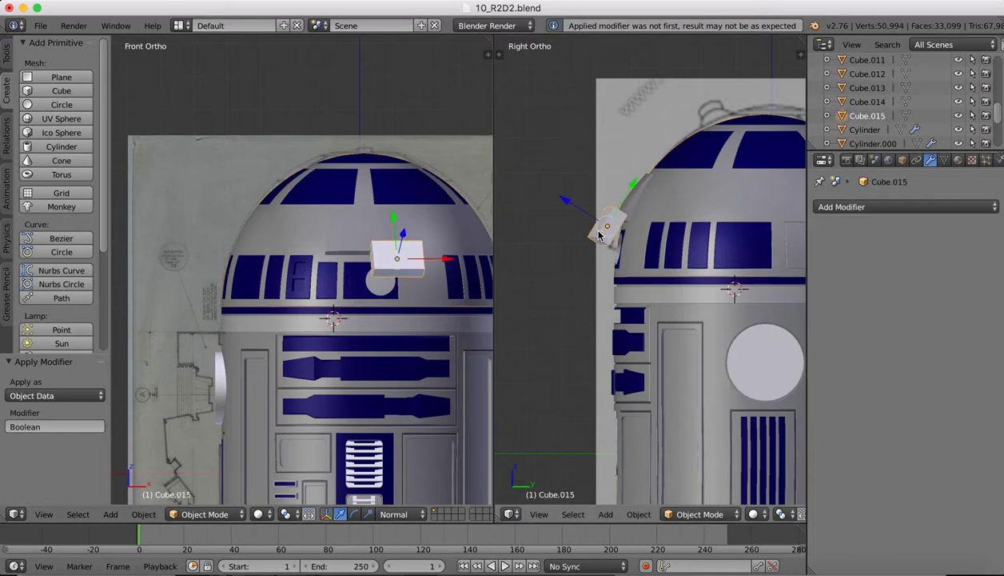
key(x)
click(600, 231)
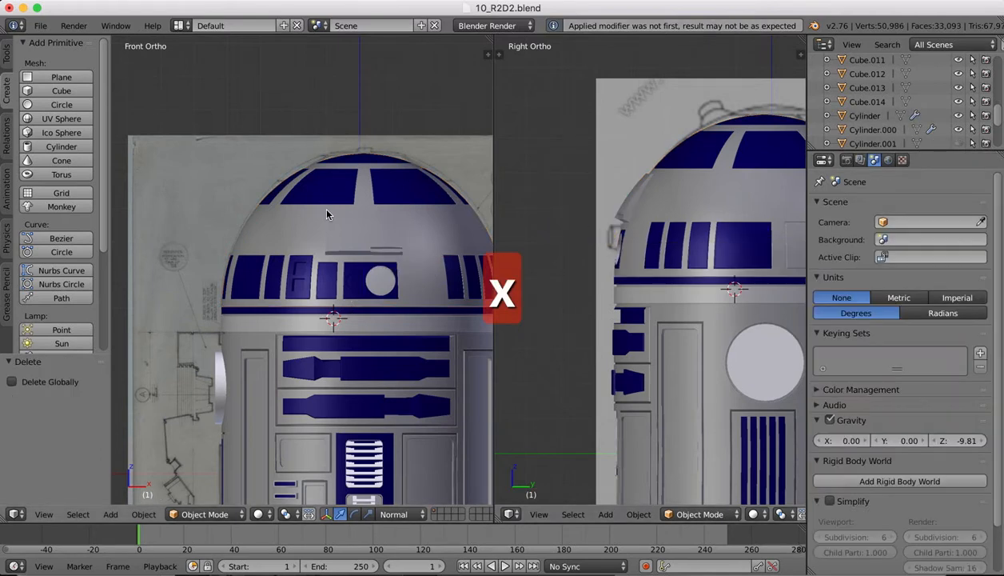
- Select the dome and enter Edit Mode with the notch in the eye housing panel seen close up from the side
scroll(375, 238, up, 3)
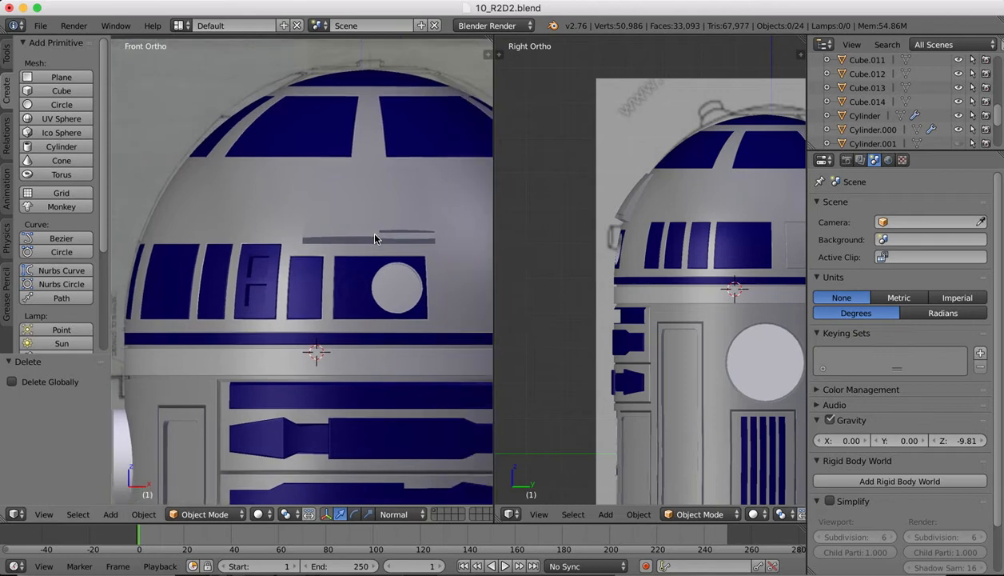
scroll(420, 224, up, 5)
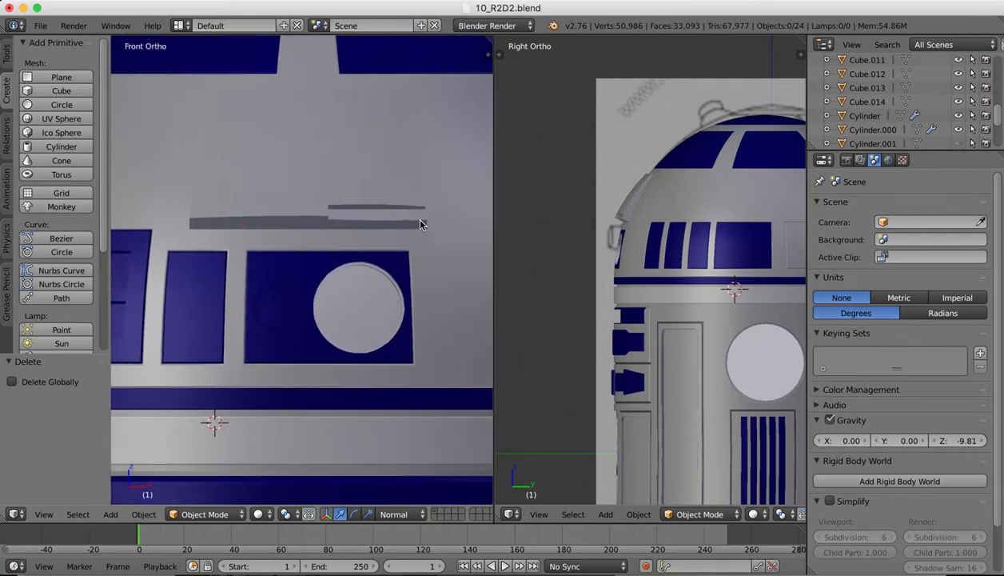
middle_drag(420, 223, 361, 208)
scroll(403, 285, down, 2)
middle_drag(404, 285, 403, 287)
scroll(387, 318, down, 3)
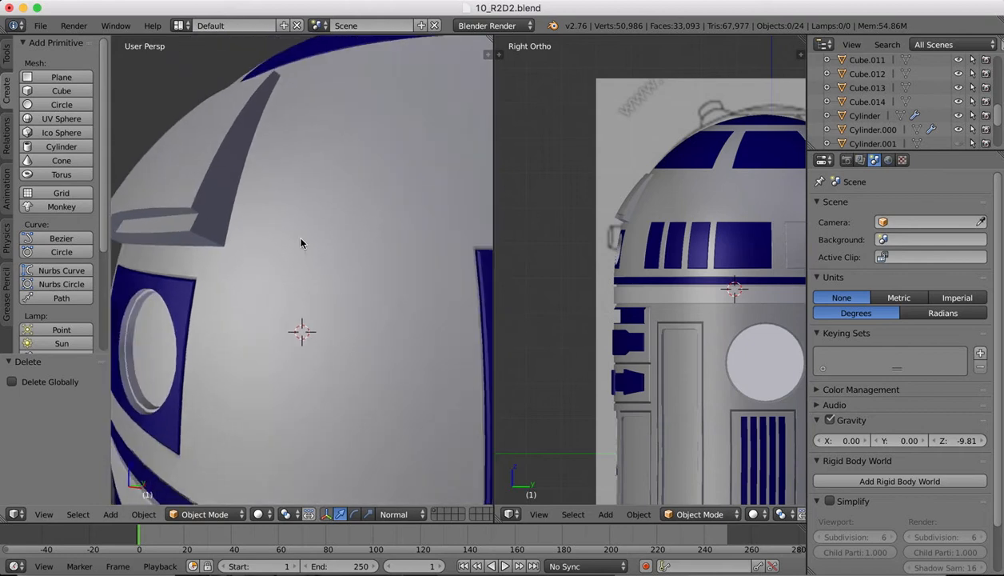
middle_drag(301, 243, 303, 244)
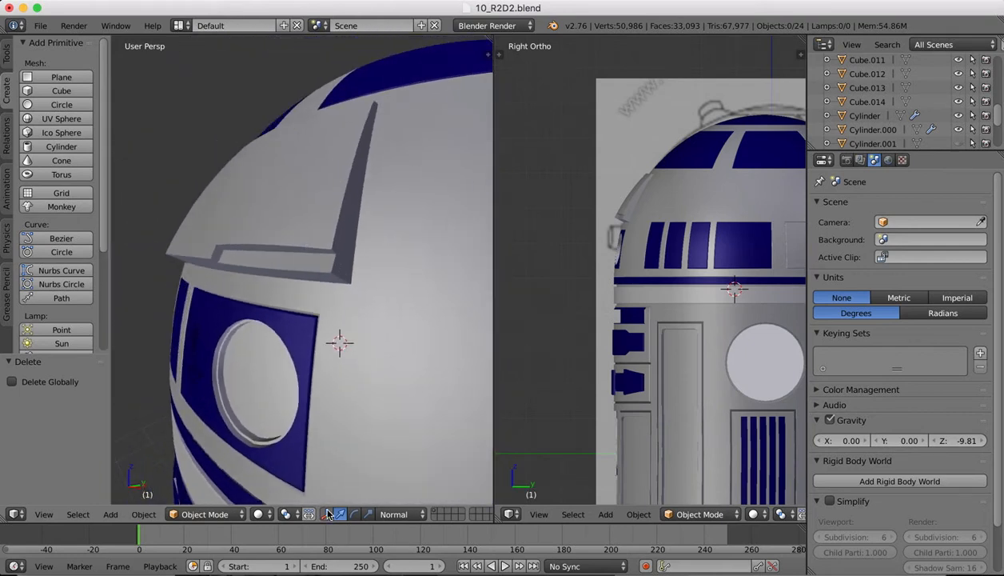
click(202, 515)
right_click(341, 304)
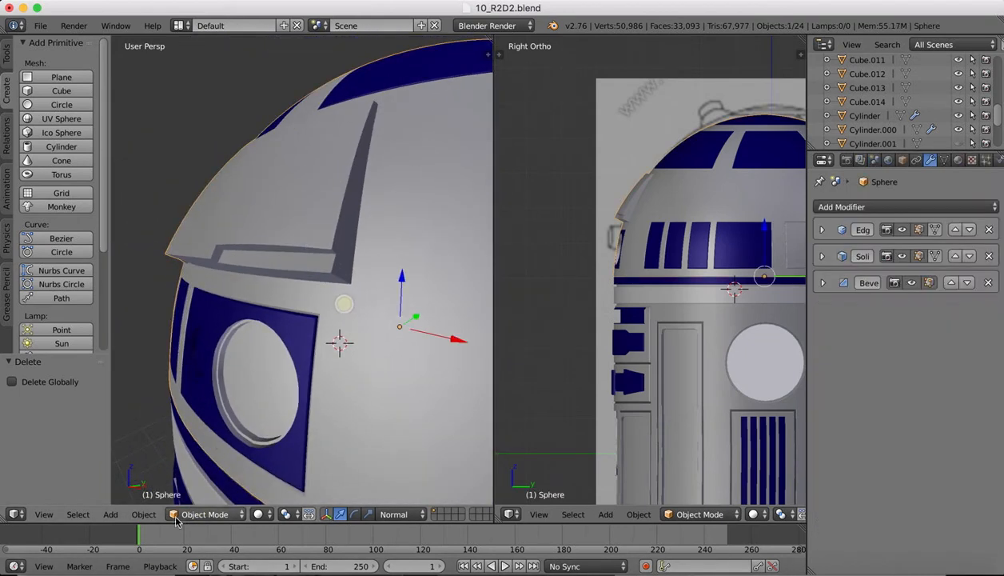
click(191, 516)
click(198, 482)
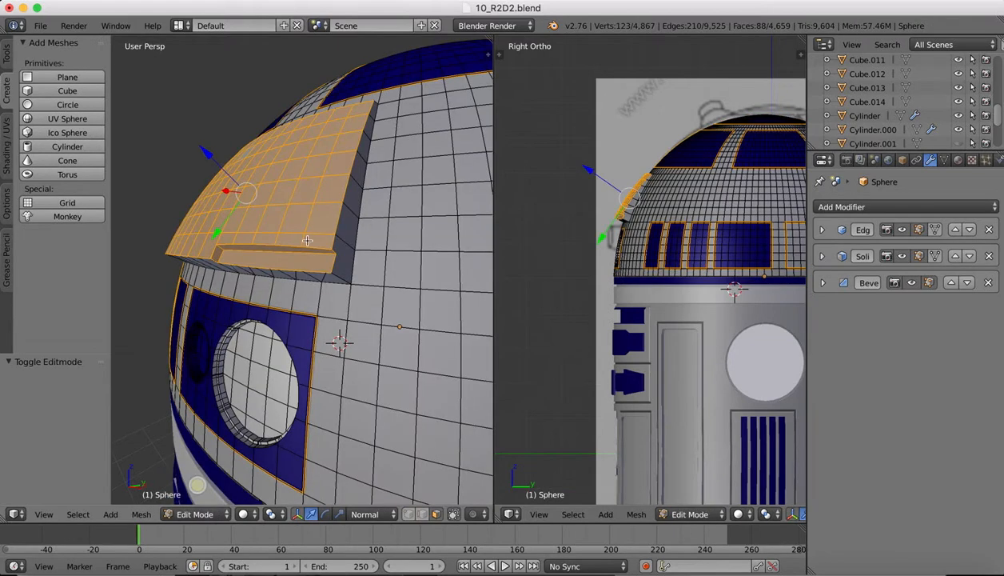
- Select the large back face of the notch and push it about 0.058 inward along its normal
right_click(277, 259)
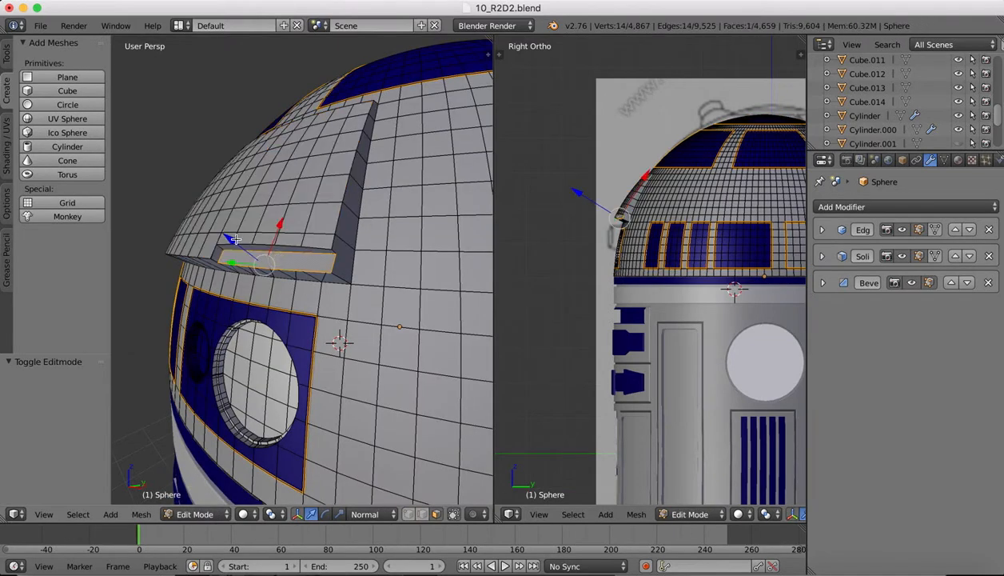
key(e)
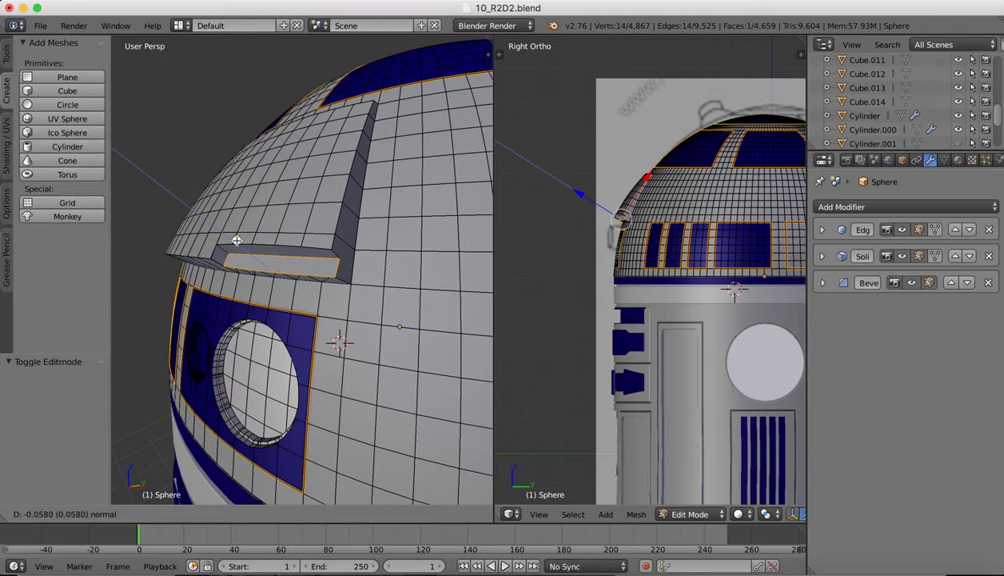
click(236, 240)
- Select the notch's upper face and move it slightly upward along its normal in two small adjustments
right_click(277, 246)
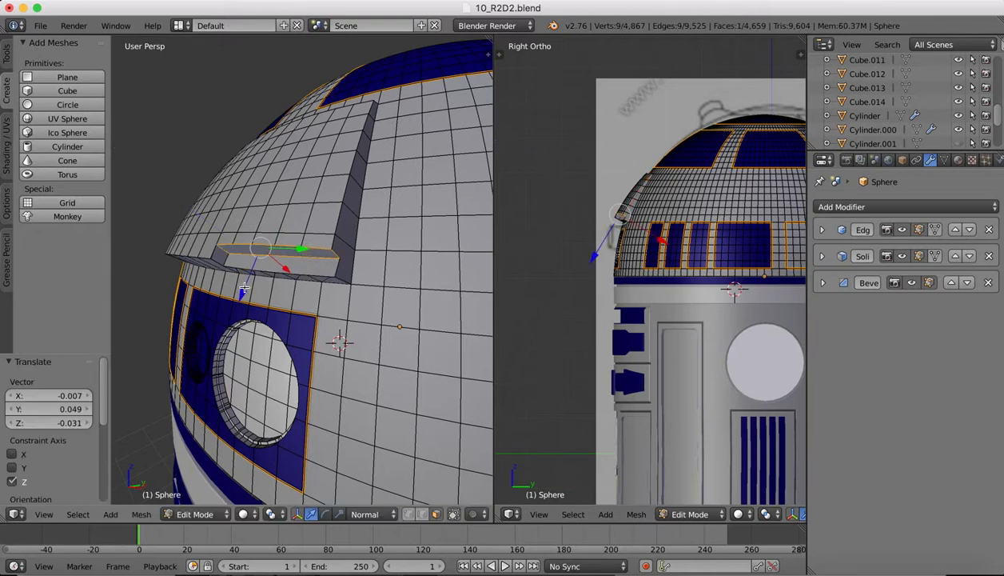
drag(244, 288, 244, 287)
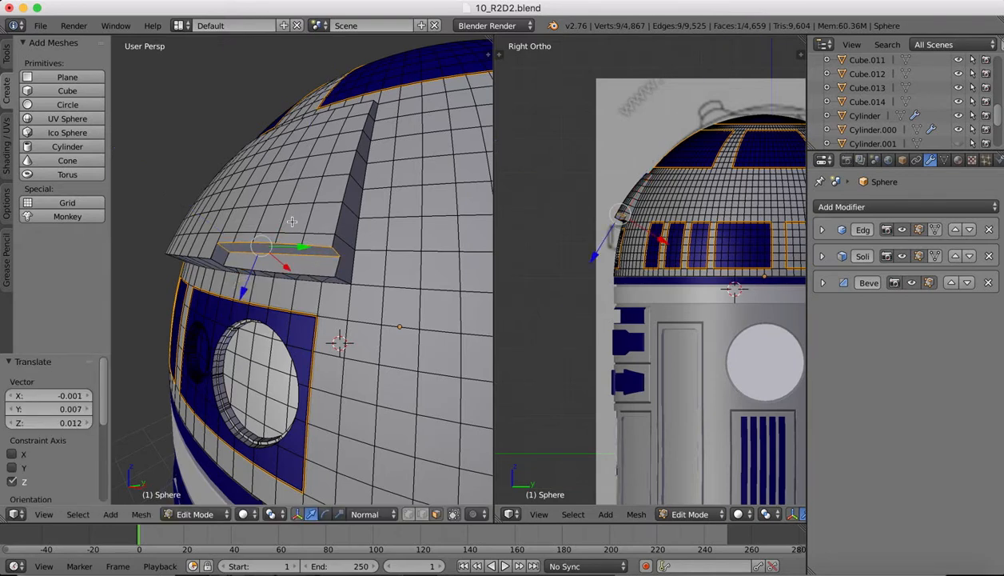
scroll(292, 221, left, 5)
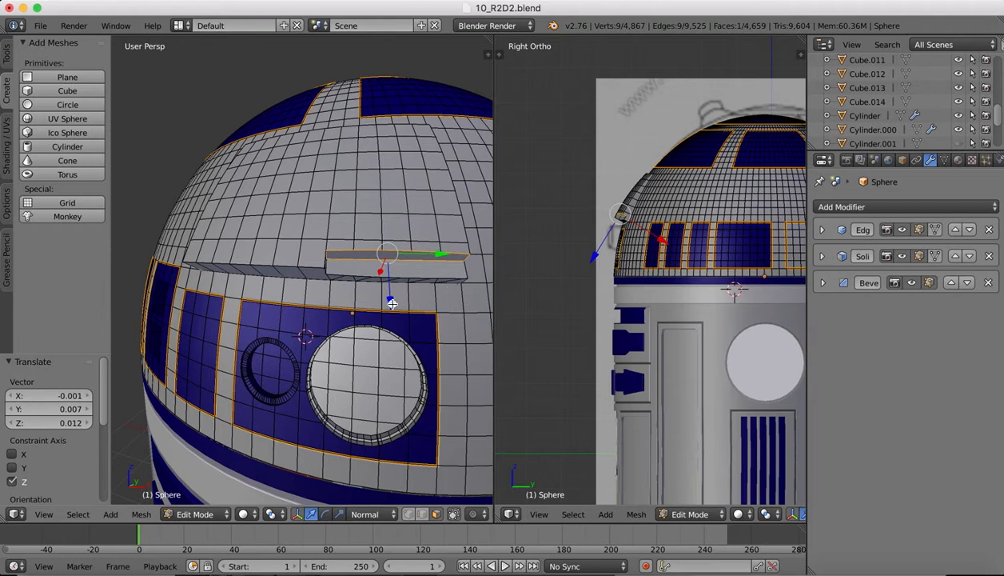
drag(392, 303, 391, 301)
- Rotate the notch's upper face by 0.12° about the global Y axis
scroll(358, 174, right, 3)
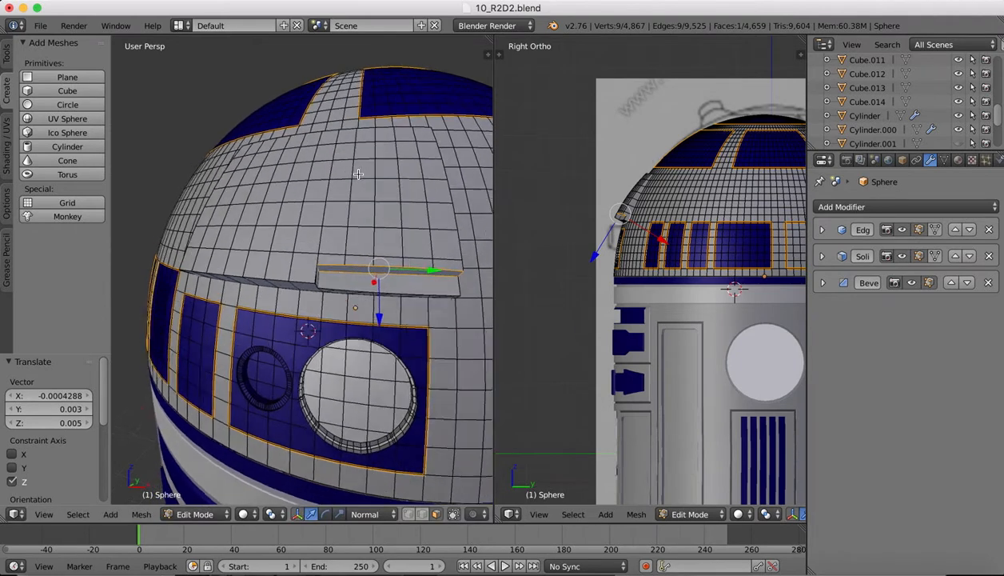
key(r)
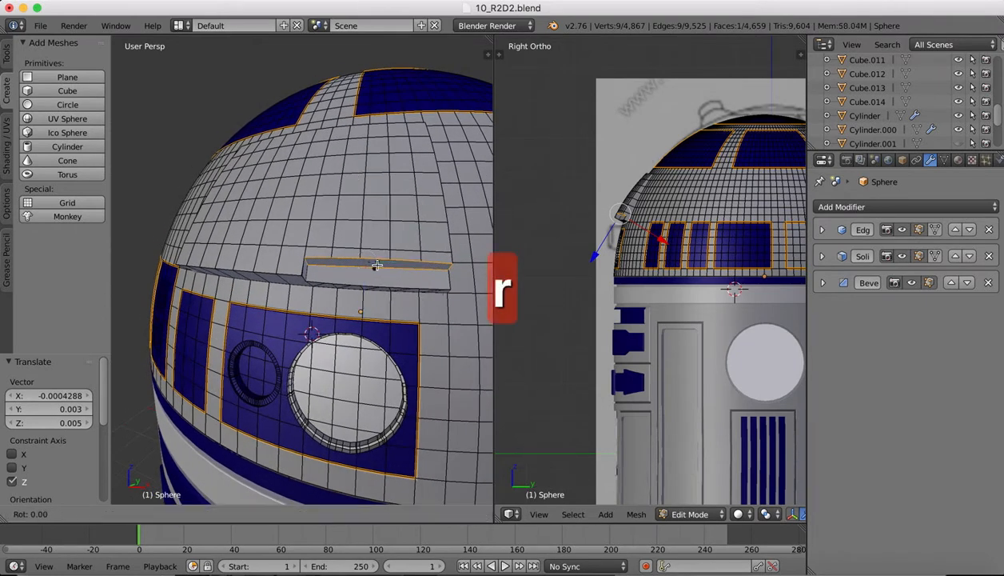
key(z)
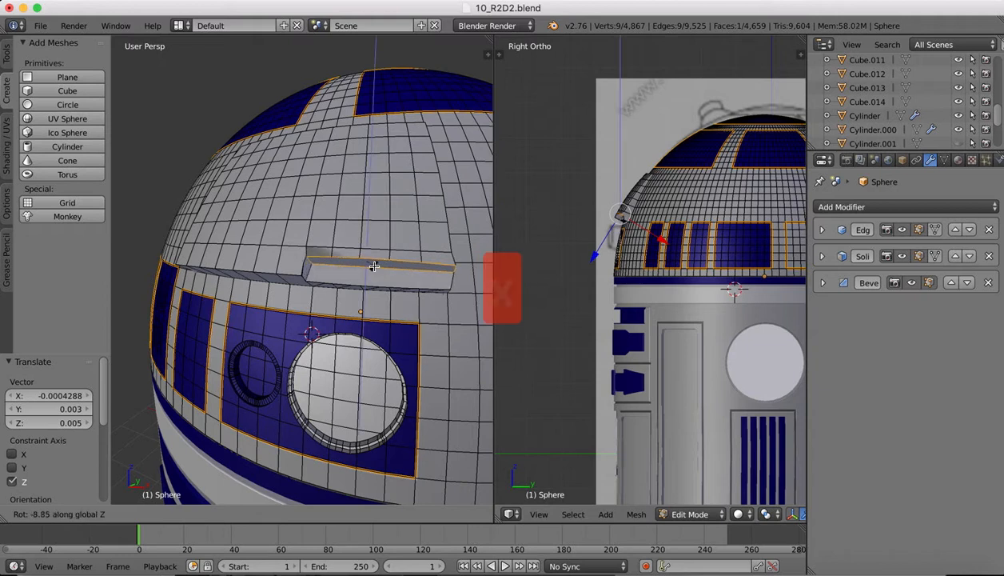
key(x)
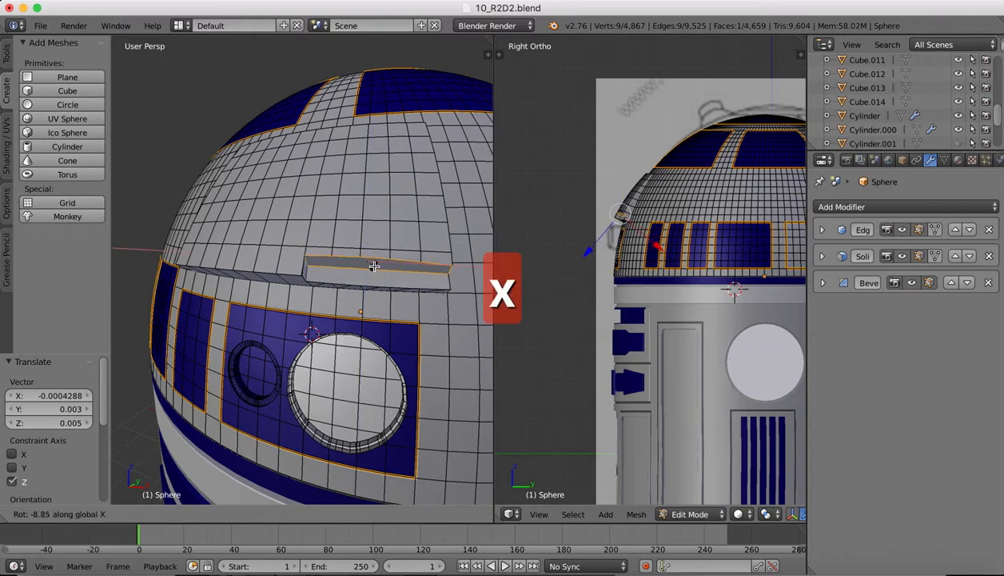
key(y)
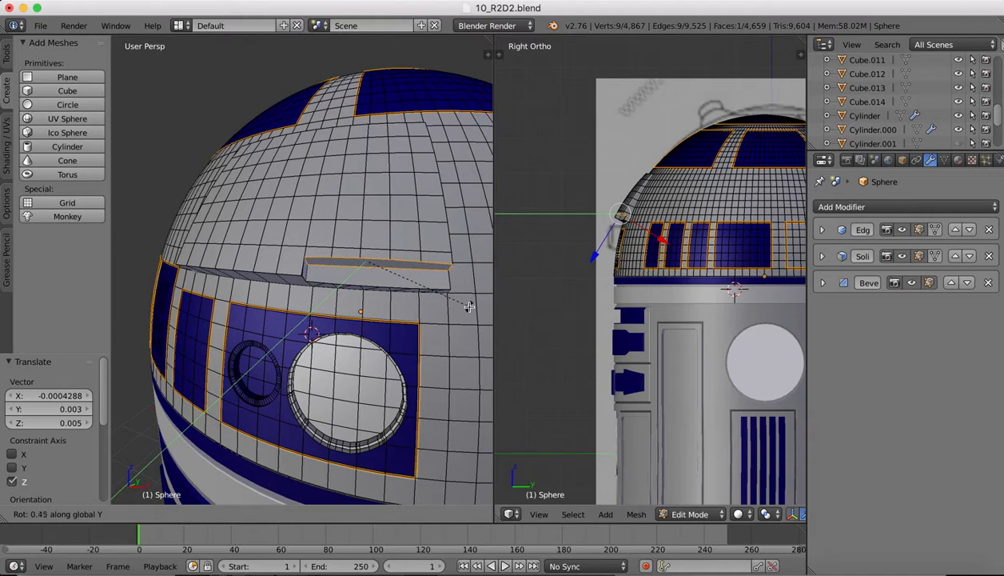
click(470, 306)
scroll(392, 221, down, 10)
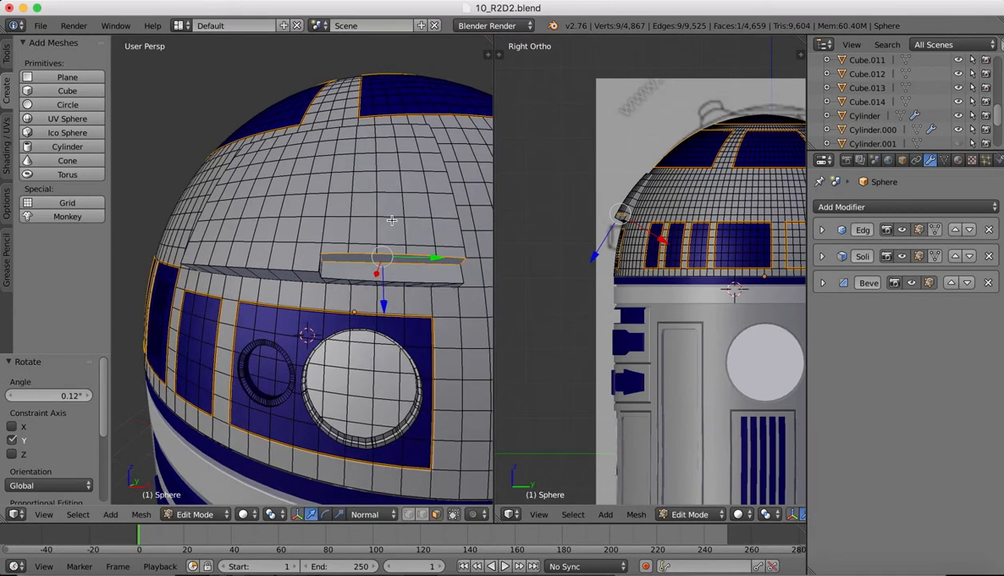
- Switch to the Front view and box-select the lower rows of faces on the raised eye housing panel
scroll(392, 221, up, 10)
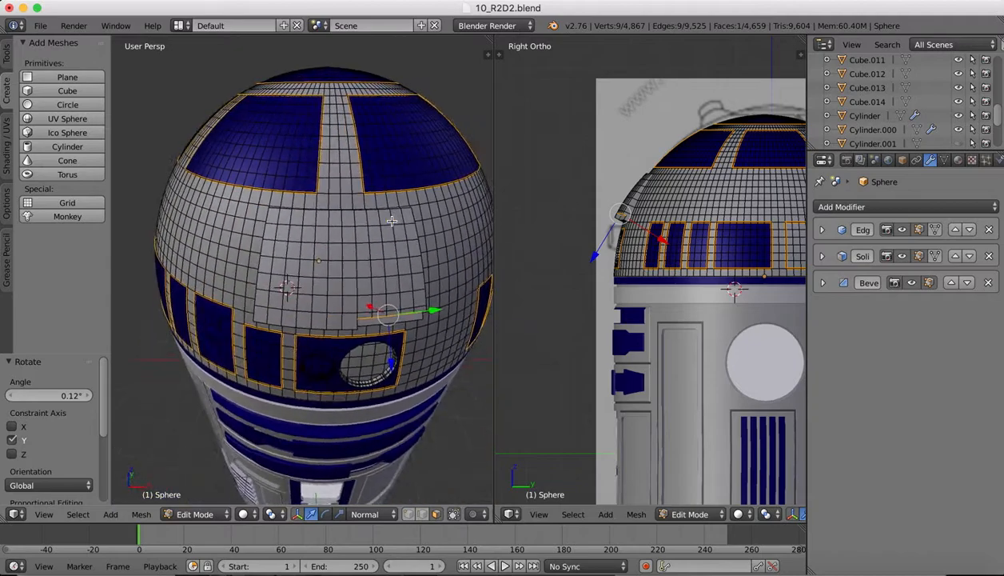
scroll(392, 220, right, 10)
scroll(391, 220, left, 10)
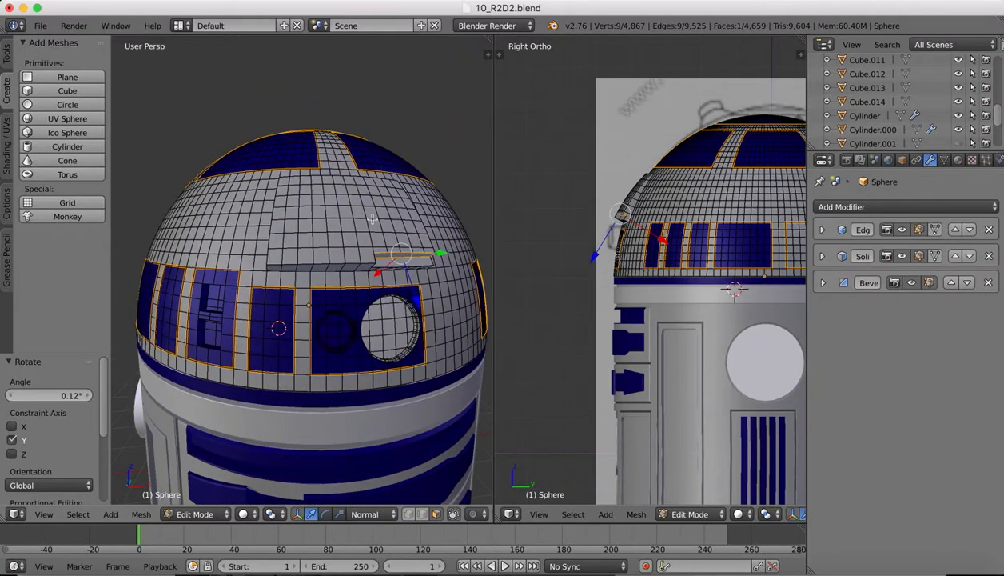
scroll(372, 219, right, 2)
click(44, 514)
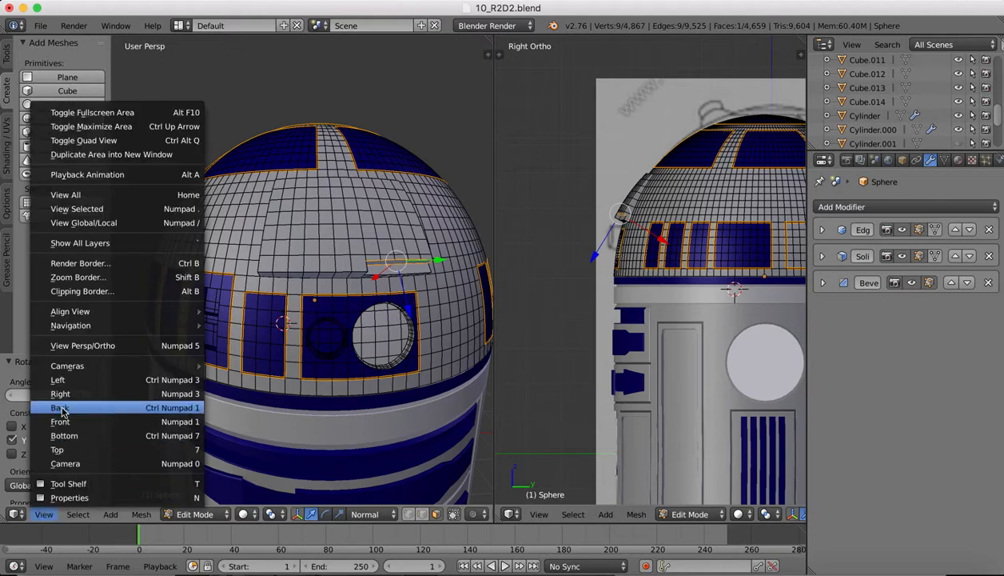
click(60, 421)
scroll(302, 159, up, 3)
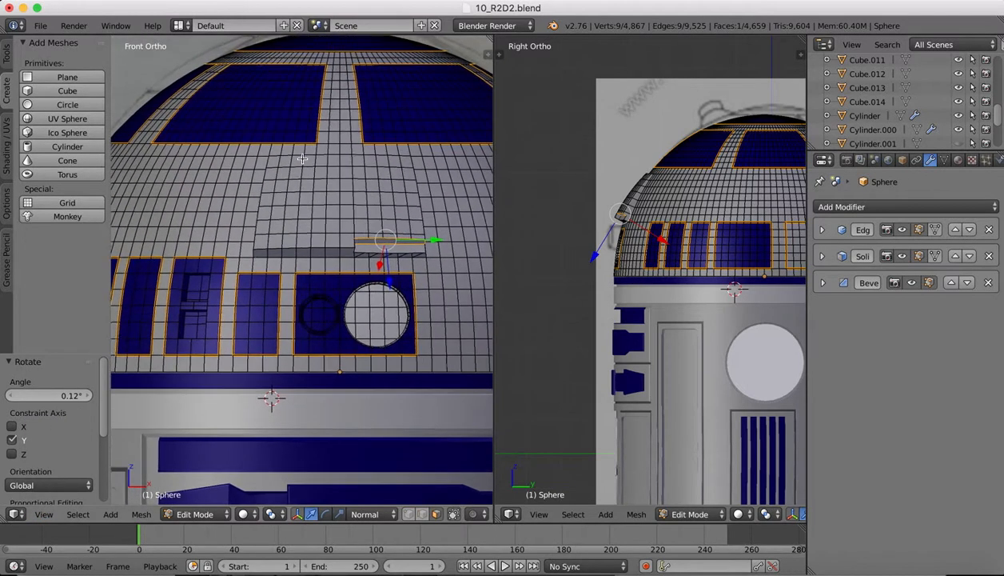
key(b)
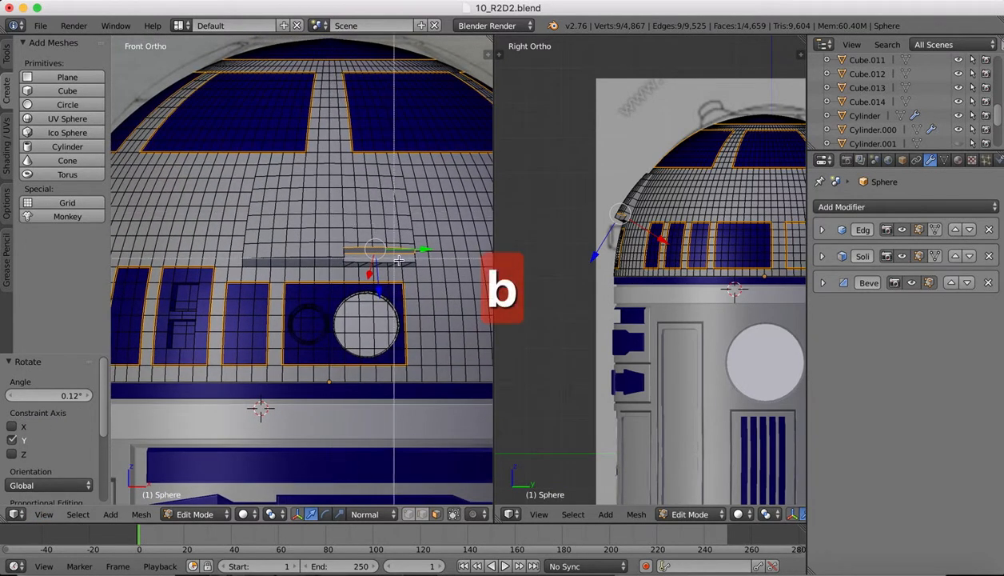
drag(395, 251, 253, 190)
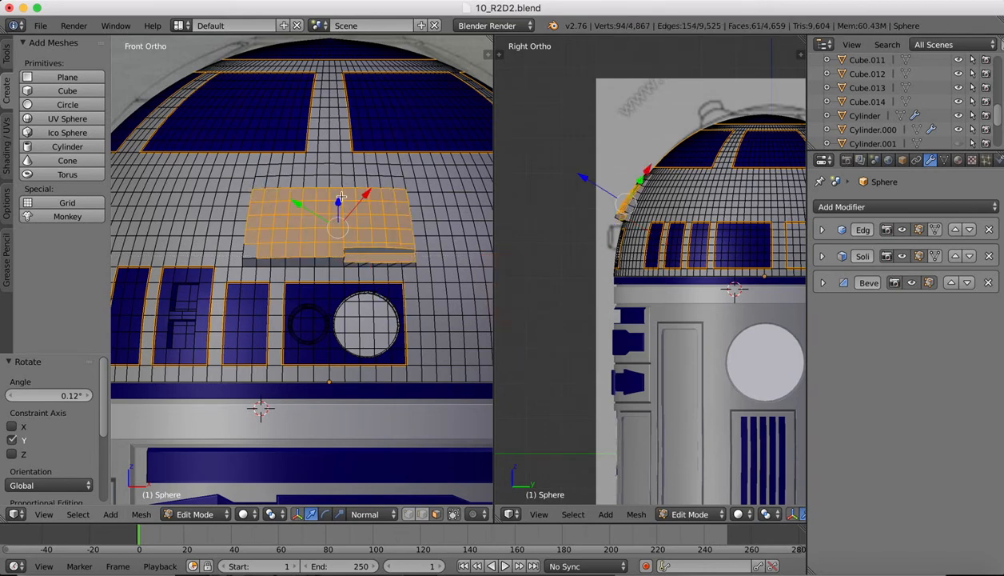
- Add the missed lower corner face and the upper rows of the housing's front surface to the selection
shift+right_click(252, 249)
middle_drag(304, 175, 356, 187)
key(b)
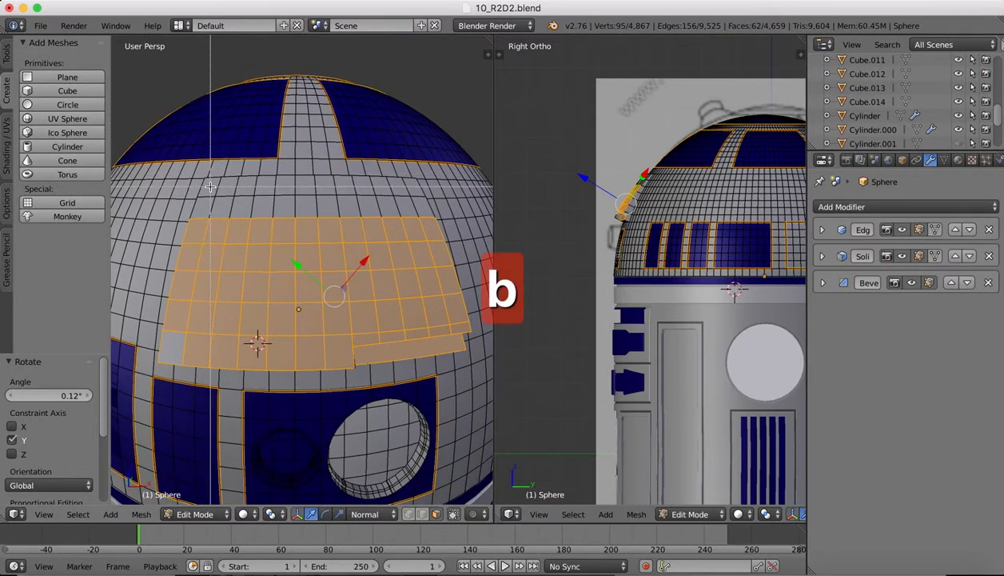
drag(209, 186, 416, 224)
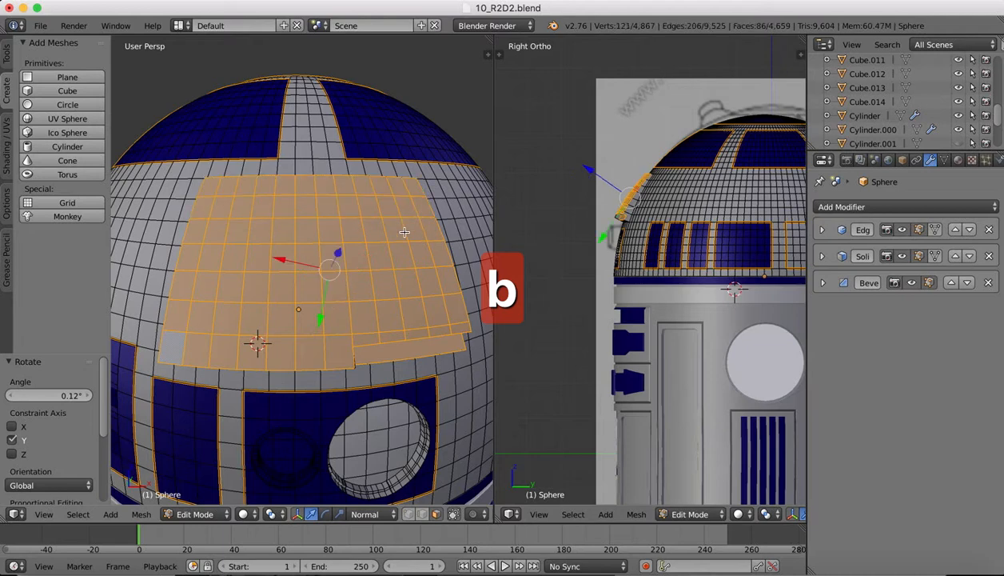
- Add the housing's side faces and the strip of faces along its top edge to the selection
middle_drag(405, 232, 395, 247)
key(c)
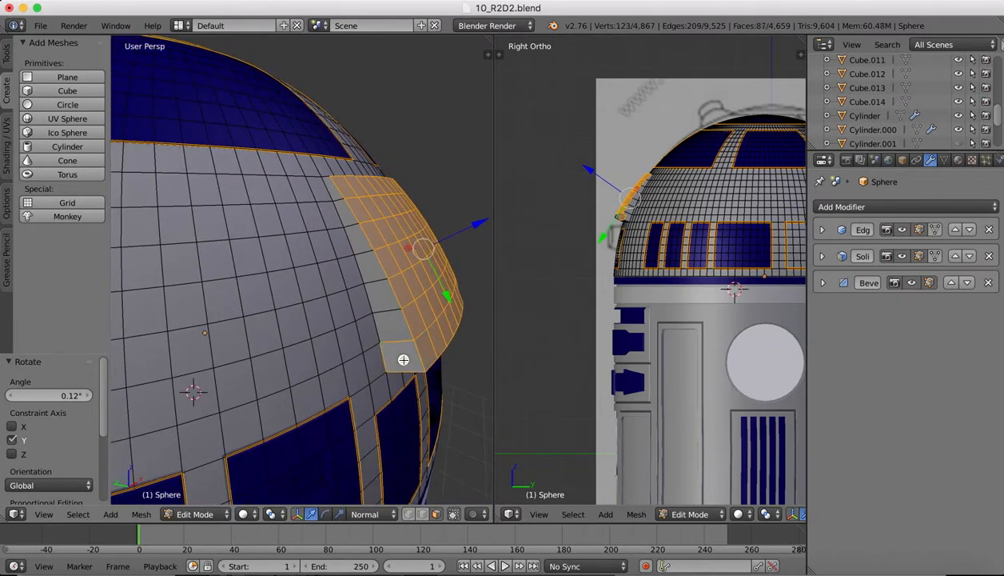
mouse_move(401, 359)
mouse_down()
mouse_move(337, 193)
mouse_move(348, 209)
mouse_up()
middle_drag(348, 209, 343, 404)
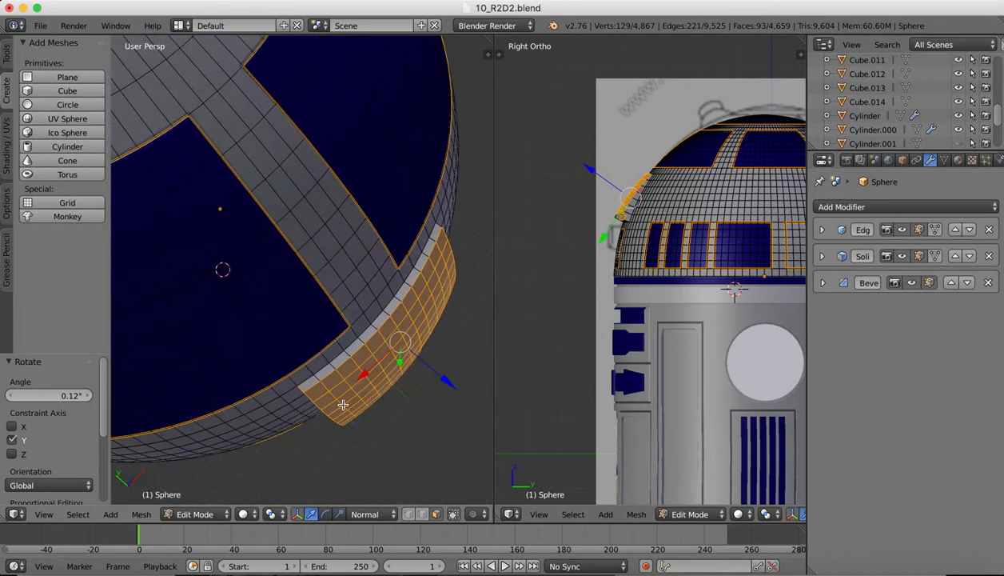
alt+shift+right_click(374, 328)
scroll(374, 329, down, 10)
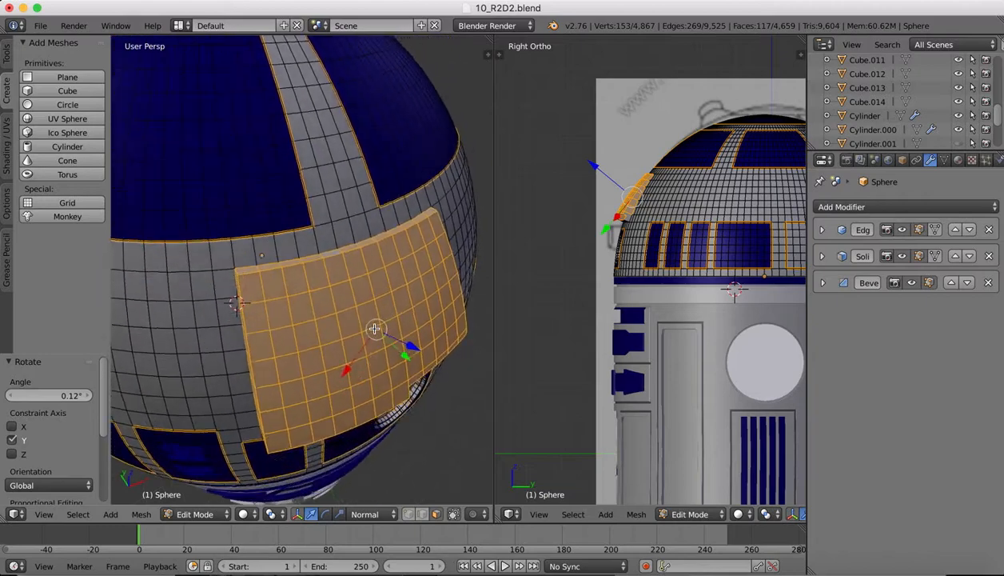
scroll(374, 329, right, 10)
shift+right_click(228, 364)
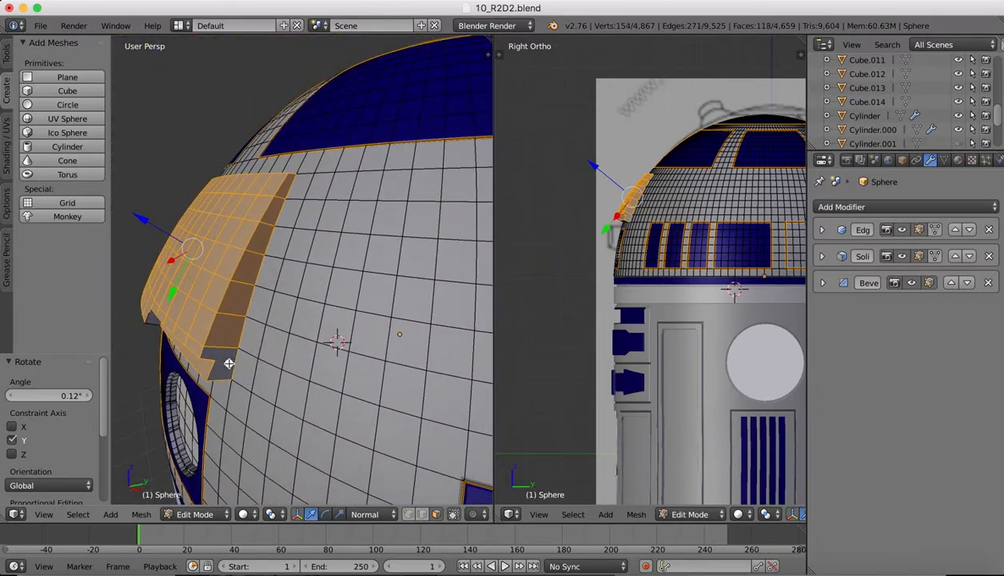
- Add the notch's end face and the small underside faces beneath the notch to the selection
scroll(229, 364, down, 5)
scroll(229, 364, left, 8)
shift+right_click(183, 219)
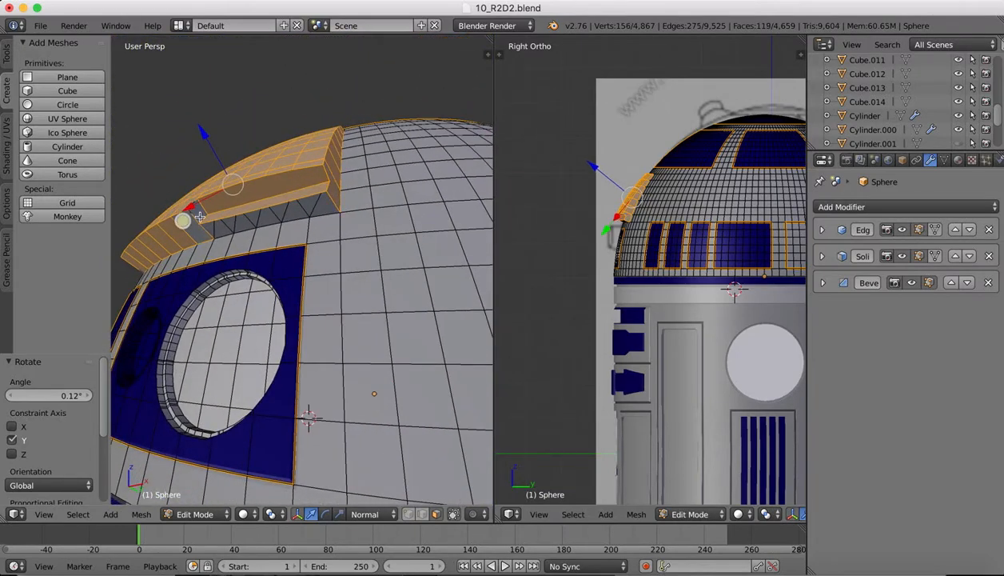
shift+right_click(322, 206)
shift+right_click(312, 203)
shift+right_click(298, 212)
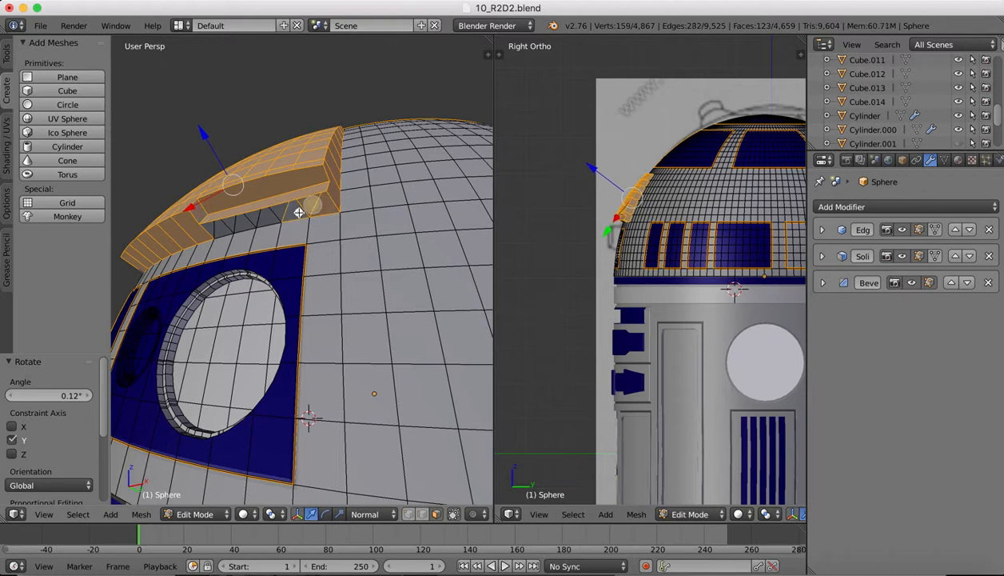
shift+right_click(278, 209)
shift+right_click(269, 214)
shift+right_click(245, 210)
shift+right_click(238, 220)
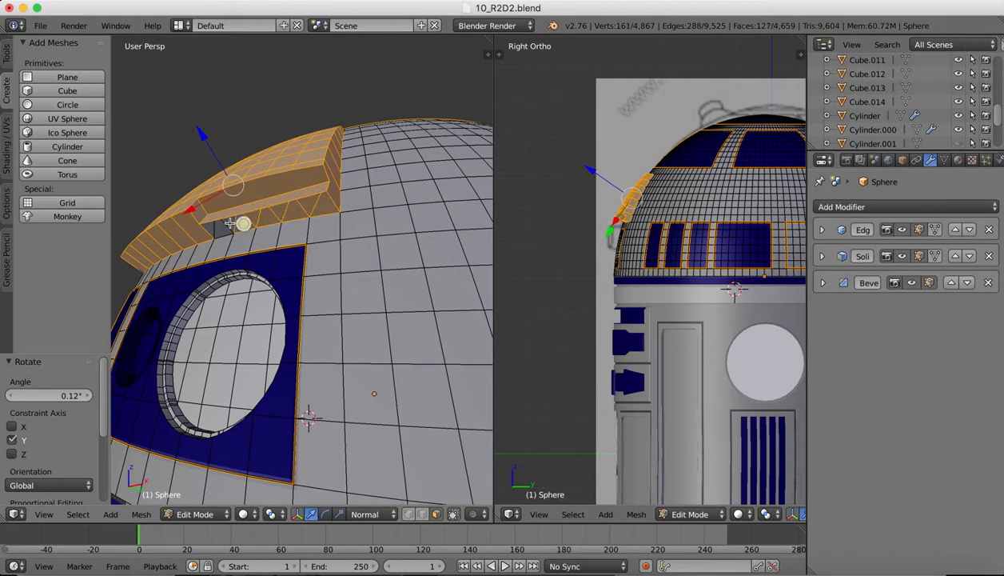
shift+right_click(225, 222)
shift+right_click(211, 228)
shift+right_click(210, 229)
- Check the housing selection from all sides and assign the blue Material.002 to it
scroll(271, 139, left, 10)
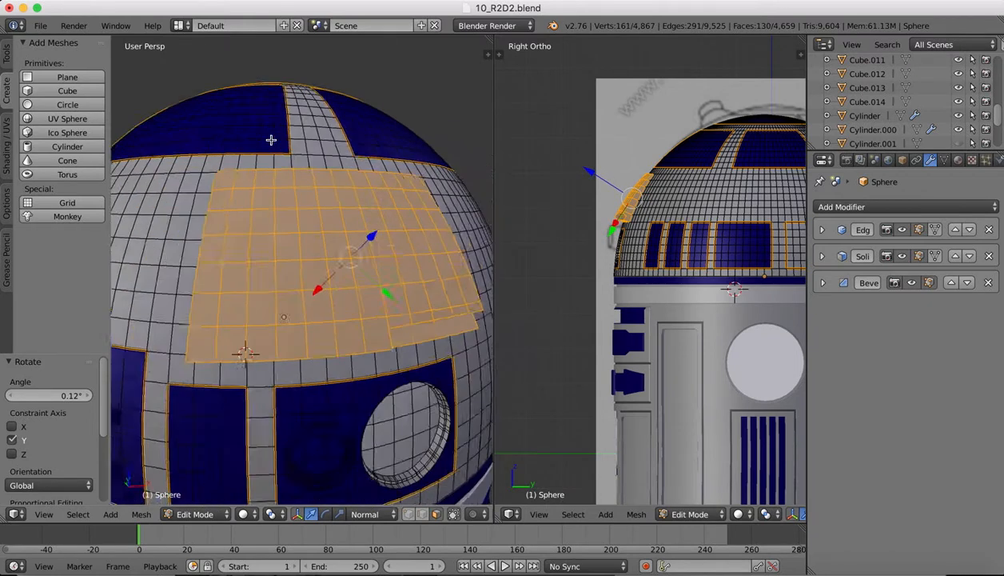
scroll(271, 140, left, 10)
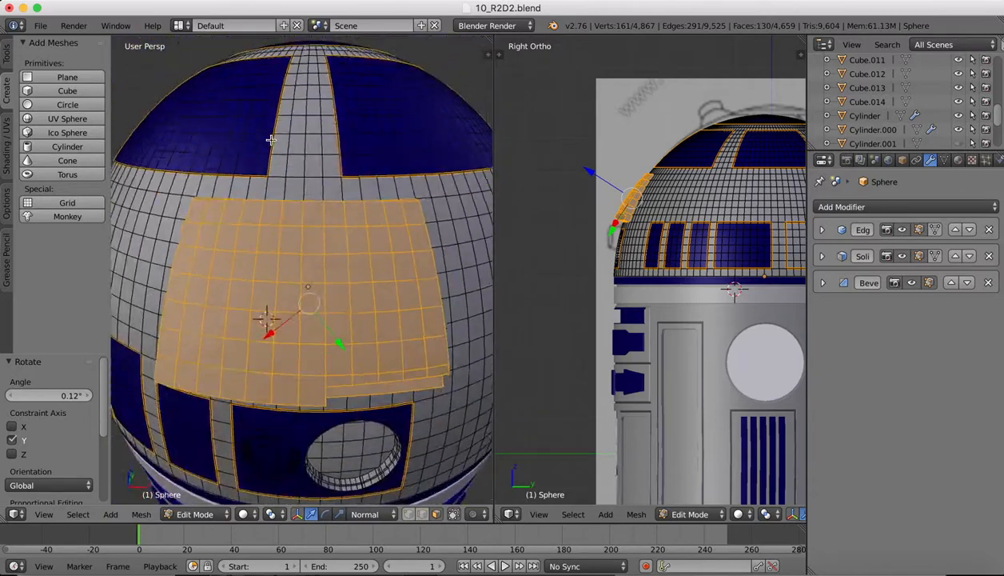
scroll(271, 139, left, 10)
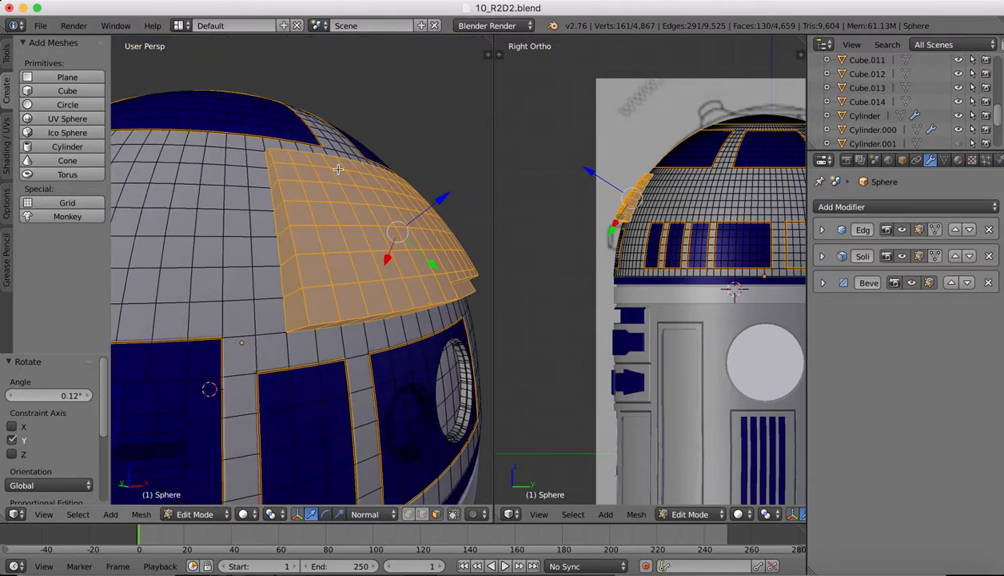
scroll(339, 169, right, 10)
scroll(338, 168, down, 5)
scroll(339, 169, left, 4)
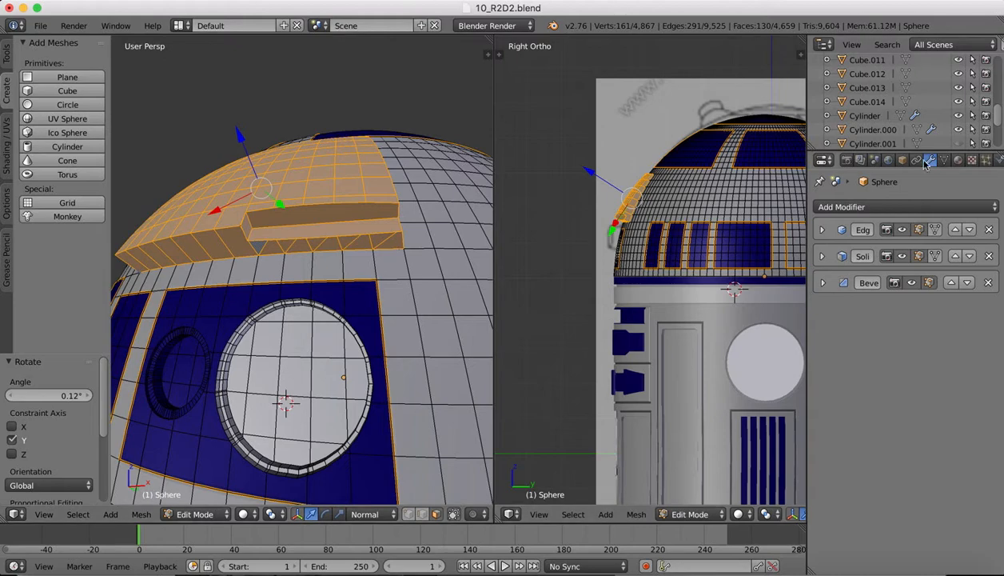
click(958, 161)
click(857, 227)
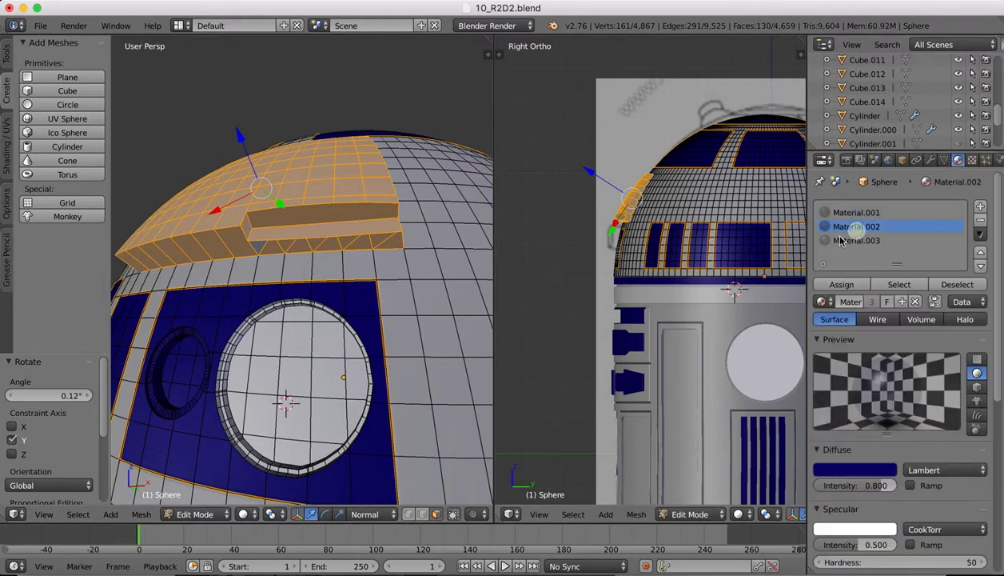
click(841, 283)
- Return to Object Mode and examine the recoloured eye housing from the front and from below
scroll(322, 176, up, 5)
scroll(322, 177, up, 5)
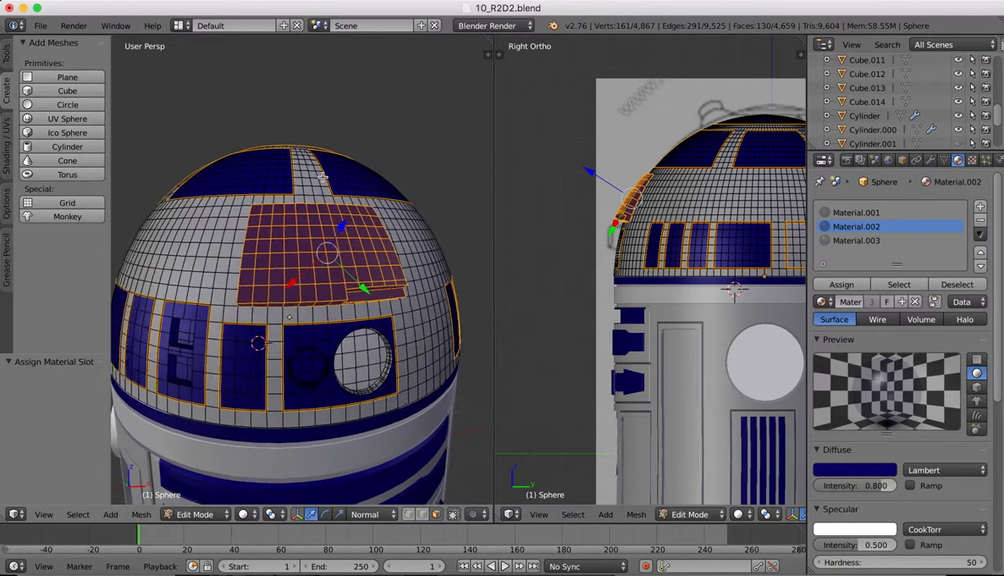
click(371, 513)
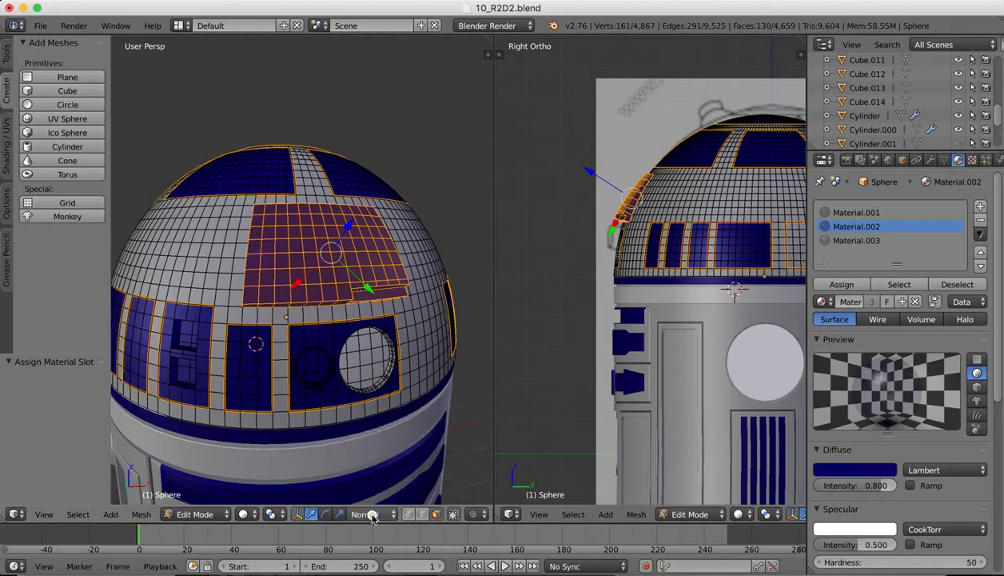
click(194, 514)
click(201, 494)
scroll(340, 308, right, 5)
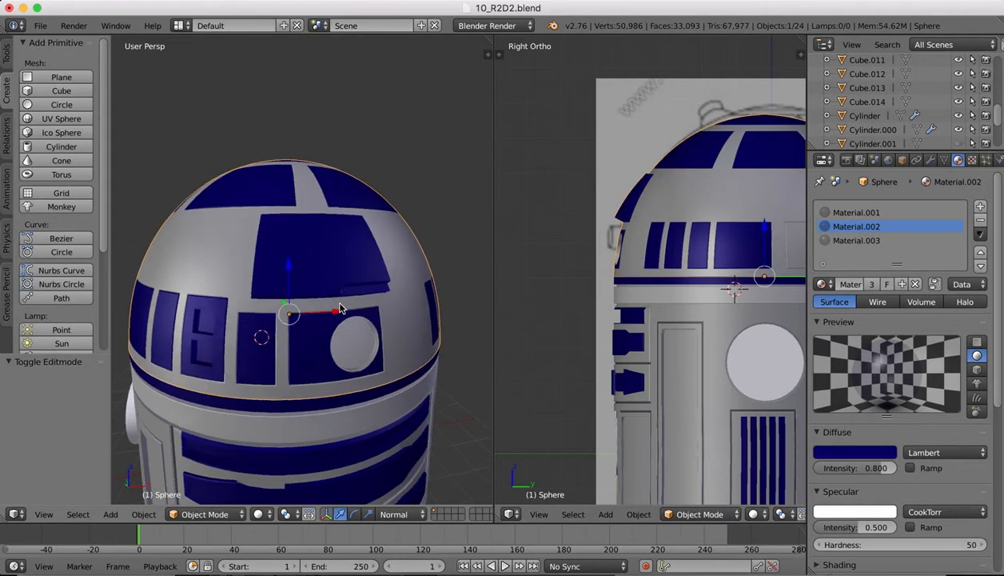
scroll(286, 252, up, 6)
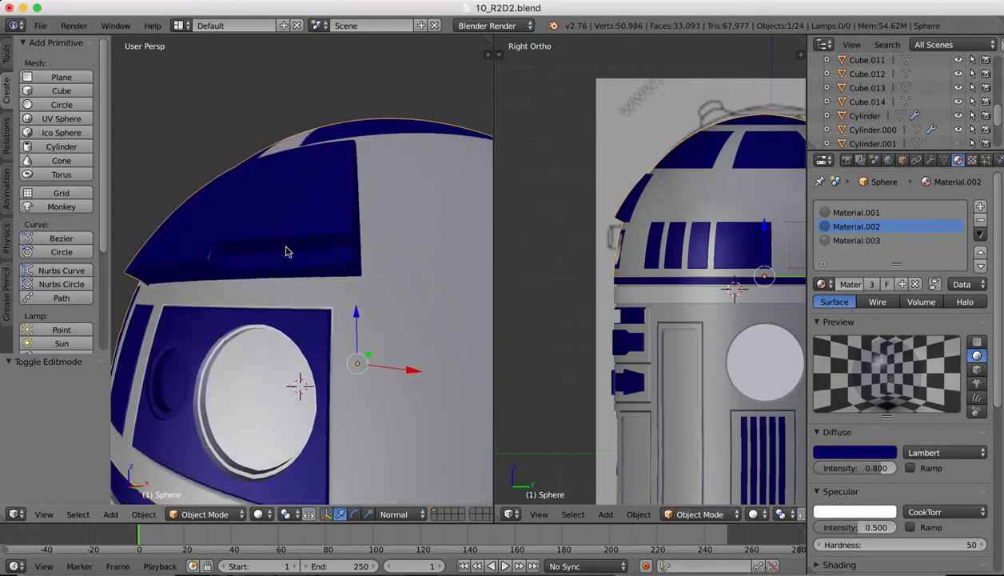
- Enter Edit Mode on the dome and examine the notch's inner corner and underside faces close up
click(225, 521)
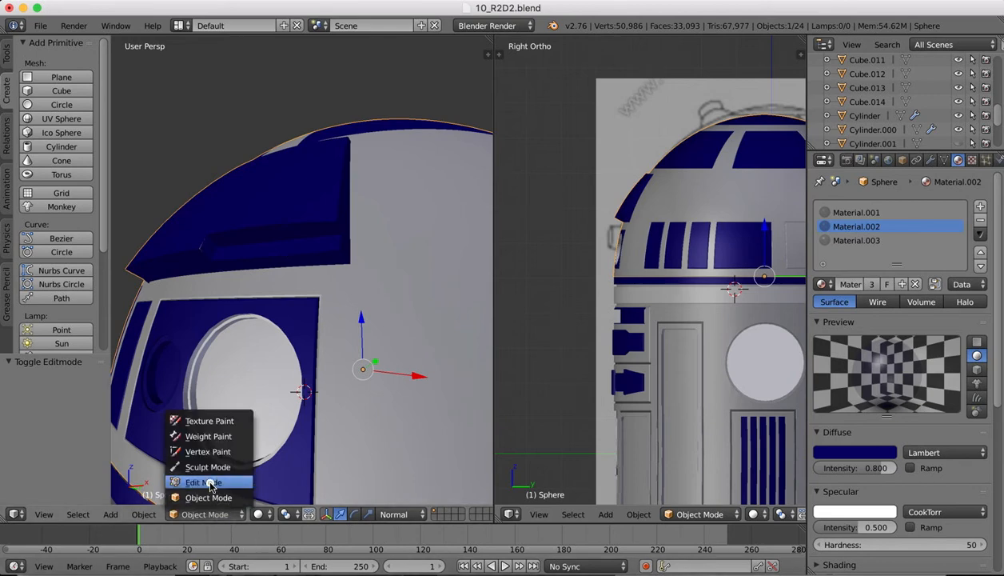
click(206, 478)
scroll(191, 227, up, 6)
scroll(191, 226, left, 5)
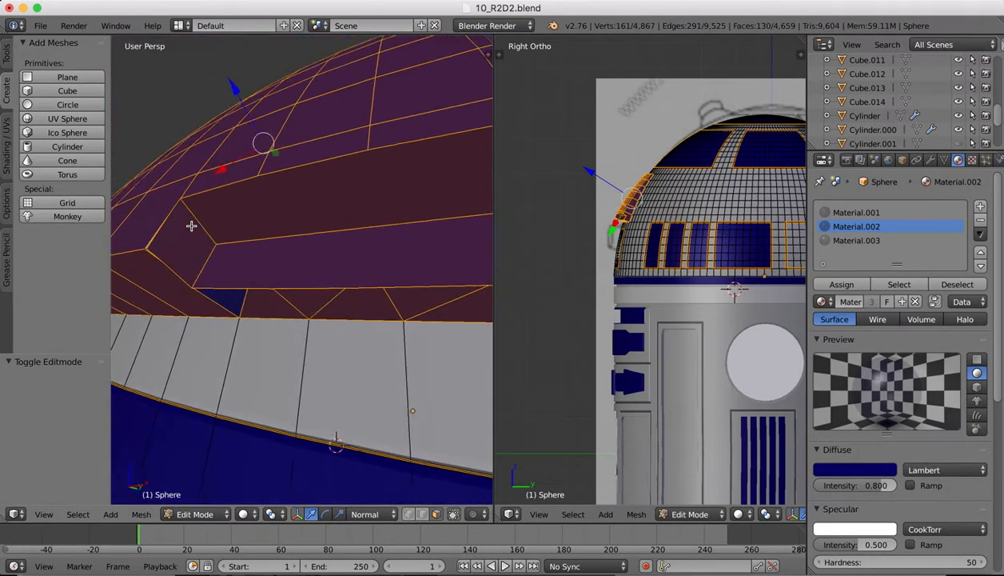
scroll(192, 225, left, 3)
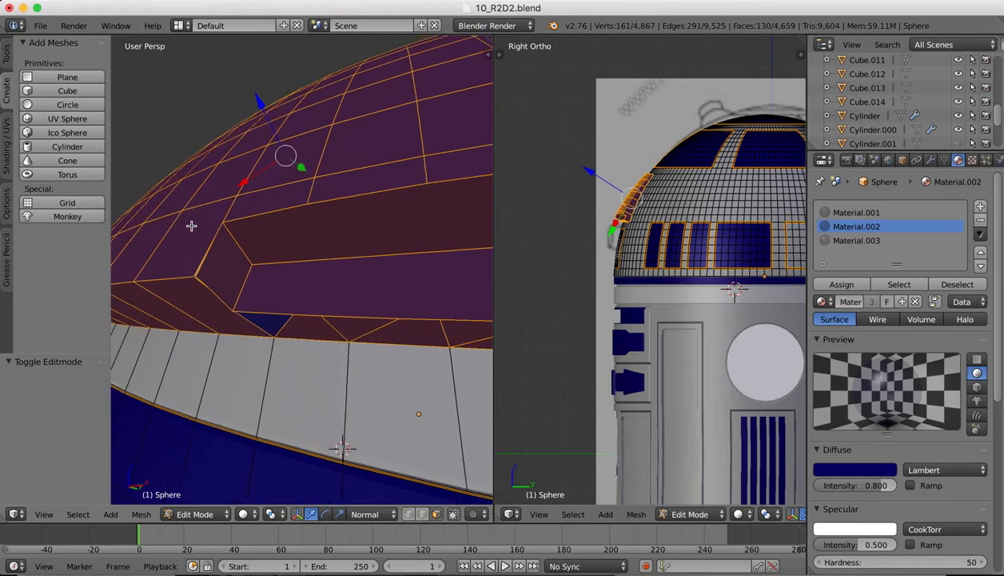
scroll(192, 221, right, 5)
scroll(192, 219, left, 8)
scroll(192, 219, left, 2)
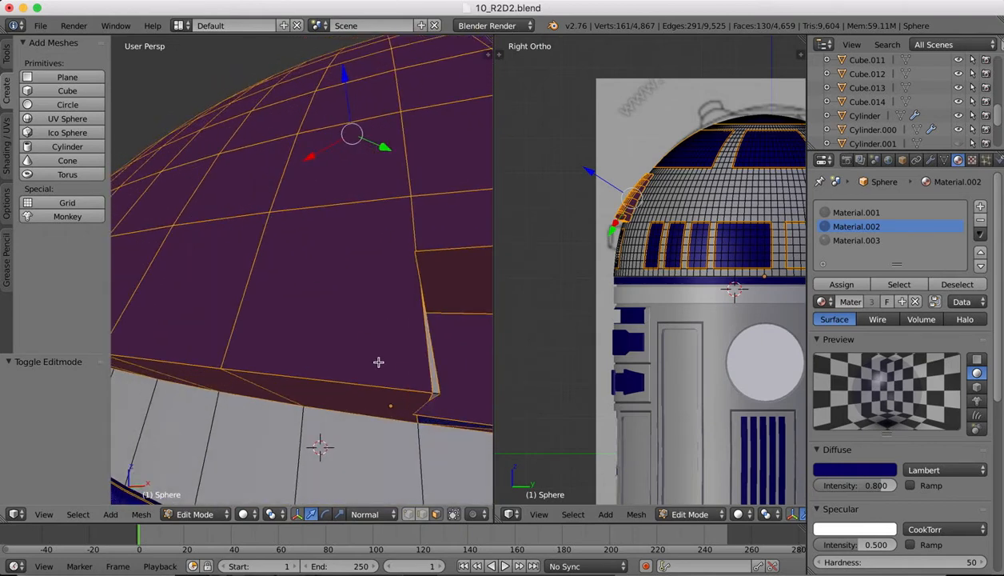
scroll(436, 380, down, 6)
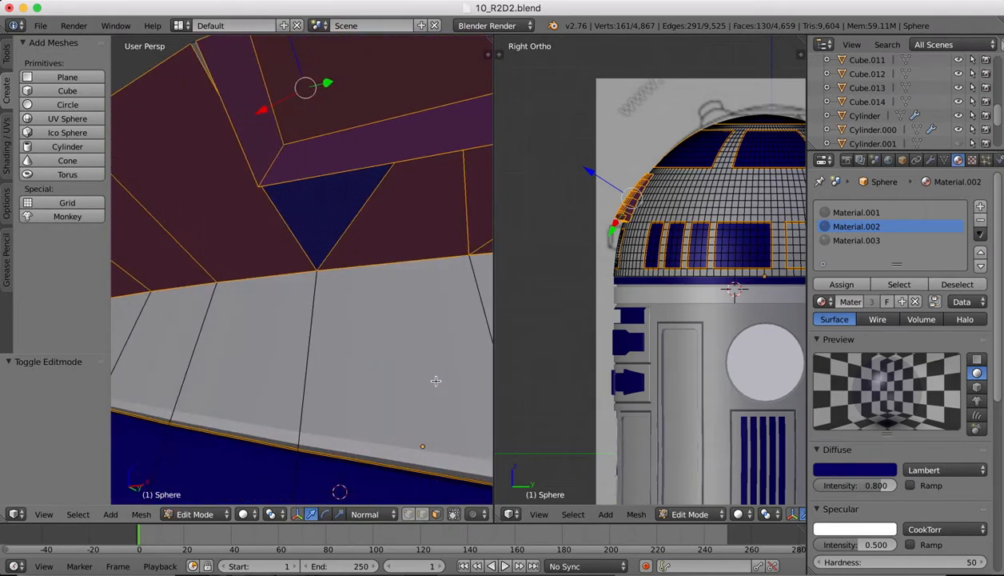
- Switch to vertex selection and merge the two stray vertices at the notch's inner corner at the last selected one
scroll(436, 380, up, 3)
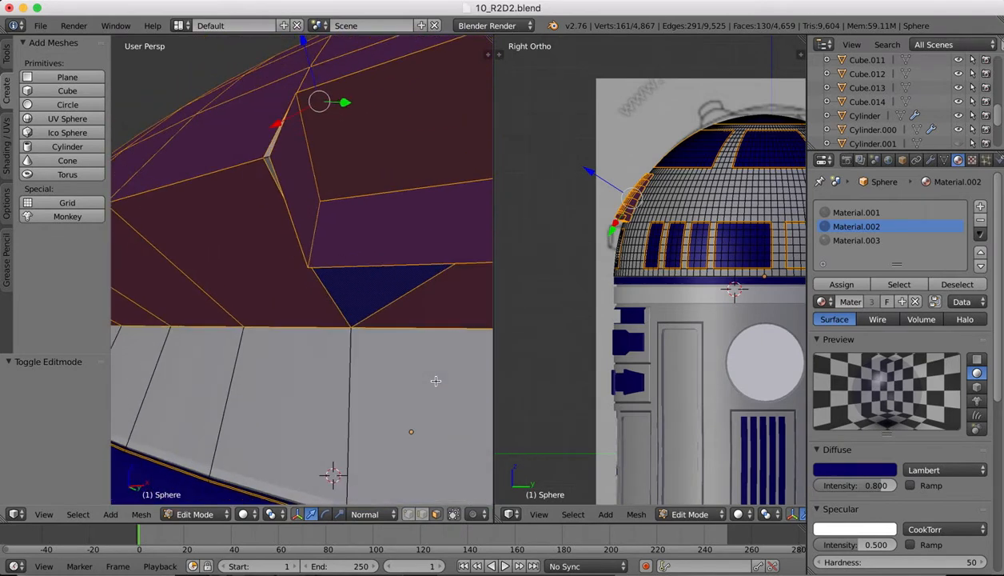
click(410, 514)
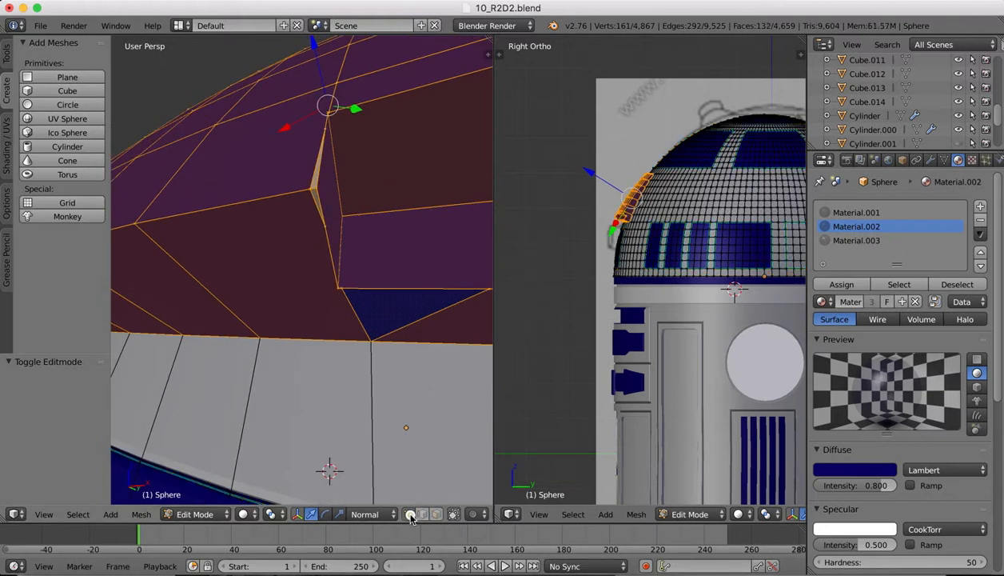
right_click(319, 188)
shift+right_click(311, 187)
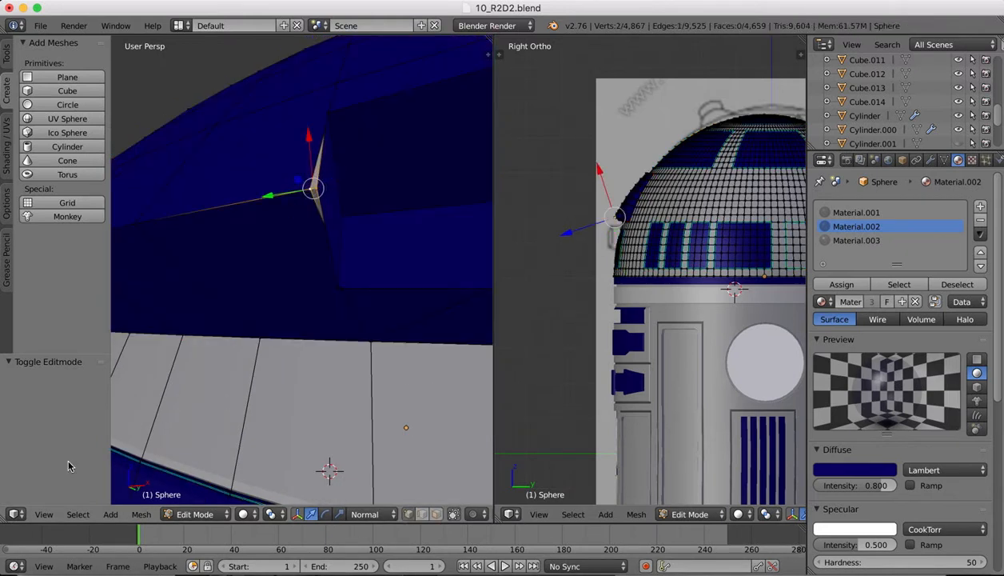
click(5, 57)
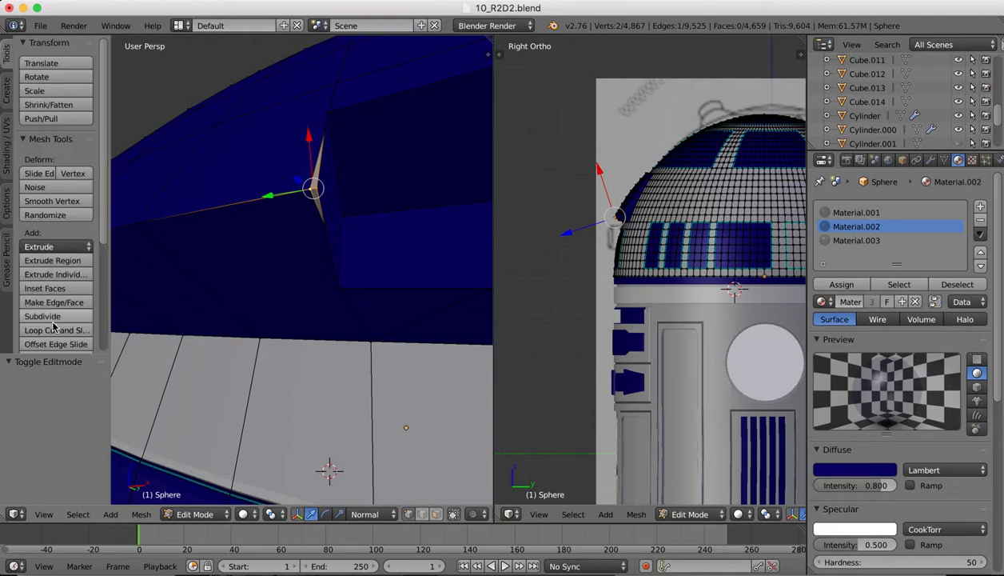
scroll(56, 240, down, 6)
click(54, 295)
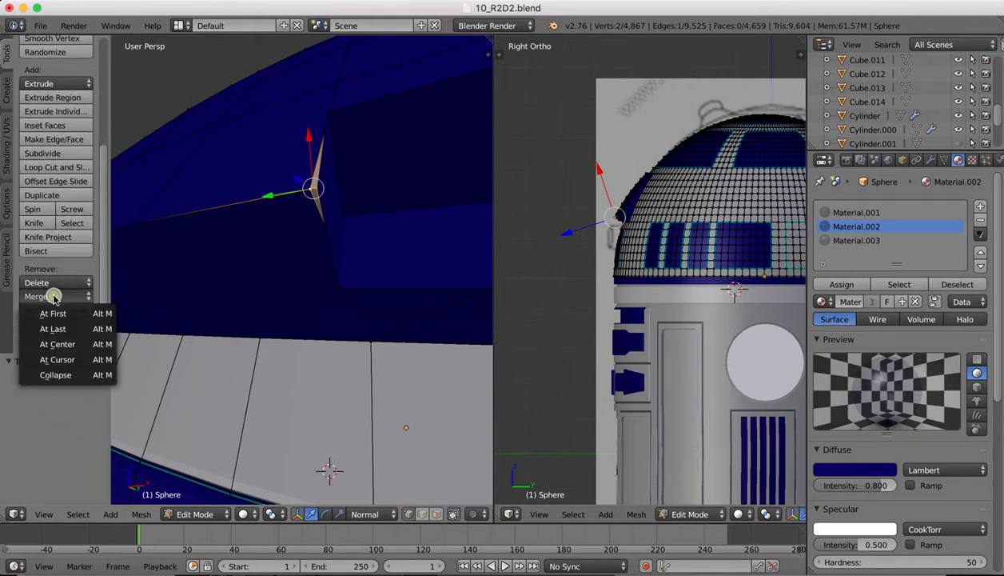
click(52, 328)
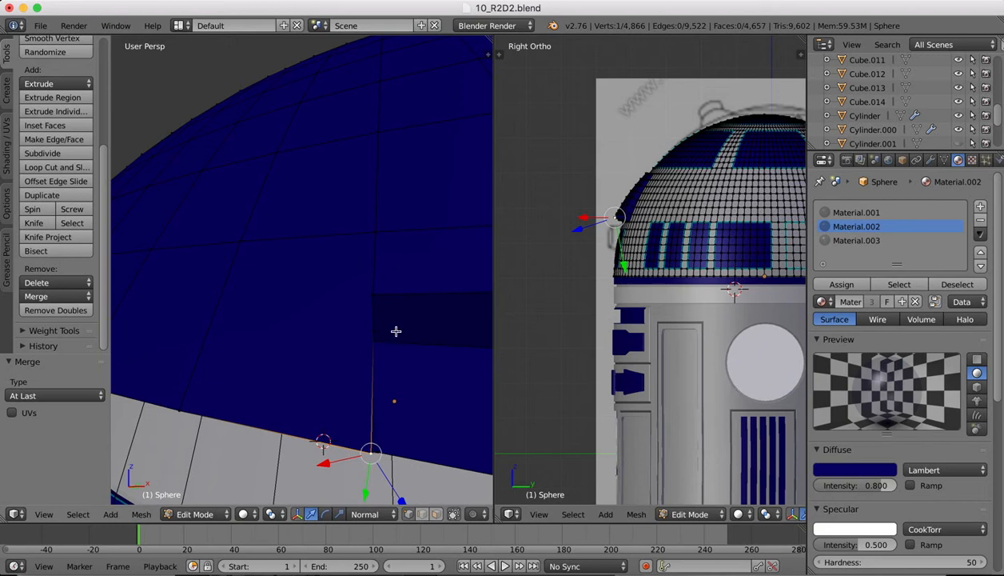
- Merge the extra vertex on the notch's end edge into the upper corner vertex using At Last
scroll(380, 308, right, 5)
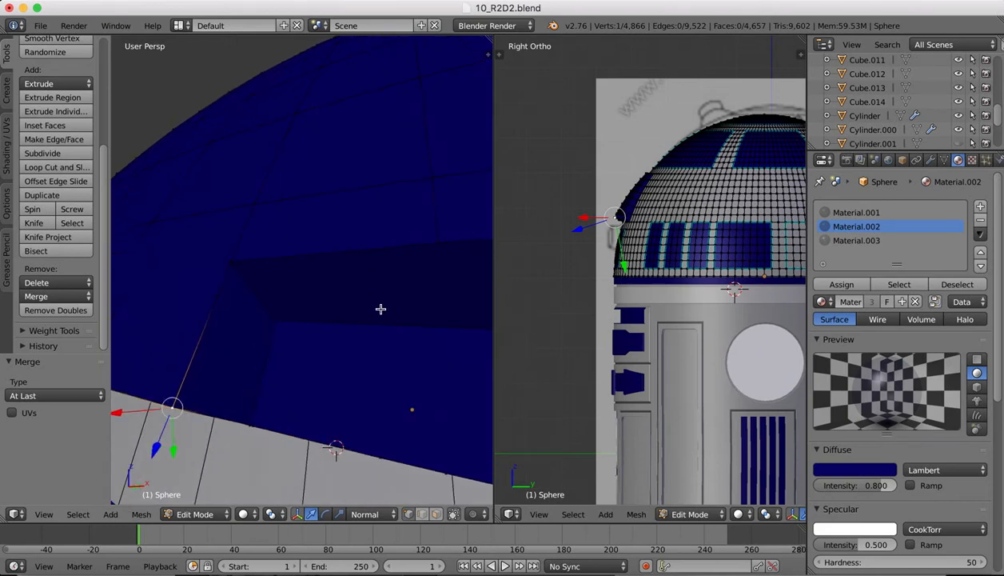
right_click(218, 296)
shift+right_click(231, 259)
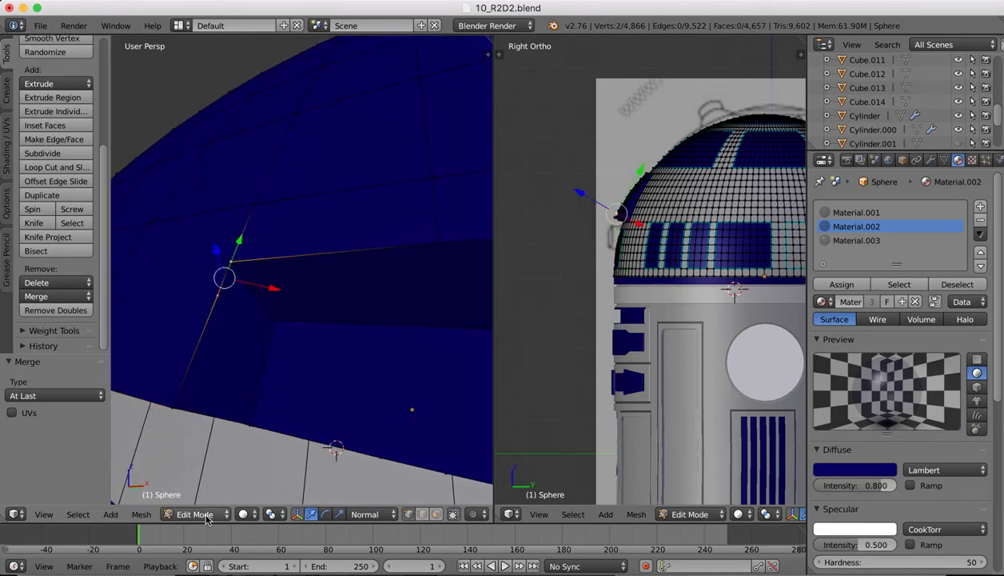
click(61, 296)
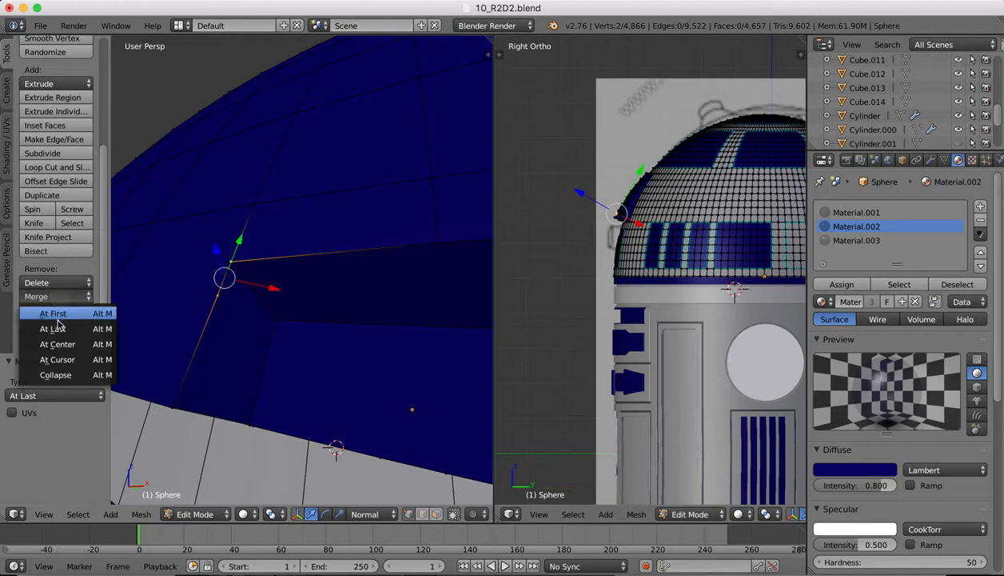
click(59, 328)
scroll(275, 204, down, 10)
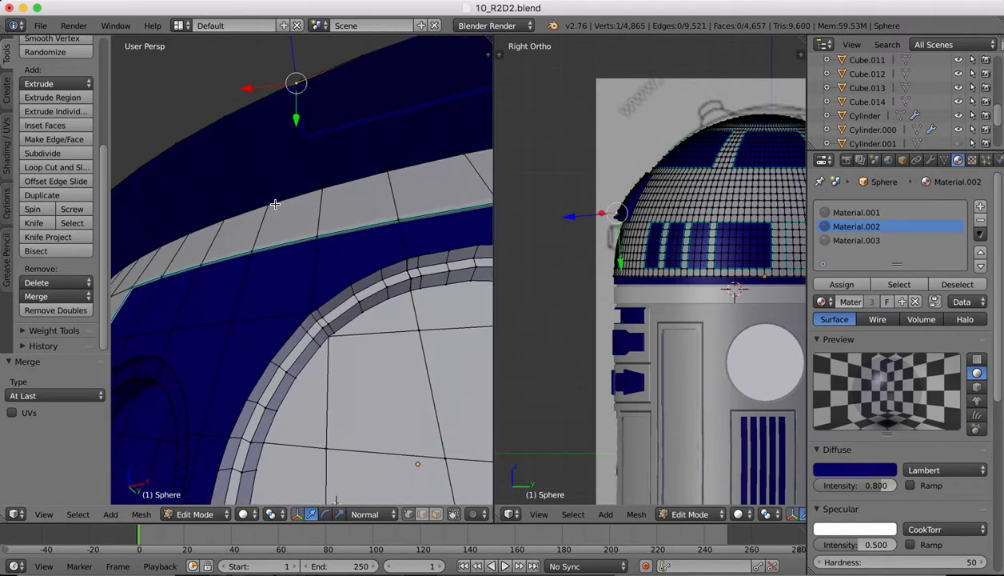
- Return to Object Mode and examine the eye housing from the front, from below and from both sides
click(194, 514)
click(190, 495)
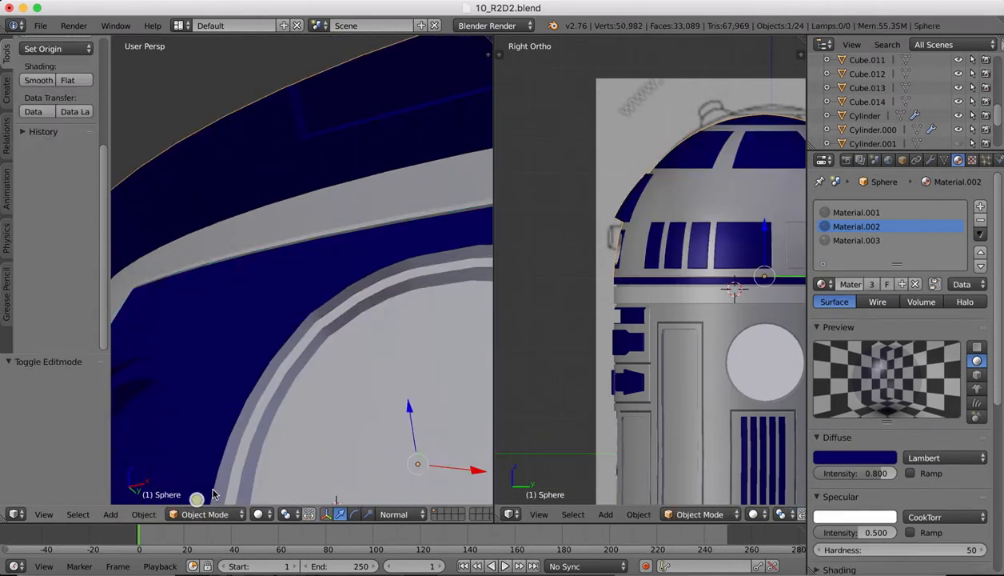
scroll(246, 344, up, 10)
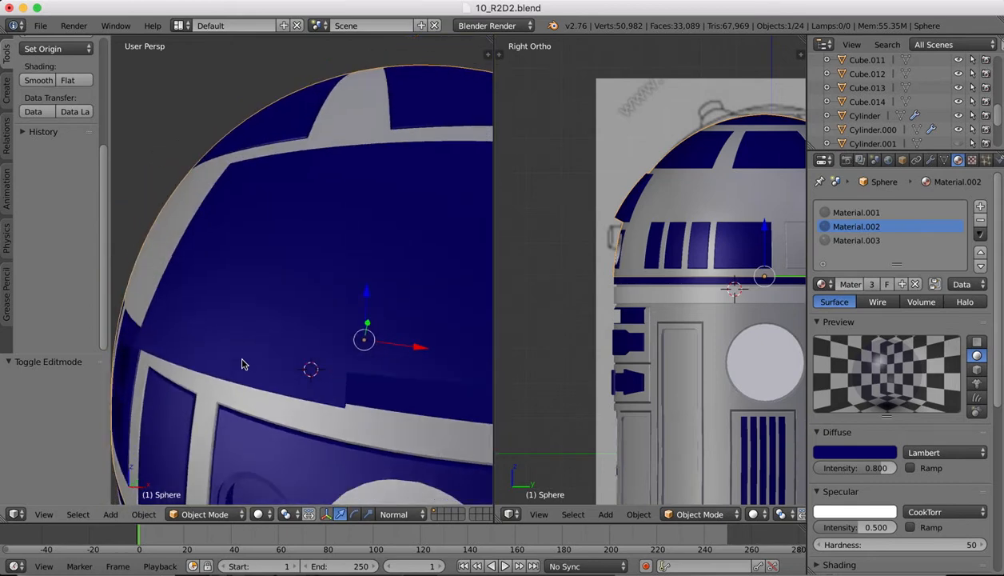
scroll(243, 364, up, 2)
scroll(242, 364, right, 10)
scroll(242, 364, left, 10)
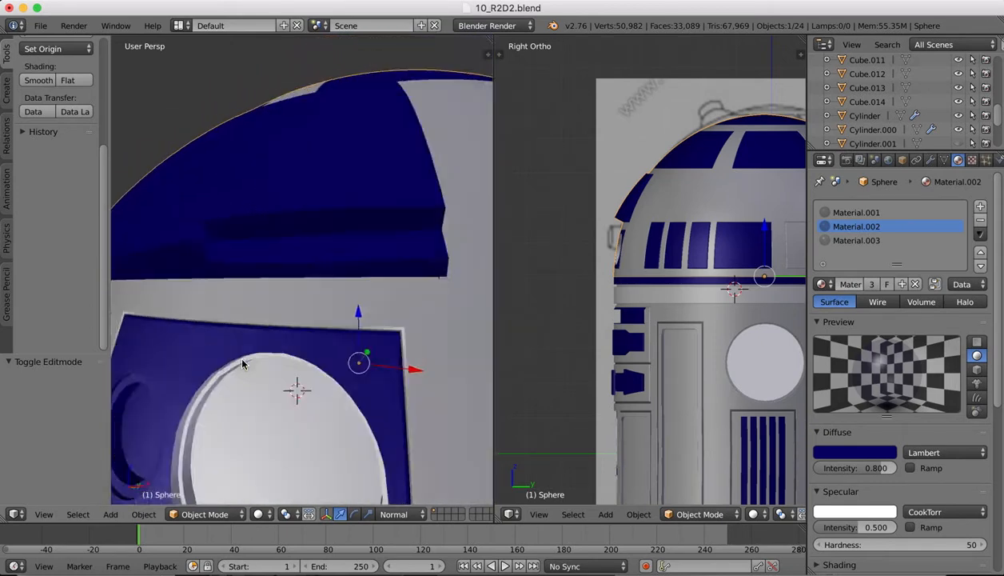
scroll(243, 364, up, 10)
scroll(242, 364, down, 10)
scroll(242, 364, left, 10)
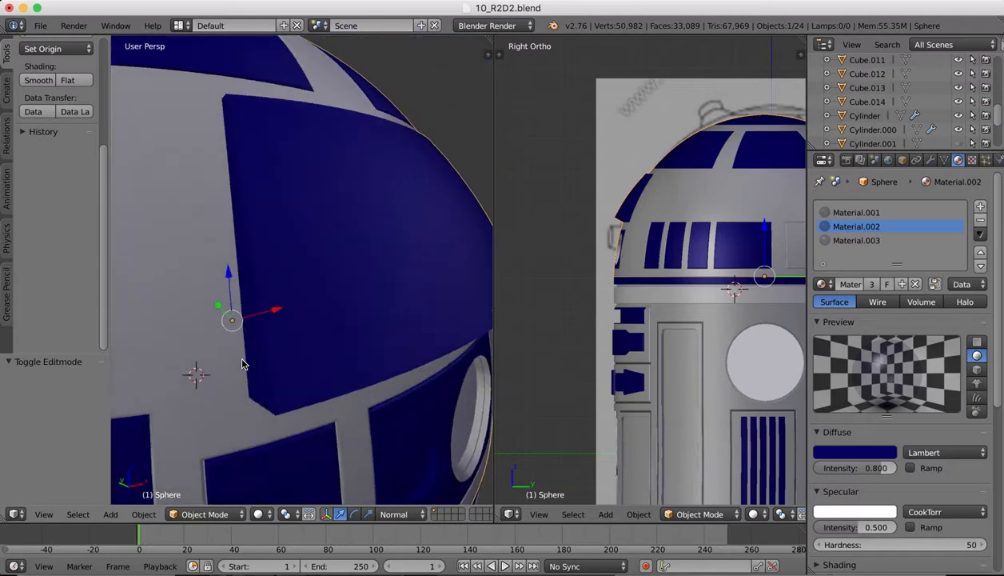
scroll(242, 364, right, 10)
scroll(243, 364, down, 10)
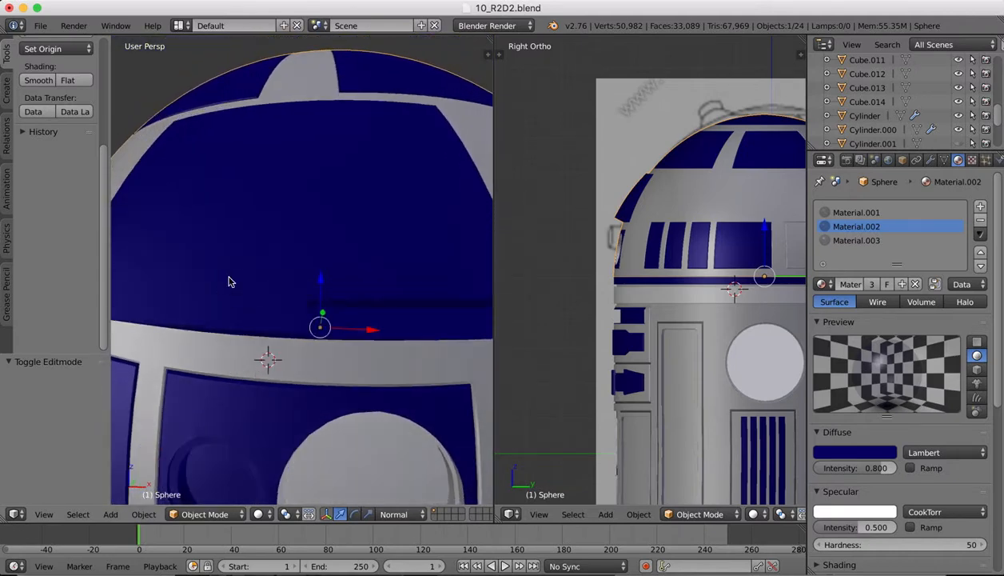
- Check the eye housing in the R2-D2 reference pictures in the image viewer and return to Blender
scroll(228, 281, down, 5)
click(841, 568)
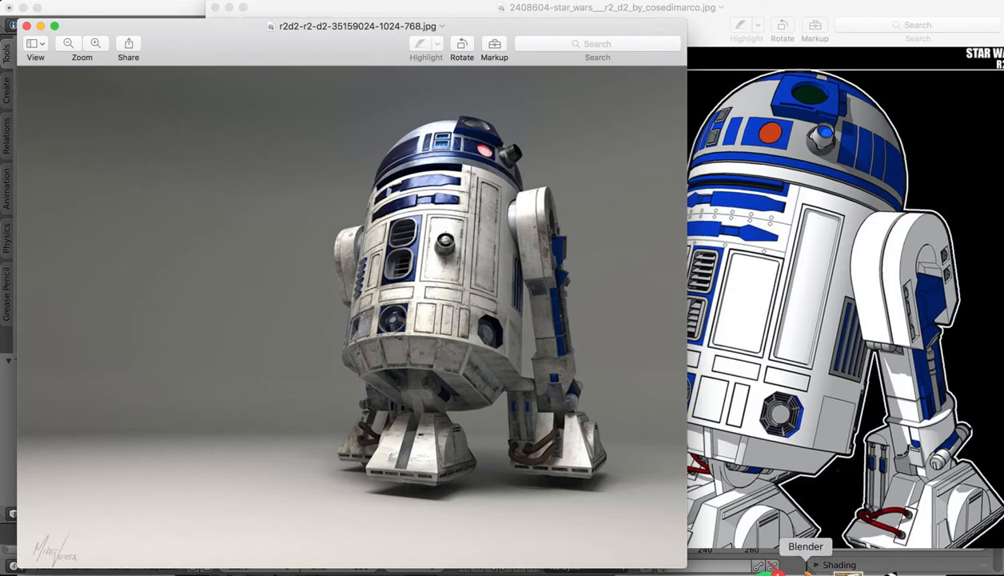
click(806, 569)
- In Edit Mode, knife an angle-constrained horizontal cut across the lower housing front, from near its side edge to the line above the notch corner
click(192, 516)
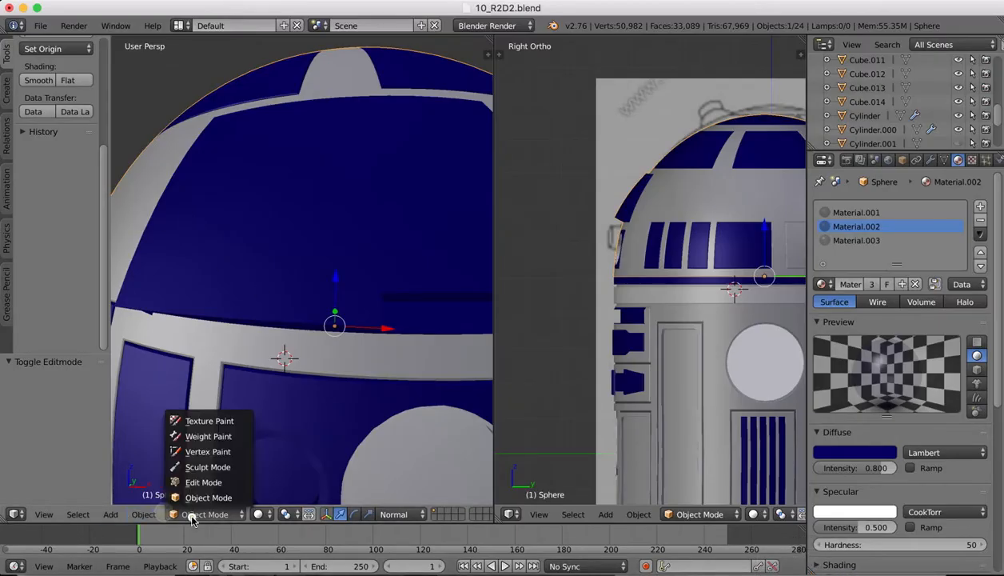
click(196, 482)
scroll(240, 231, down, 4)
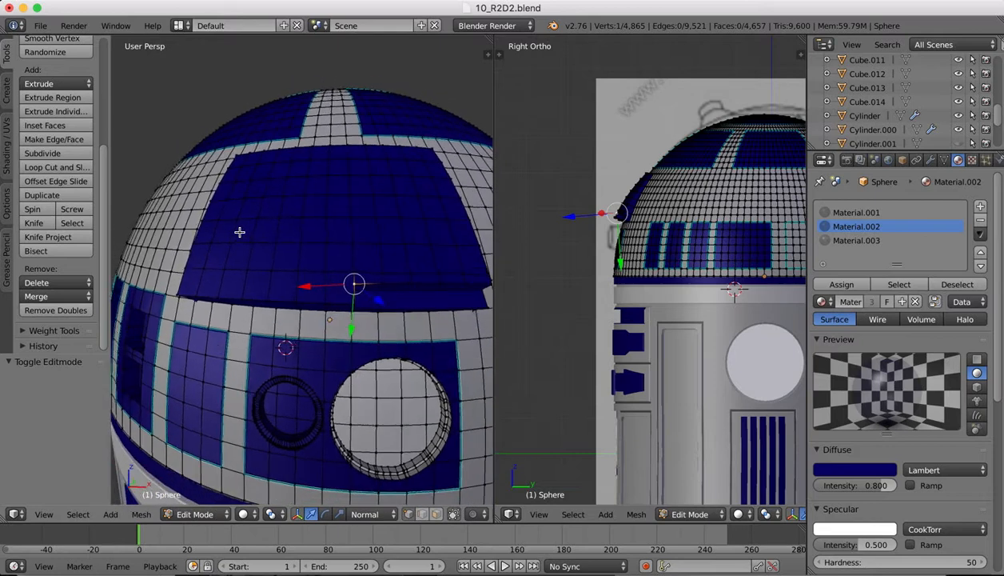
middle_drag(239, 232, 236, 228)
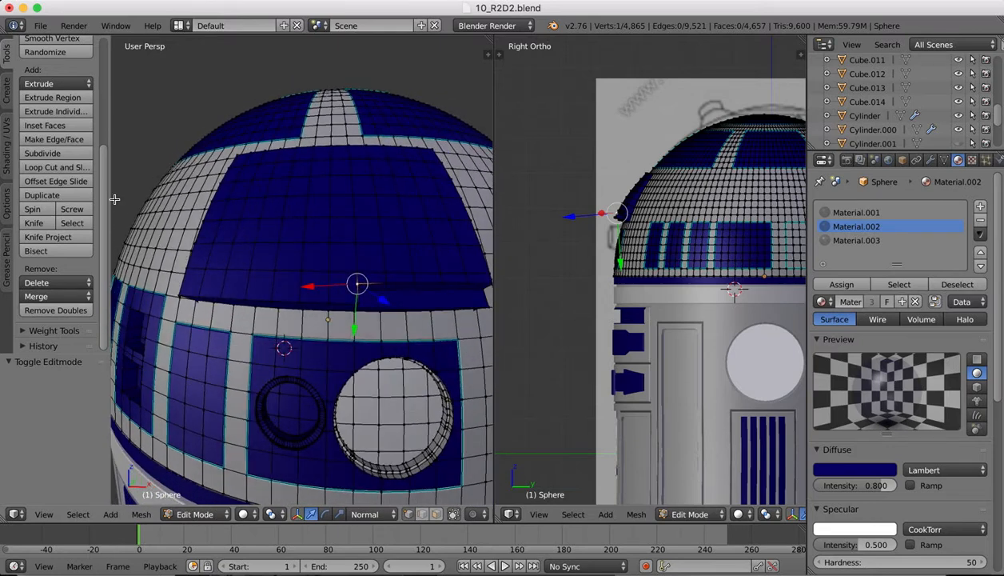
click(35, 223)
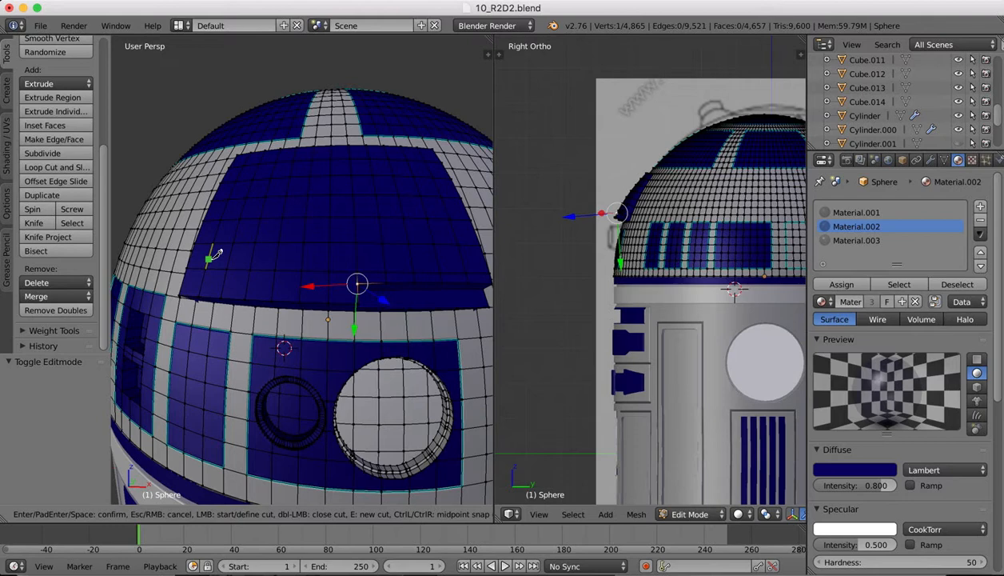
key(c)
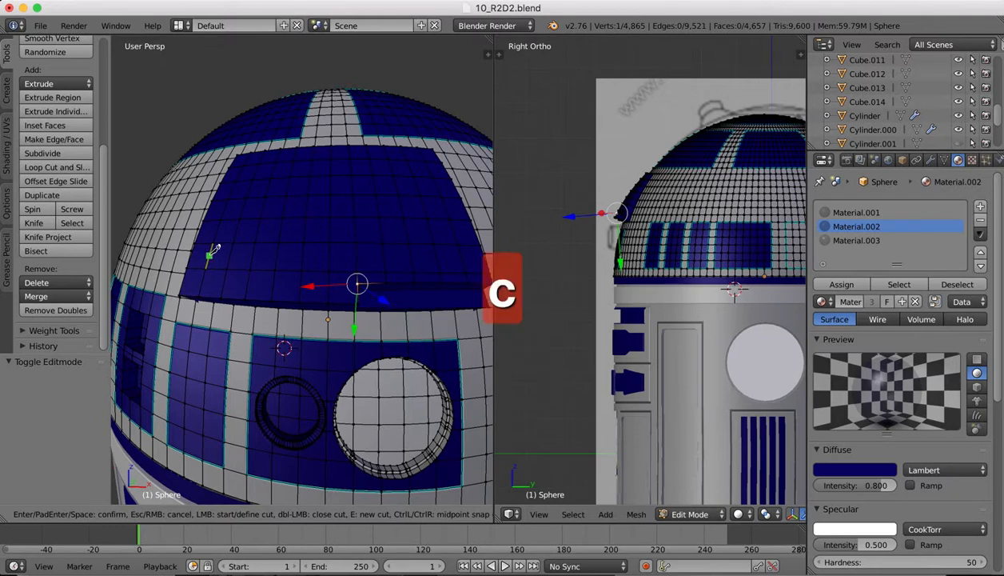
click(209, 256)
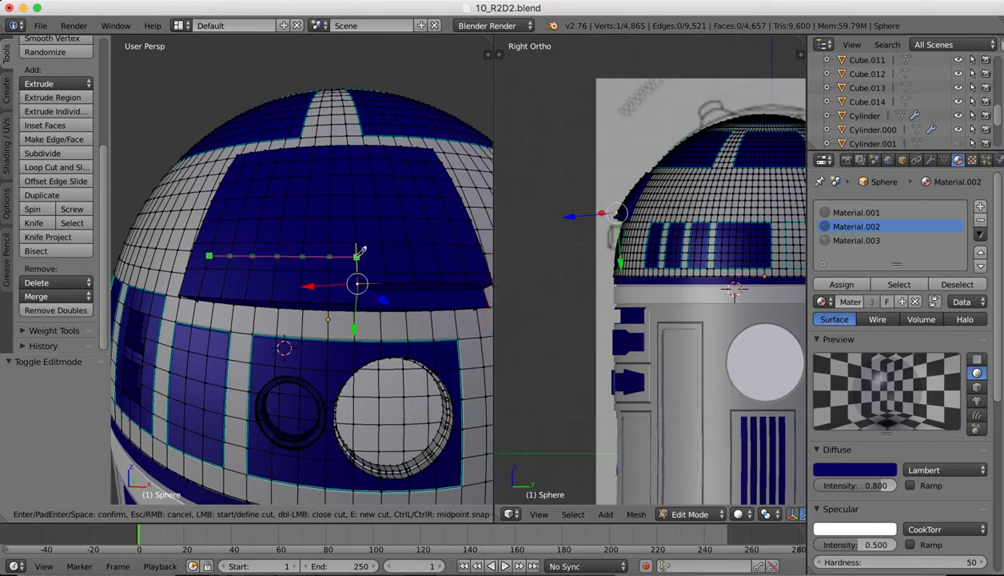
click(357, 255)
key(Return)
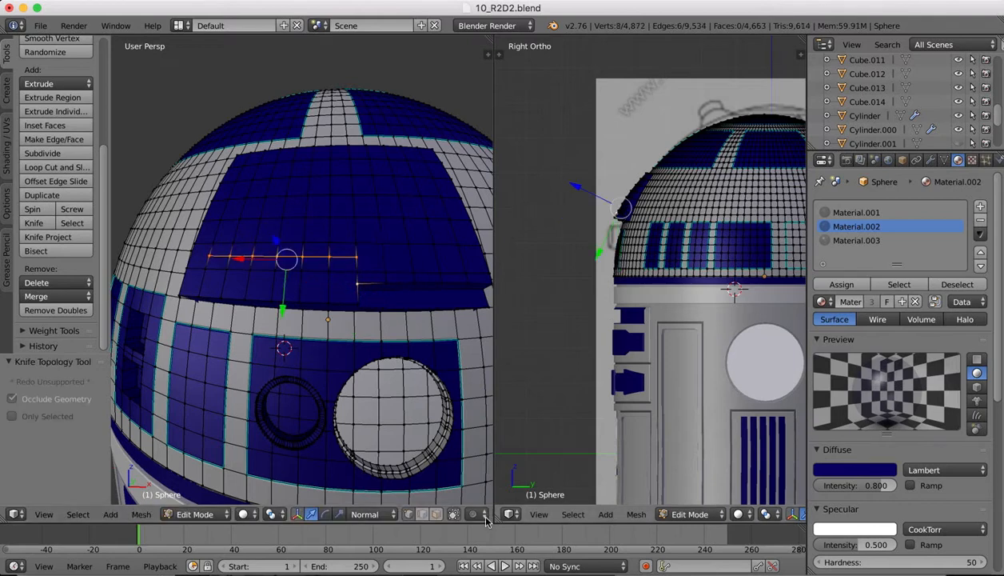
- Switch to face selection and select the strip of six narrow faces directly below the new cut
right_click(340, 263)
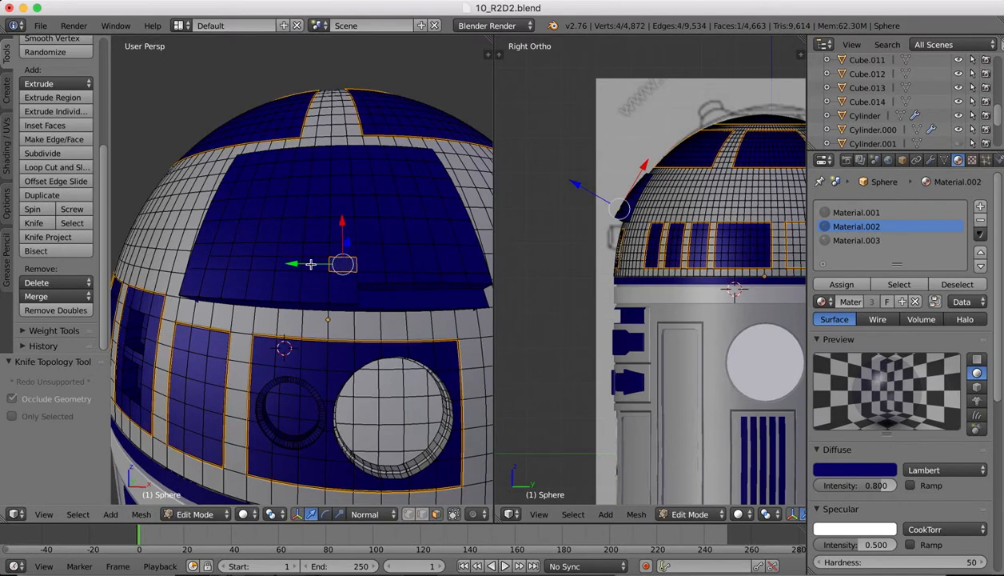
shift+right_click(305, 261)
shift+click(284, 265)
shift+click(262, 265)
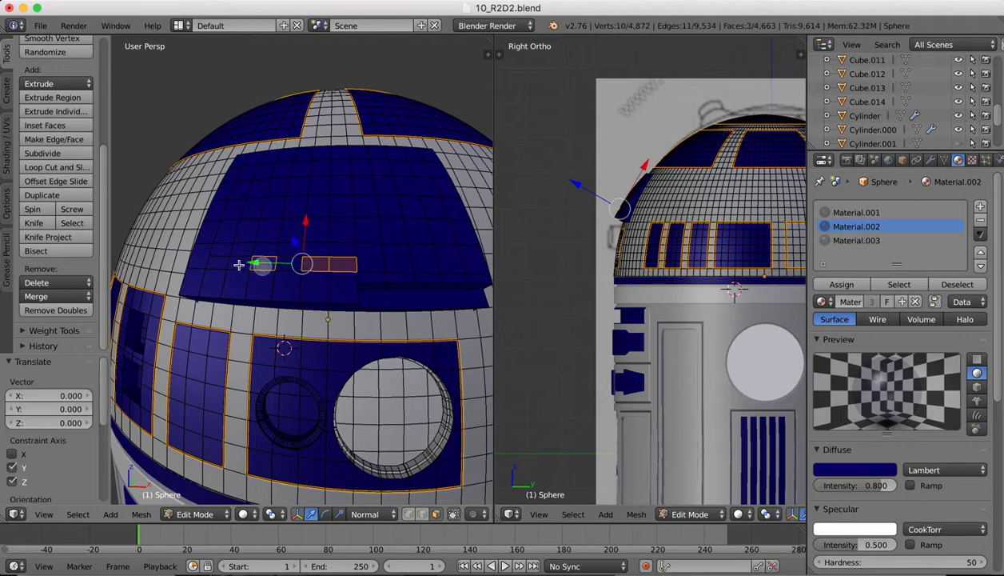
shift+click(239, 264)
shift+click(217, 261)
shift+right_click(295, 267)
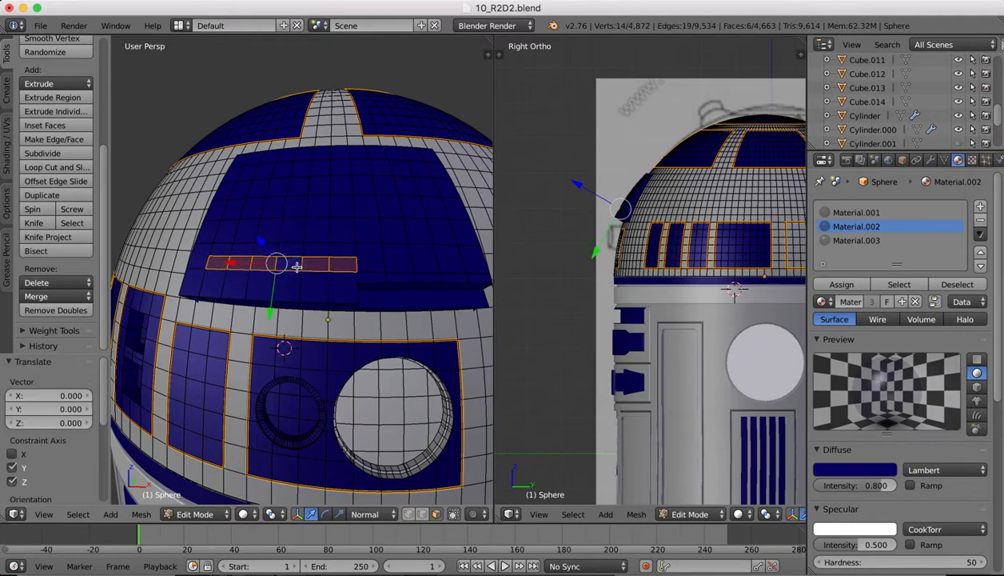
- Extrude the six-face strip inward into the housing by about X 0.021, Y 0.203, Z -0.119
scroll(297, 267, right, 5)
scroll(297, 267, left, 4)
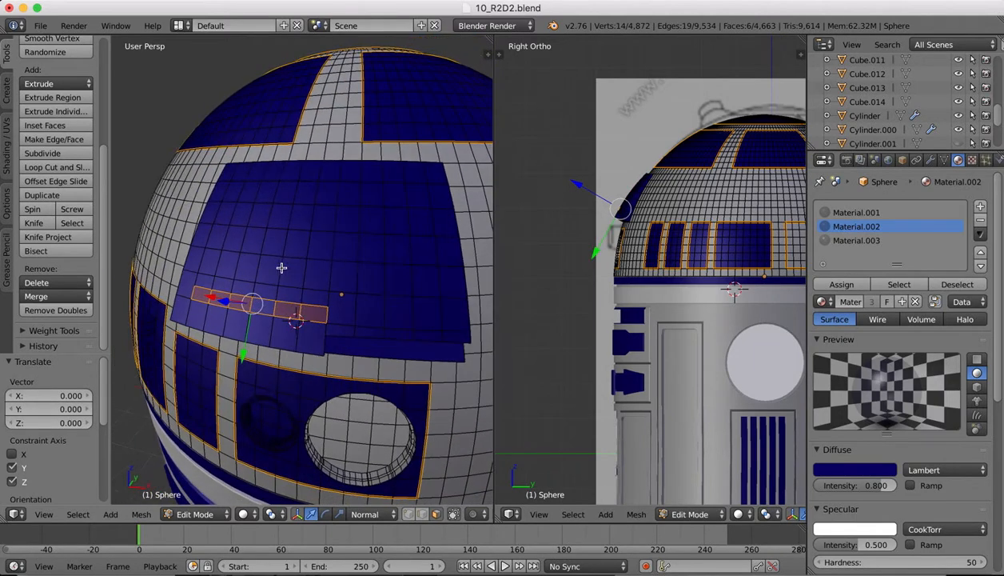
key(e)
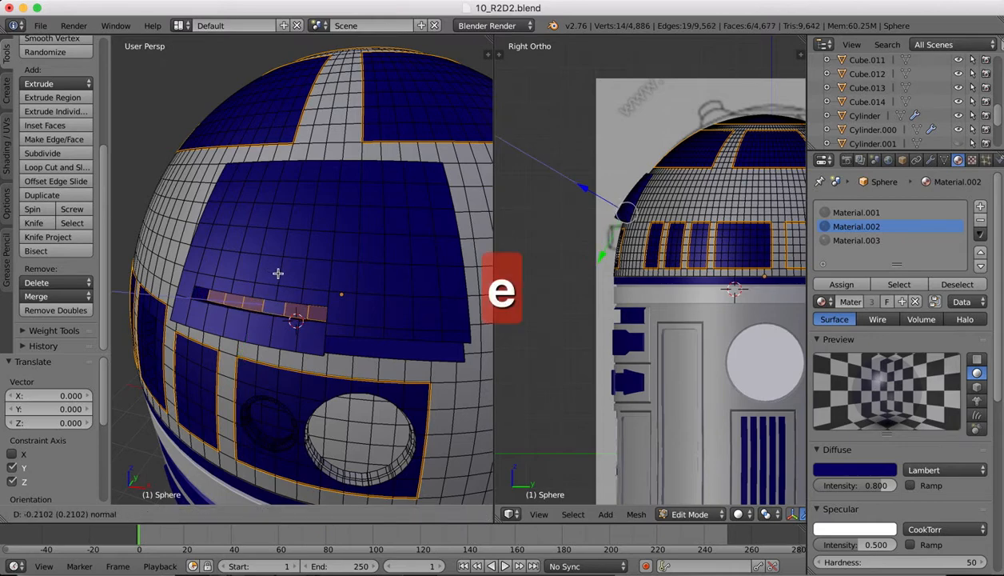
click(277, 274)
scroll(278, 273, down, 5)
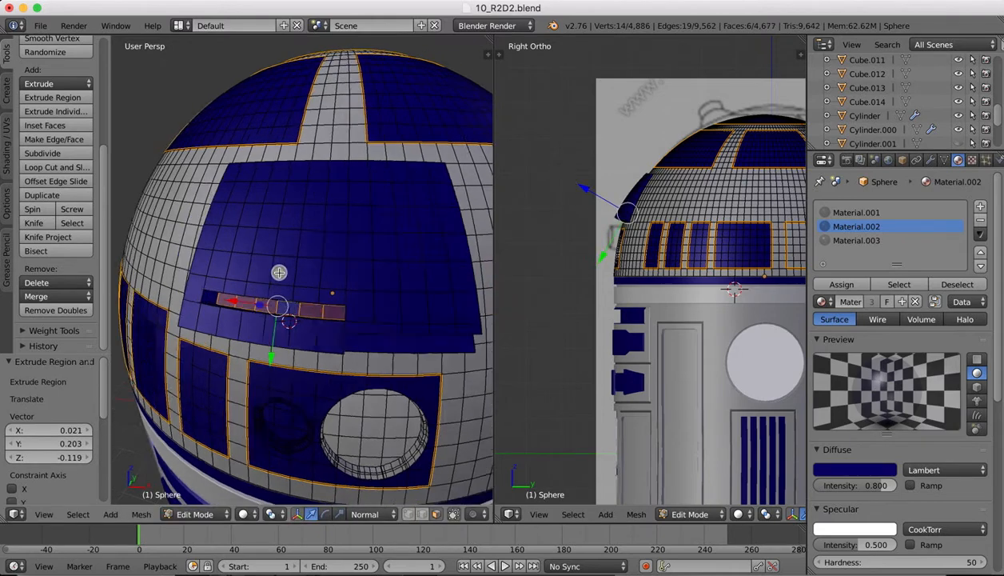
- Examine the recessed slot and the eye housing's profile from the front, from below and from the side
scroll(279, 273, right, 5)
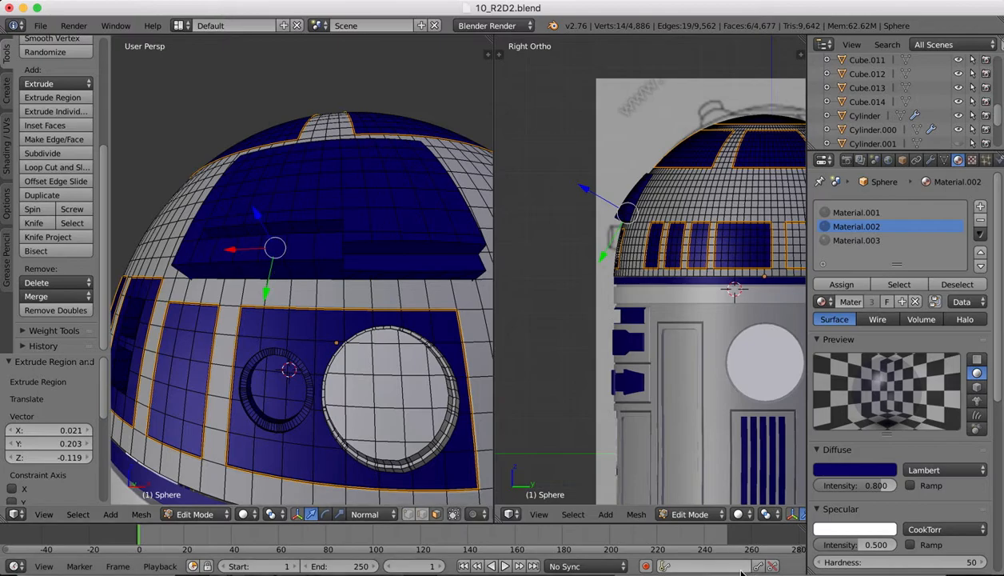
scroll(323, 210, up, 5)
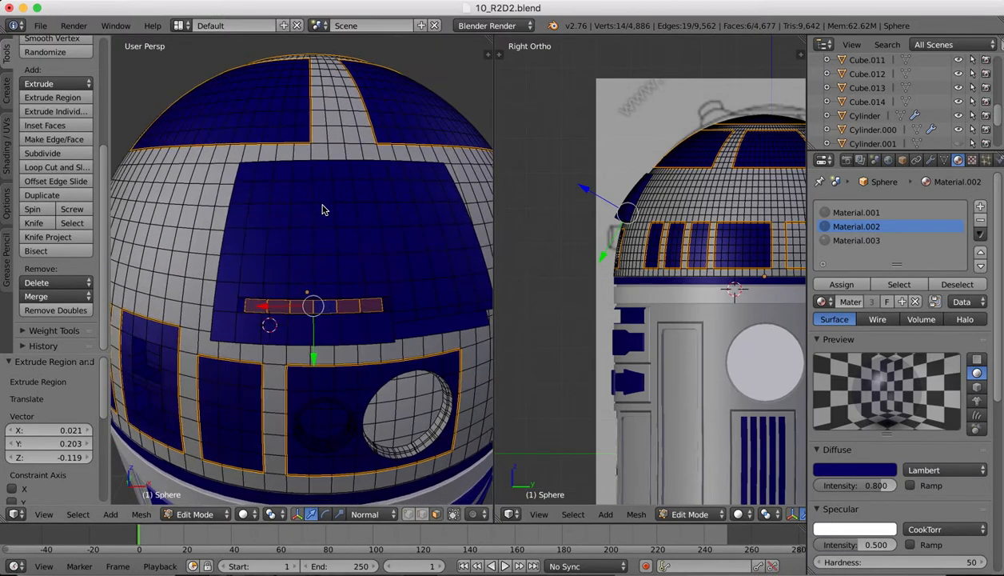
scroll(392, 249, right, 4)
scroll(393, 250, right, 5)
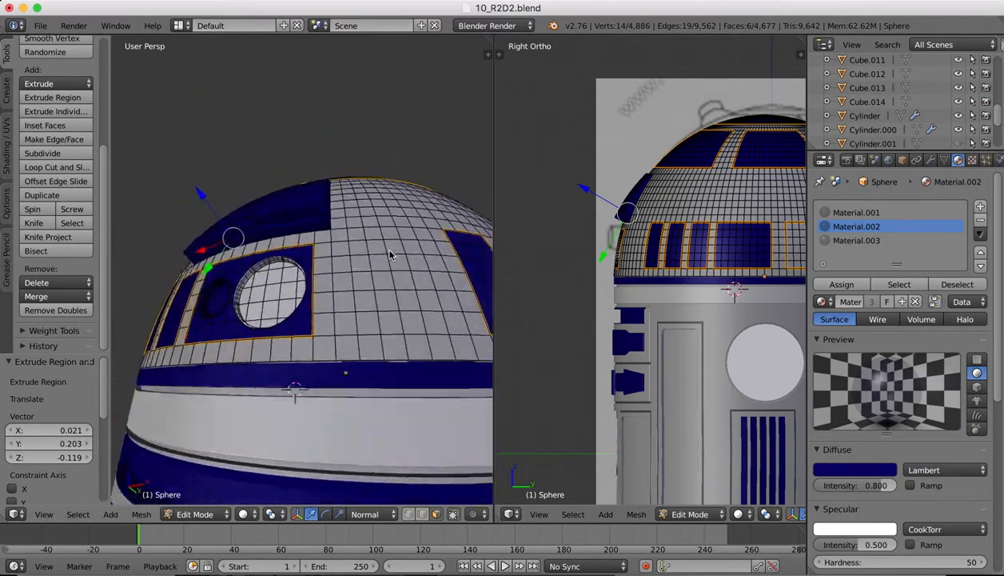
scroll(390, 255, left, 4)
scroll(390, 255, right, 5)
scroll(390, 255, left, 5)
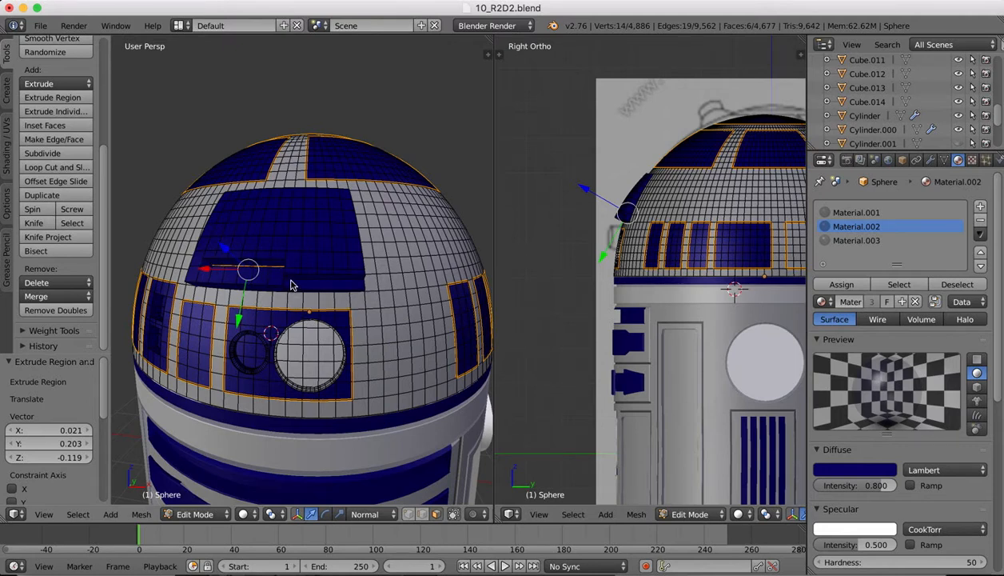
scroll(354, 294, up, 5)
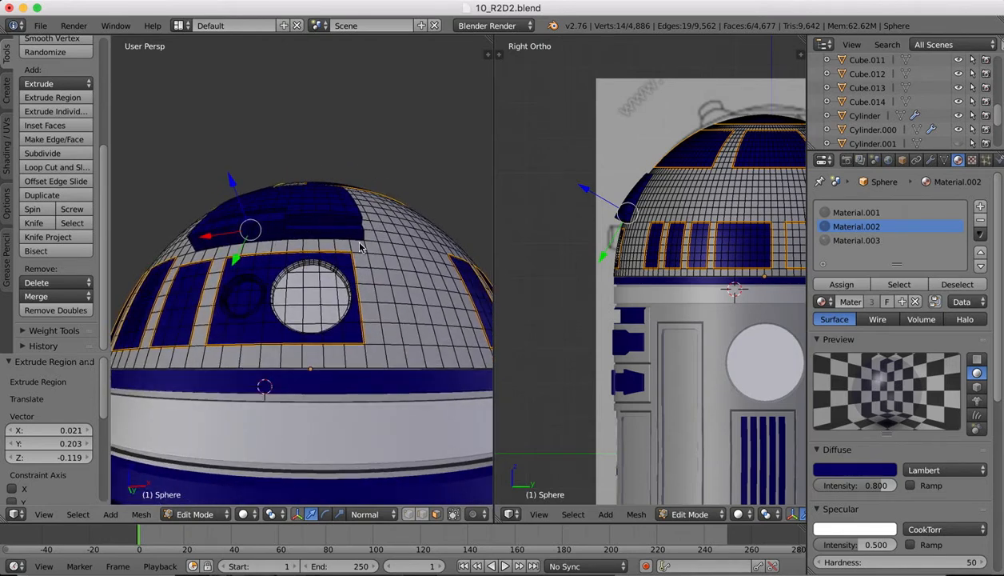
scroll(358, 225, right, 8)
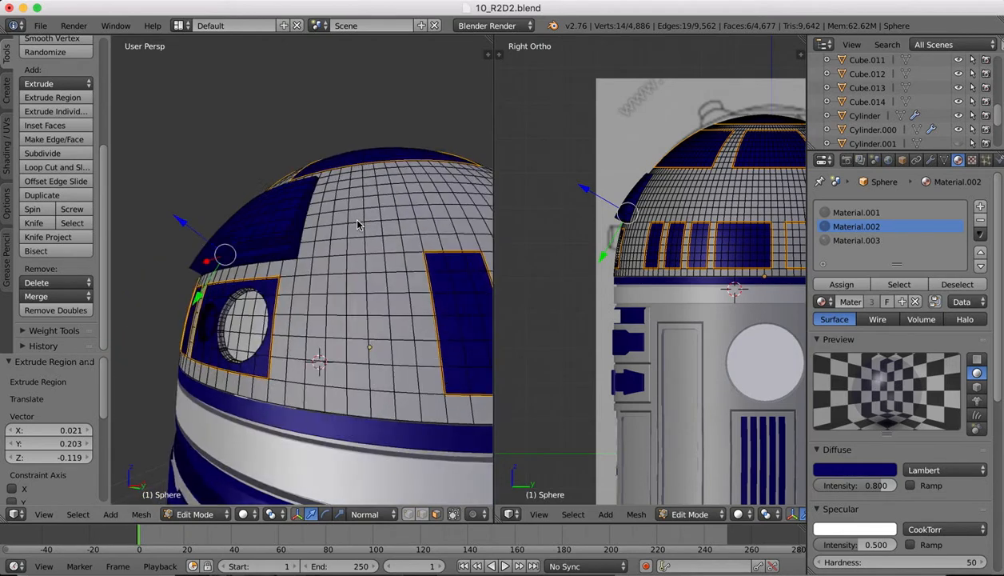
- Return to Object Mode and compare the eye housing's recessed slot with the R2-D2 reference images from several angles
scroll(357, 225, up, 3)
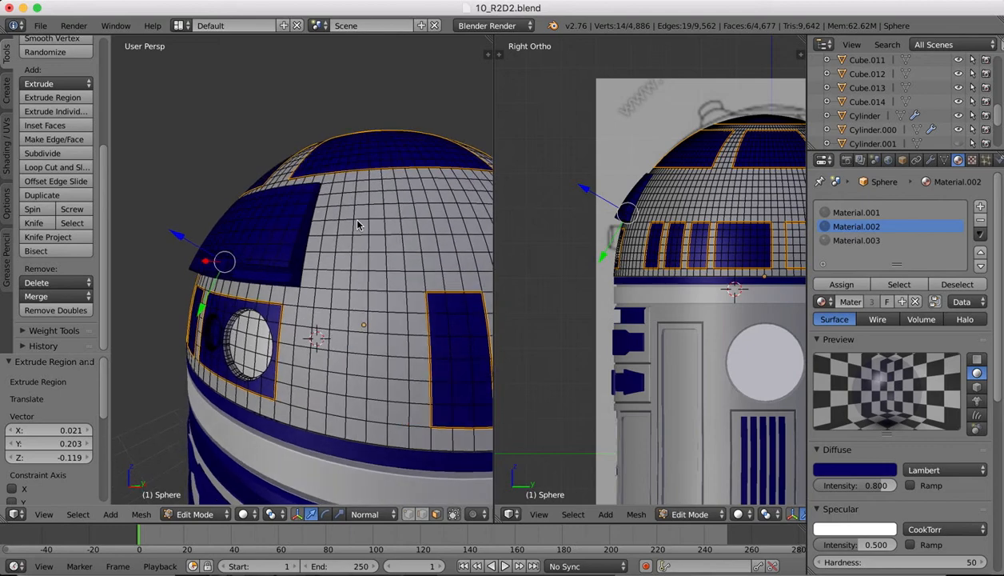
scroll(358, 225, left, 10)
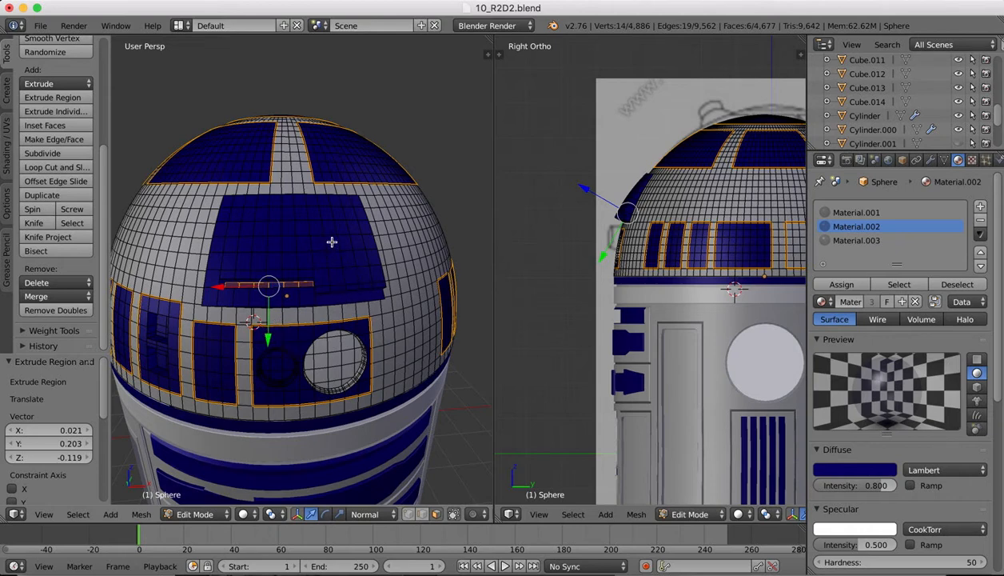
click(195, 513)
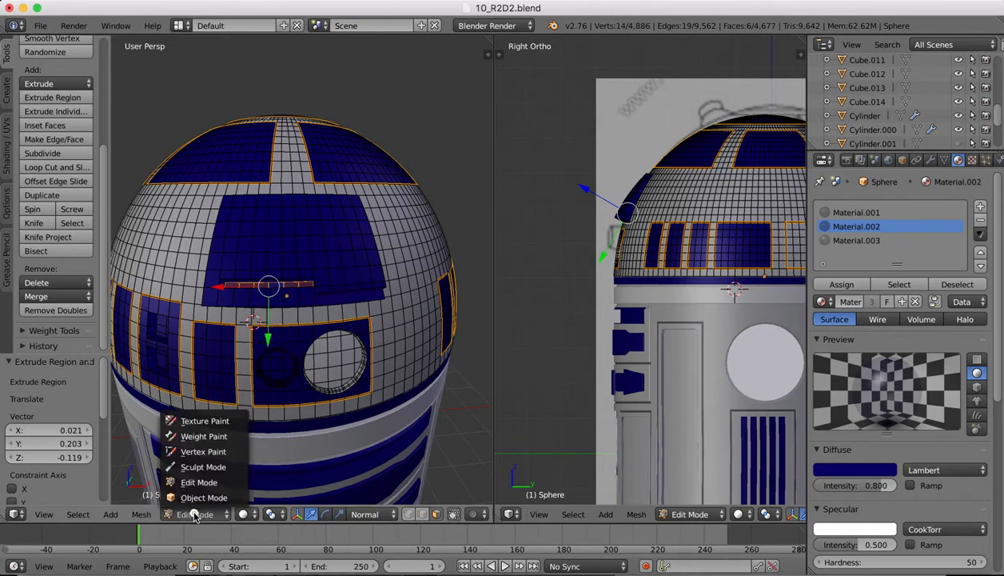
click(196, 497)
scroll(291, 212, right, 8)
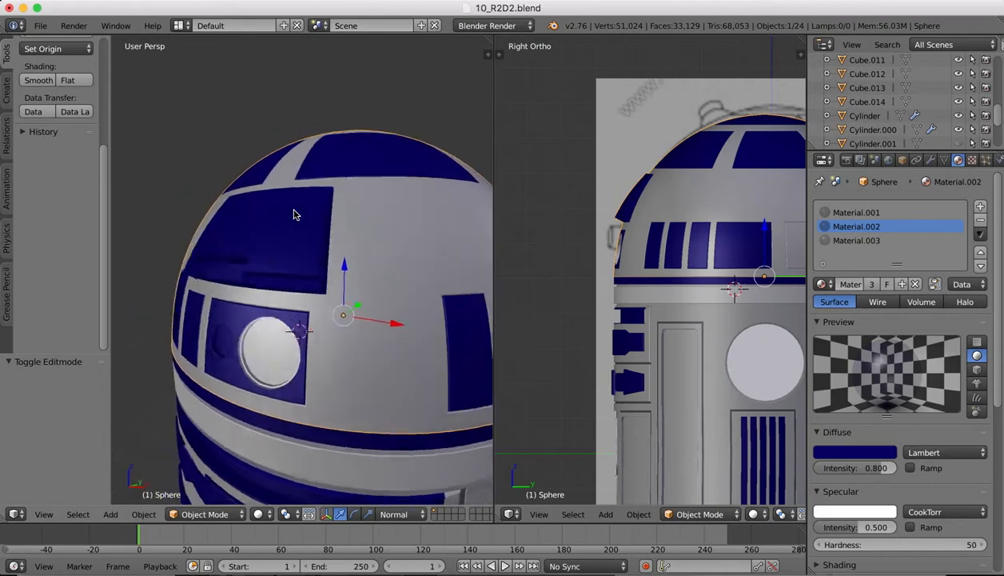
scroll(294, 214, left, 3)
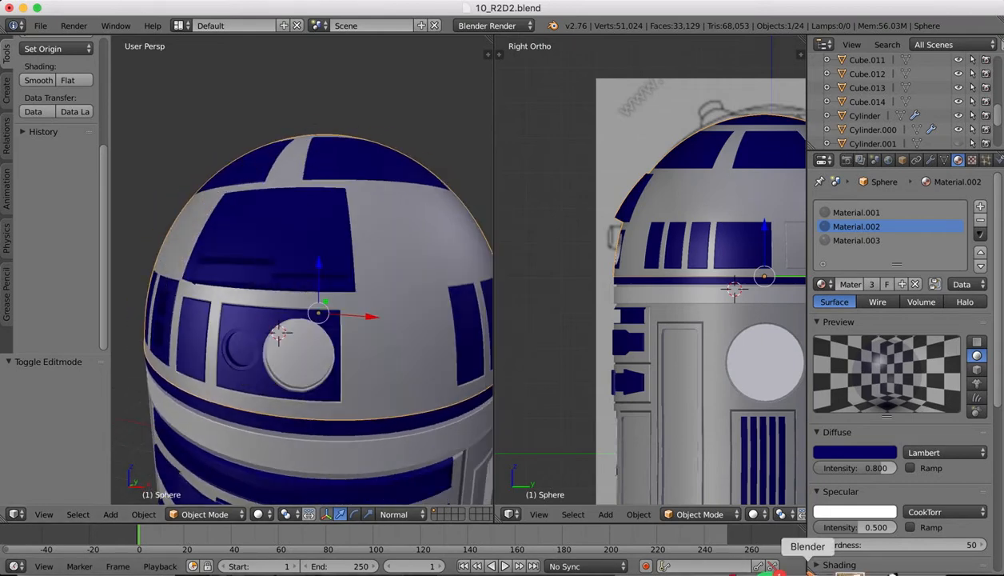
click(842, 569)
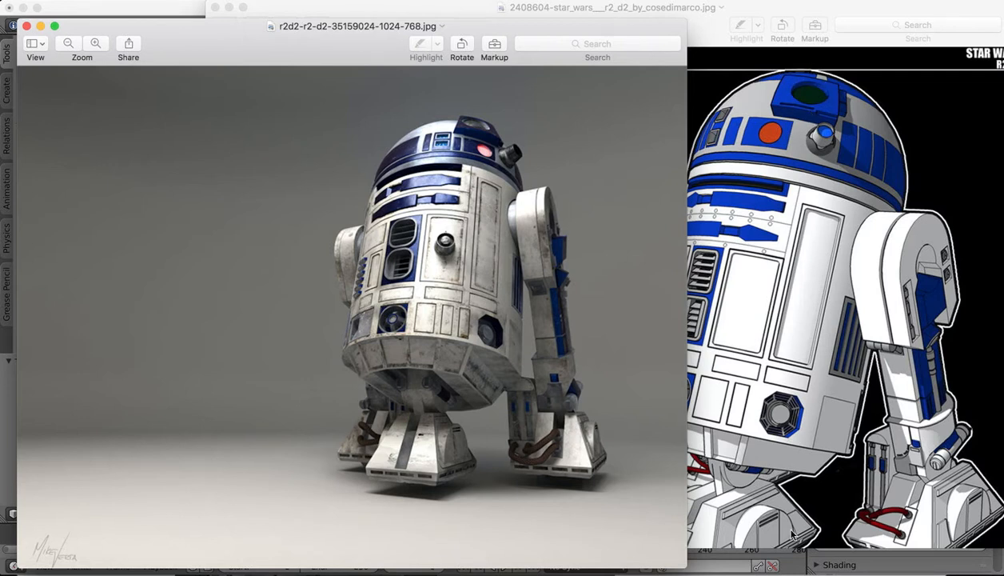
click(806, 568)
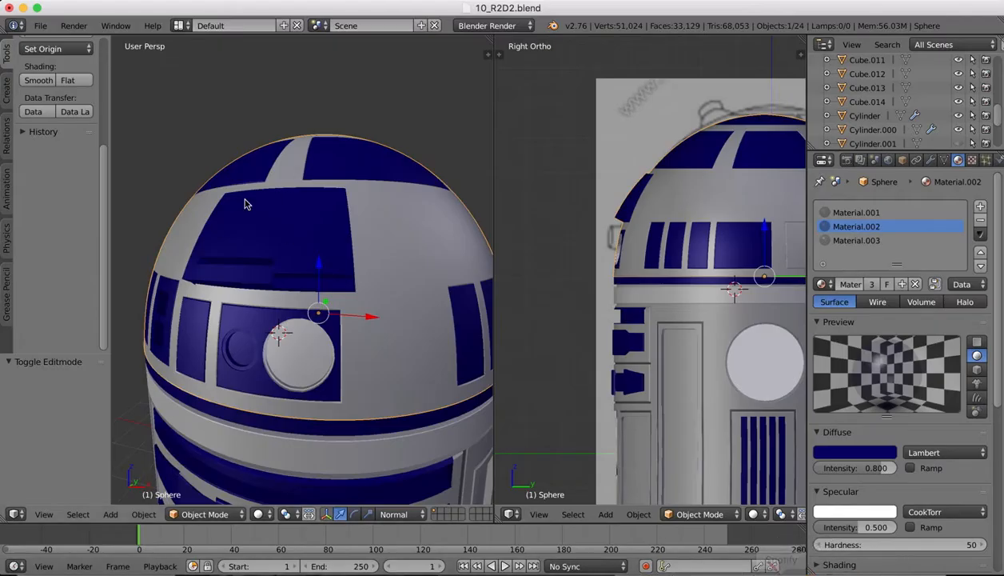
- Set the main viewport to the front view and add a 32-vertex mesh circle with radius 1
click(44, 514)
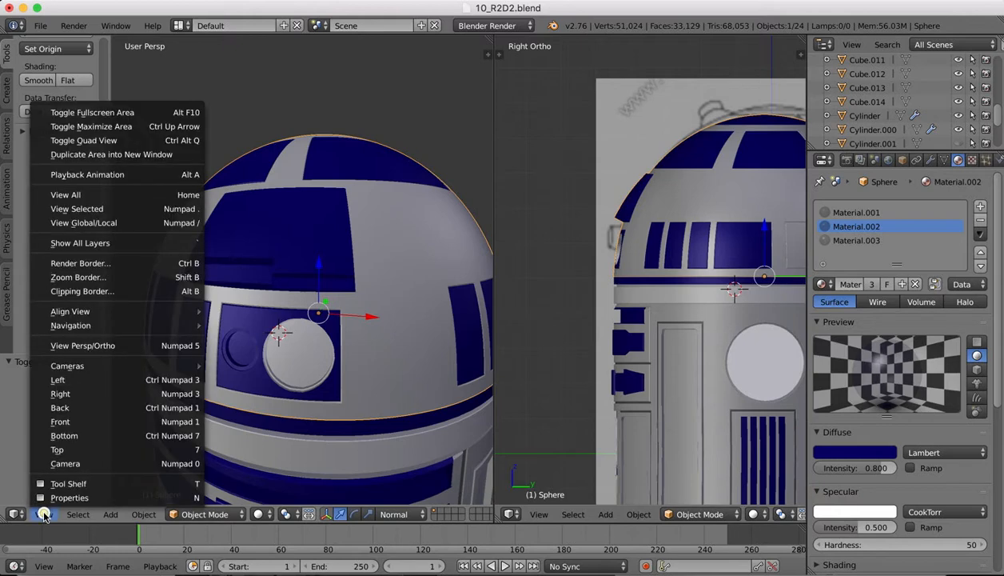
click(61, 422)
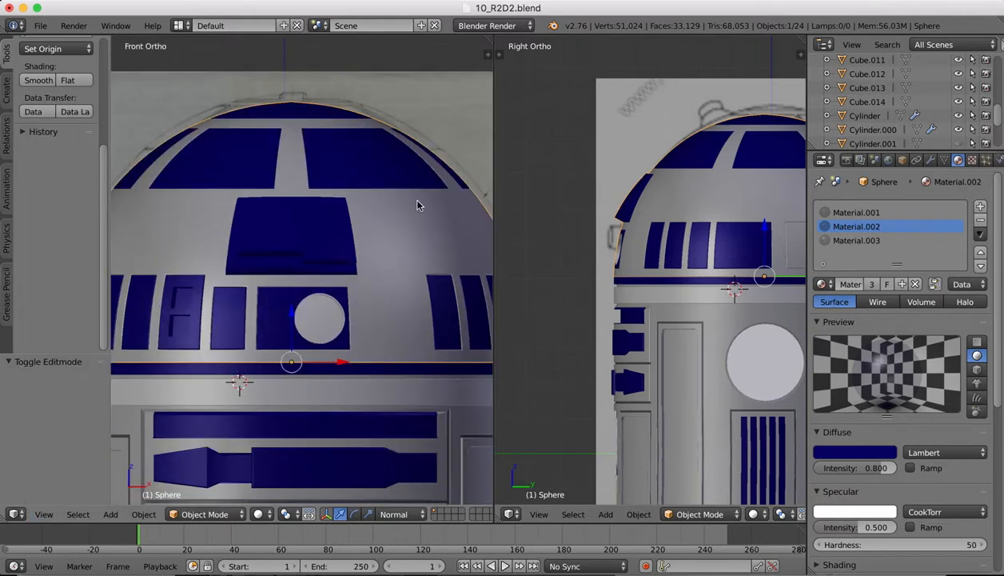
scroll(4, 52, up, 5)
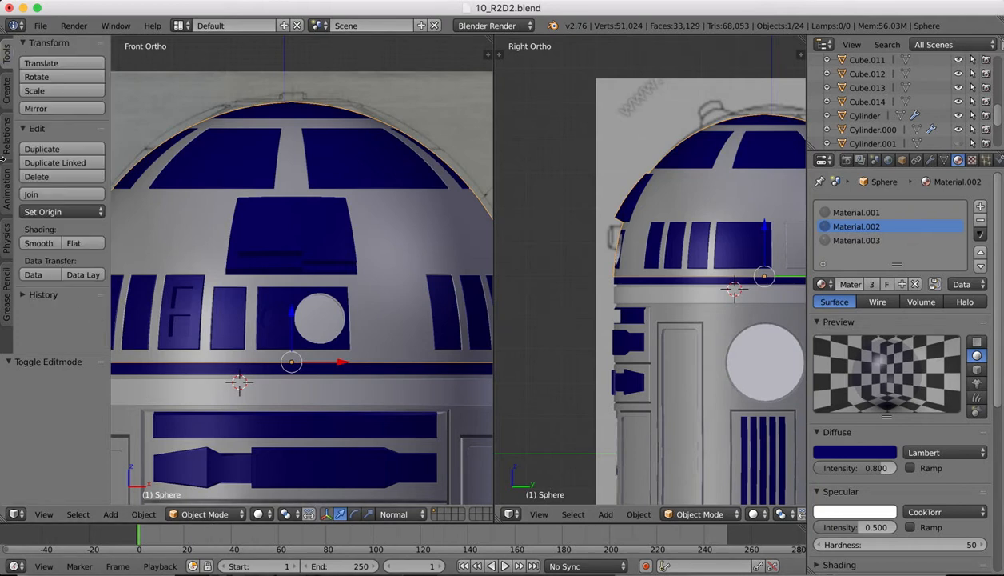
click(6, 89)
click(48, 106)
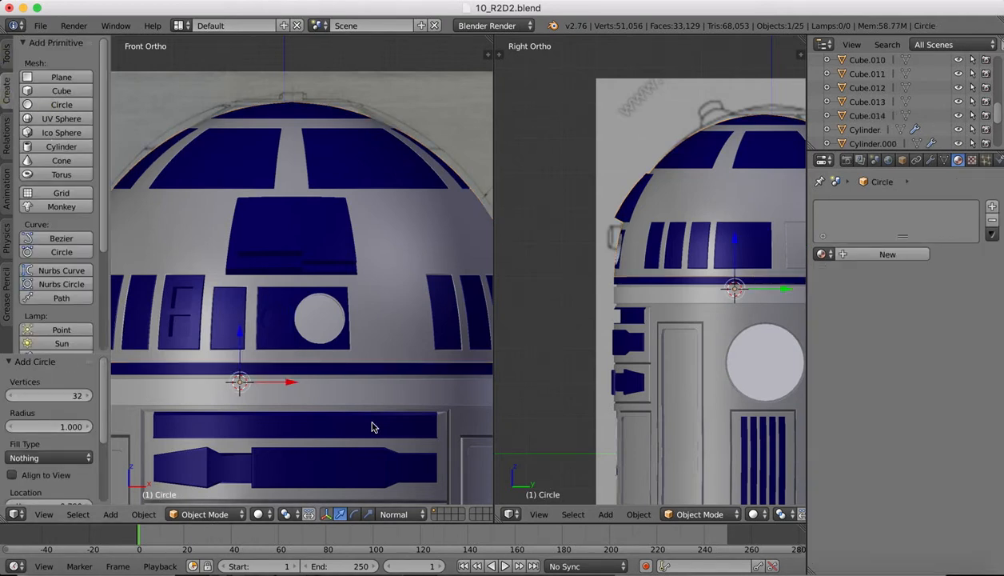
- Move the circle up and forward to just ahead of the eye housing, and rotate it about 57.2° around X
drag(741, 248, 659, 185)
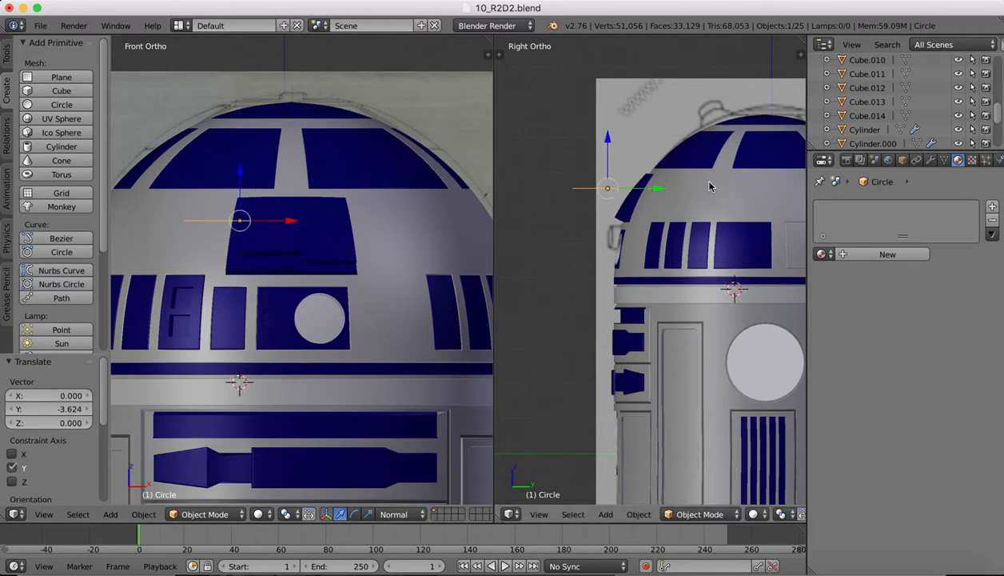
key(r)
key(x)
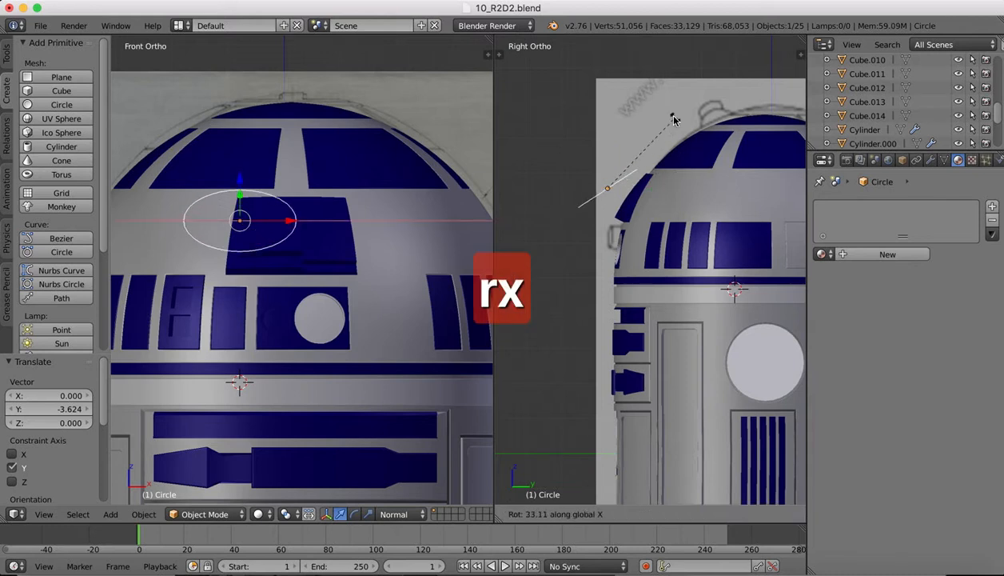
click(637, 105)
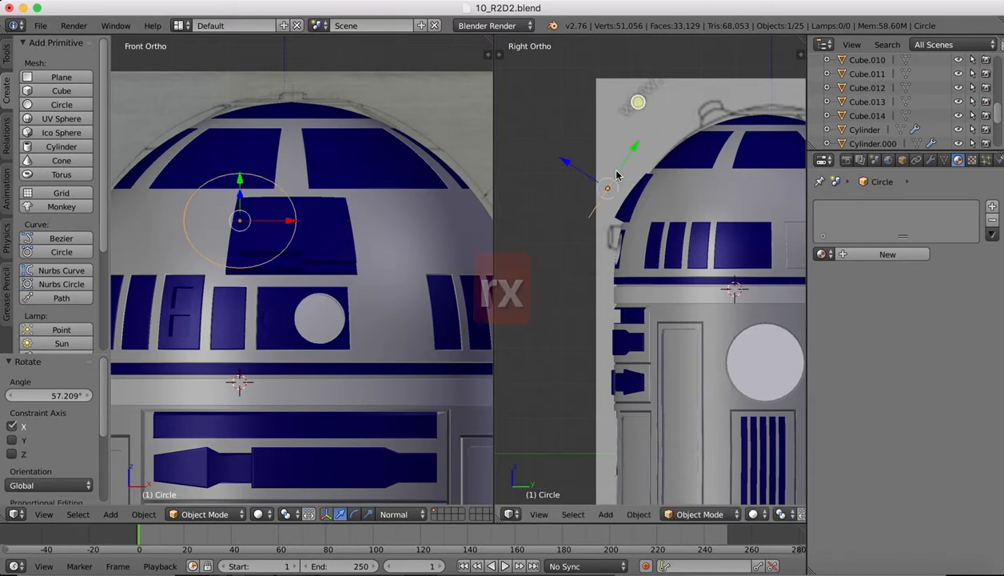
- Move the circle about 0.39 along its own normal toward the housing, and shift it 0.942 along X to centre it
key(g)
key(z)
key(z)
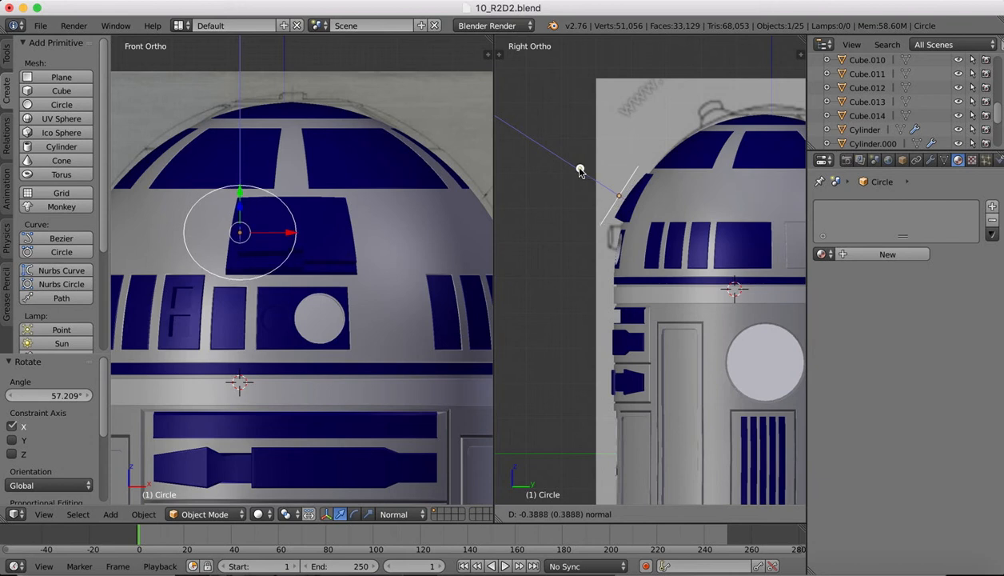
click(581, 170)
drag(290, 236, 343, 231)
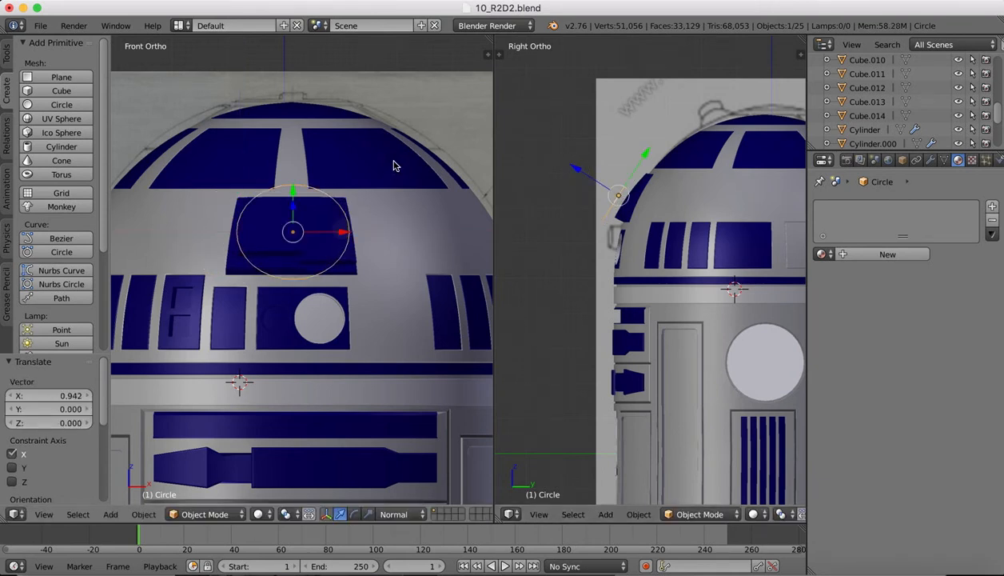
- Scale the circle down by 0.537 and slightly further, and shift it up the housing by Y 0.032, Z 0.050
key(s)
click(350, 202)
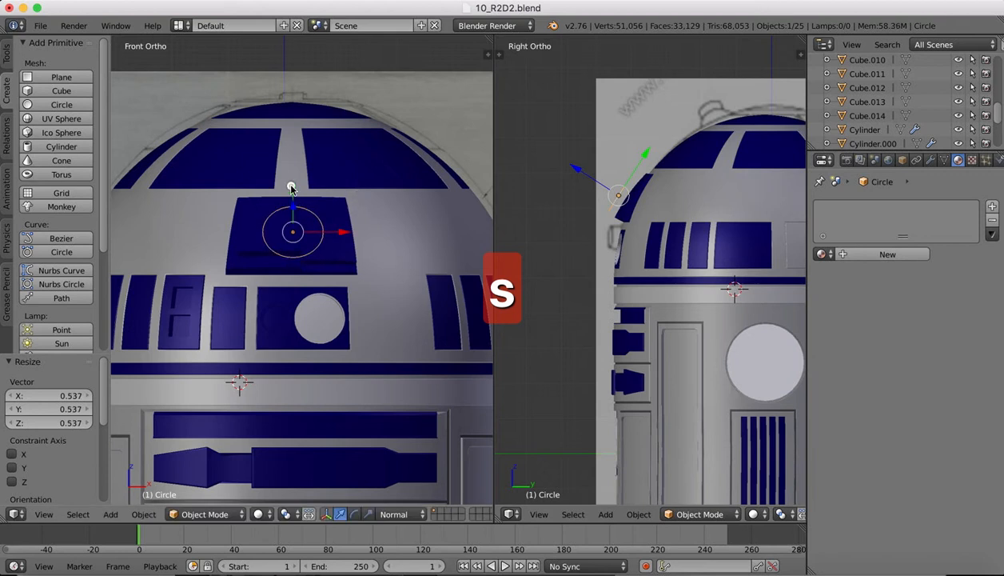
drag(291, 190, 292, 184)
key(s)
click(336, 186)
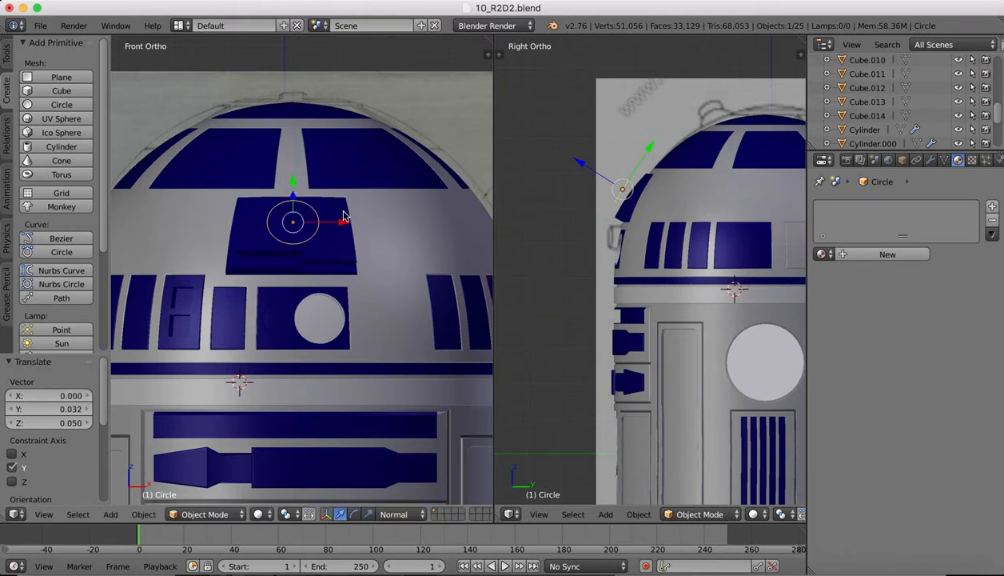
- Add the dome sphere to the selection, enter Edit Mode and knife-project the circle onto the eye housing from the front view
right_click(403, 219)
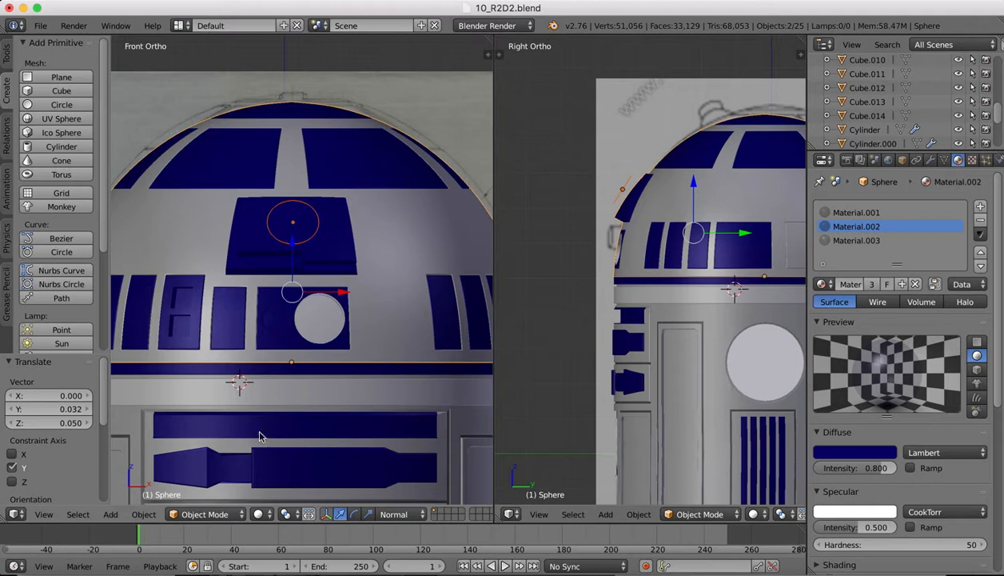
click(204, 514)
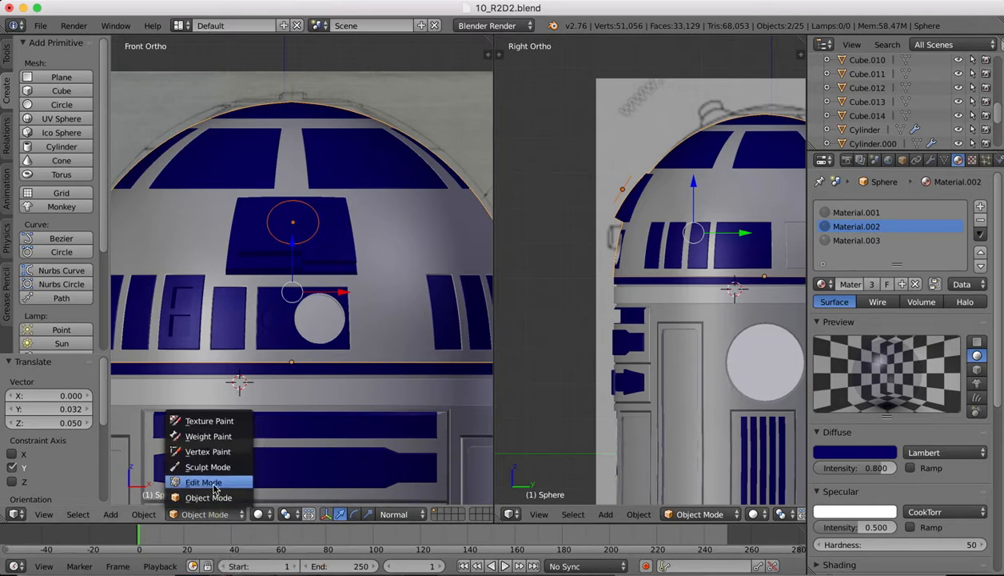
click(213, 483)
click(4, 58)
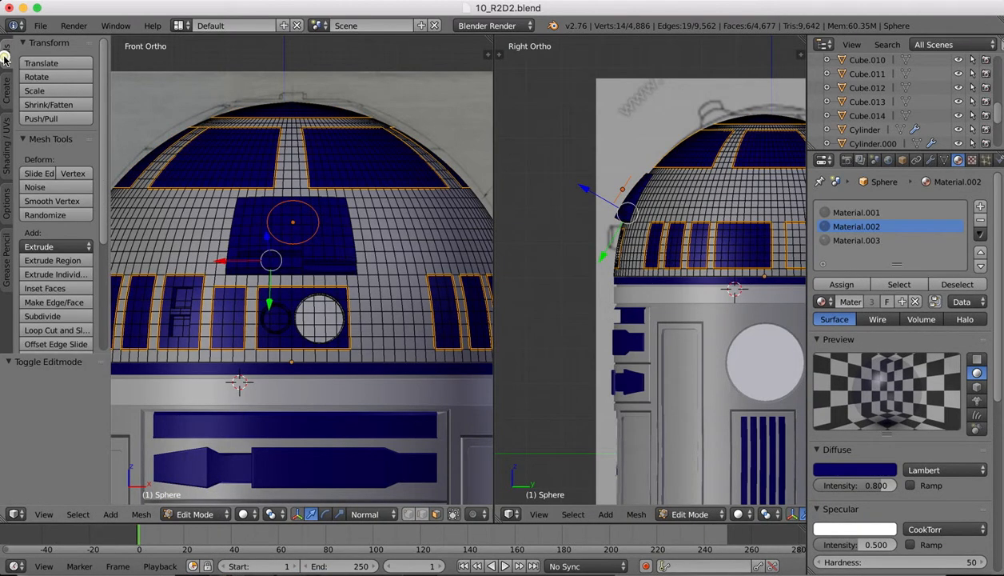
scroll(54, 258, down, 5)
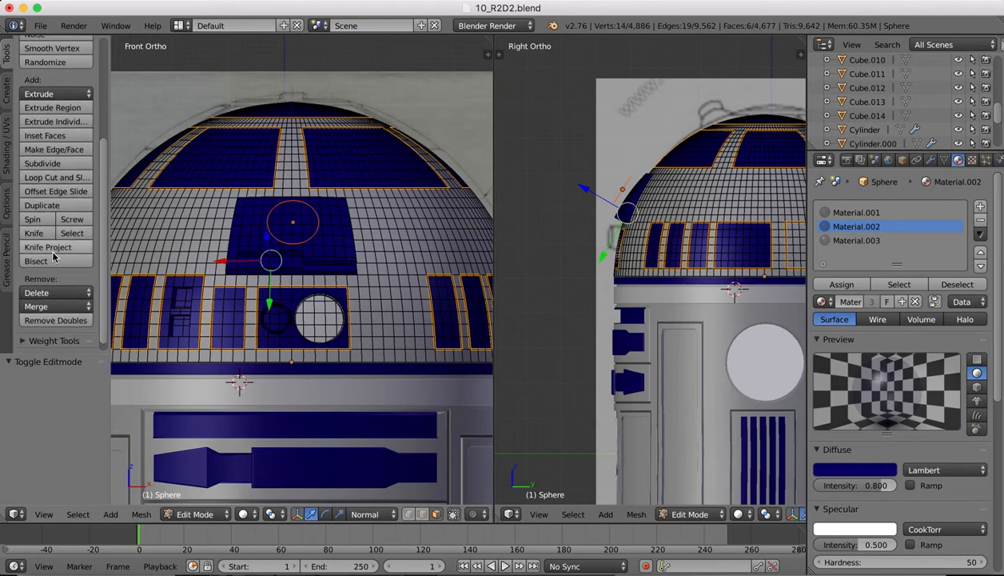
click(51, 248)
- Circle-select all the faces inside the projected circle on the eye housing
scroll(318, 211, right, 10)
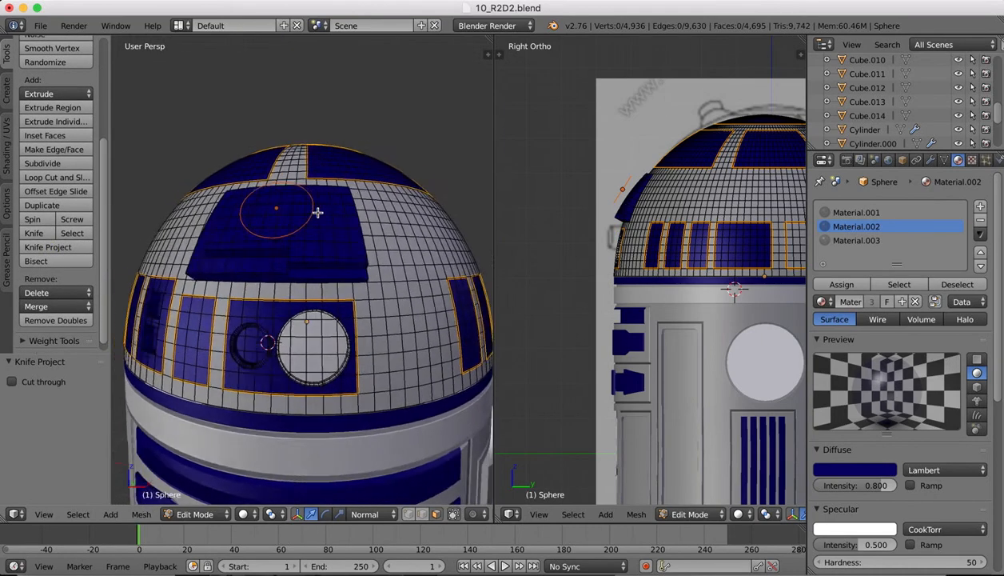
ctrl+scroll(238, 174, up, 1)
ctrl+scroll(237, 173, up, 3)
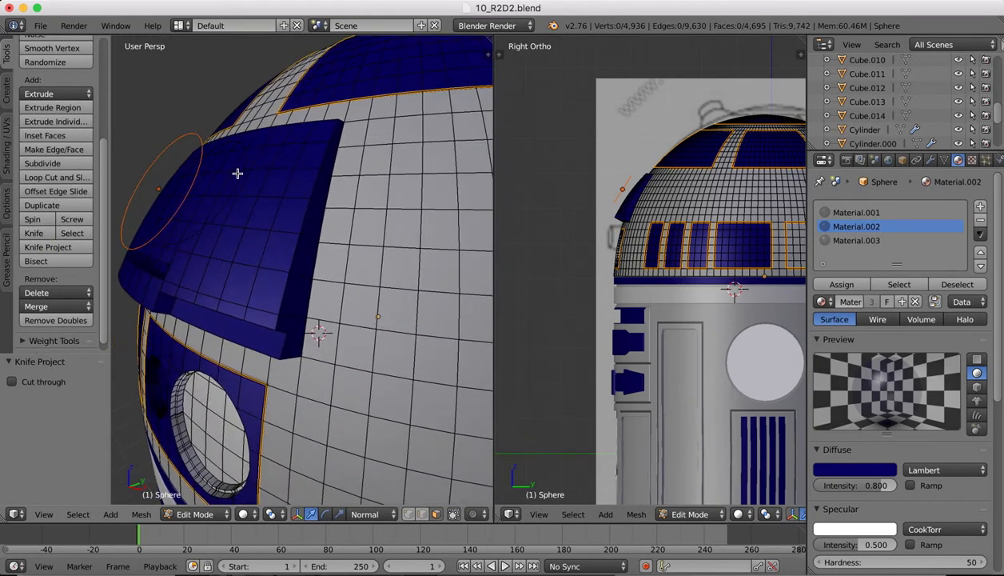
scroll(238, 173, up, 3)
scroll(237, 174, left, 6)
scroll(238, 173, right, 5)
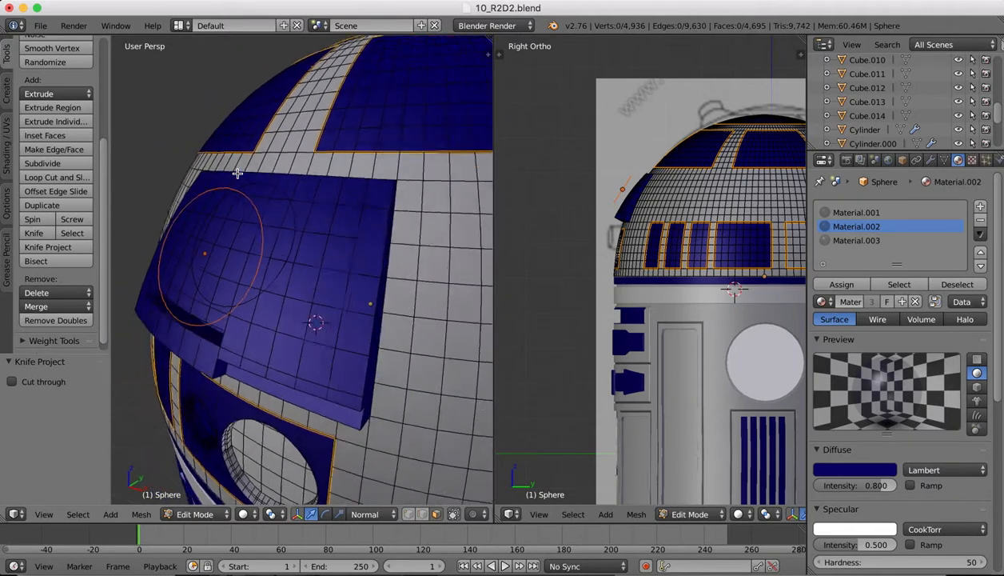
scroll(237, 173, up, 3)
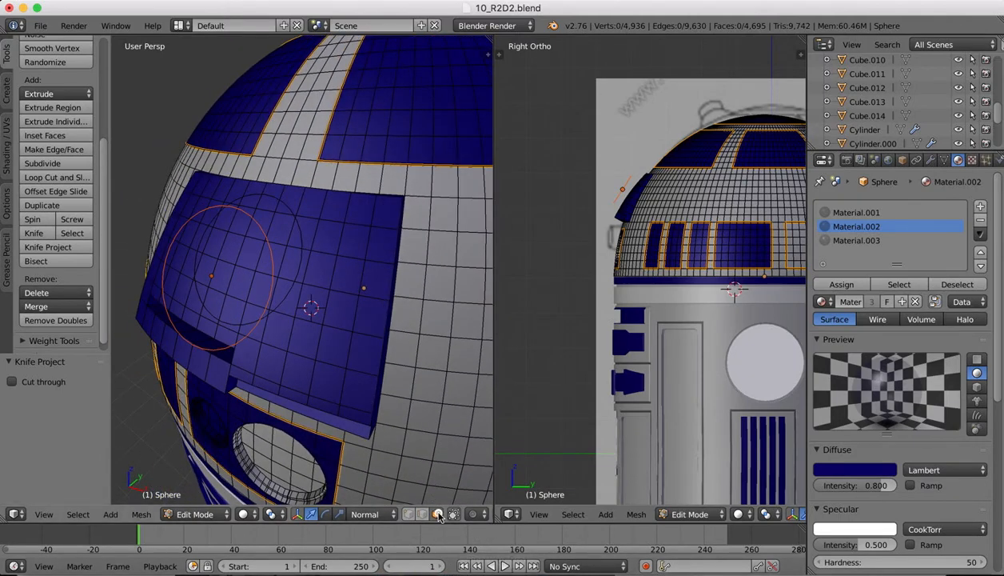
right_click(265, 220)
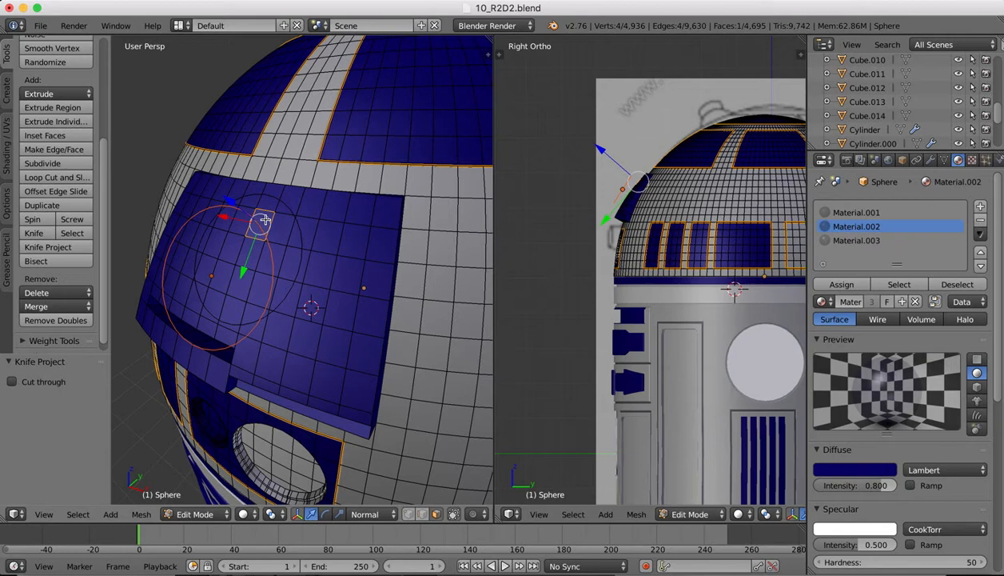
key(c)
mouse_move(263, 224)
mouse_down()
mouse_move(258, 212)
mouse_move(223, 217)
mouse_move(208, 273)
mouse_move(215, 300)
mouse_move(274, 288)
mouse_move(283, 260)
mouse_move(272, 217)
mouse_move(235, 256)
mouse_up()
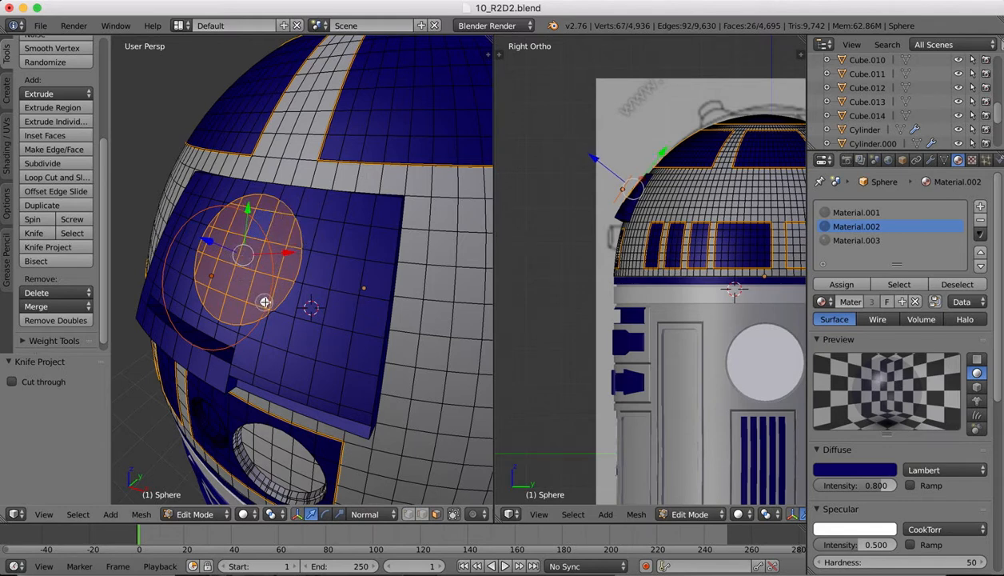
mouse_move(264, 302)
mouse_down()
mouse_move(223, 291)
mouse_move(222, 278)
mouse_up()
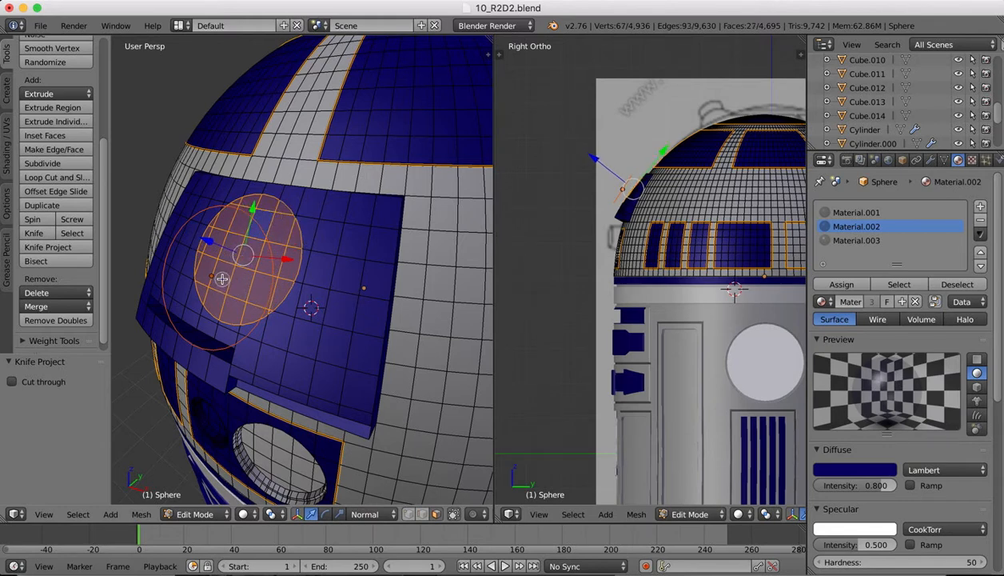
right_click(318, 210)
- Extrude the circular faces inward into the housing by about Y 0.162, Z -0.127 to form the eye recess
scroll(319, 210, left, 5)
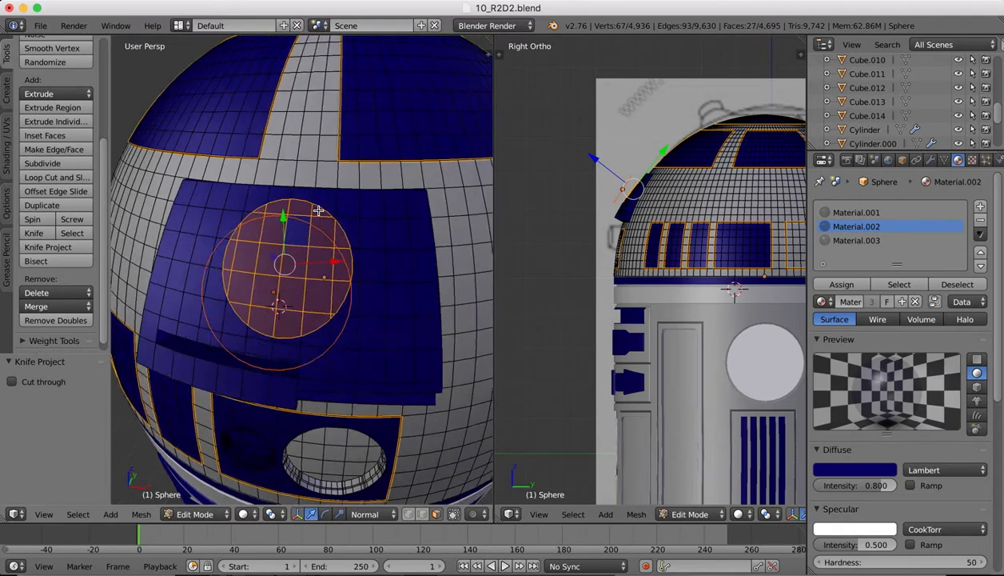
scroll(318, 210, right, 8)
key(e)
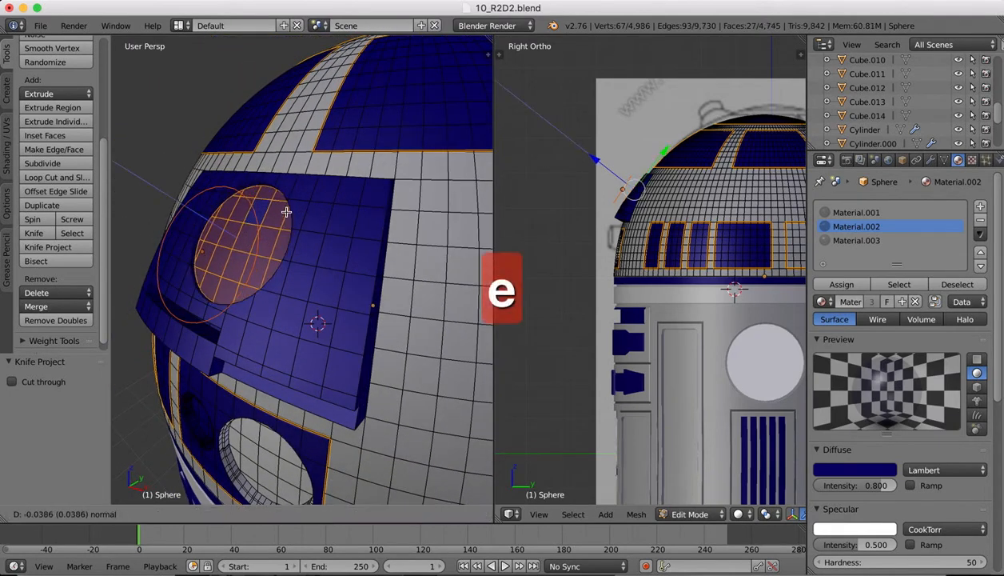
click(298, 218)
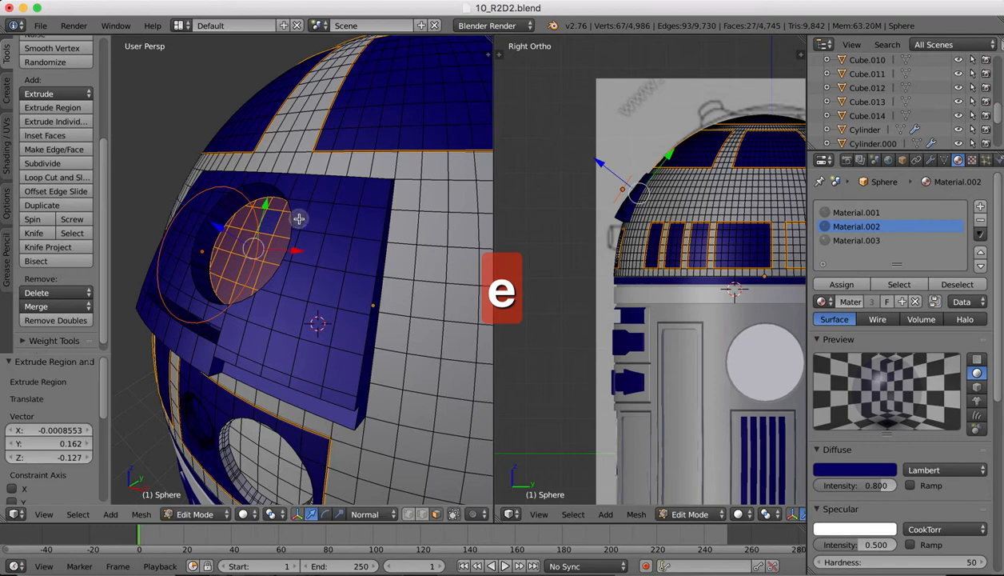
key(KP_Decimal)
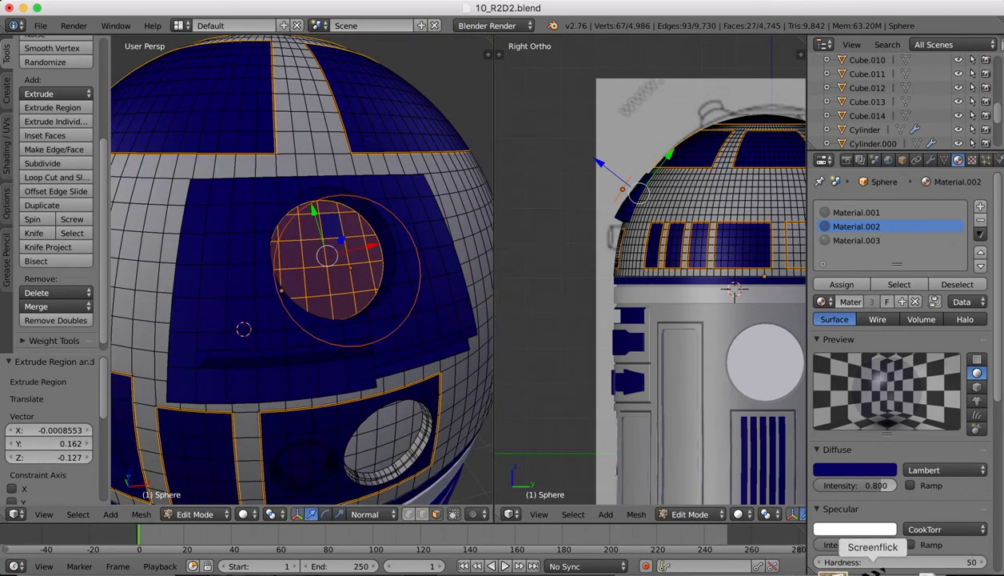
- Switch to Finder and open the R2D2-7.jpg reference image to examine the dome's eye
key(super+Tab)
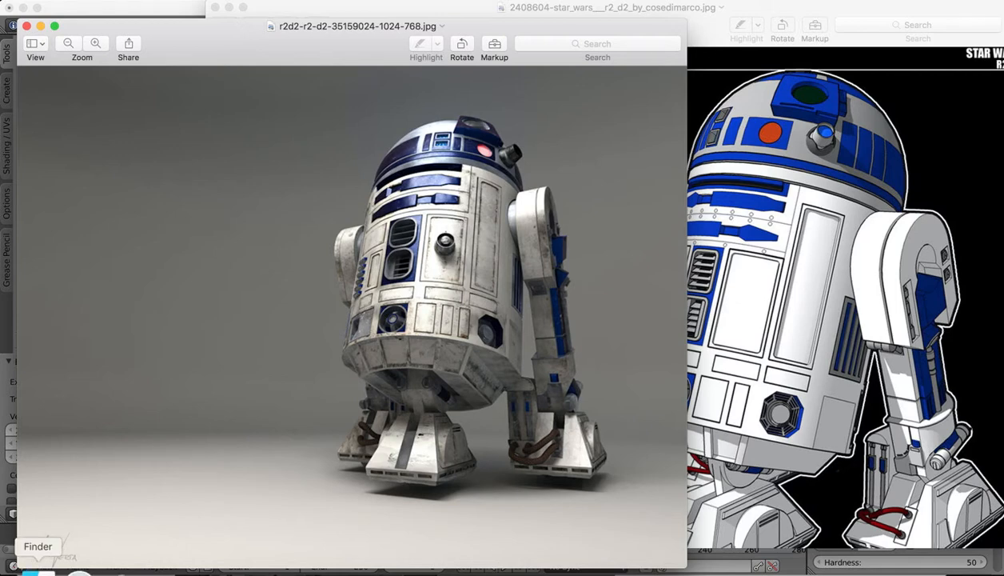
click(38, 564)
click(321, 241)
double_click(321, 239)
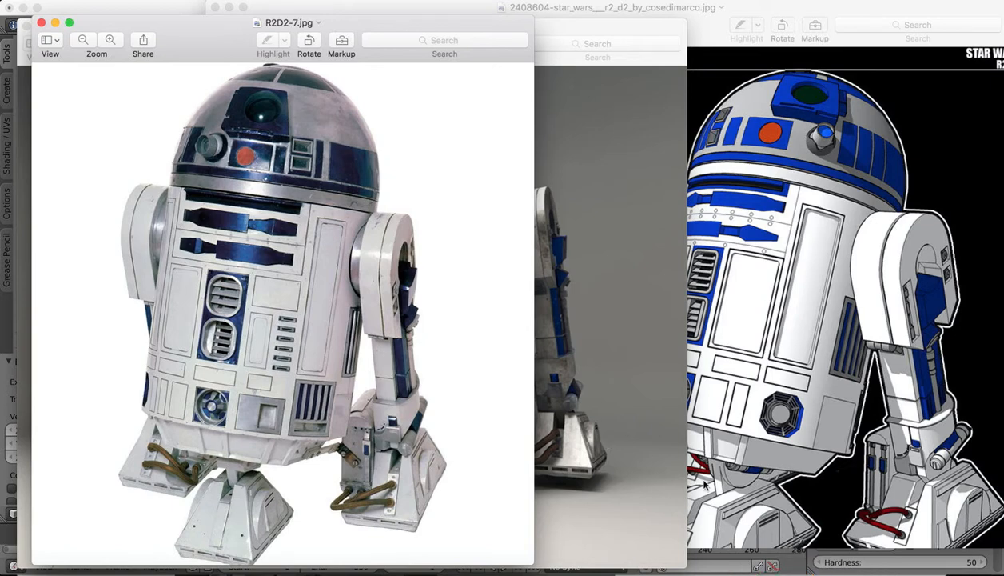
- Switch back to Blender, put the dome in Object Mode and delete the circle object used for the knife projection
click(808, 564)
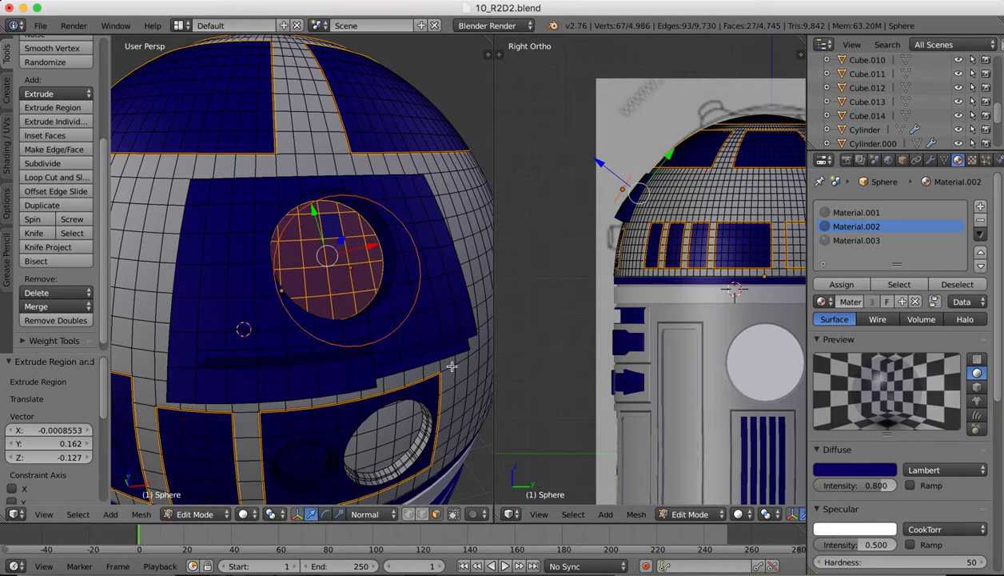
click(194, 514)
click(198, 506)
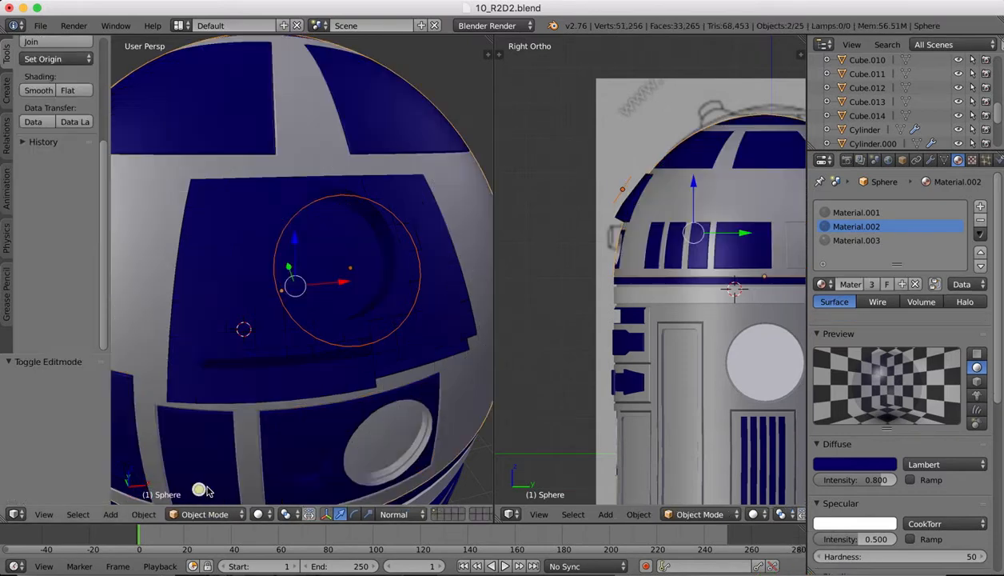
right_click(377, 342)
key(x)
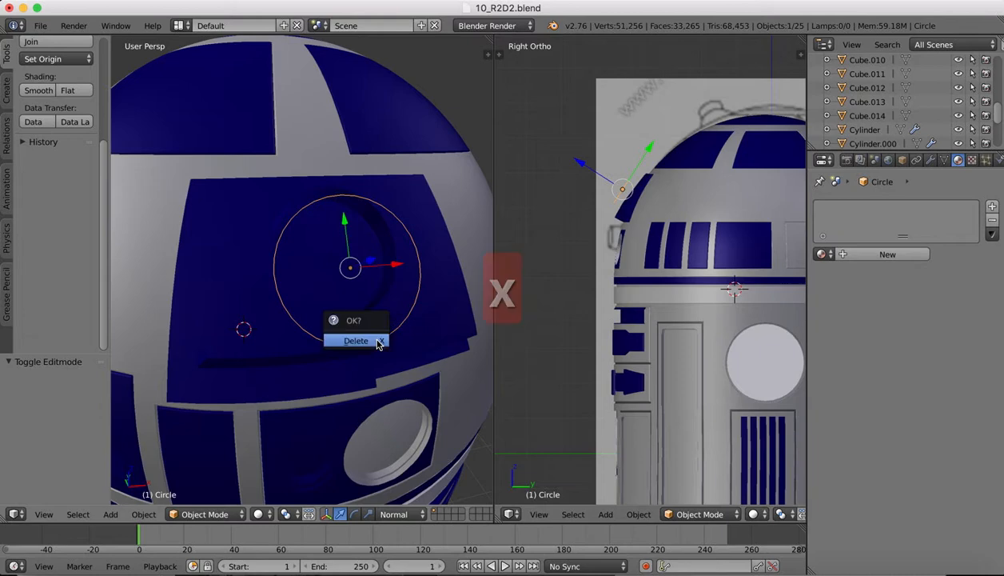
click(370, 341)
- Select the dome sphere, enter Edit Mode and set the mesh selection mode to edges
middle_drag(302, 282, 222, 263)
click(196, 510)
click(199, 497)
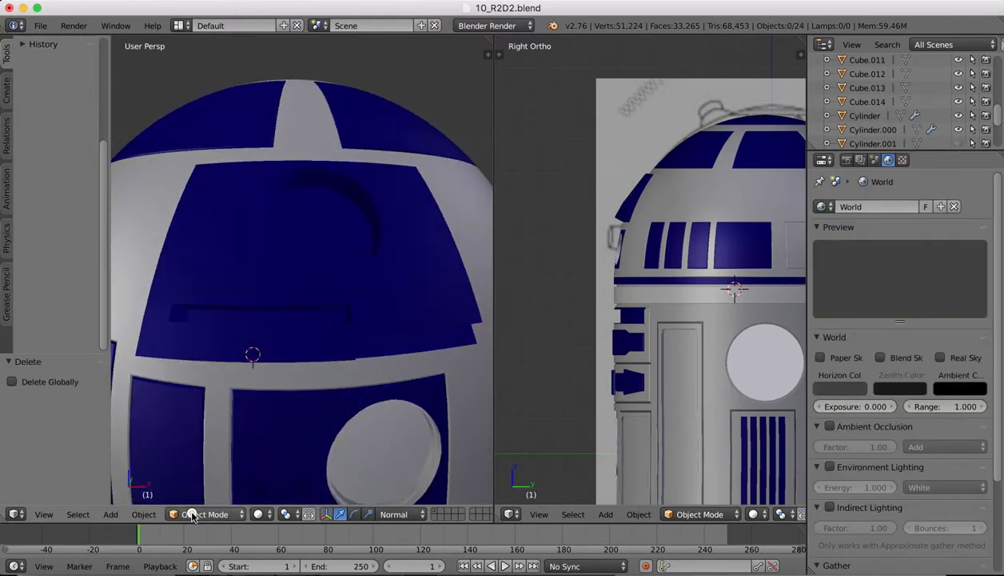
right_click(184, 263)
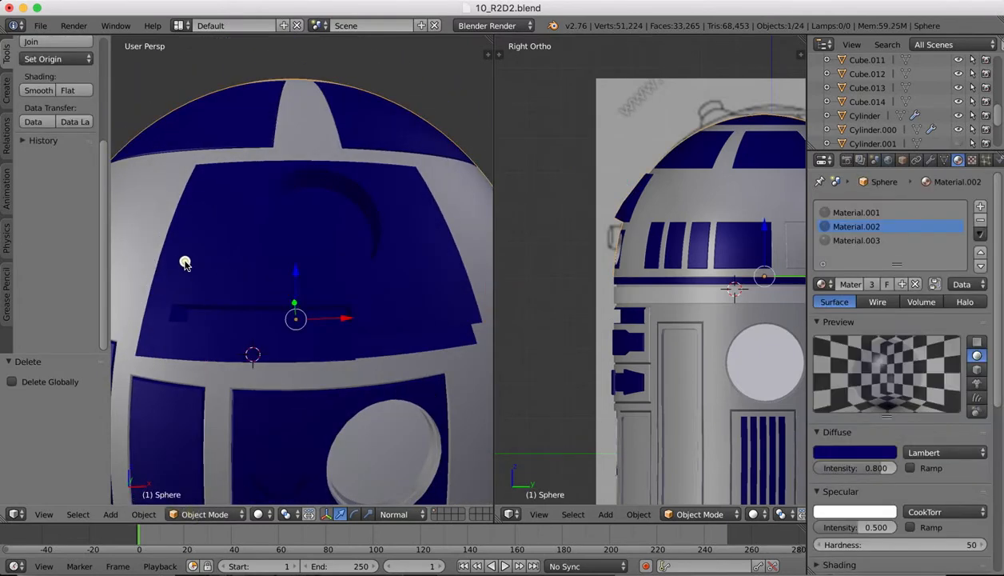
click(199, 511)
click(198, 480)
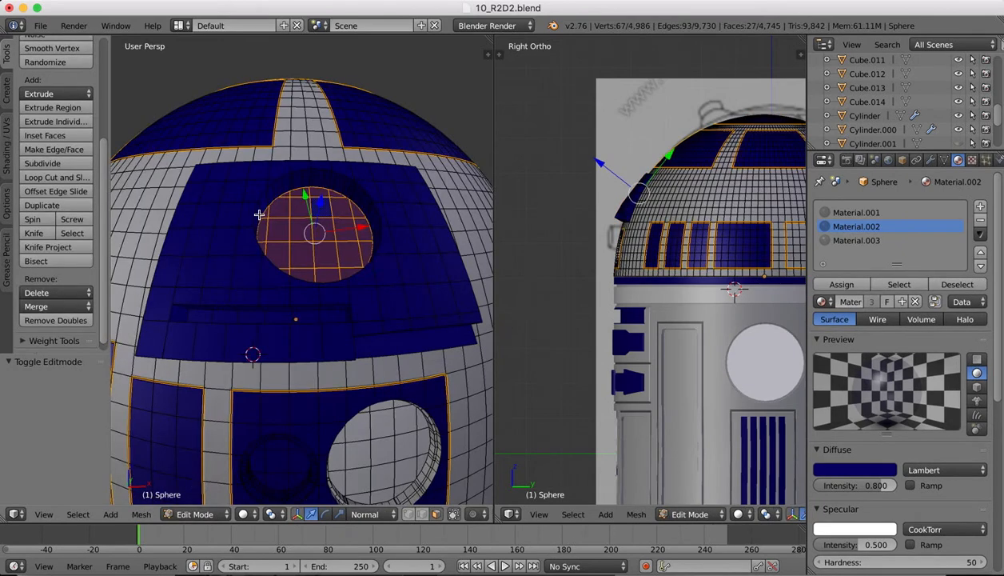
scroll(259, 214, right, 10)
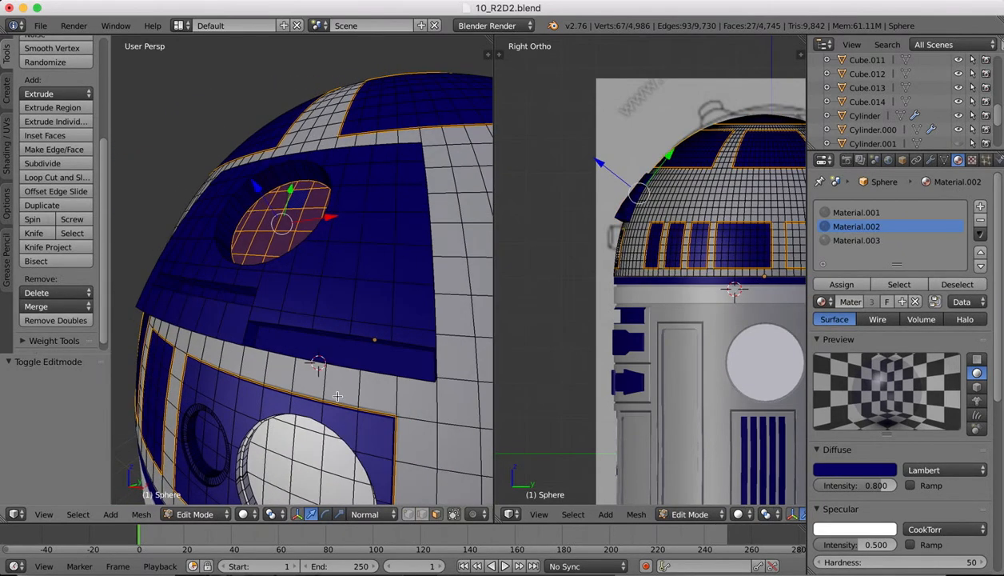
click(421, 513)
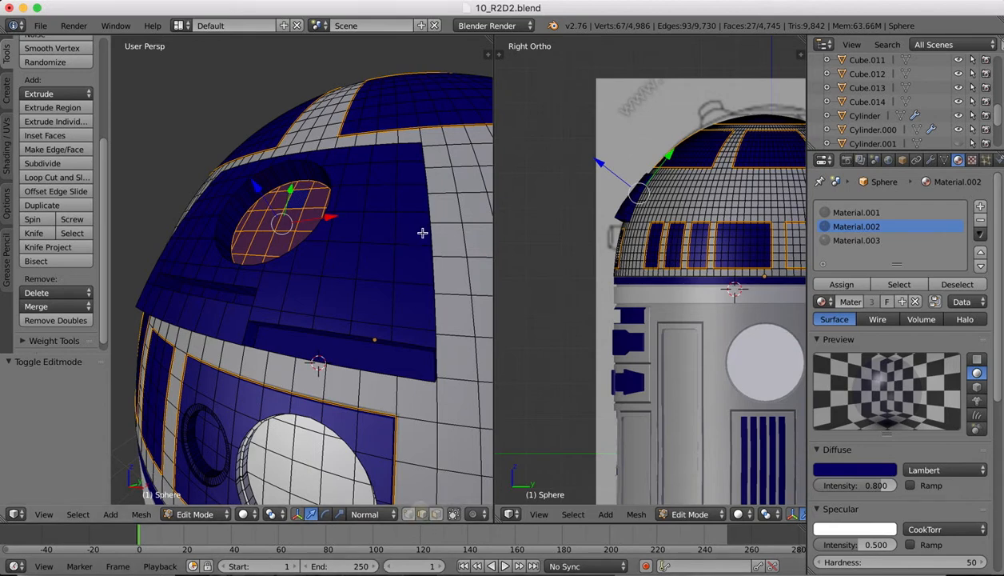
- Select the eye housing's side edge and the edges around the stepped notch at its lower corner
right_click(430, 235)
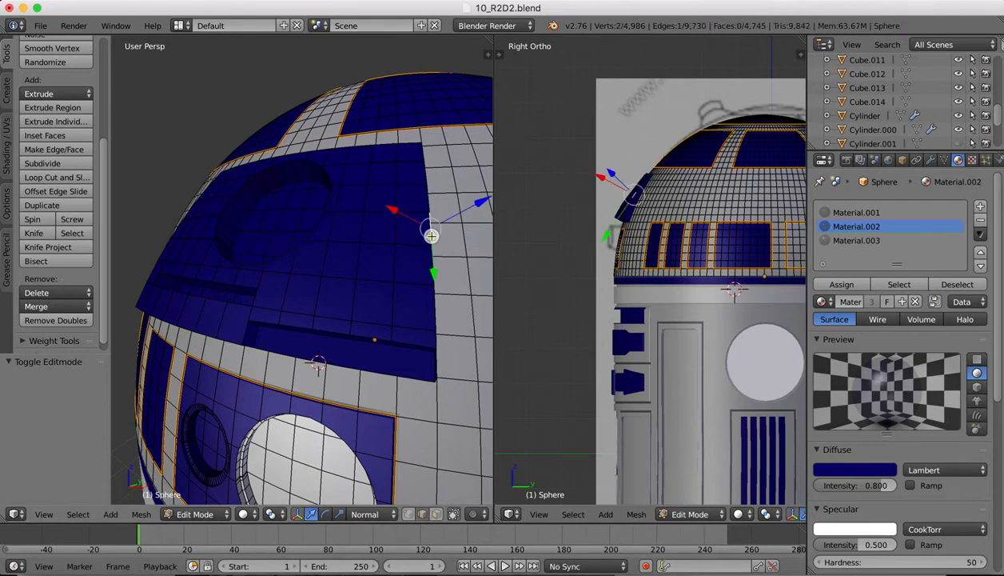
alt+right_click(432, 312)
alt+shift+right_click(420, 346)
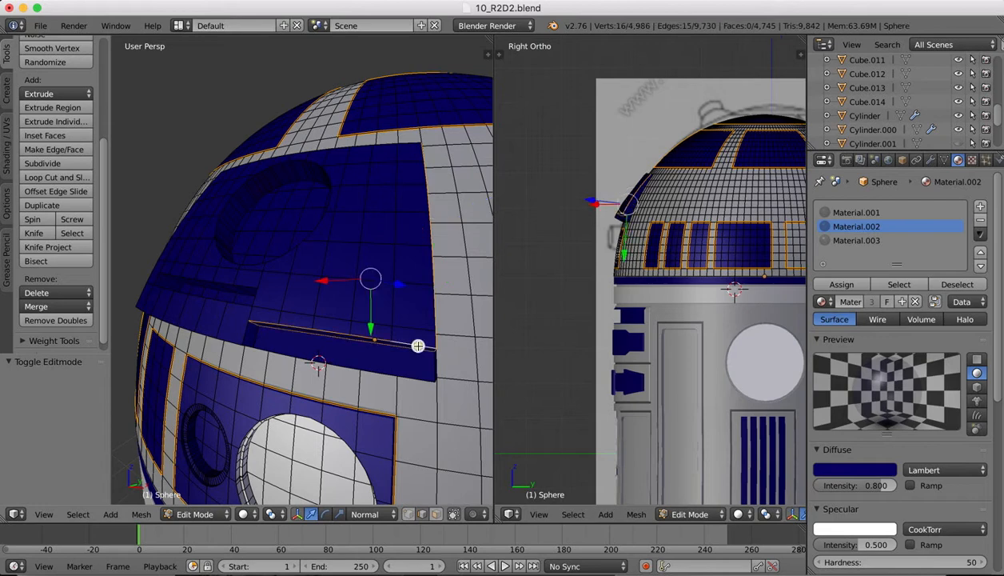
alt+shift+right_click(246, 331)
alt+shift+right_click(263, 351)
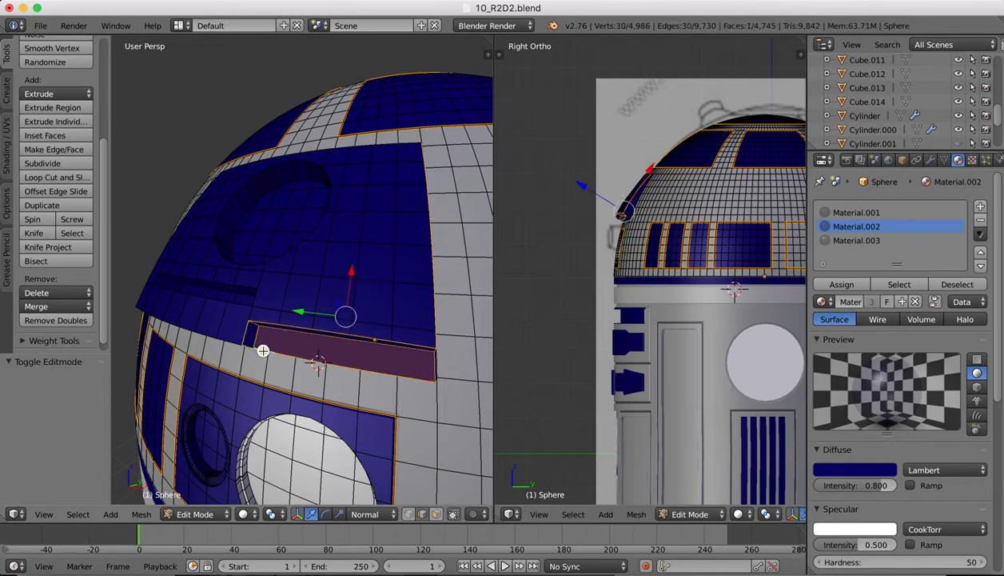
scroll(263, 351, down, 5)
middle_drag(263, 350, 272, 243)
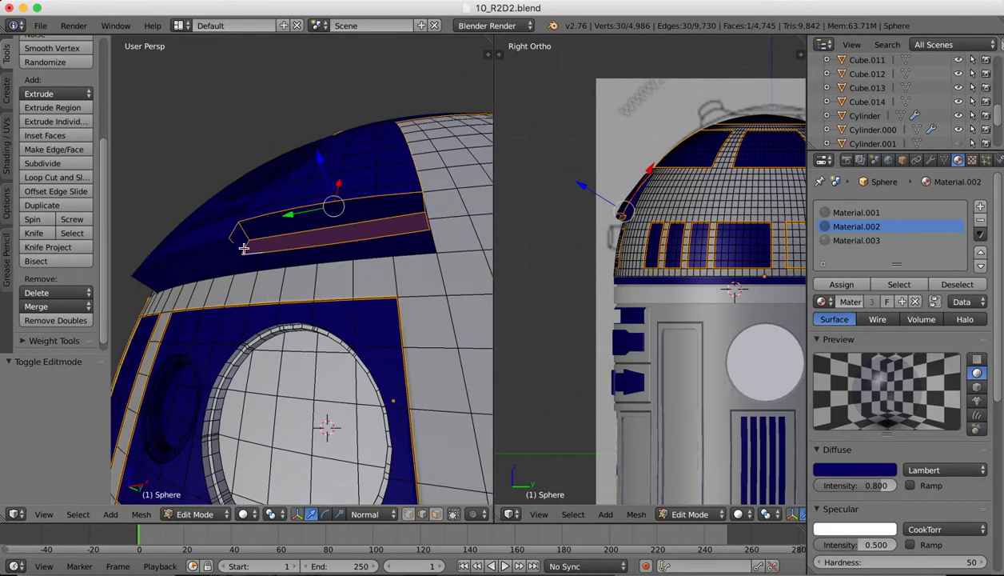
shift+right_click(243, 248)
shift+right_click(429, 239)
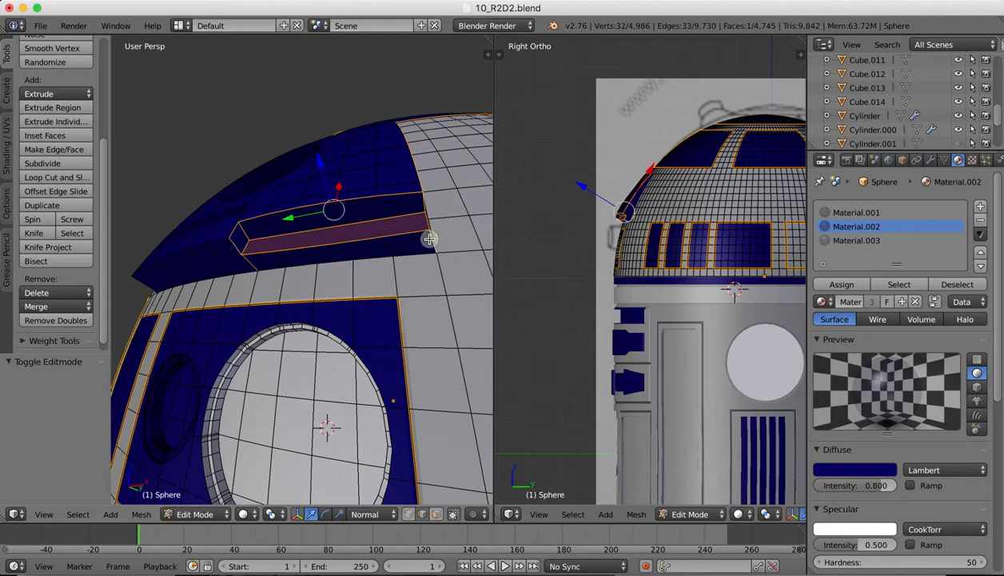
- Add the outer rim edges along the left side of the circular eye recess to the selection
middle_drag(430, 239, 307, 278)
scroll(345, 159, left, 10)
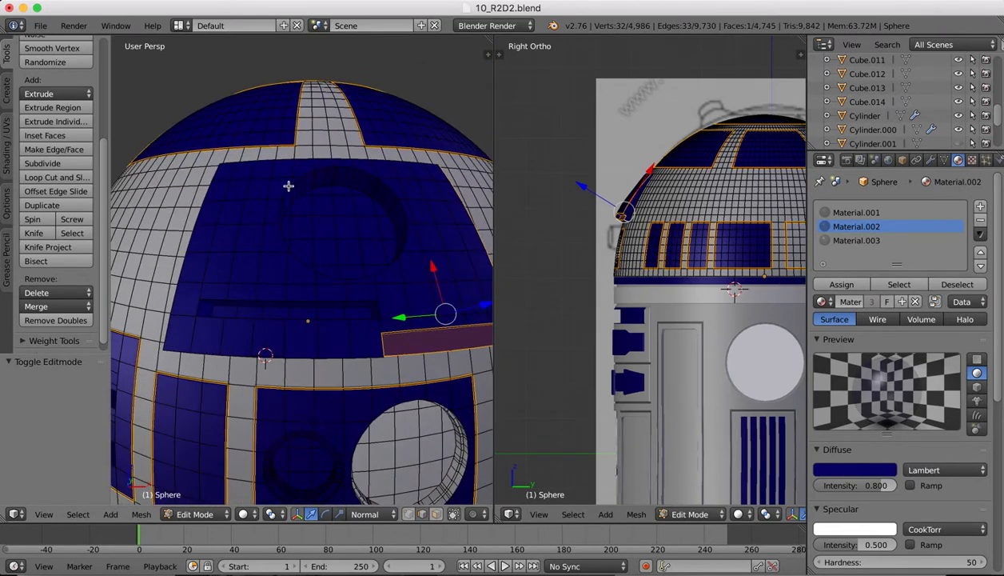
alt+shift+right_click(286, 189)
alt+shift+right_click(278, 215)
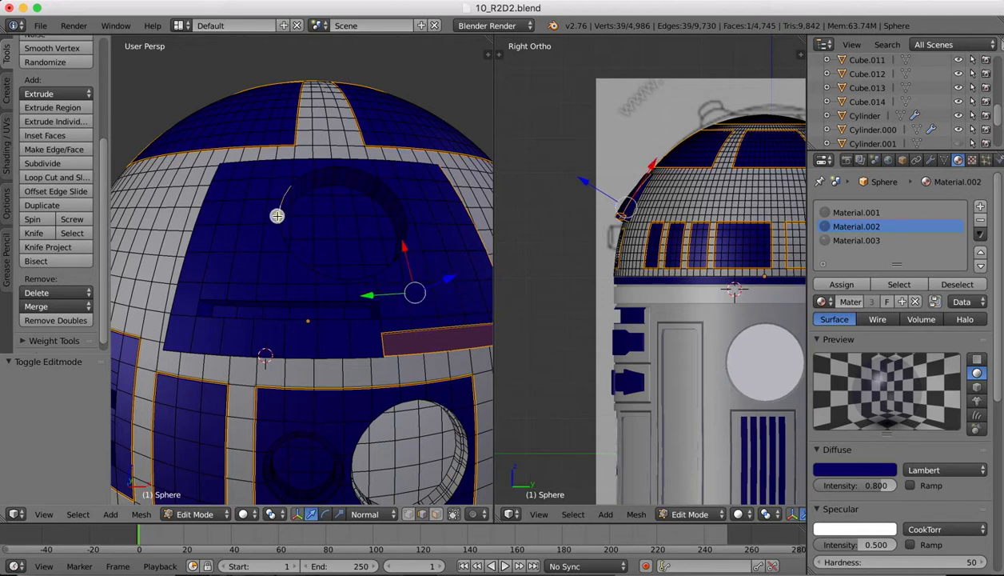
alt+shift+right_click(284, 231)
alt+shift+right_click(305, 263)
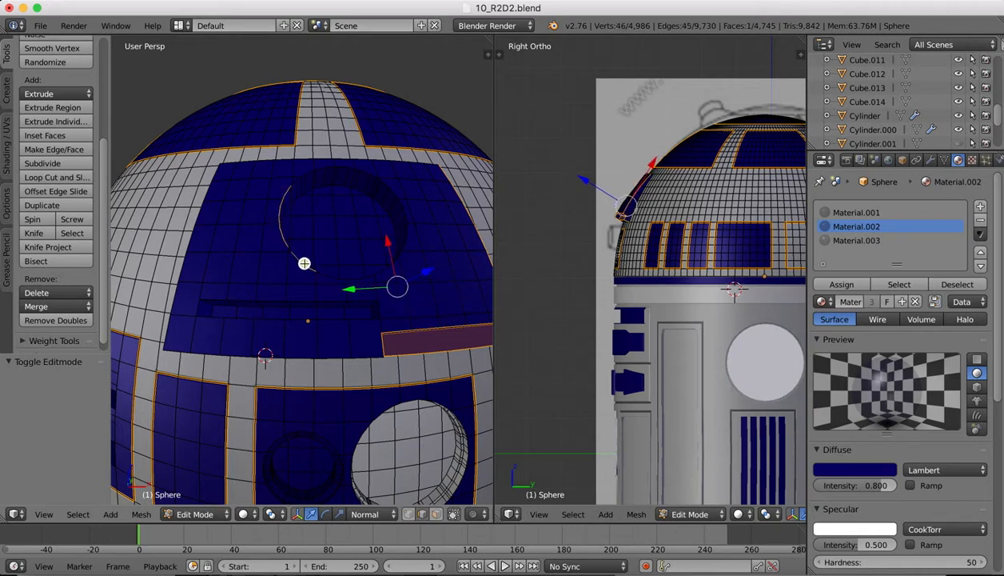
- Add the recessed slot's outline and the eye housing's remaining front border edges to the selection
alt+shift+right_click(233, 304)
alt+shift+right_click(229, 321)
middle_drag(229, 321, 291, 298)
alt+shift+right_click(284, 302)
alt+shift+right_click(310, 361)
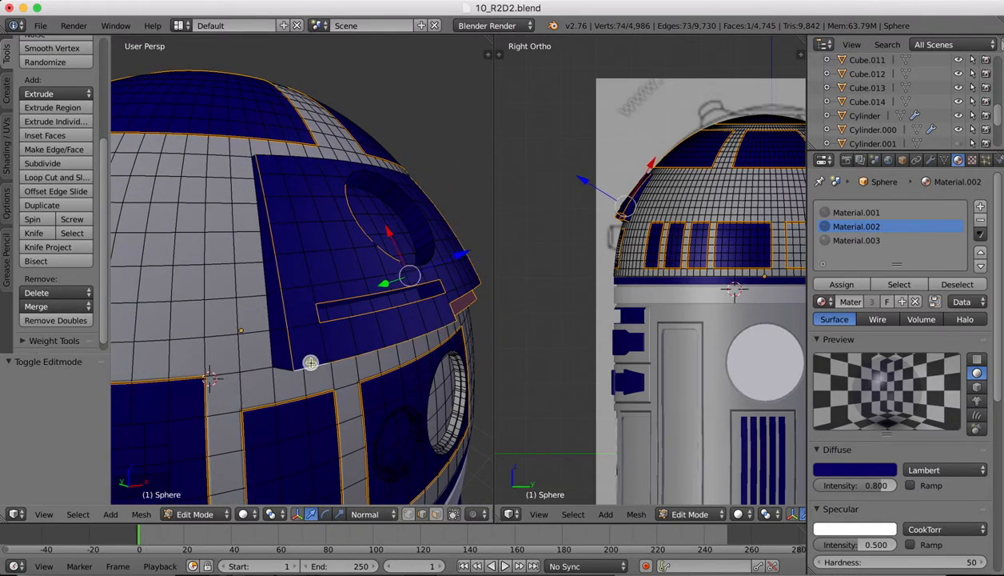
middle_drag(310, 360, 311, 363)
alt+shift+right_click(260, 278)
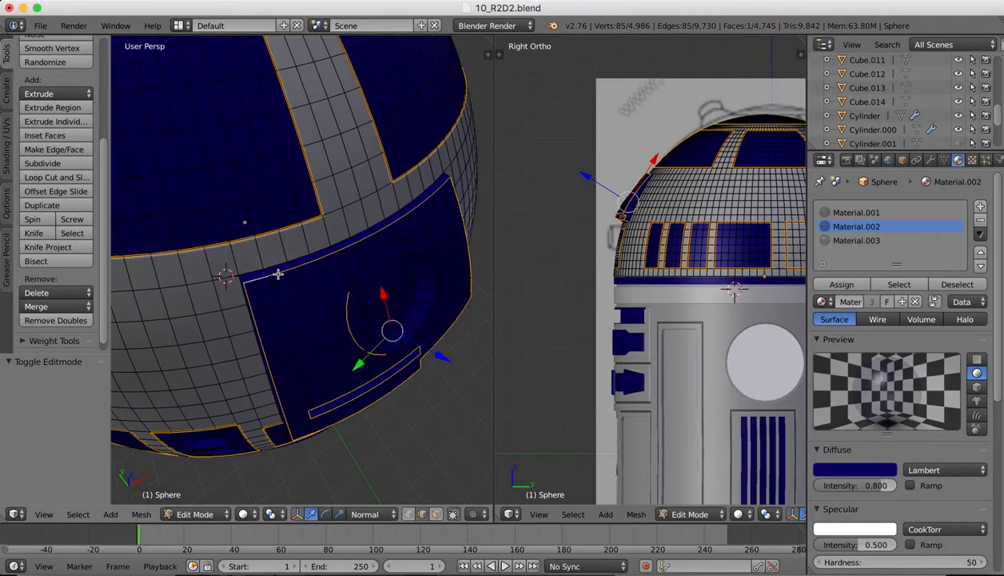
- Add the short corner edges joining the eye housing's front face to the dome to the selection
middle_drag(277, 275, 316, 277)
shift+right_click(307, 286)
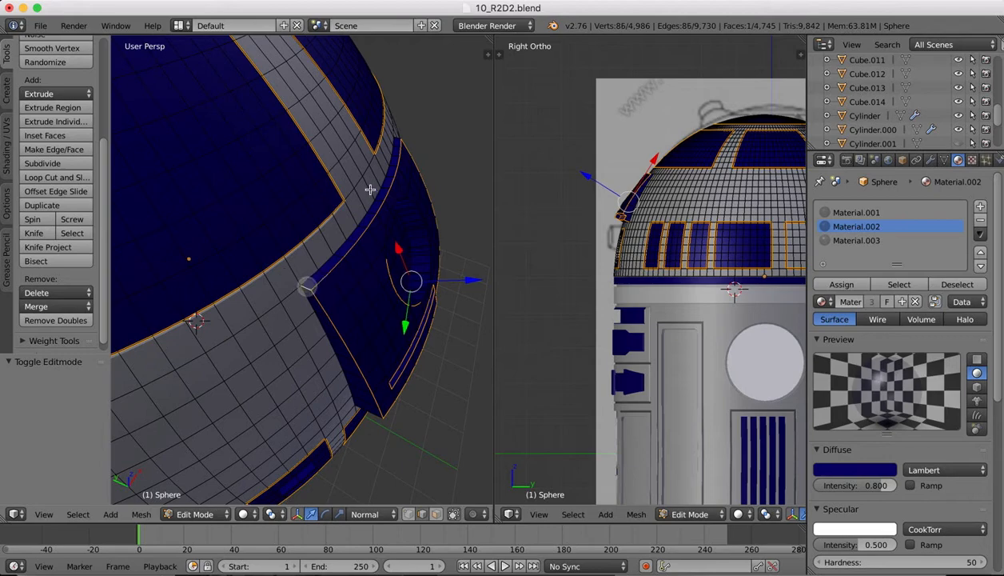
middle_drag(366, 188, 296, 299)
shift+right_click(295, 299)
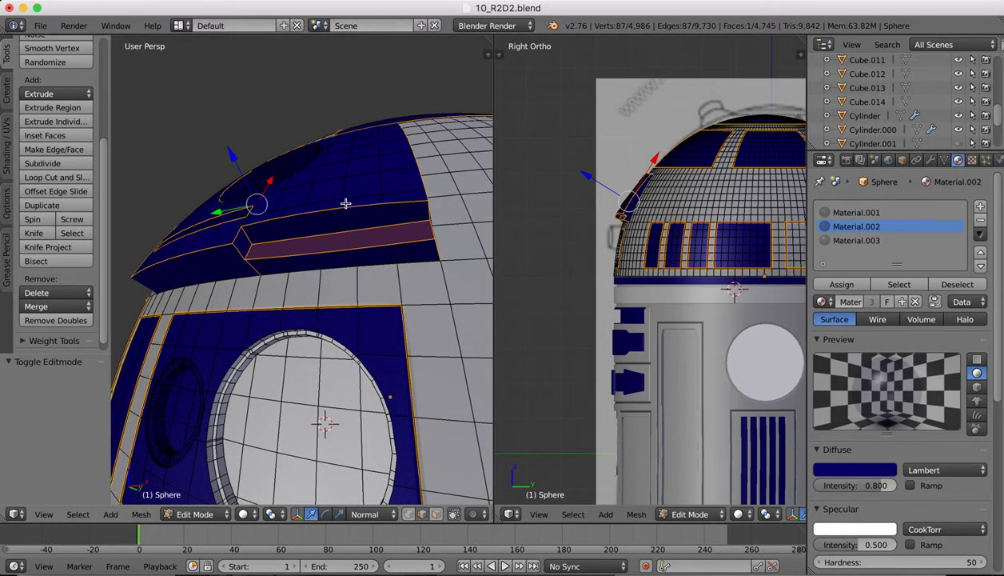
middle_drag(345, 203, 346, 203)
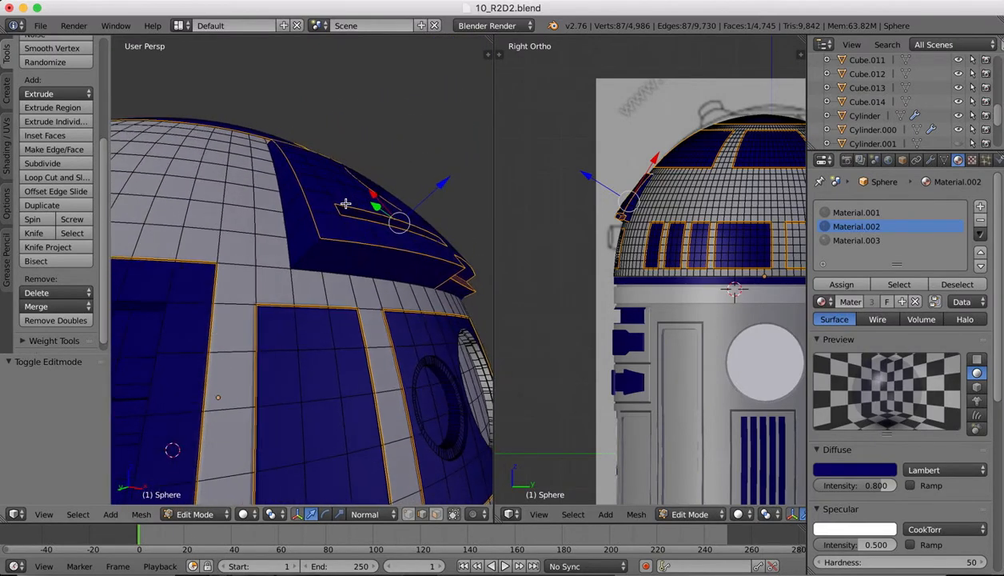
shift+right_click(311, 255)
middle_drag(310, 254, 327, 240)
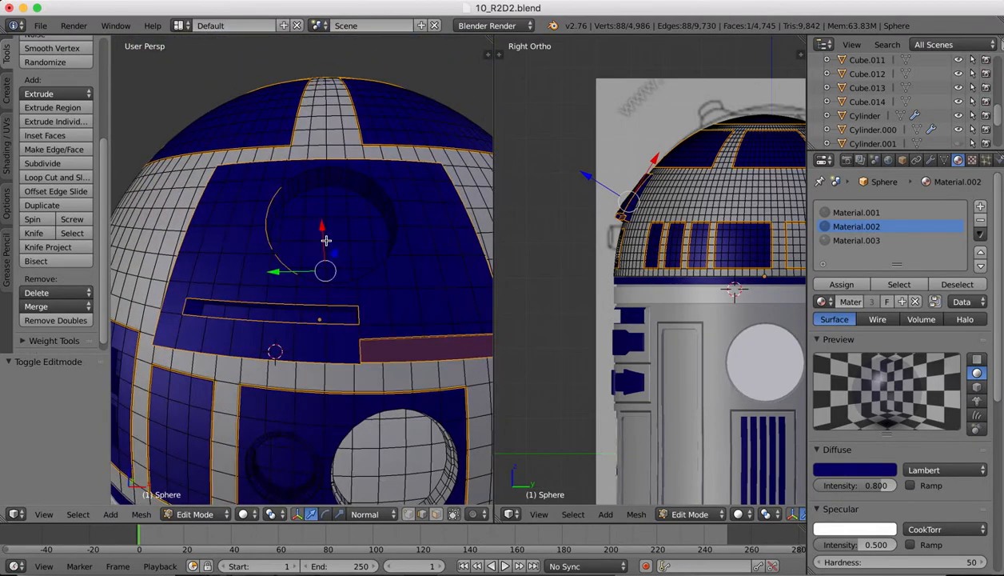
- Add the outer rim edges along the right side of the eye recess to the selection
alt+shift+right_click(396, 237)
alt+shift+right_click(395, 209)
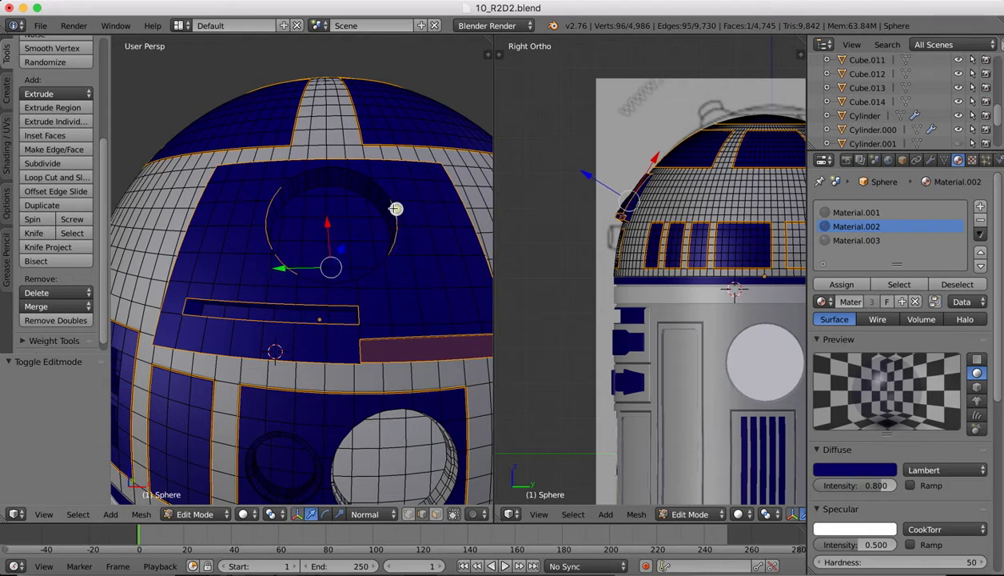
alt+shift+right_click(381, 192)
alt+shift+right_click(379, 197)
middle_drag(307, 267, 307, 267)
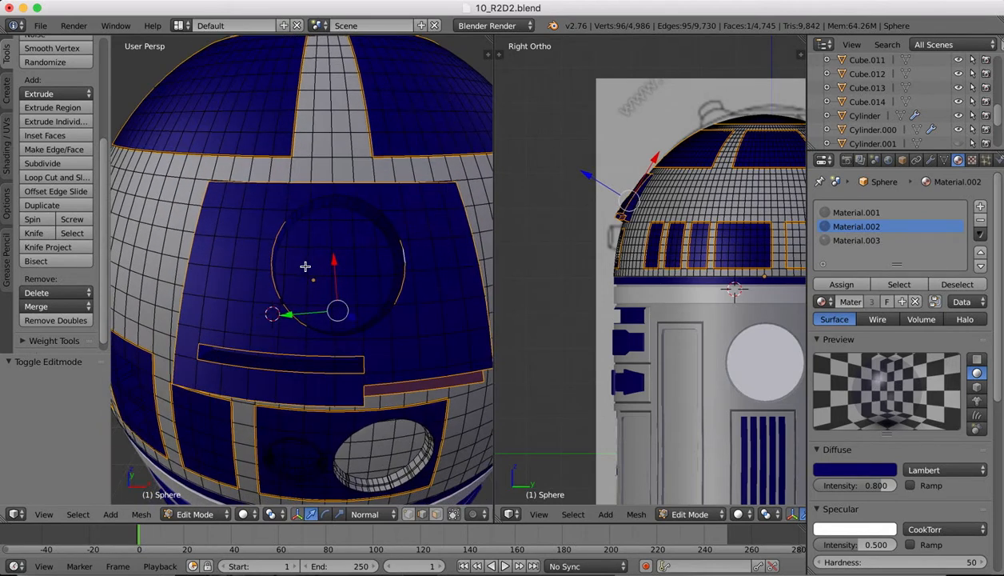
- Add the missing edges on the left of the eye recess's outer rim and extend the selection towards its bottom
scroll(305, 267, up, 5)
shift+right_click(240, 369)
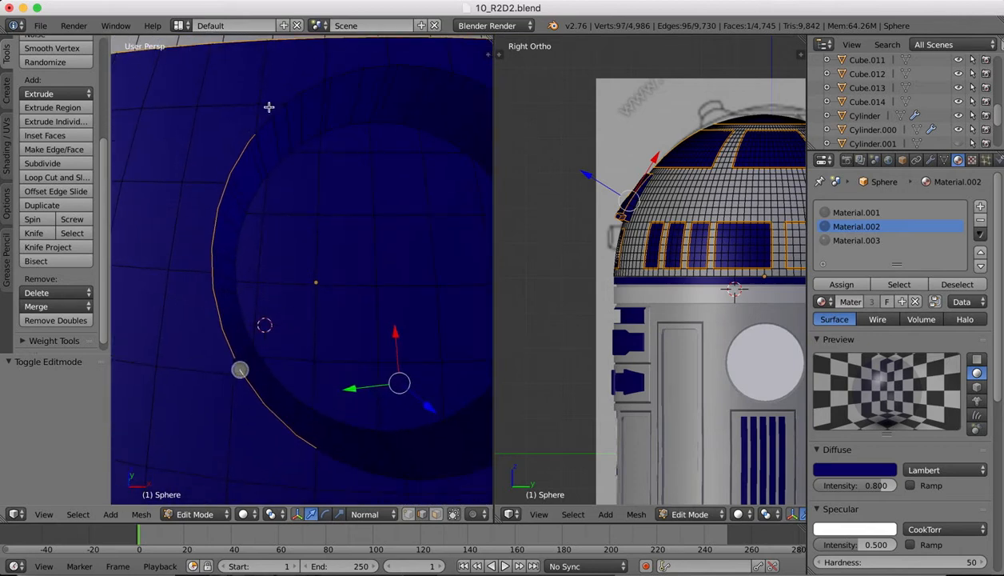
shift+right_click(264, 121)
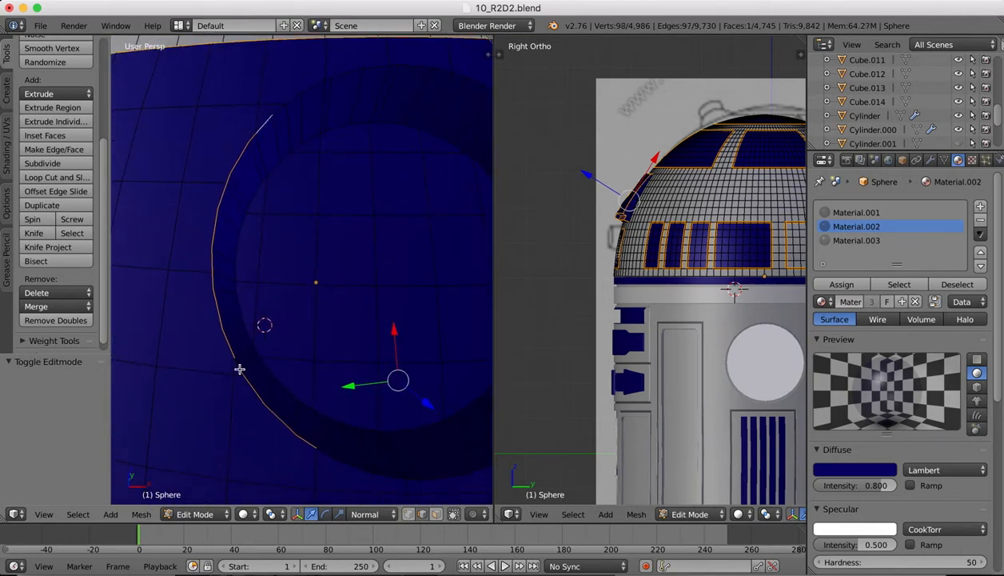
alt+shift+right_click(352, 467)
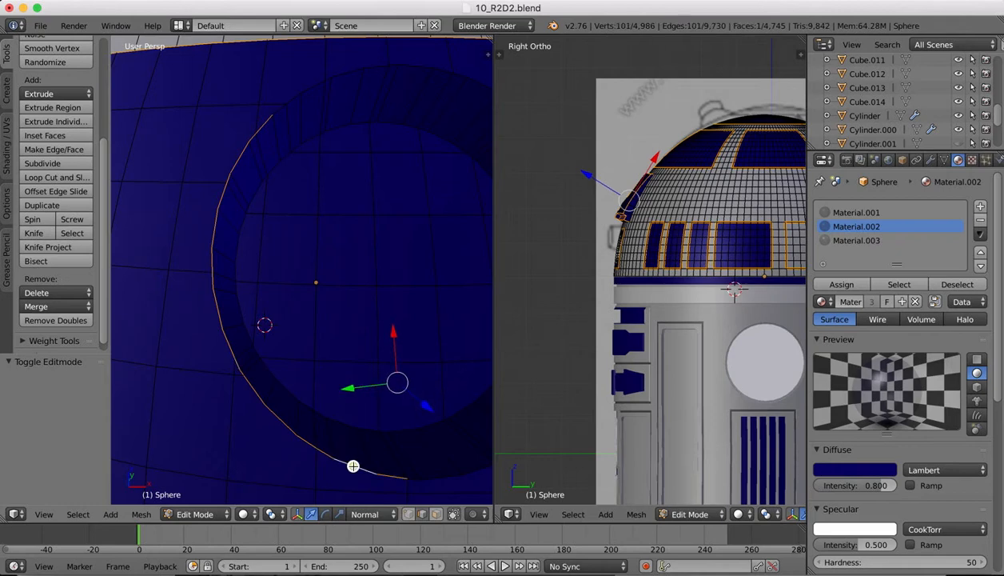
- Complete the selection of the eye recess's lower rim, including the short edge left in the gap
middle_drag(352, 466, 345, 466)
alt+shift+right_click(252, 464)
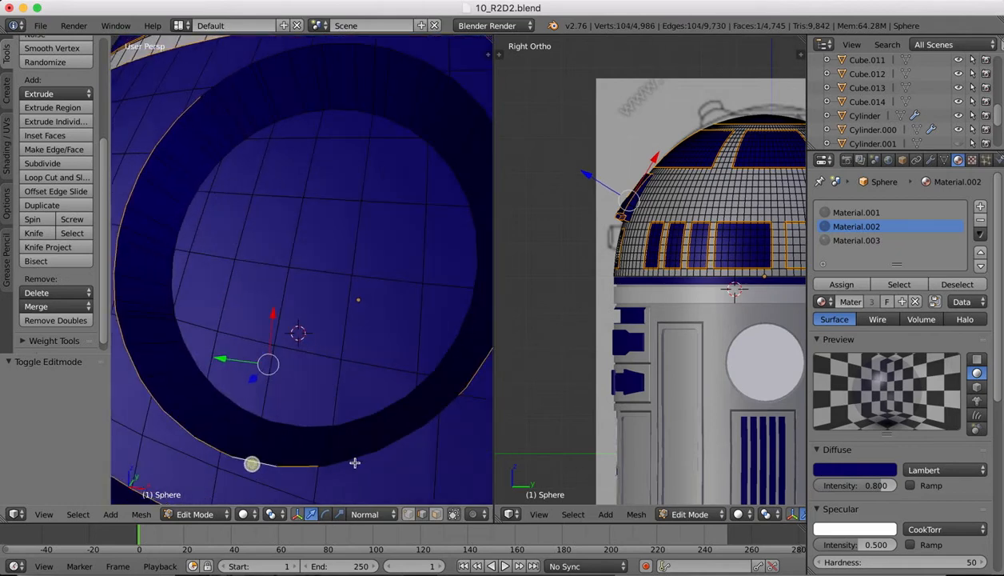
alt+shift+right_click(357, 460)
scroll(358, 459, up, 4)
scroll(212, 383, down, 2)
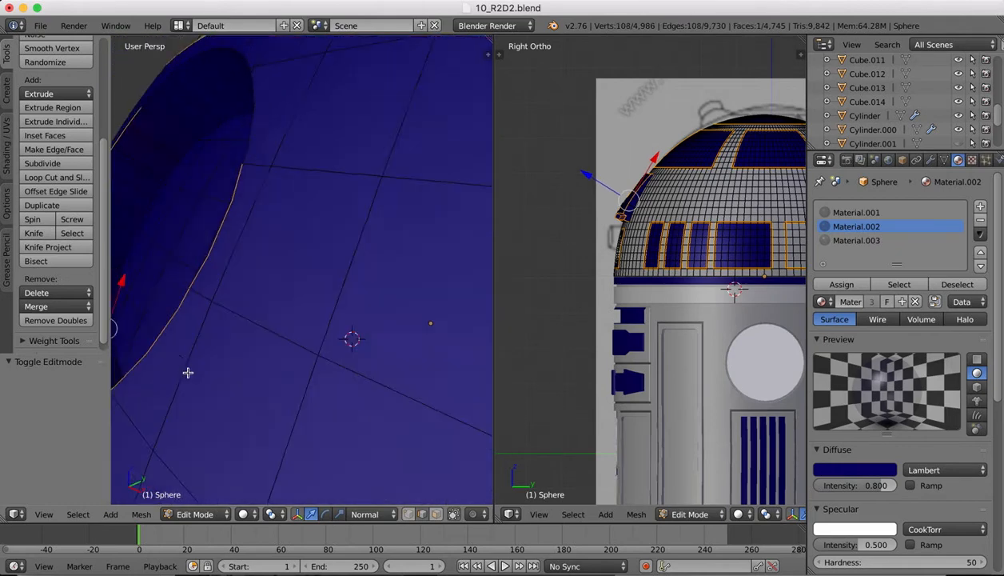
shift+right_click(183, 410)
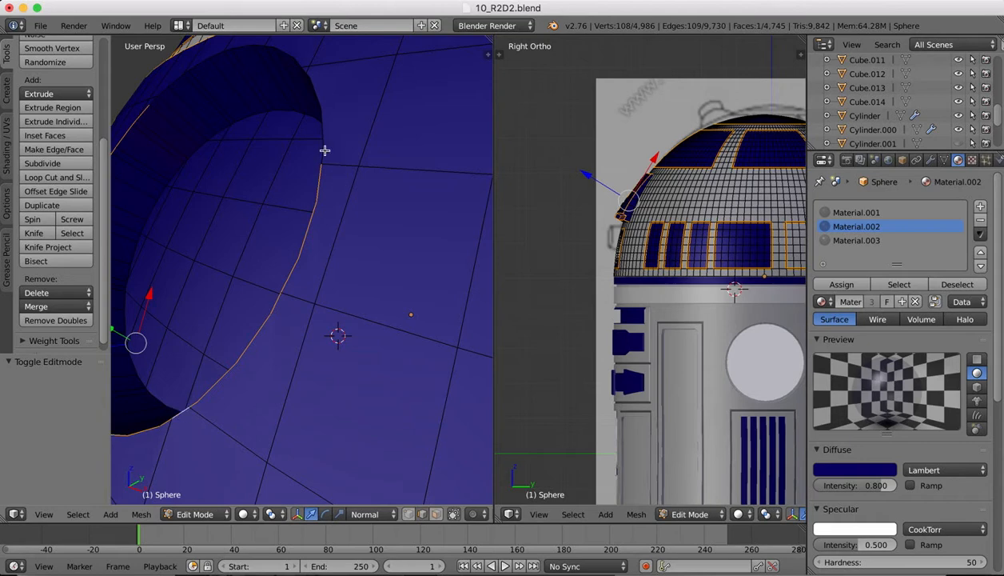
shift+right_click(324, 150)
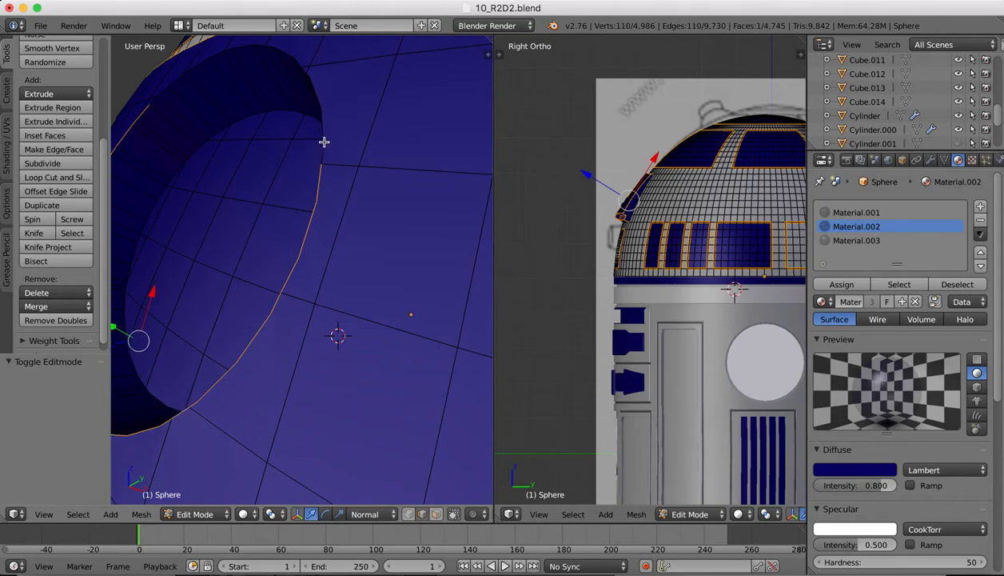
scroll(325, 139, left, 5)
right_click(324, 138)
scroll(325, 139, down, 3)
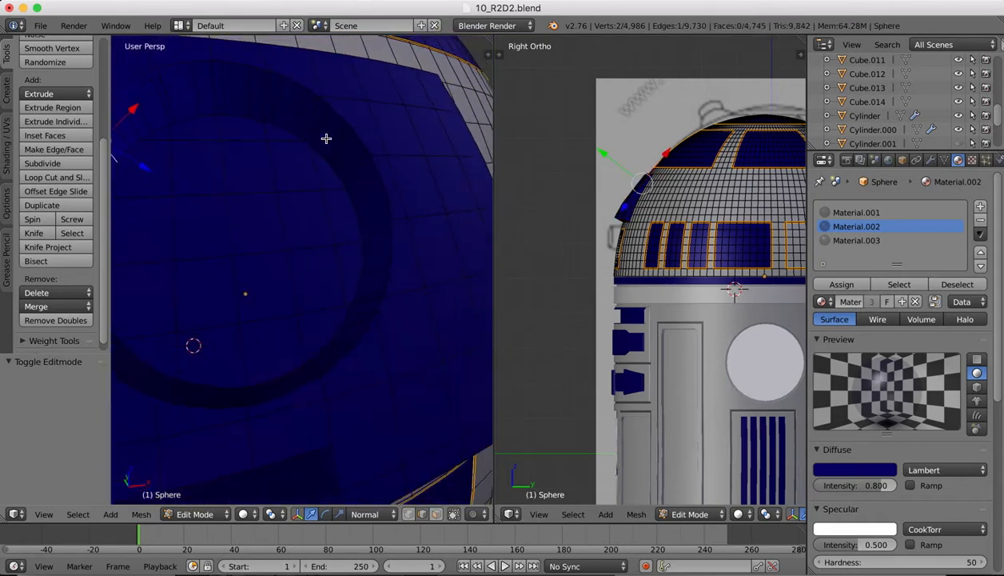
scroll(326, 138, down, 2)
key(super+z)
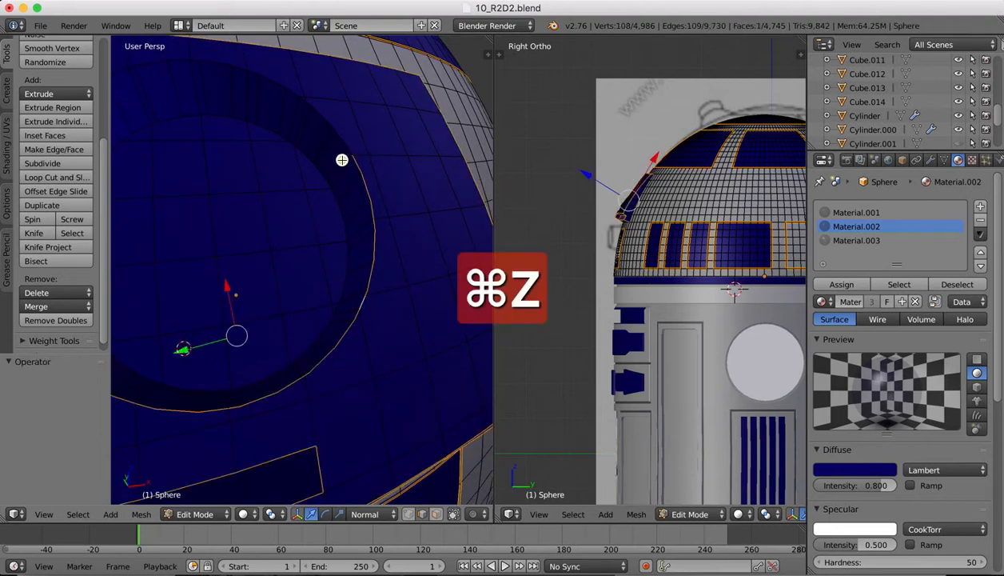
- Add the remaining outer rim edges across the upper right, top and upper left of the eye recess to the selection
alt+shift+right_click(342, 137)
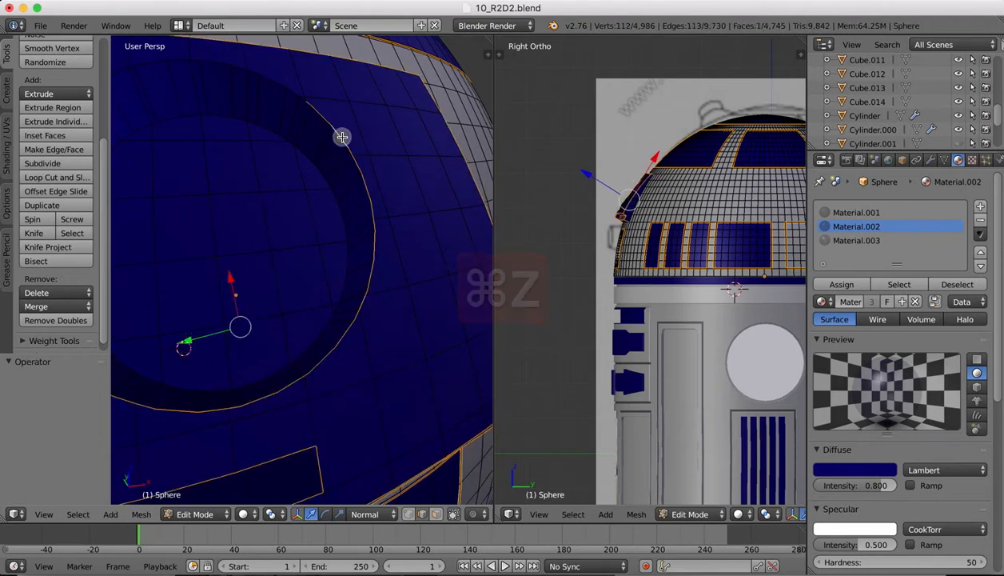
alt+shift+right_click(279, 81)
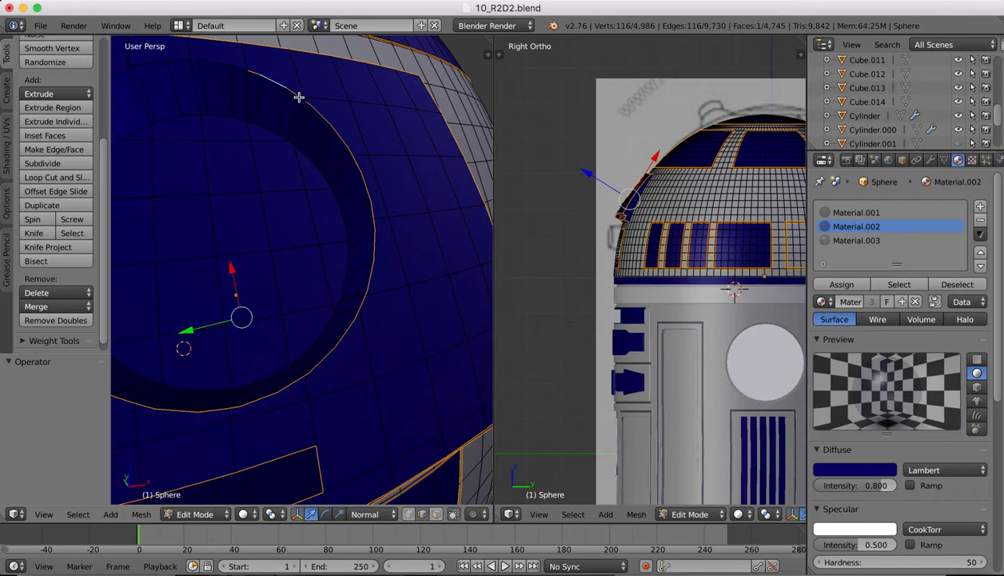
alt+shift+right_click(301, 97)
scroll(300, 98, left, 5)
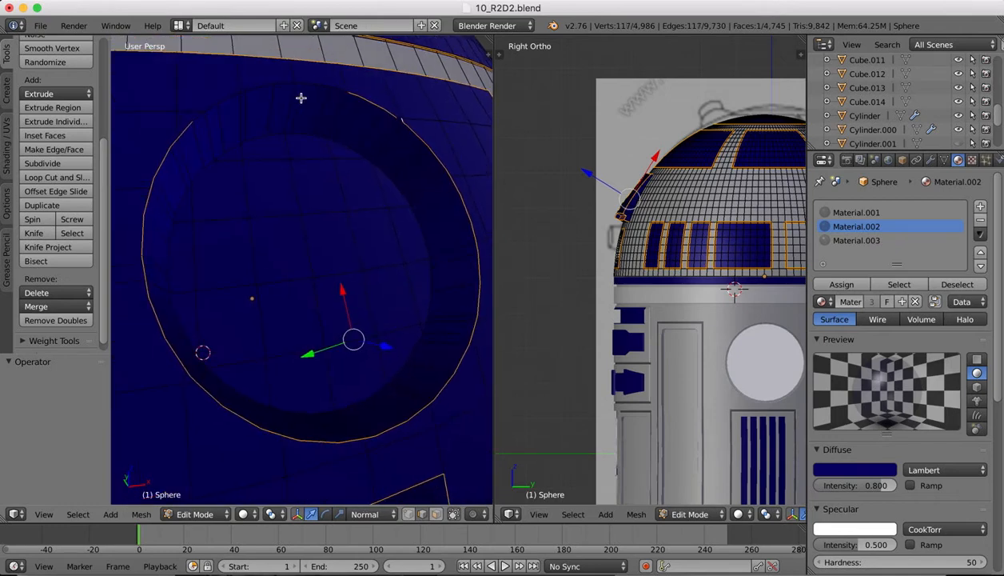
alt+shift+right_click(235, 98)
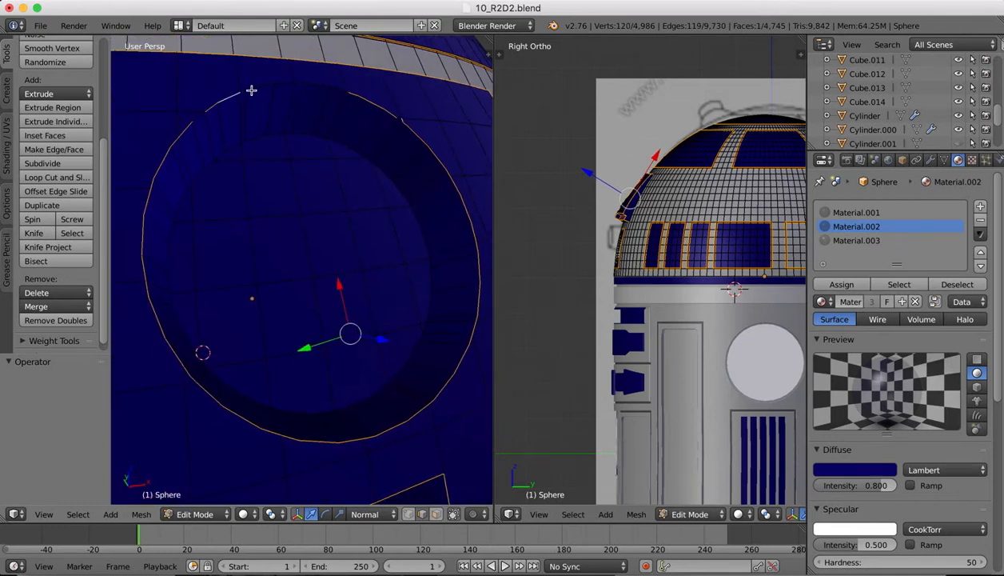
alt+shift+right_click(252, 87)
alt+shift+right_click(313, 85)
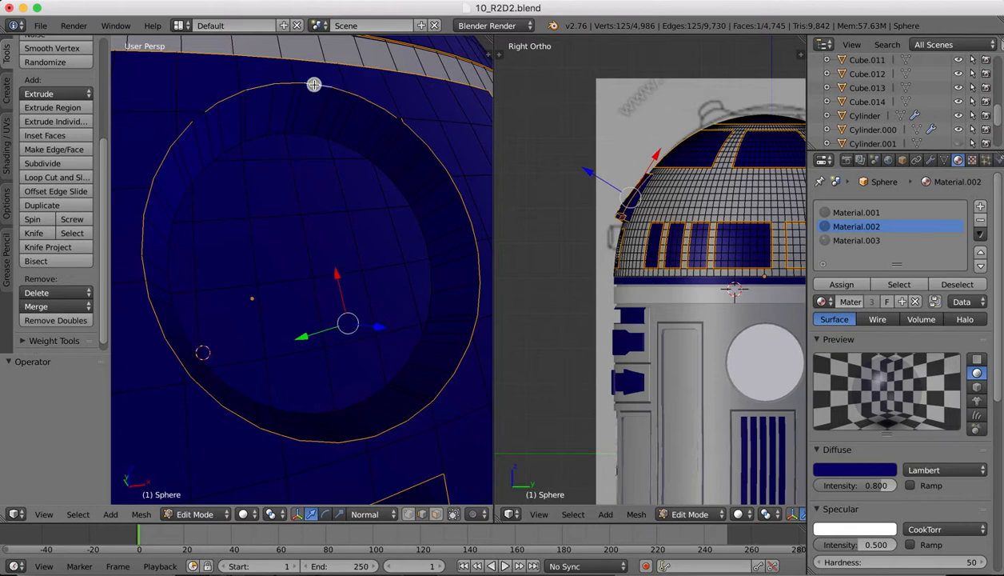
alt+shift+right_click(198, 116)
- Bevel the selected housing, slot and recess edges with an amount of 0.002 and 2 segments
scroll(331, 231, down, 6)
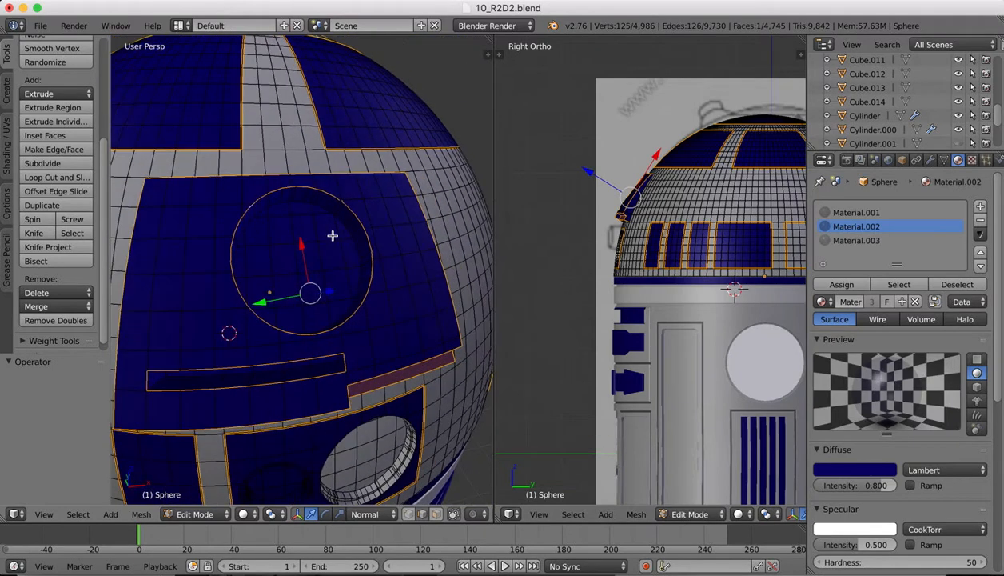
scroll(332, 235, down, 5)
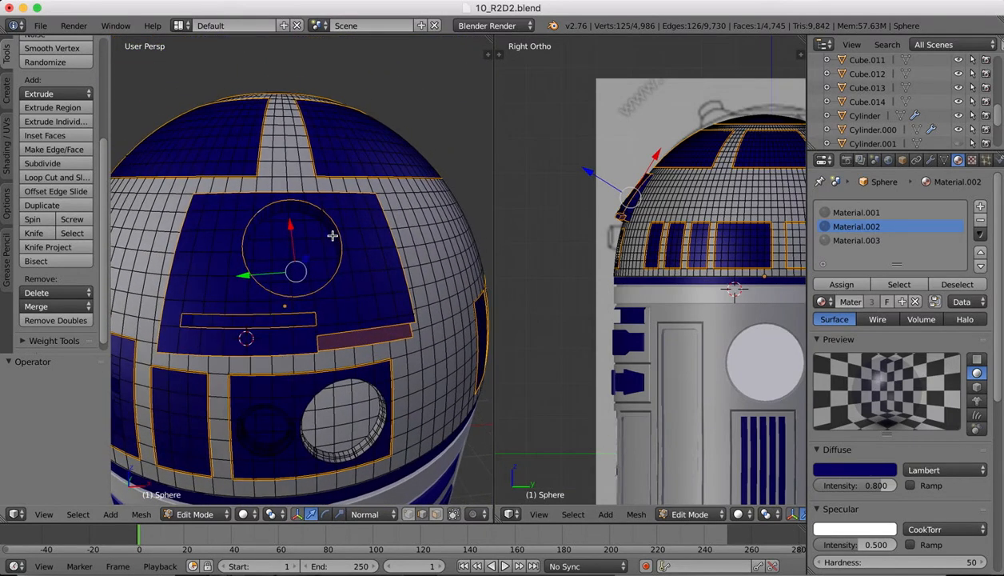
key(ctrl+b)
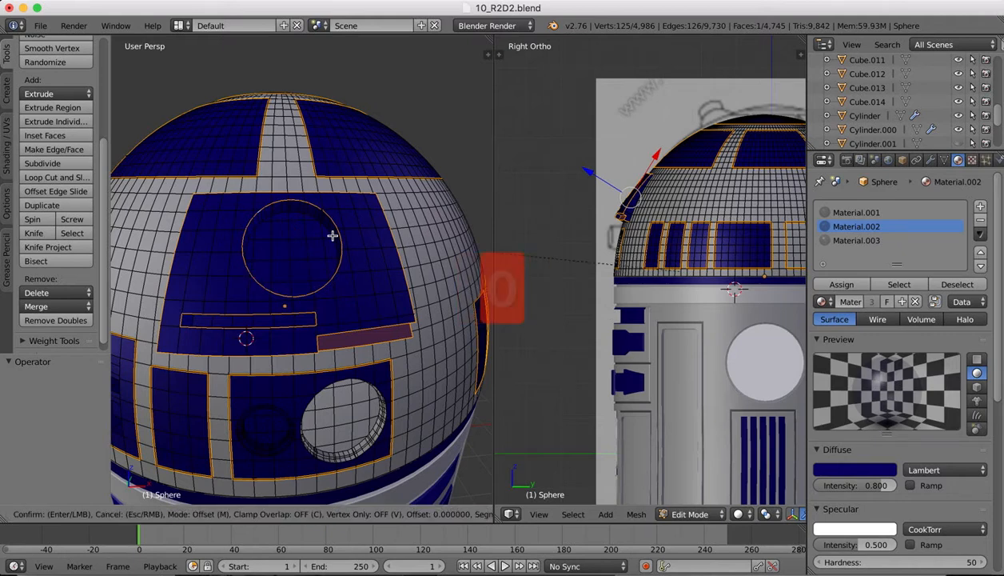
text(0.002)
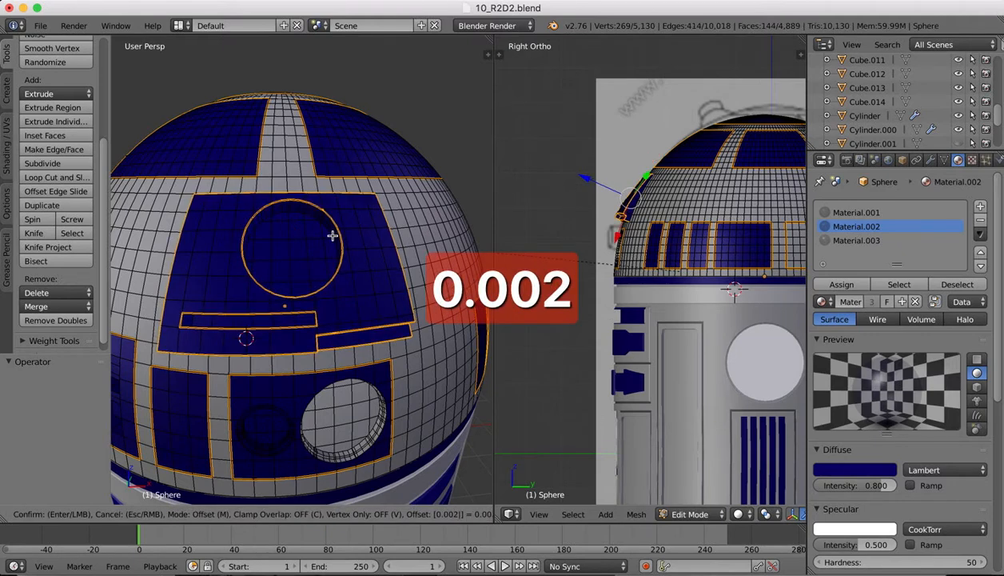
key(Return)
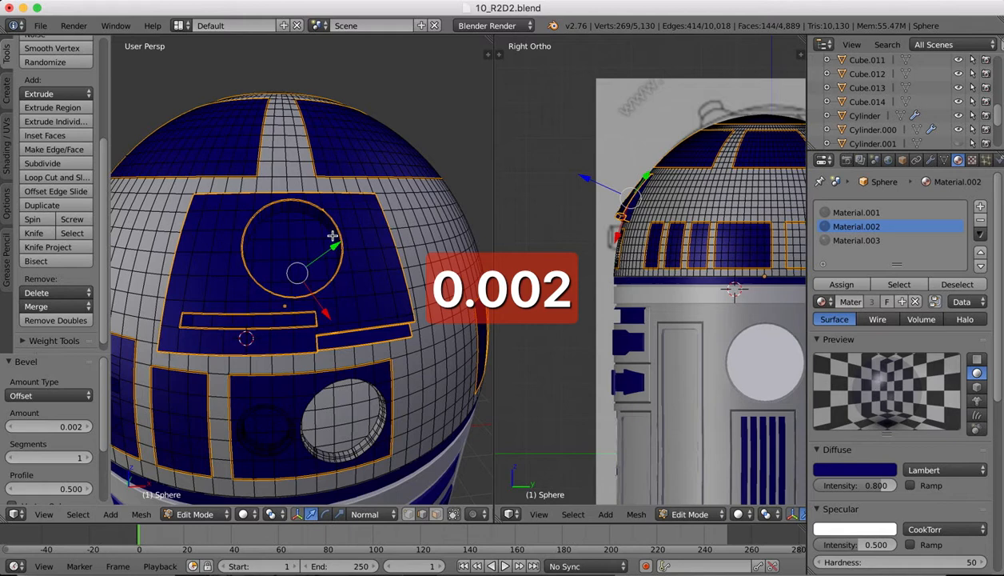
click(88, 459)
- Switch to Object Mode and examine the shading of the bevelled eye housing, slot and recess from several sides
click(196, 514)
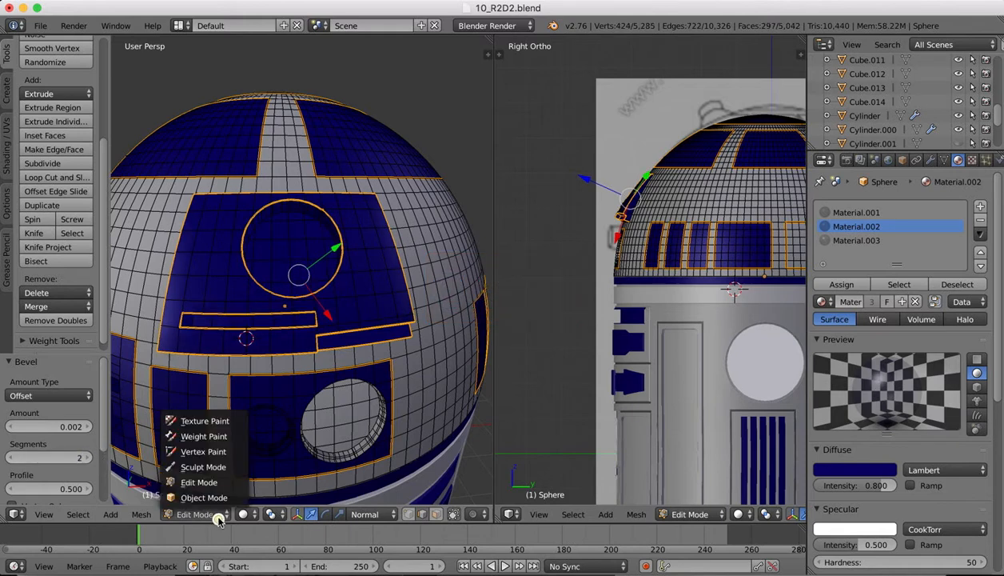
click(206, 500)
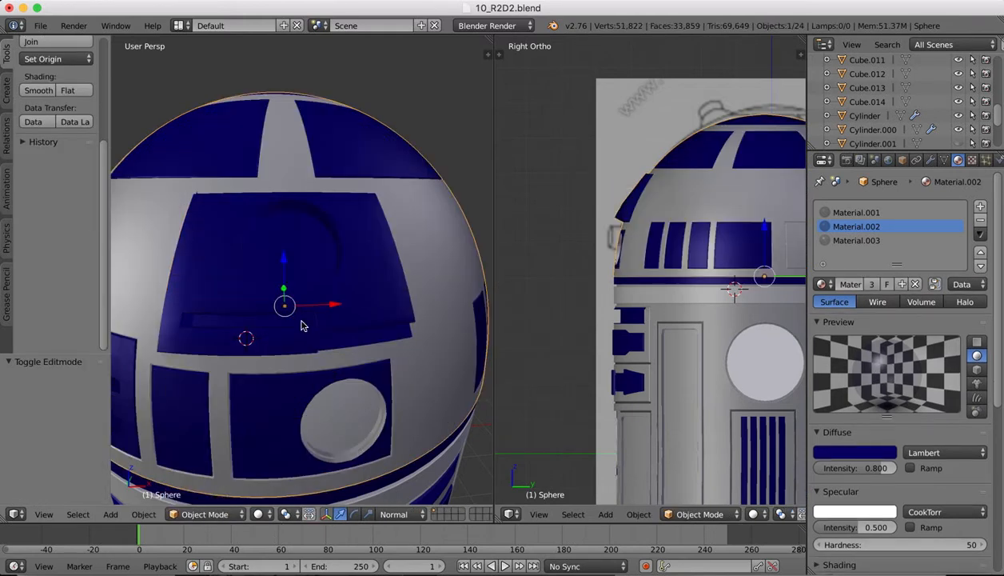
scroll(312, 280, right, 10)
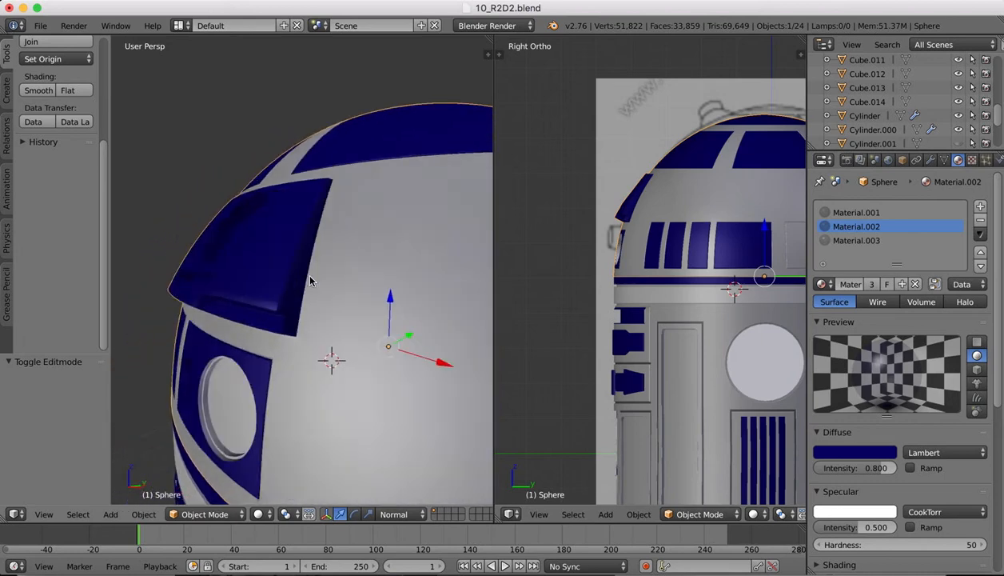
scroll(311, 281, left, 10)
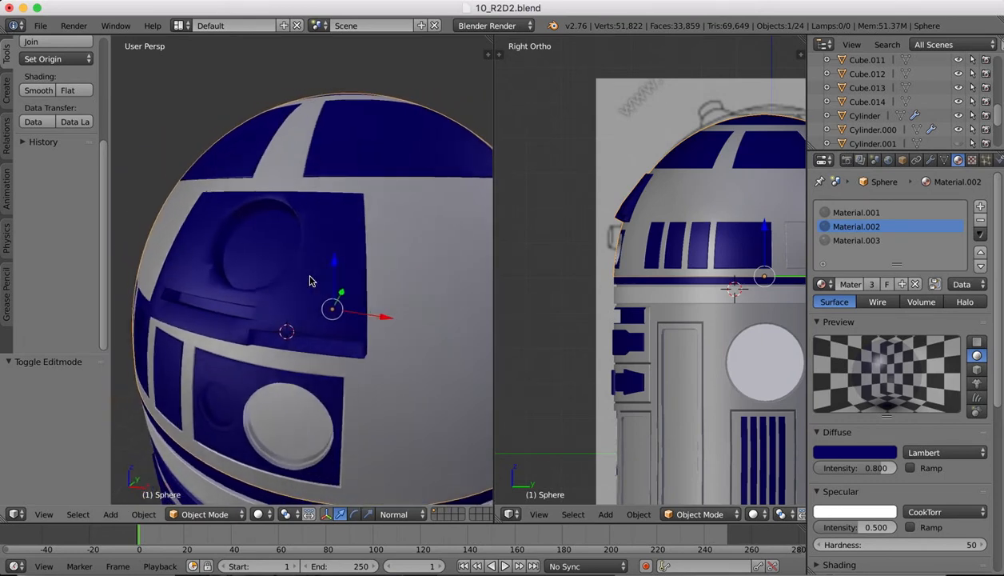
scroll(312, 281, right, 1)
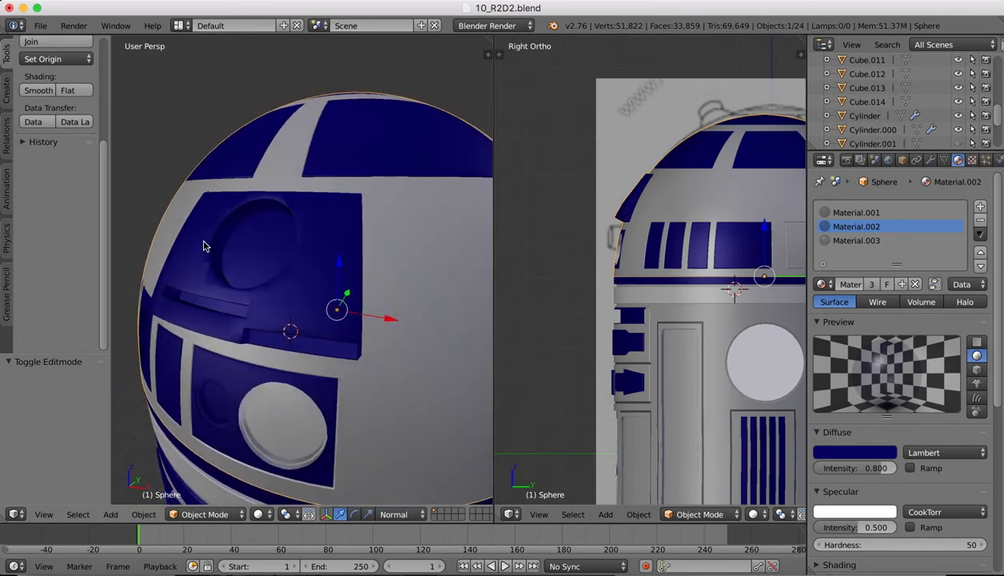
scroll(203, 246, up, 5)
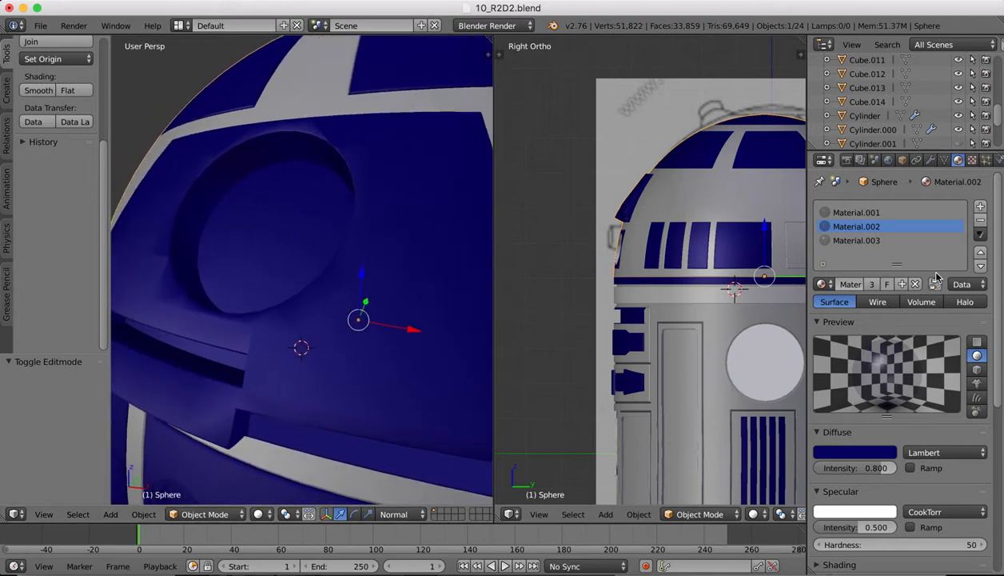
- Try different Auto Smooth angles in the dome's normals settings and set the angle back to 30°
click(945, 160)
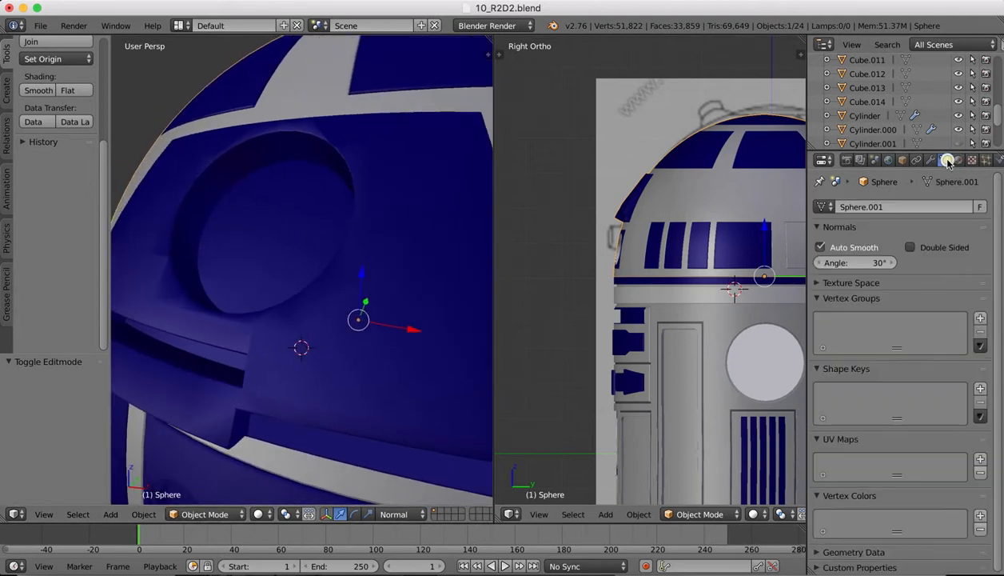
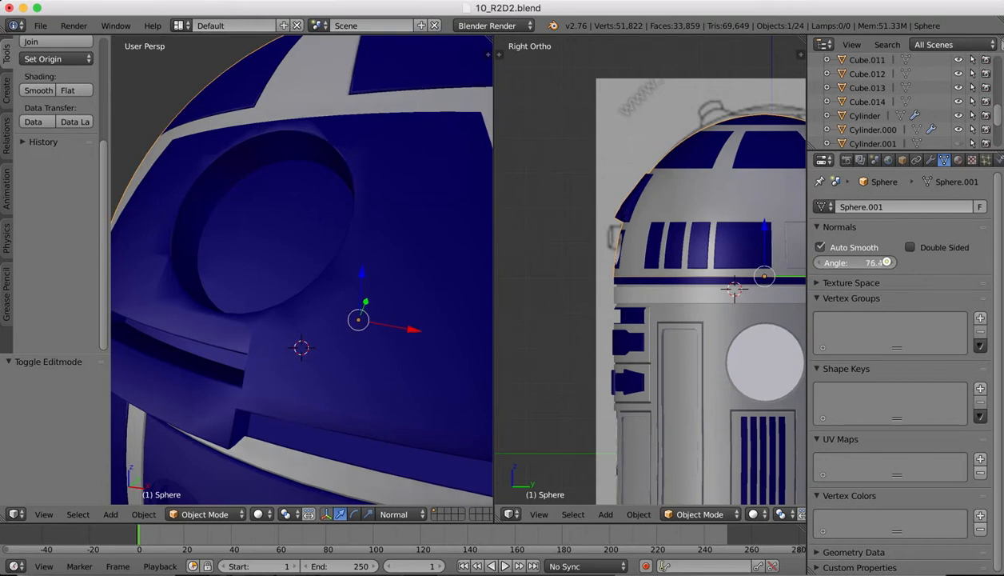
drag(887, 263, 883, 263)
click(863, 261)
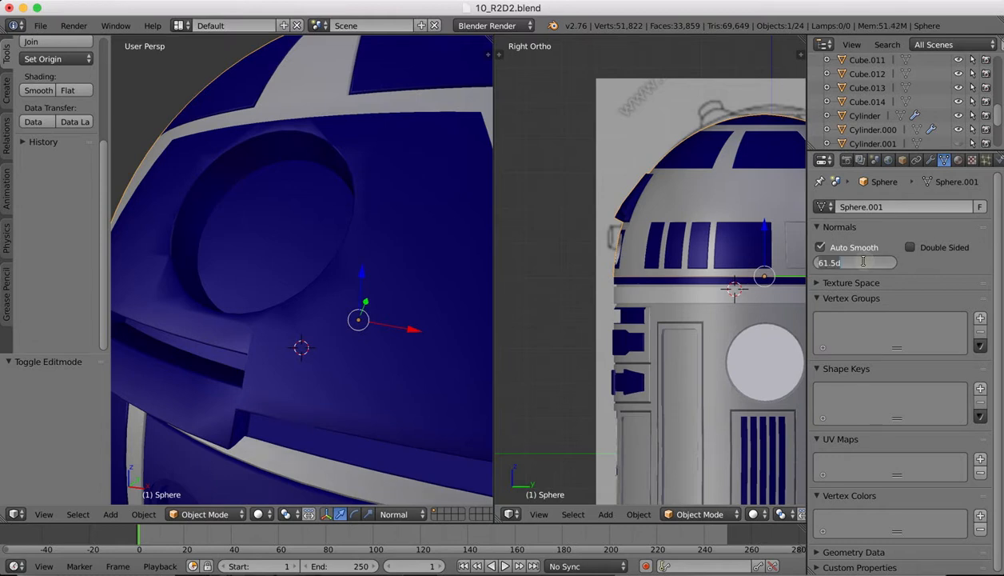
text(30)
key(Return)
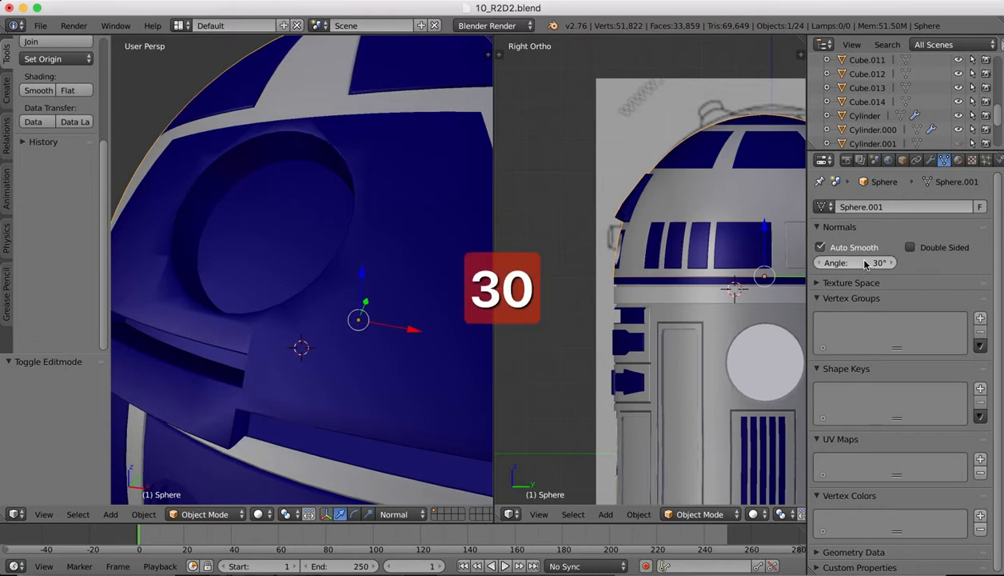
- Display the dome's modifiers, return to Edit Mode and undo the bevel on the eye housing's edges
click(930, 160)
middle_drag(305, 258, 304, 256)
click(201, 514)
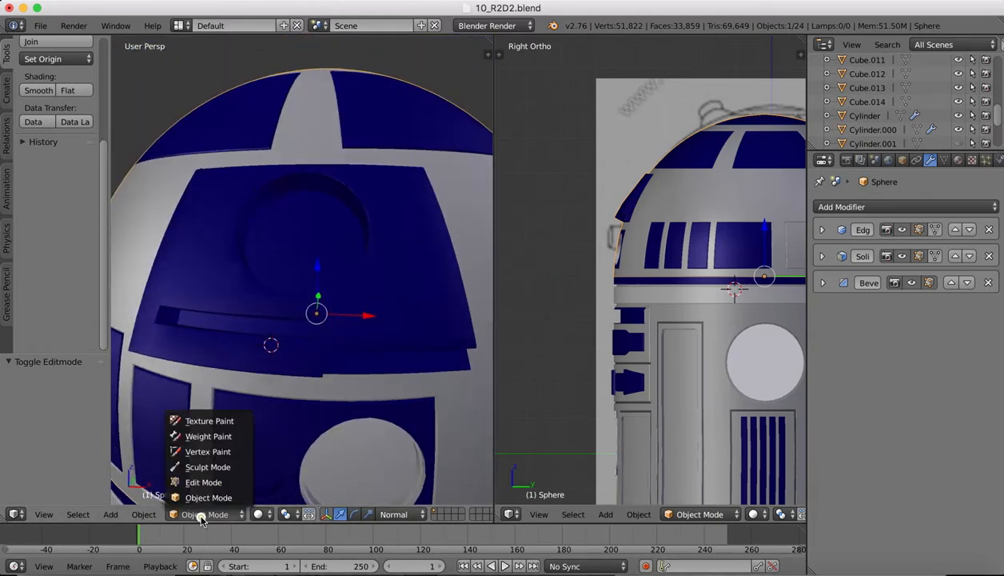
click(203, 482)
key(super+z)
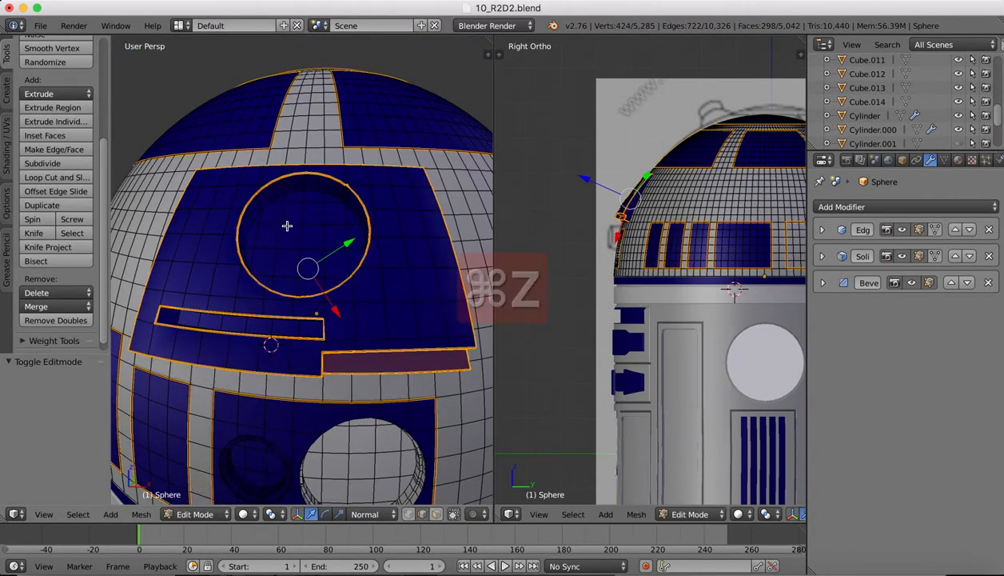
key(super+z)
key(super+z)
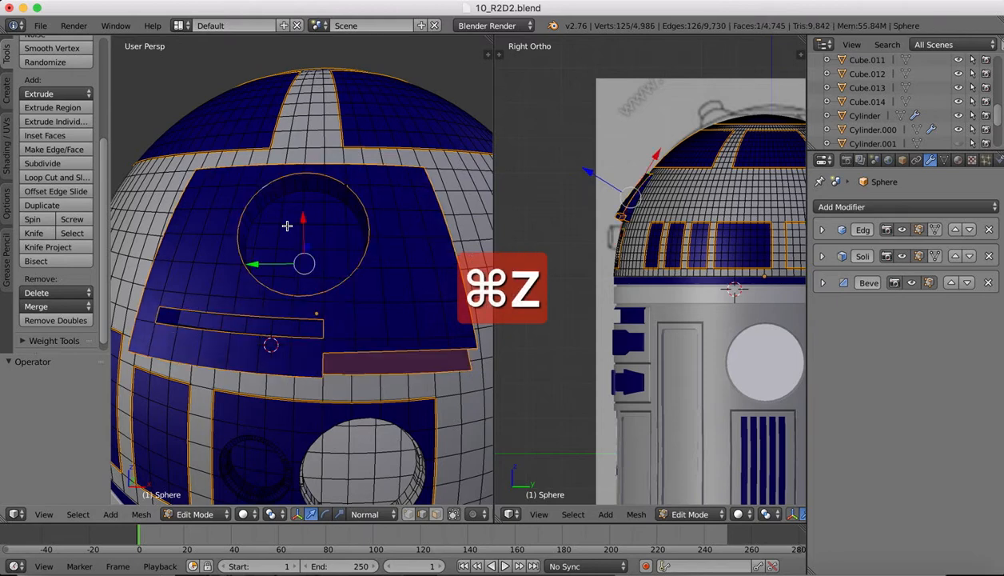
- Examine the eye housing without the bevel in Object Mode and return to Edit Mode
click(194, 514)
click(198, 496)
scroll(329, 277, down, 3)
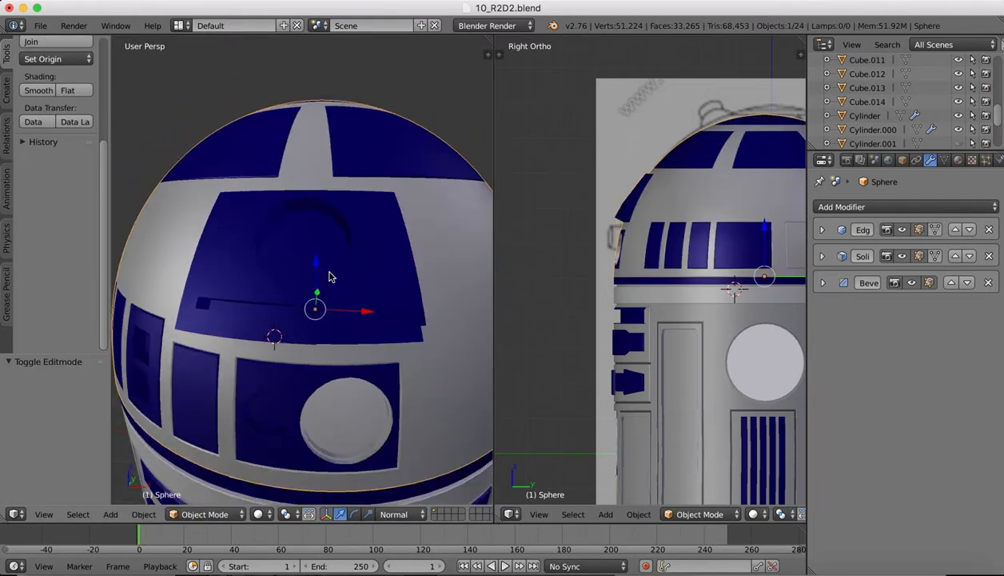
scroll(329, 277, left, 5)
click(211, 517)
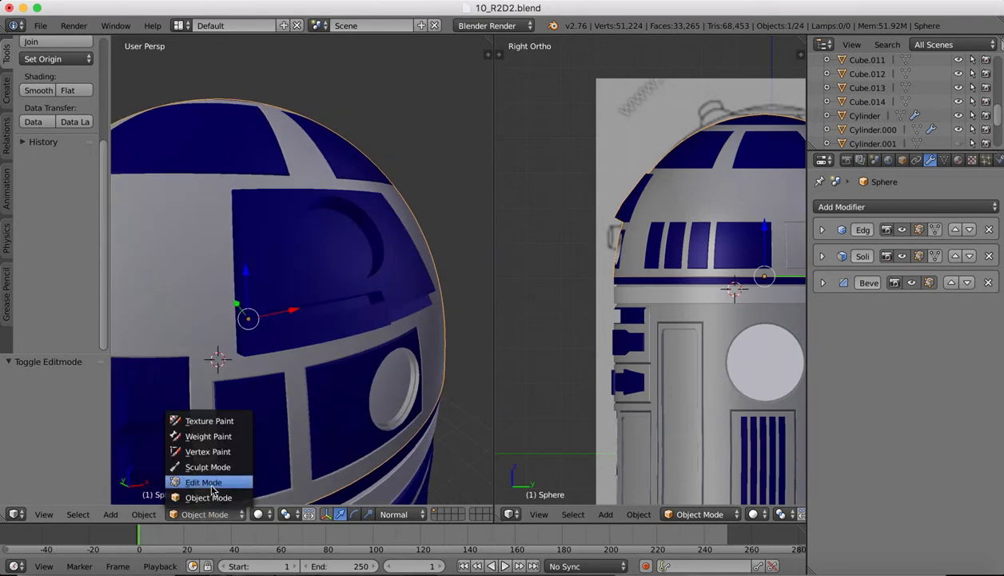
click(203, 482)
scroll(285, 242, up, 3)
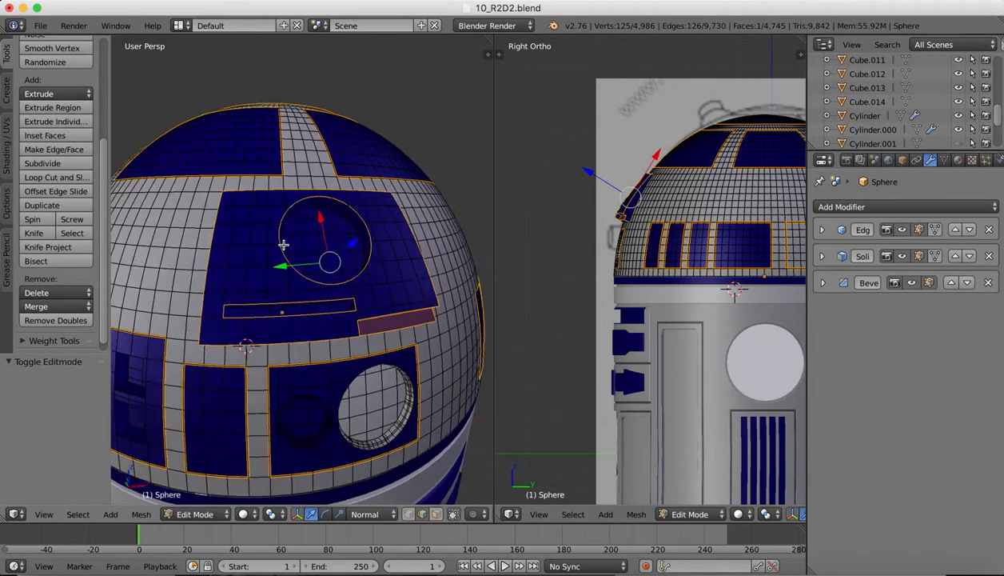
- Start a new edge selection with the left, top and right borders of the eye housing's front face
right_click(212, 233)
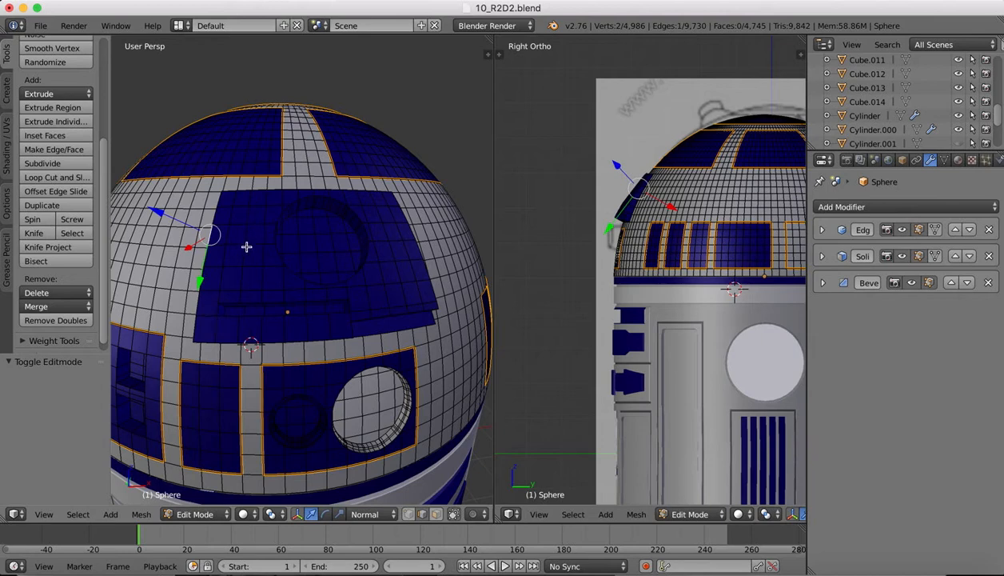
alt+right_click(201, 303)
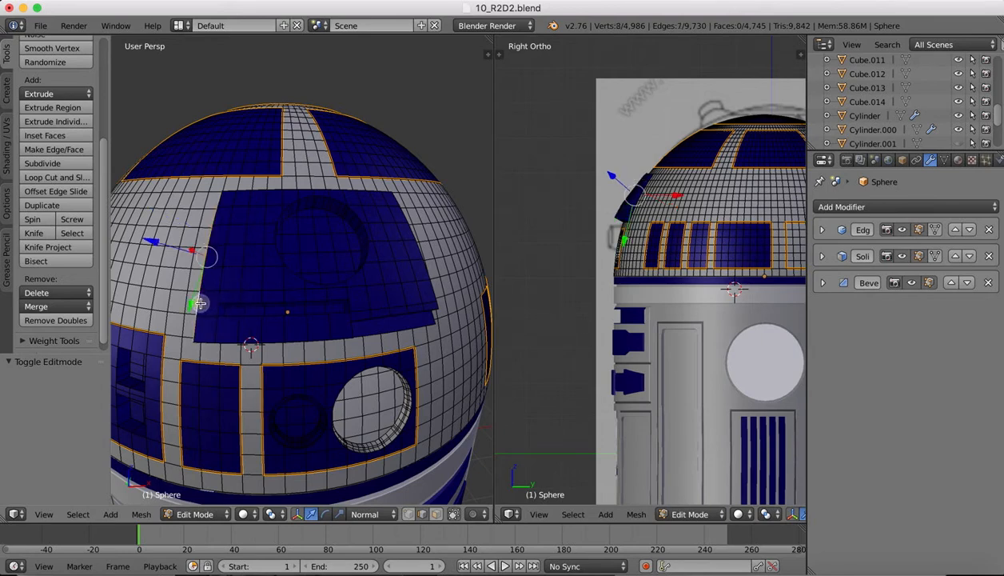
alt+shift+right_click(260, 189)
alt+shift+right_click(397, 200)
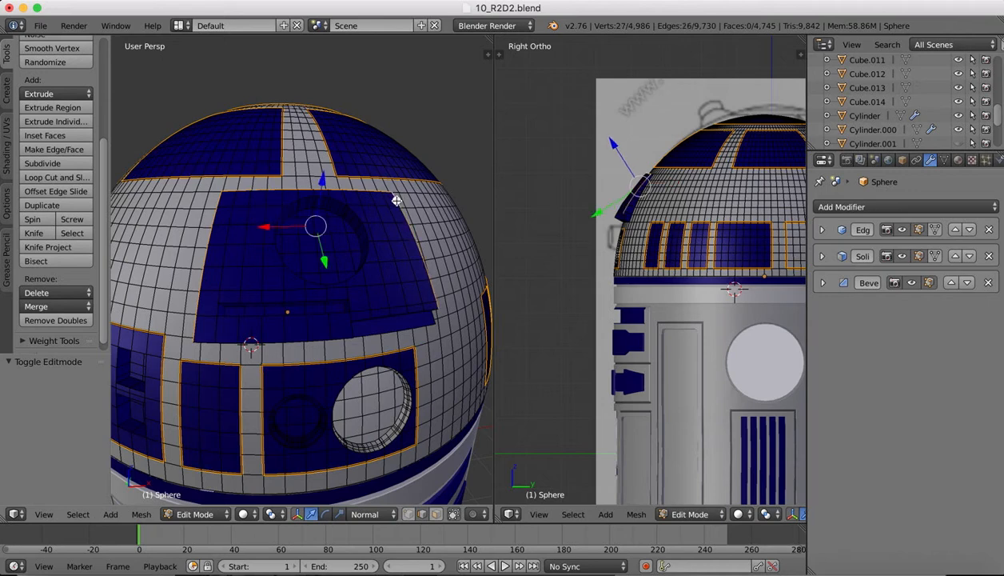
alt+shift+right_click(432, 306)
- Add the lower border edges of the eye housing and of its stepped notch to the selection
scroll(387, 297, up, 5)
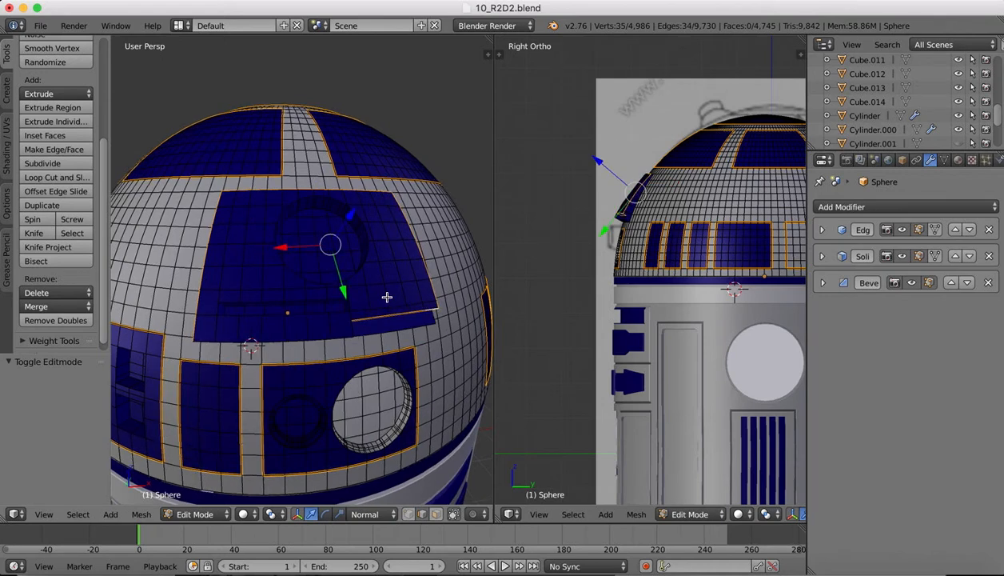
middle_drag(387, 297, 409, 282)
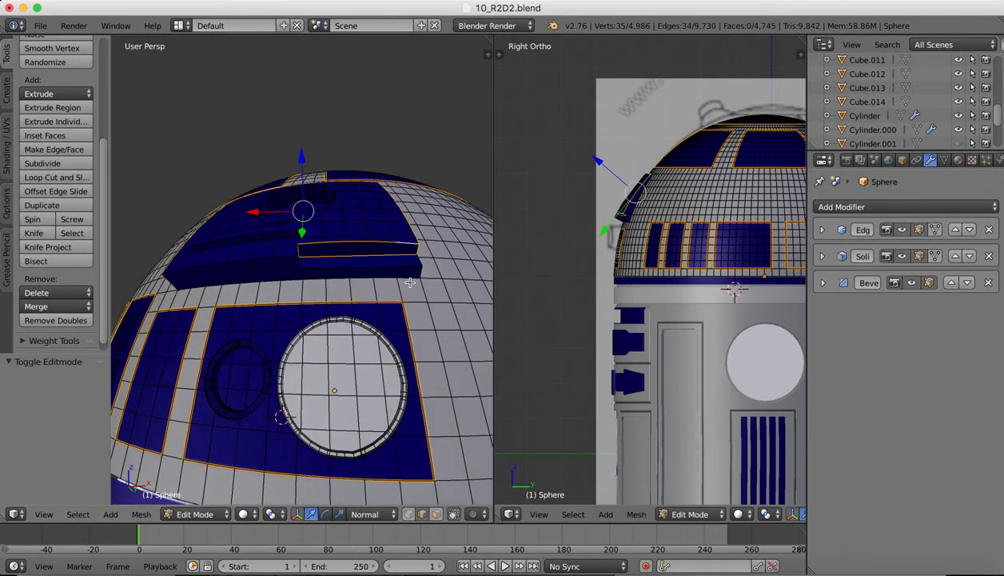
alt+shift+right_click(284, 256)
alt+shift+right_click(308, 266)
scroll(309, 266, right, 5)
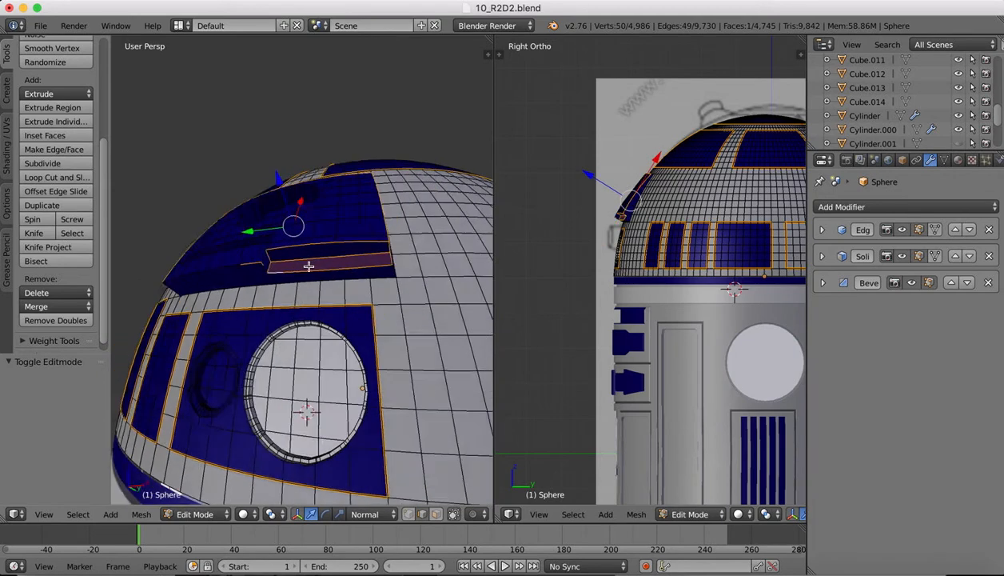
- Add the short edge at the housing's lower outer corner and the short edge at the notch's inner end to the selection
scroll(309, 266, right, 5)
shift+right_click(308, 292)
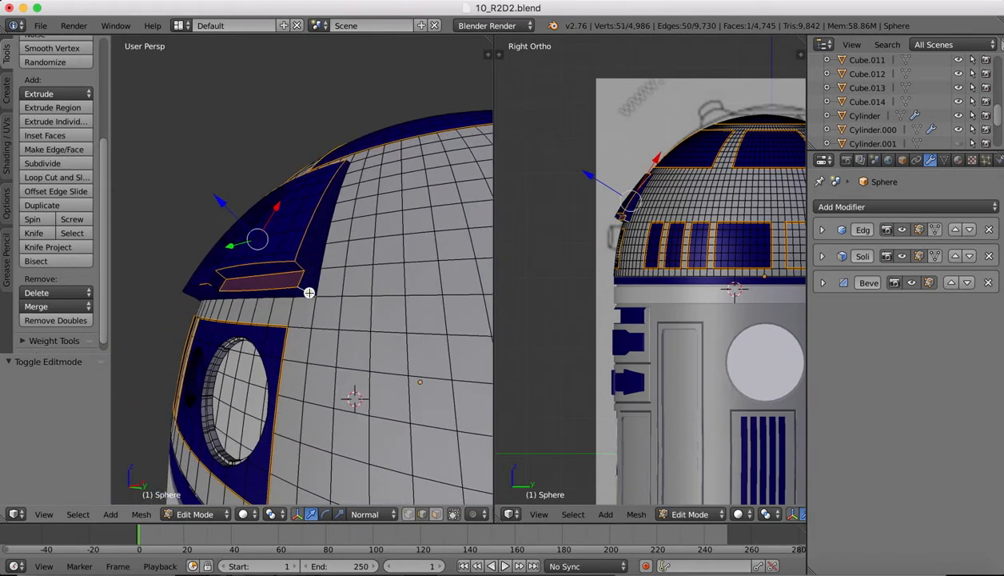
scroll(201, 258, up, 6)
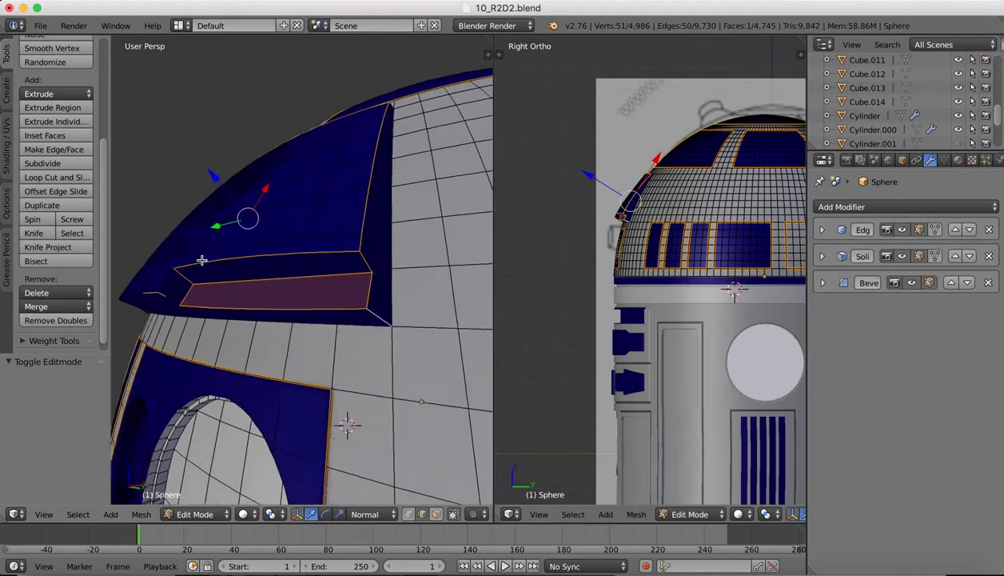
shift+right_click(236, 279)
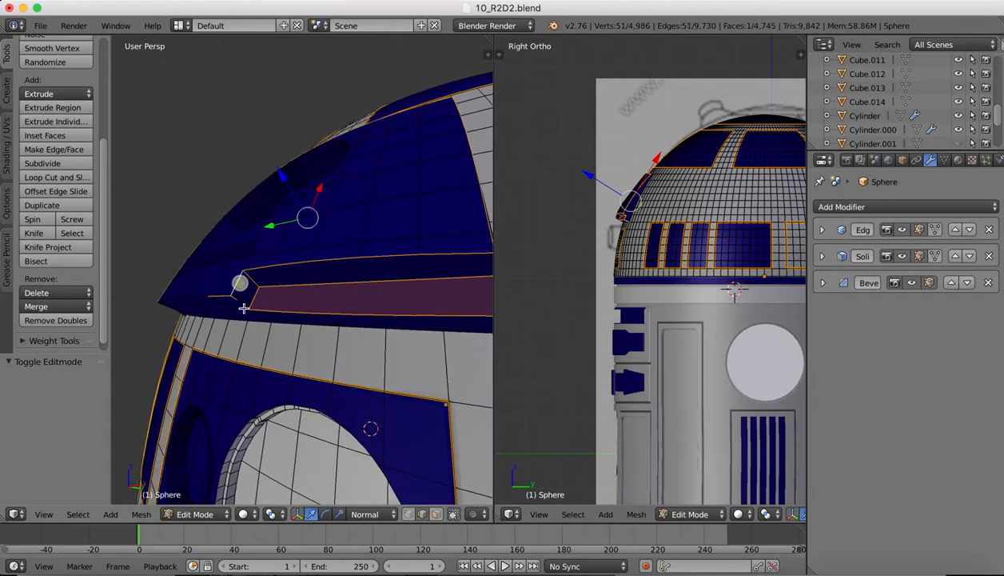
- Add the notch's remaining end edge, the housing's lower front border beside it and the adjacent lower corner edge to the selection
shift+right_click(239, 303)
scroll(245, 303, left, 5)
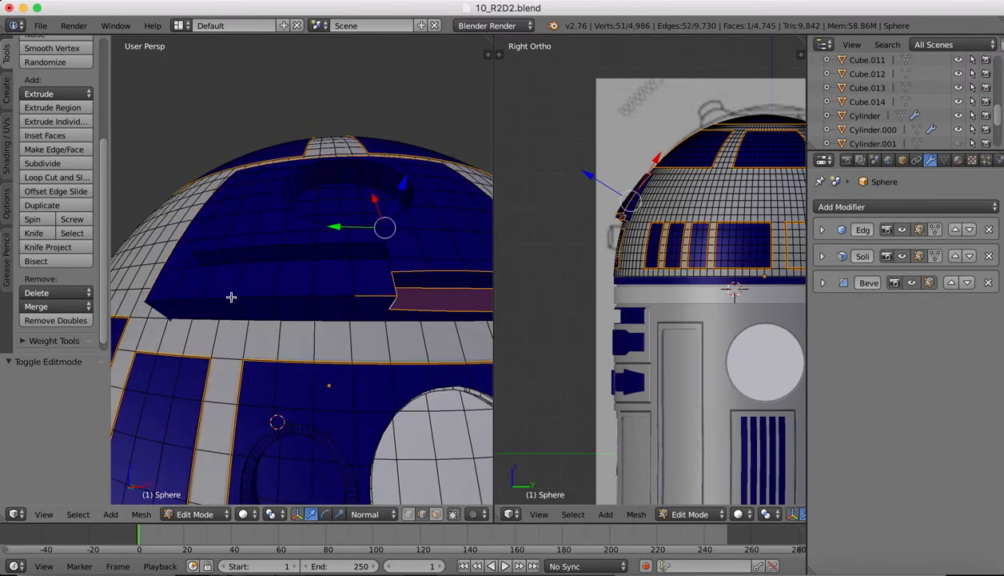
alt+shift+right_click(231, 297)
scroll(232, 297, left, 5)
shift+right_click(223, 311)
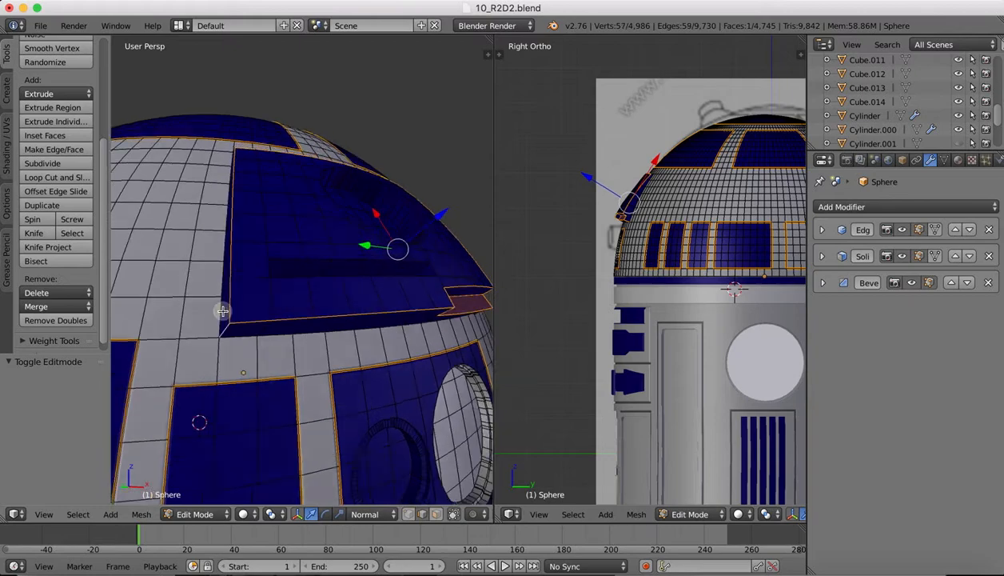
- Add the short depth edges at the eye housing's two upper corners to the edge selection
scroll(228, 300, down, 5)
shift+right_click(228, 251)
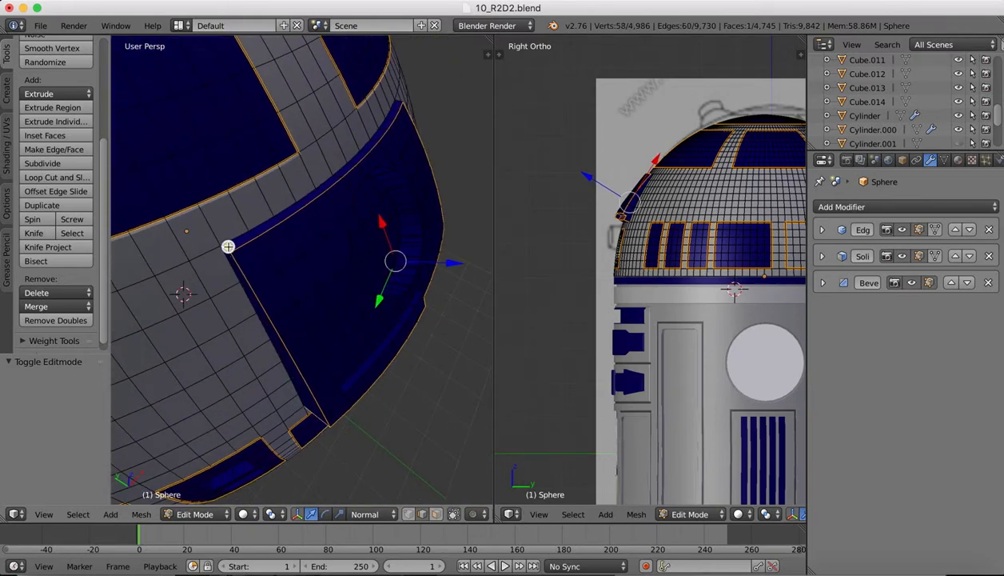
scroll(351, 168, left, 5)
scroll(352, 173, right, 3)
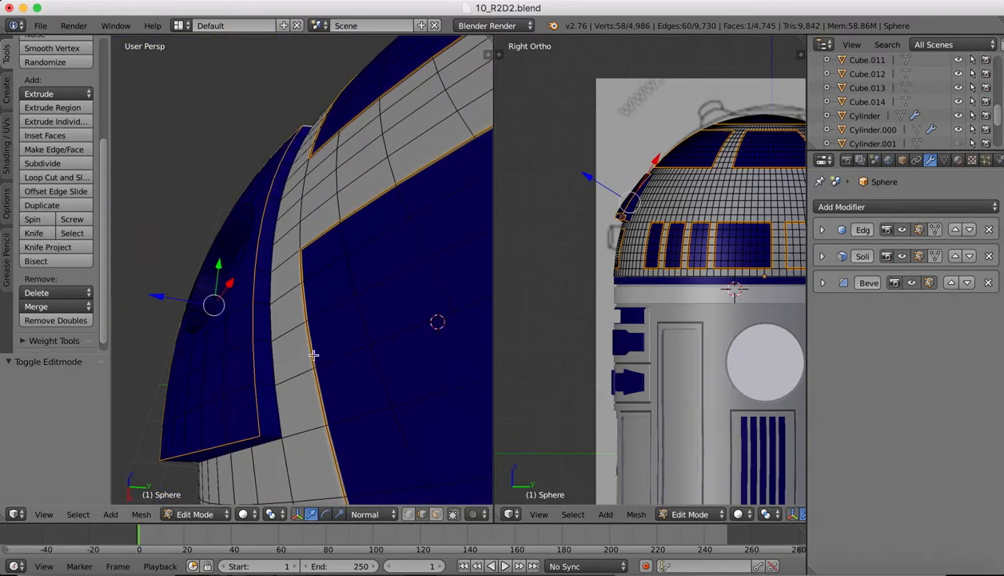
shift+right_click(270, 433)
scroll(270, 396, left, 10)
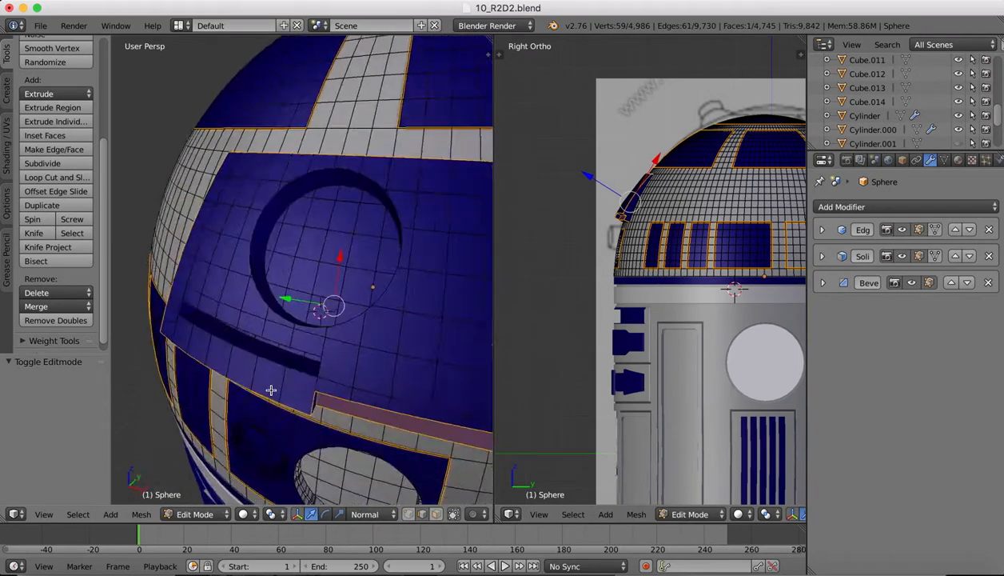
scroll(271, 389, down, 5)
scroll(274, 250, up, 10)
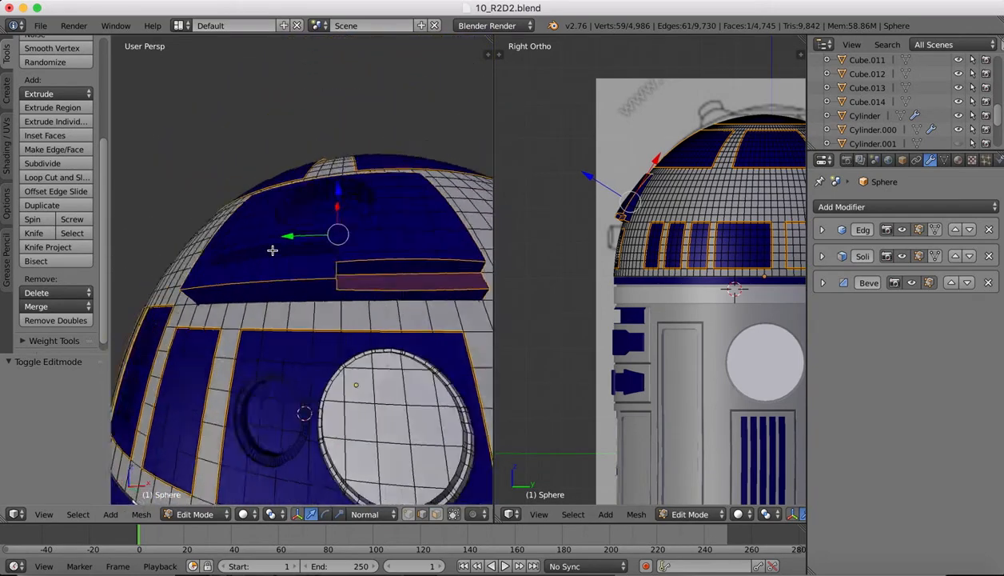
- Try a bevel of 0.002 with 2 segments on the housing's selected border edges and examine its corners in Object Mode
key(ctrl+b)
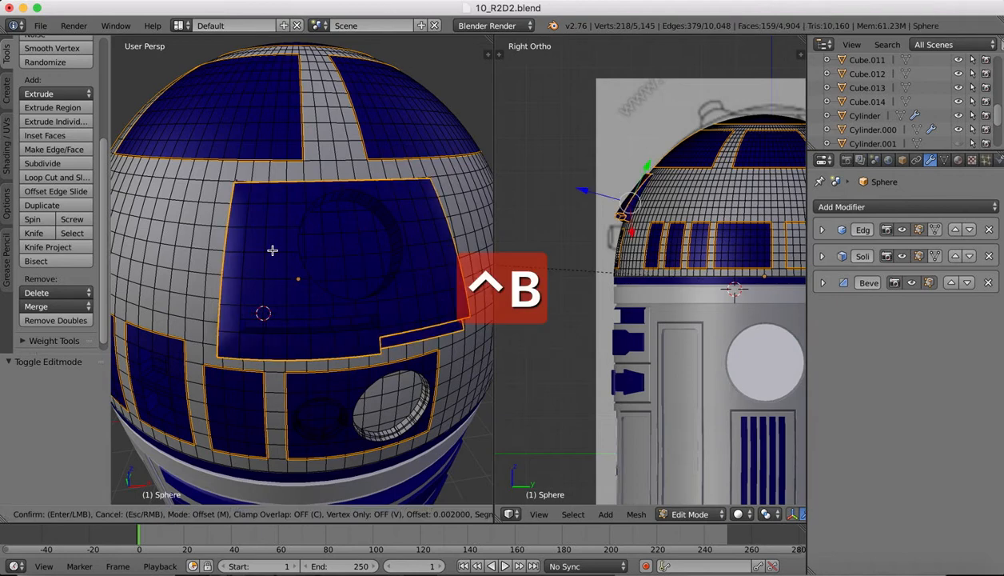
click(272, 251)
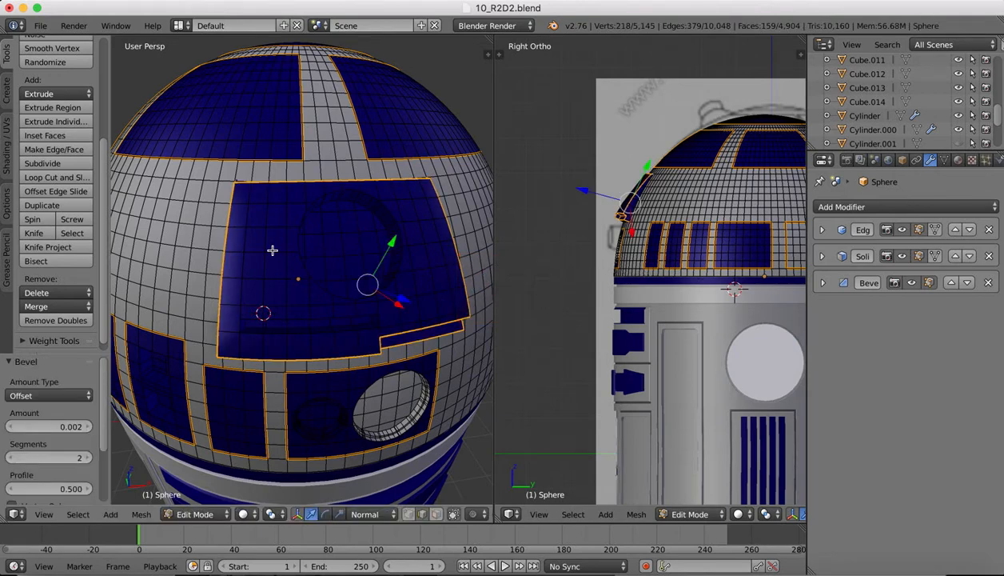
click(194, 514)
click(201, 496)
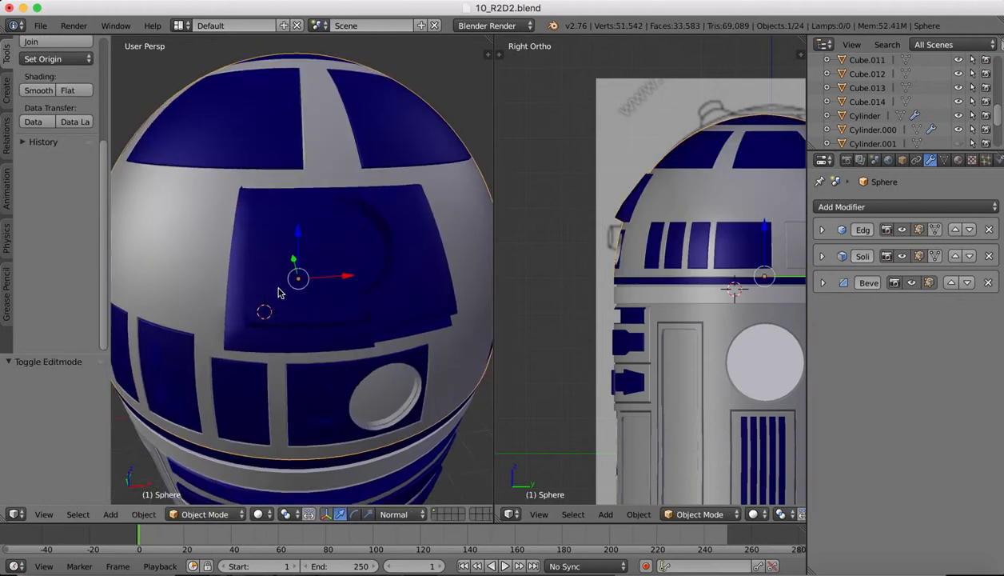
scroll(279, 292, left, 10)
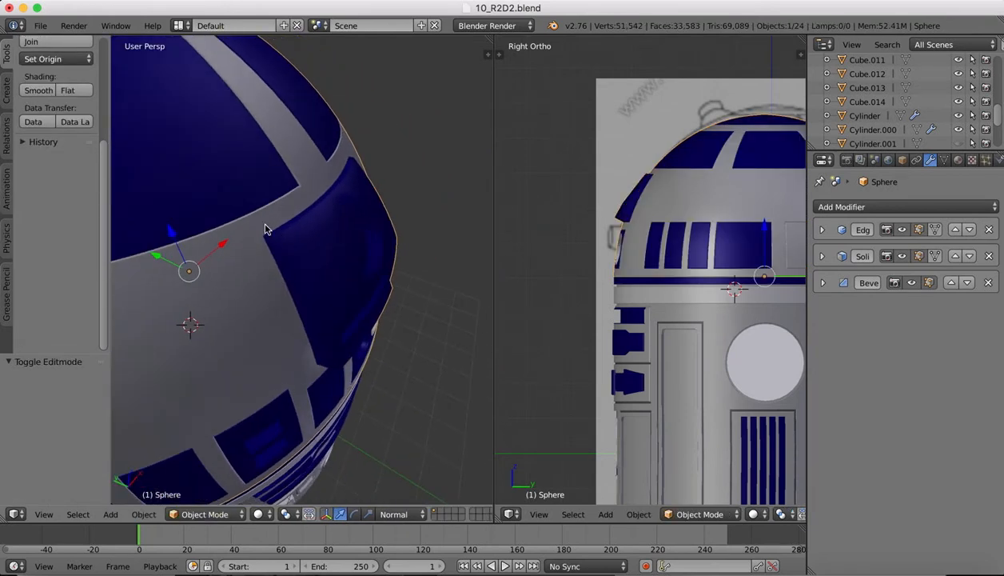
scroll(266, 230, up, 5)
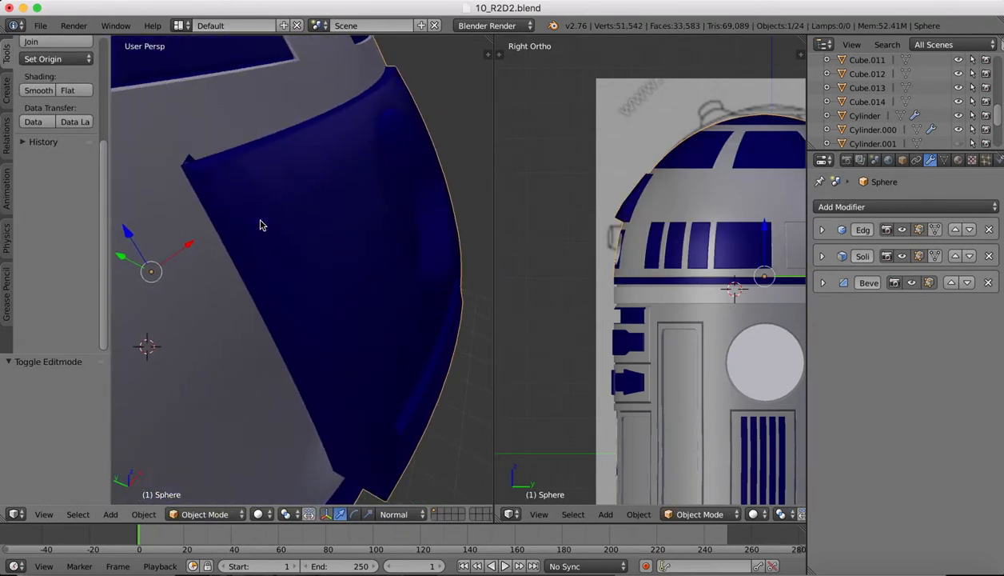
- Undo the last bevel and drop the border selection in Edit Mode by selecting a single edge near the housing's slot
key(super+z)
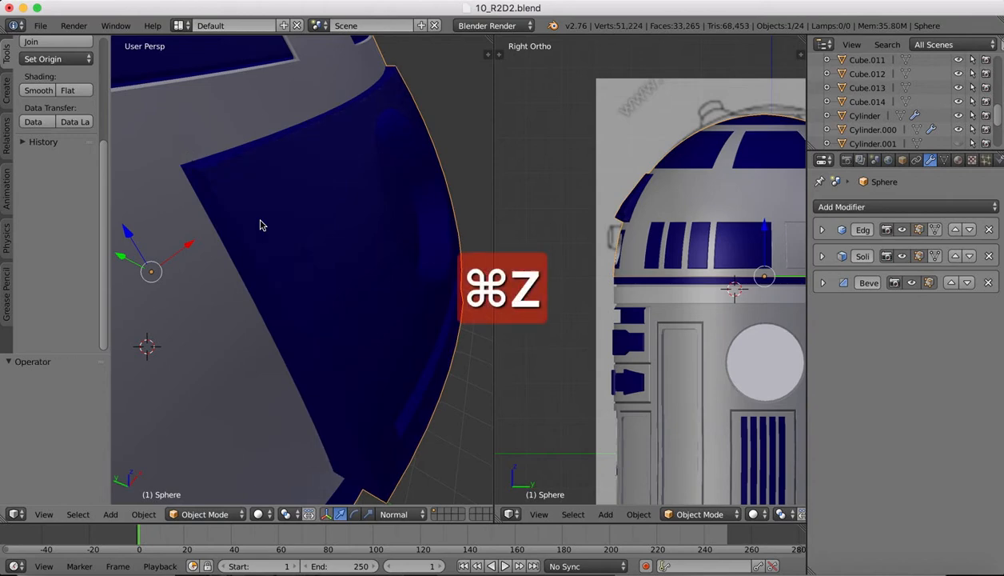
click(207, 514)
click(209, 485)
scroll(210, 153, up, 3)
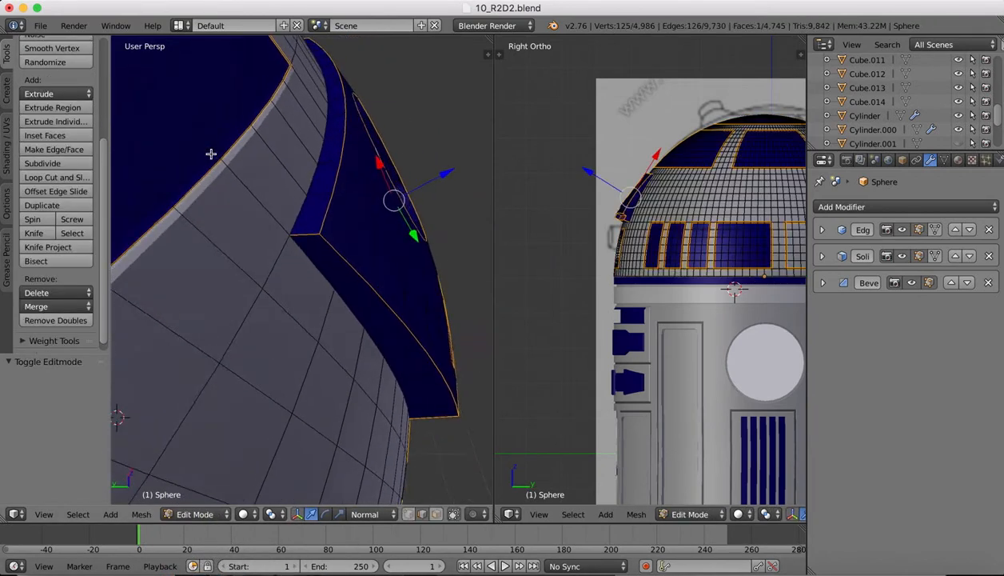
scroll(211, 153, down, 3)
scroll(211, 153, up, 5)
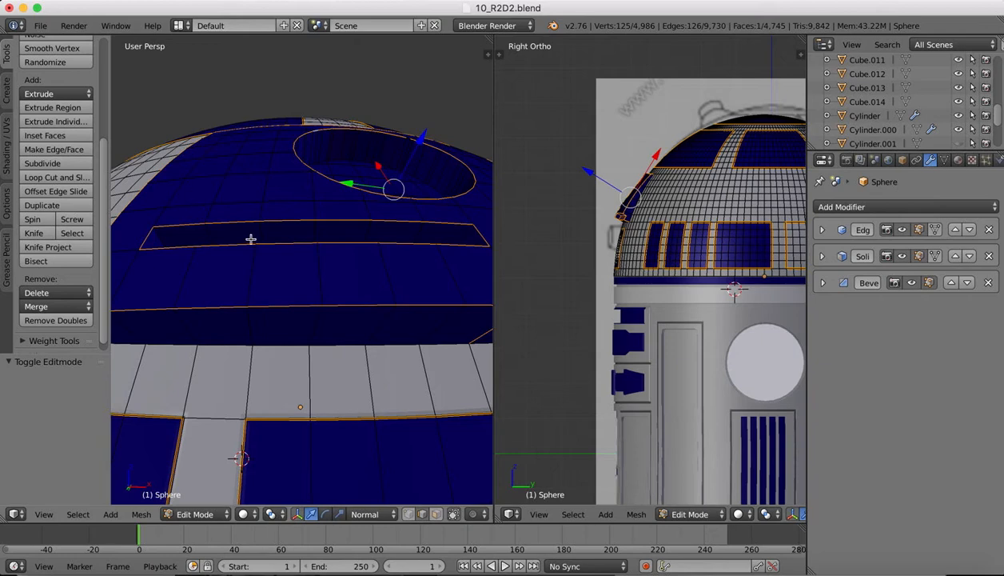
right_click(250, 238)
scroll(285, 266, down, 6)
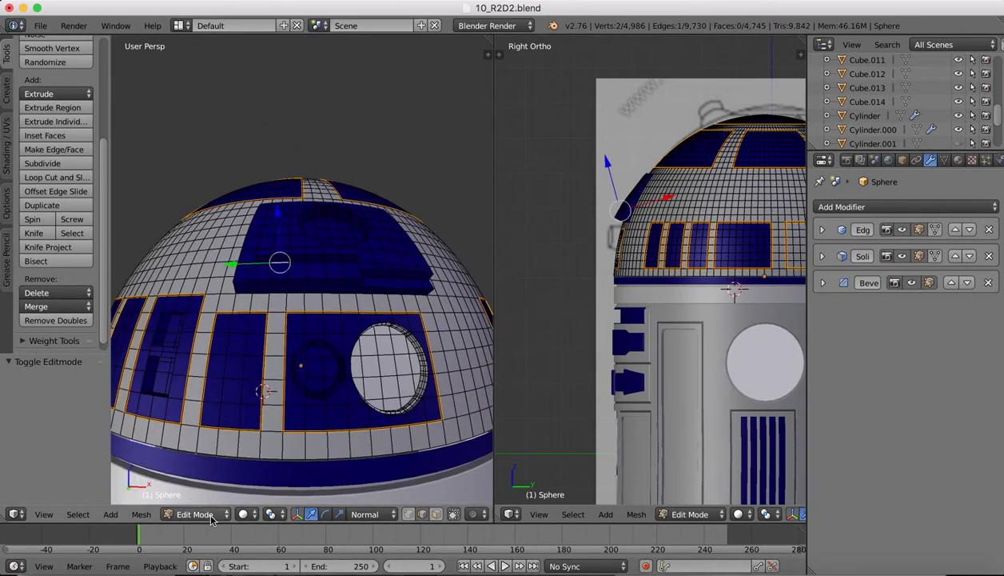
- Examine the unbevelled eye housing in Object Mode from the front, from below and from the side
click(204, 497)
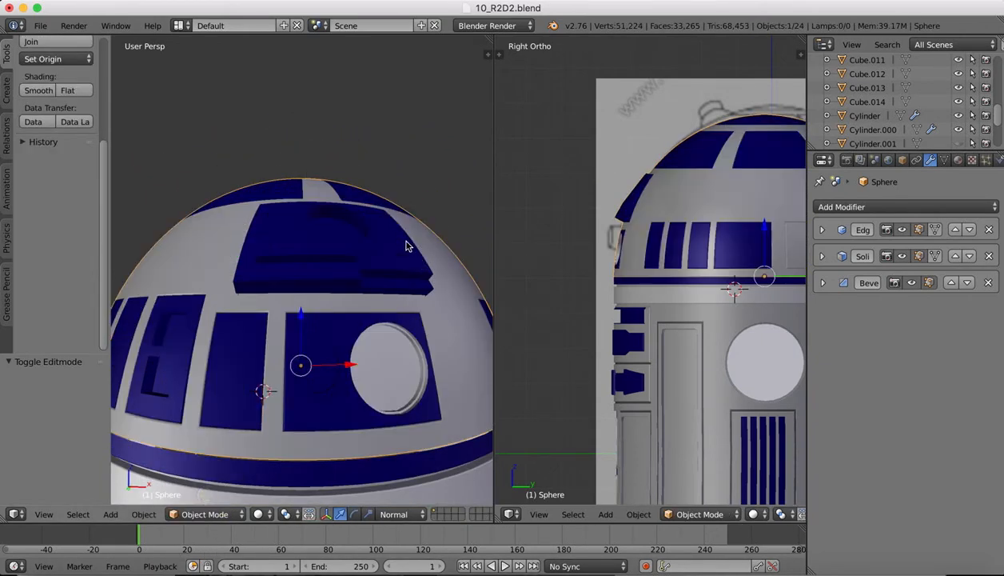
scroll(420, 189, down, 6)
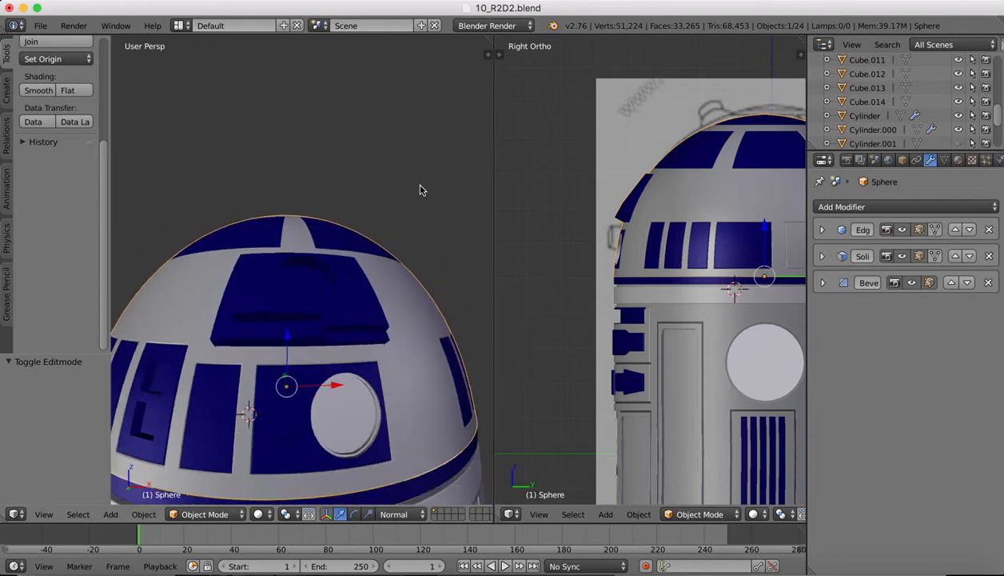
scroll(356, 303, up, 6)
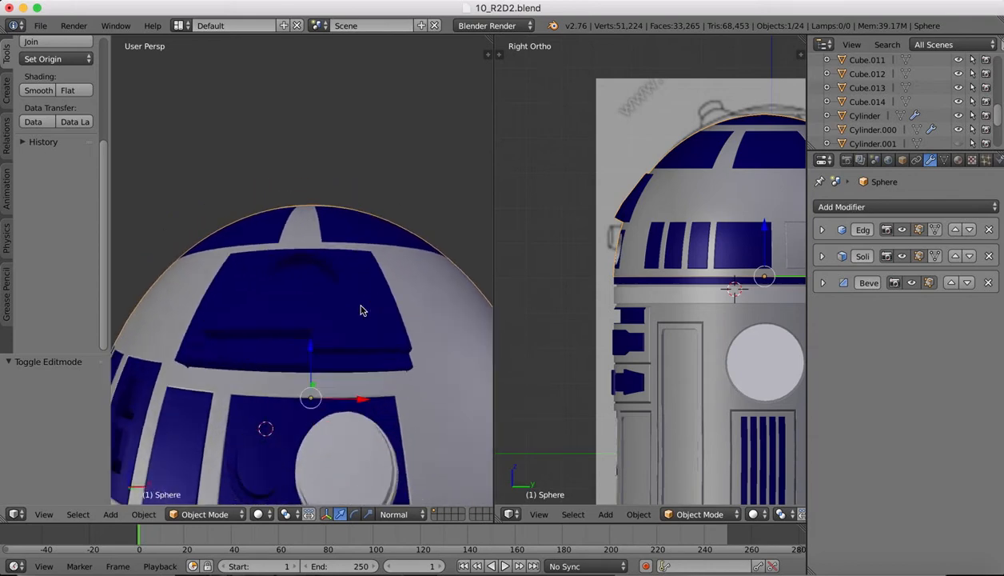
scroll(462, 341, up, 5)
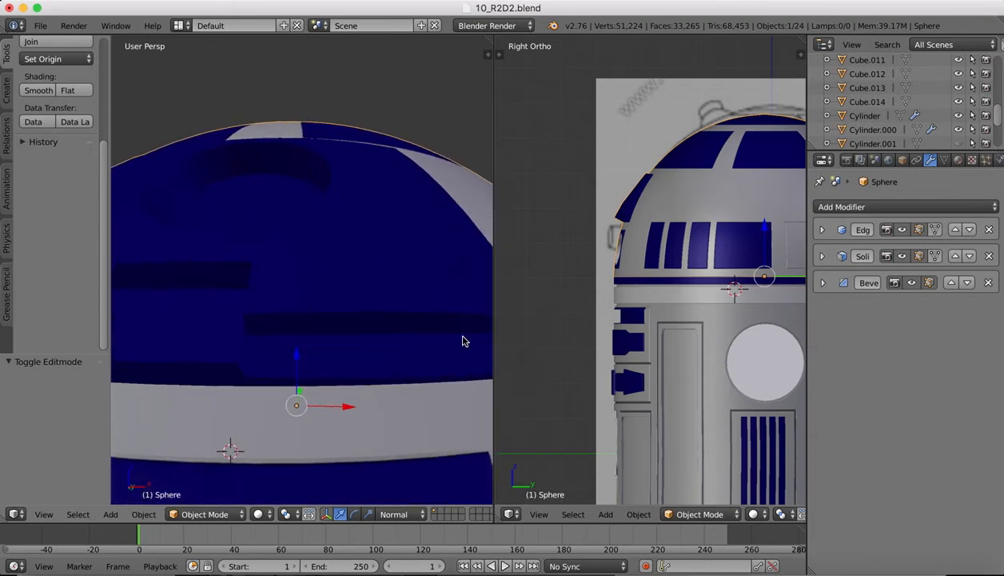
scroll(462, 341, up, 5)
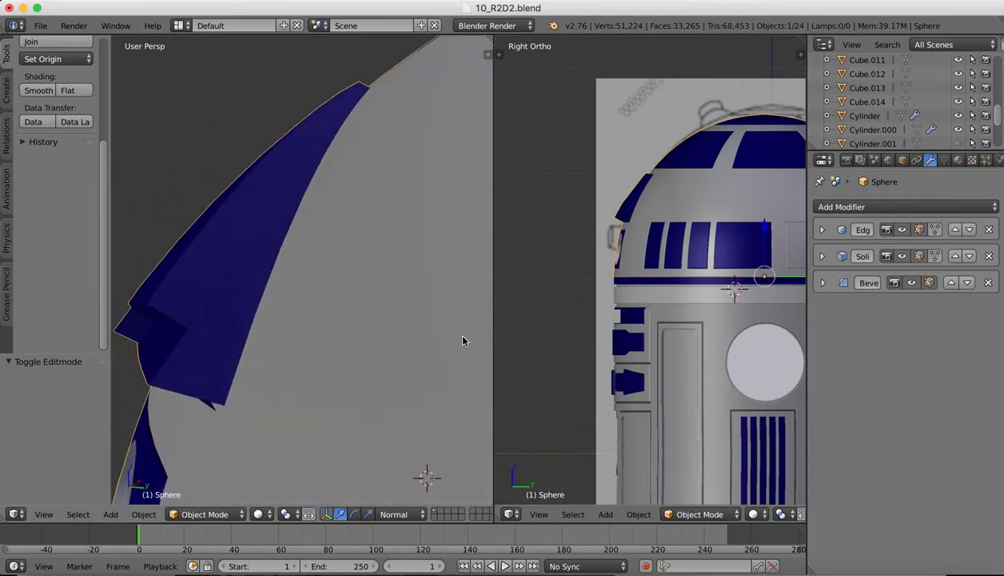
scroll(462, 341, down, 5)
scroll(462, 340, up, 2)
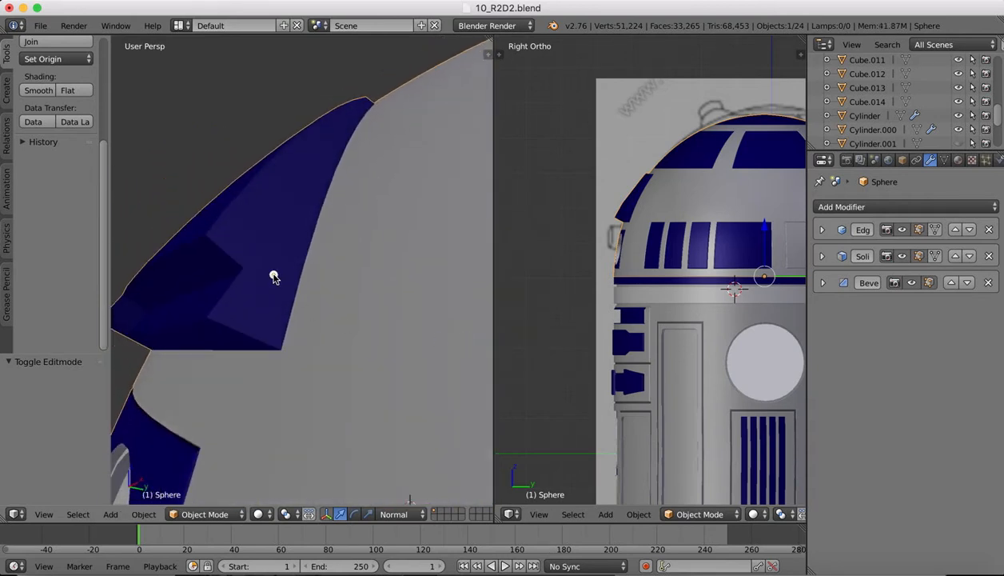
- Inspect the eye housing's side and lower corner in Edit Mode with vertex selection enabled
click(196, 514)
click(195, 485)
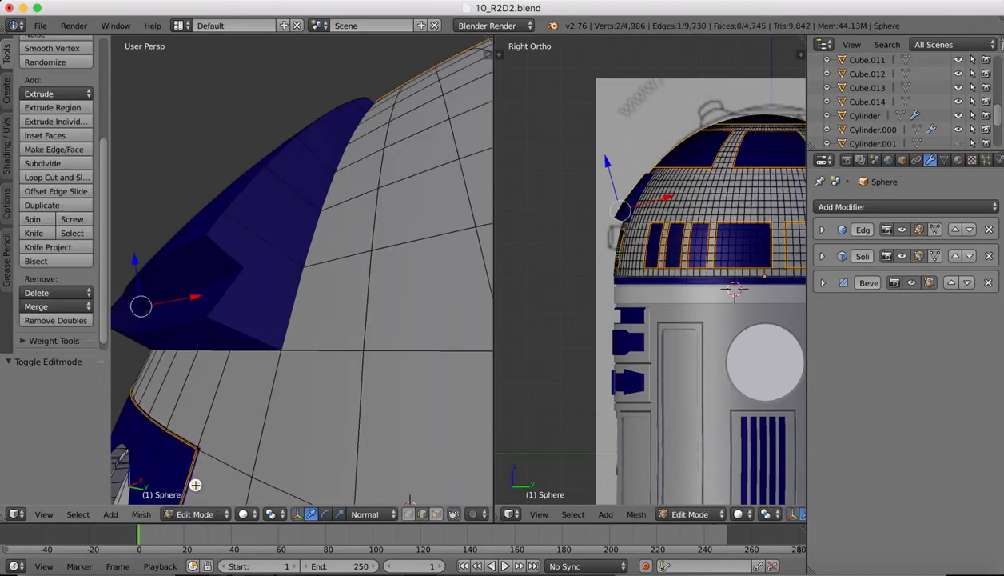
scroll(268, 270, down, 10)
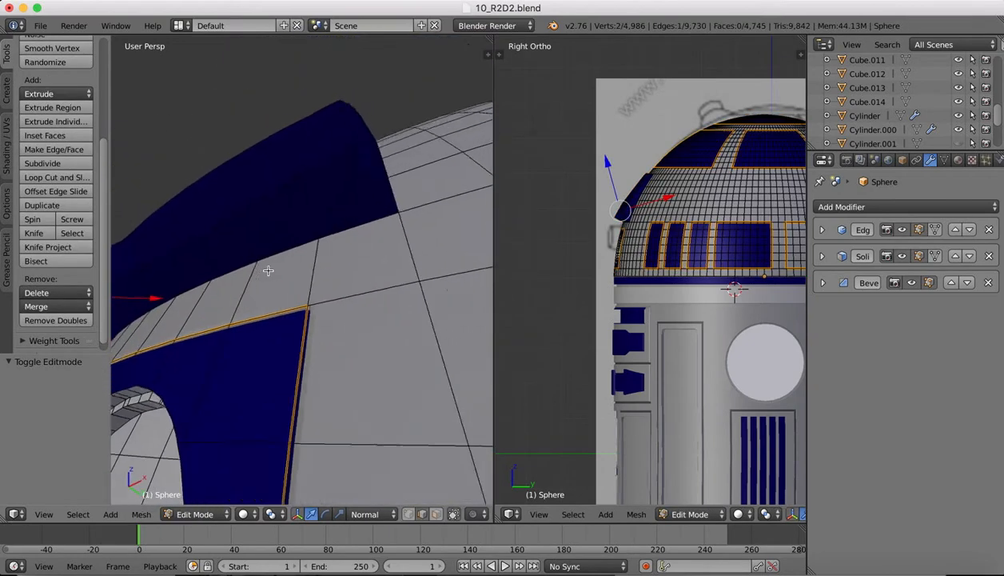
scroll(268, 270, down, 2)
click(409, 515)
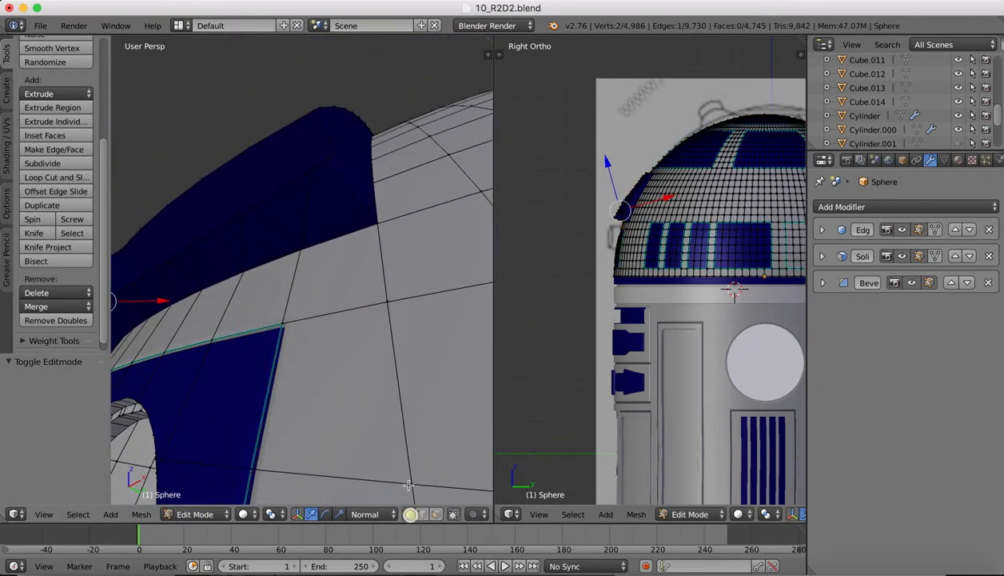
middle_drag(341, 174, 287, 262)
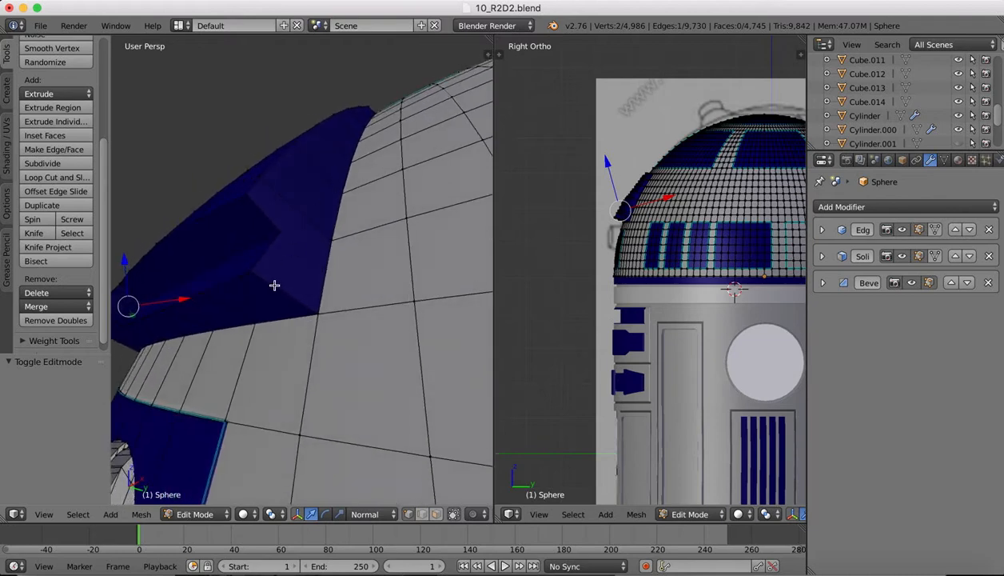
scroll(250, 270, up, 4)
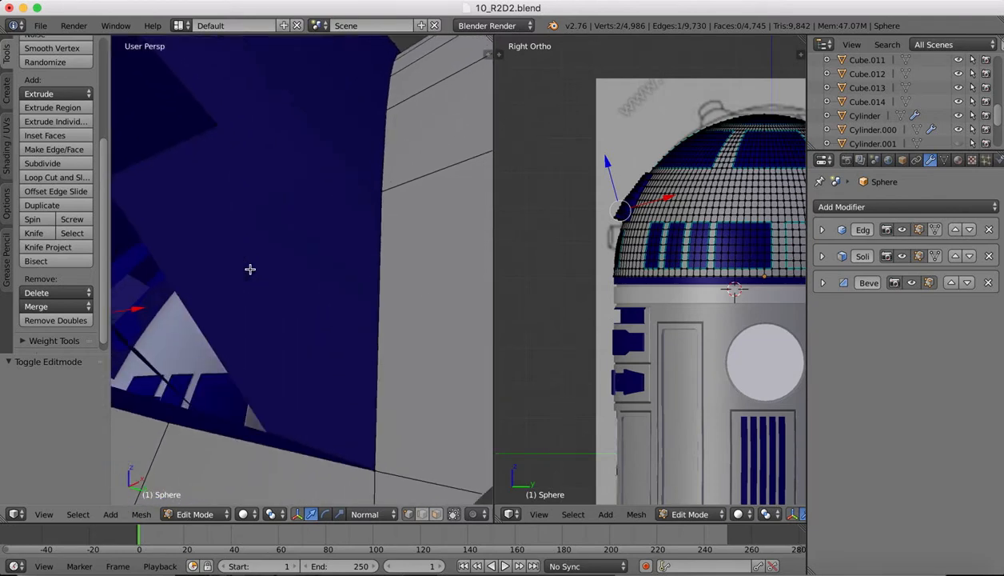
scroll(250, 269, down, 2)
scroll(251, 269, down, 5)
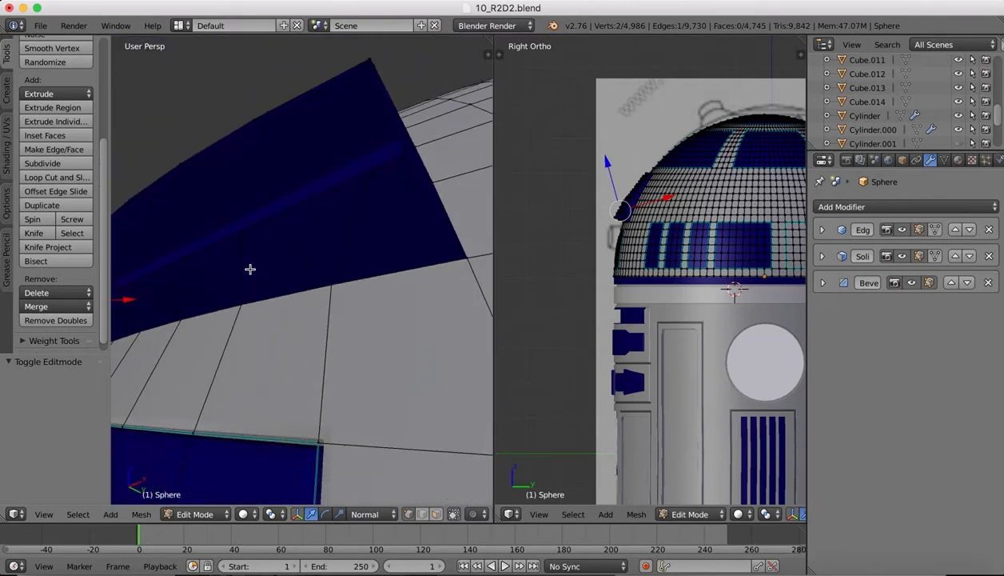
scroll(250, 269, down, 5)
- Compare the dome in Object Mode with the R2-D2 reference images in Preview and return to Blender
click(190, 514)
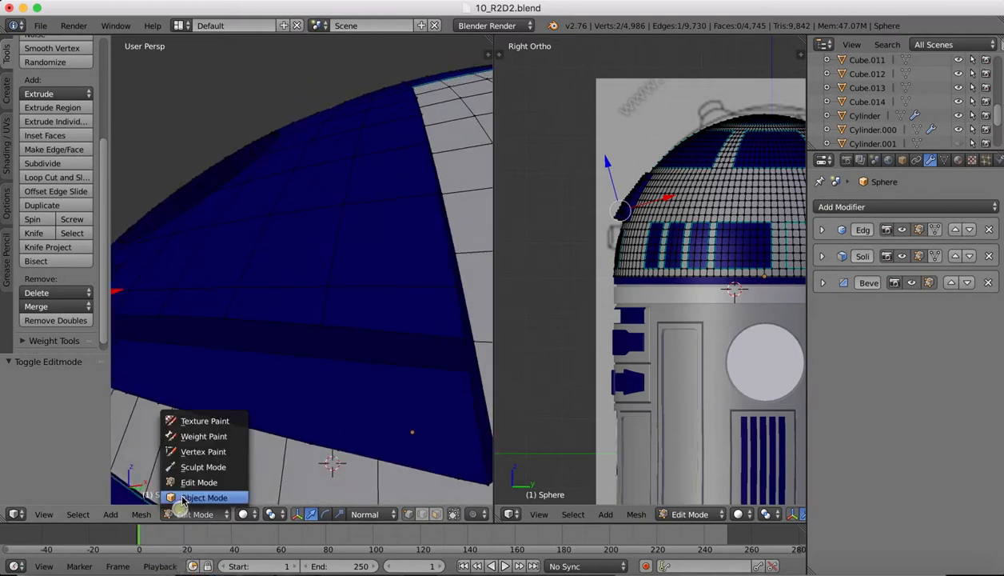
click(196, 498)
scroll(344, 218, down, 8)
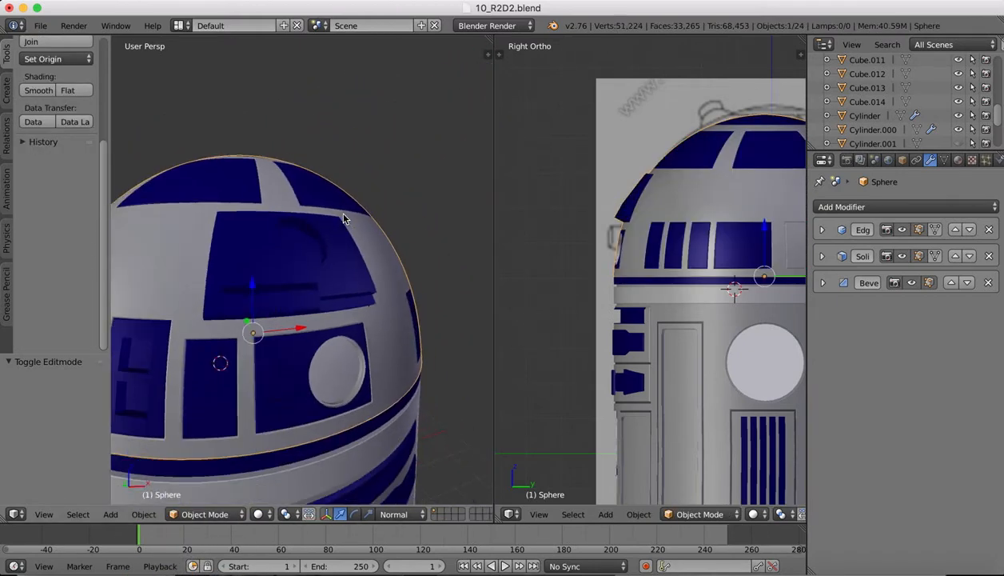
scroll(344, 218, left, 5)
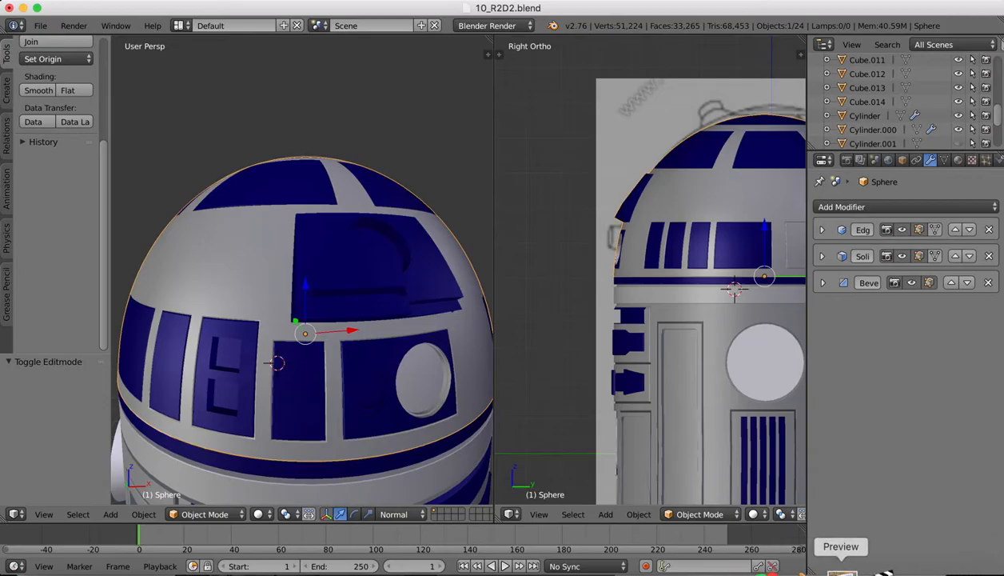
click(841, 572)
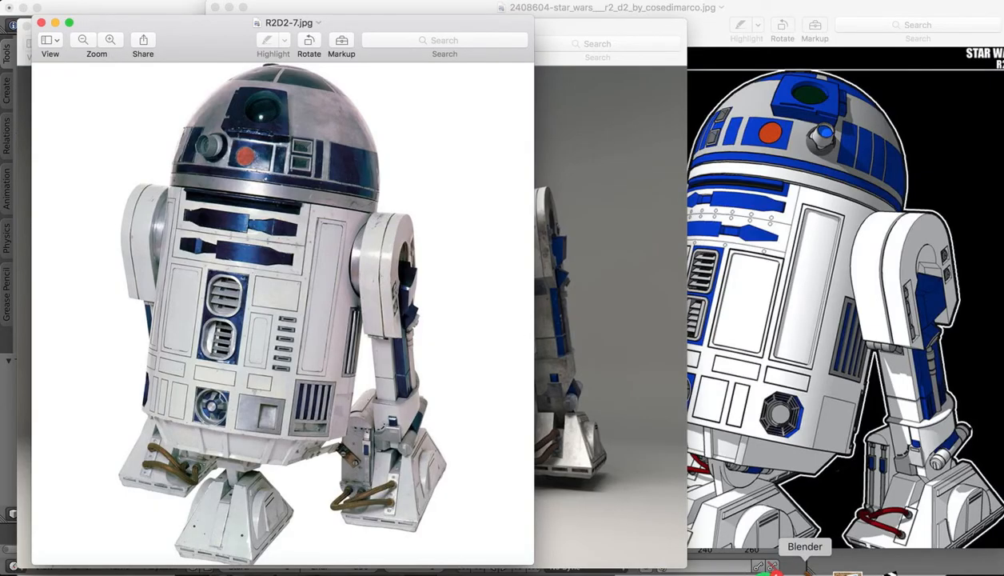
click(808, 569)
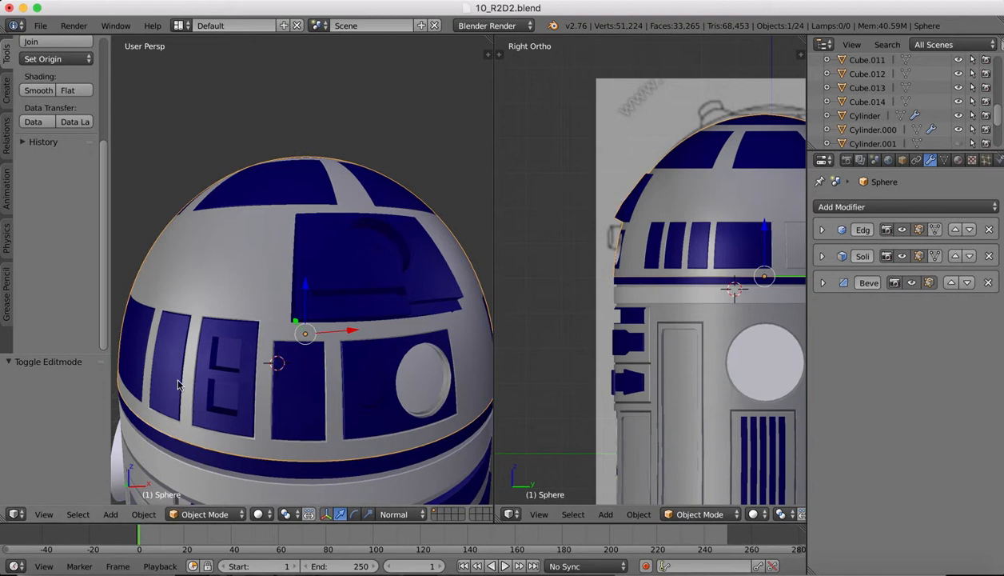
- Add a UV sphere and move it up 3.246 along Z to the height of the eye housing
click(195, 514)
click(7, 86)
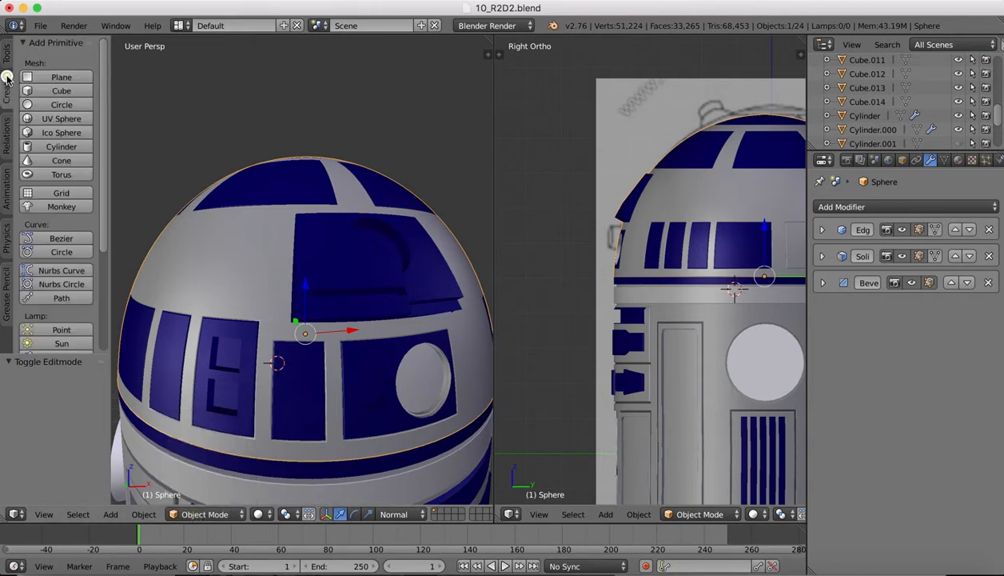
click(59, 119)
scroll(258, 270, down, 2)
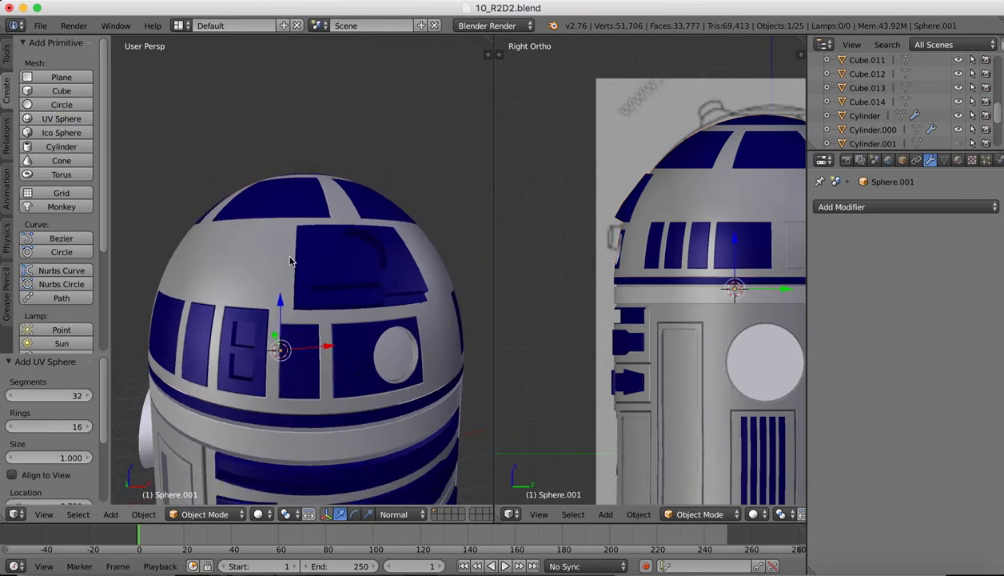
drag(735, 243, 725, 128)
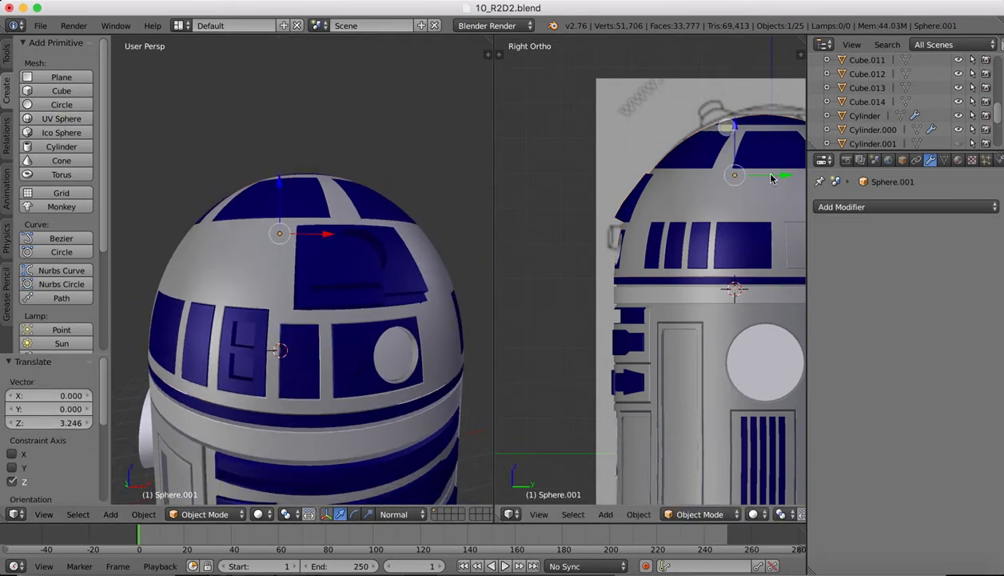
- Move the UV sphere -2.609 along Y to the front of the dome and scale it to 0.445
drag(786, 177, 694, 173)
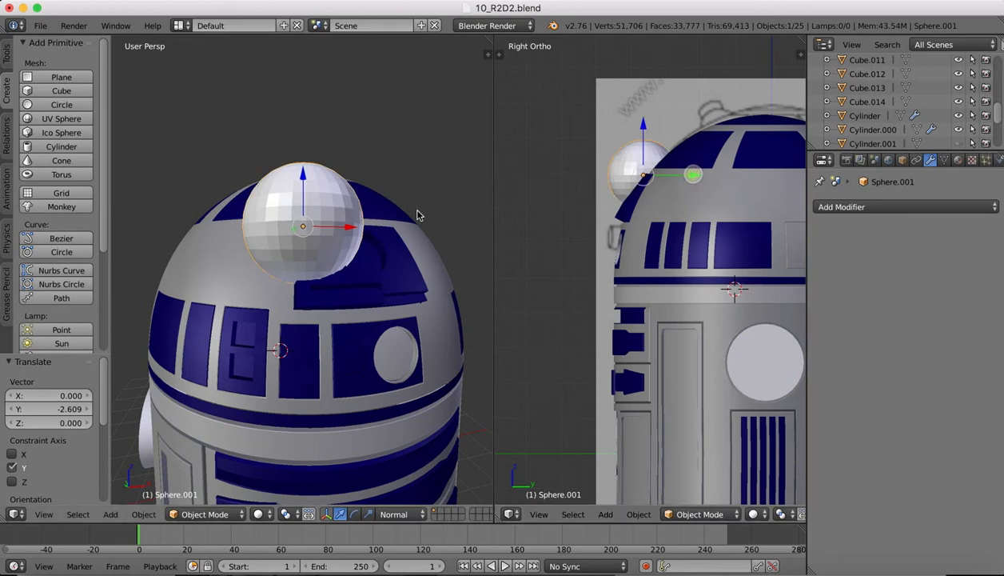
key(s)
click(335, 188)
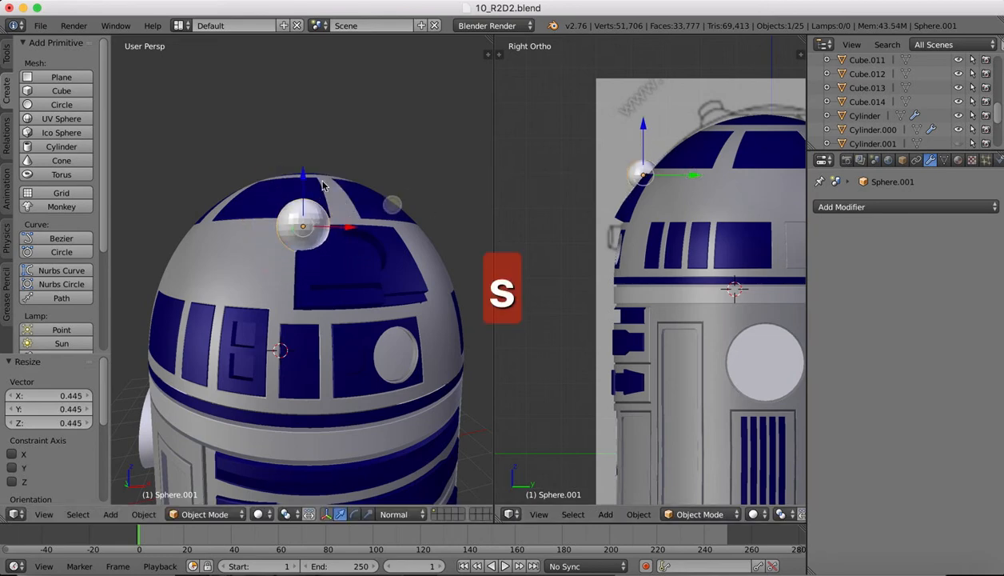
- Raise the small sphere 1.416 along Z so it floats clear of the dome
scroll(322, 185, up, 2)
middle_drag(322, 186, 324, 184)
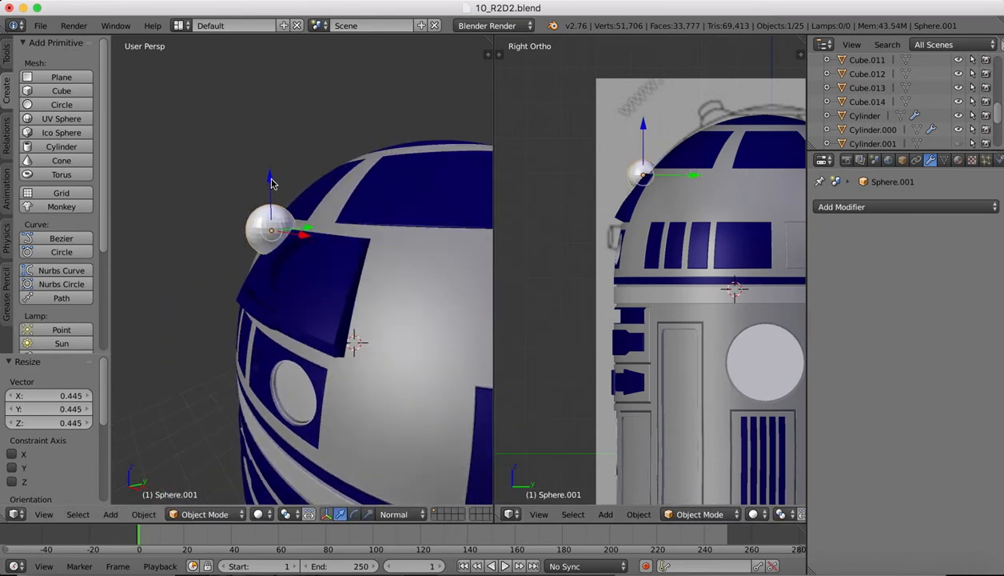
drag(269, 179, 250, 94)
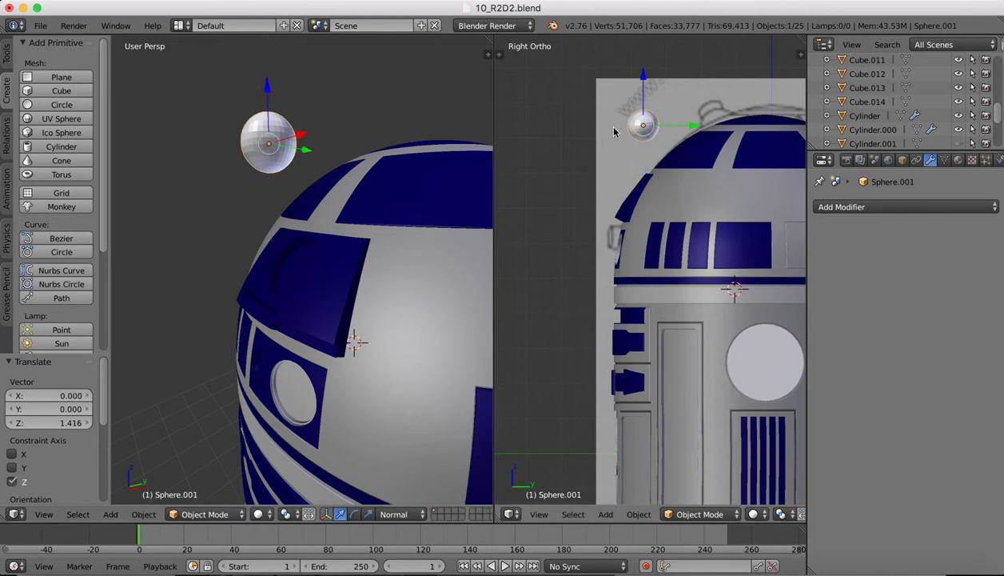
- Enter Edit Mode on the small sphere and frame it in the right orthographic view
click(685, 506)
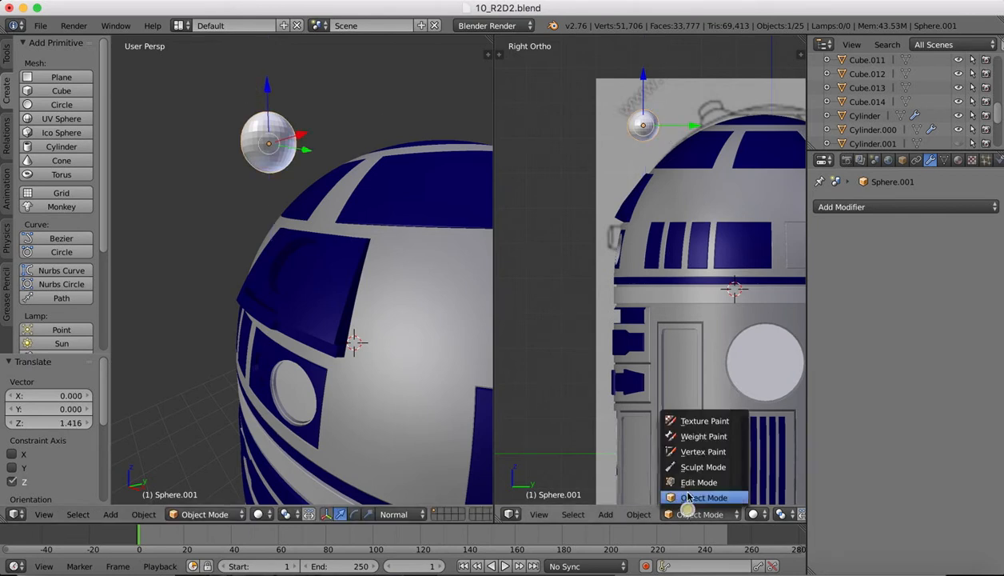
click(688, 485)
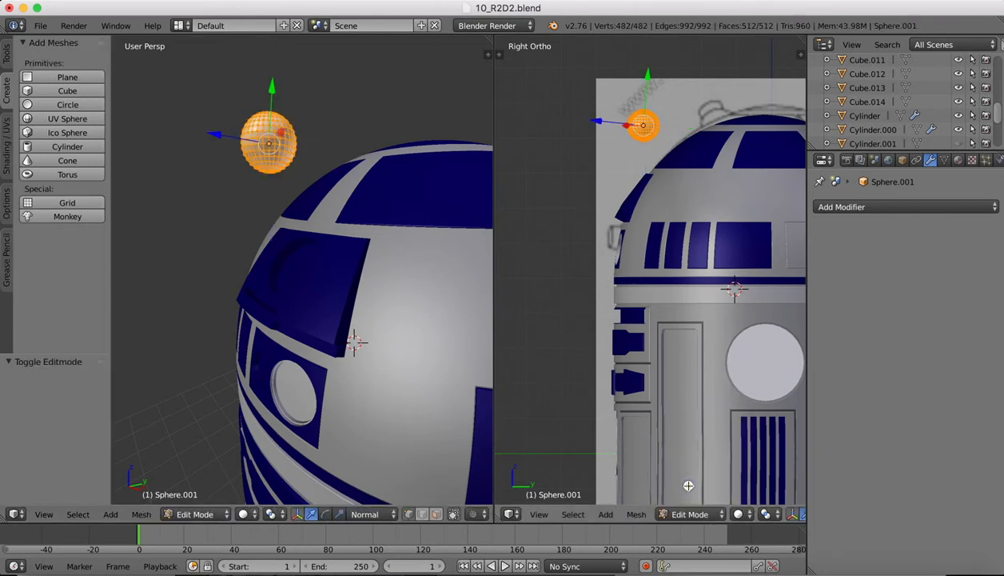
click(737, 514)
click(735, 464)
scroll(632, 110, up, 5)
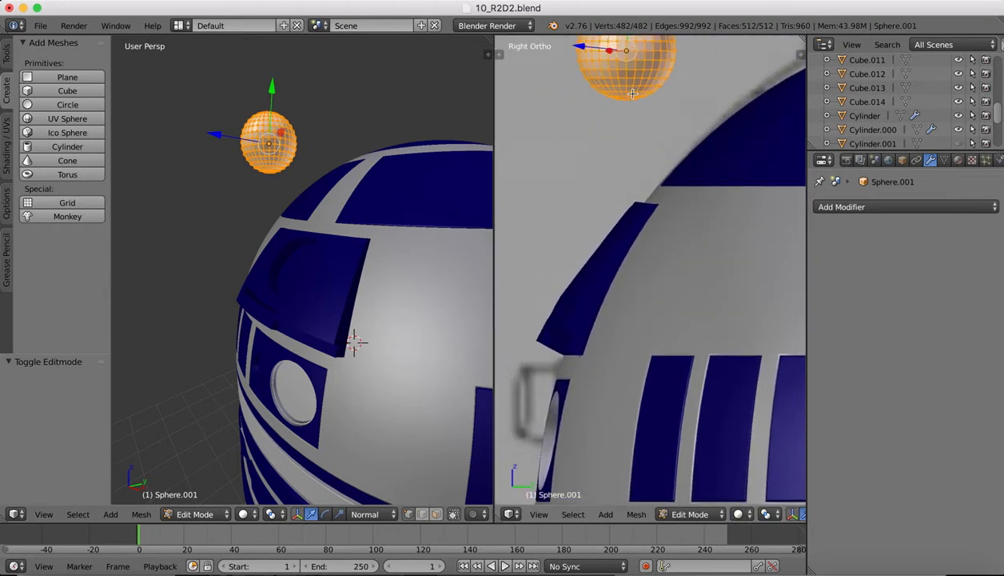
shift+scroll(633, 93, up, 4)
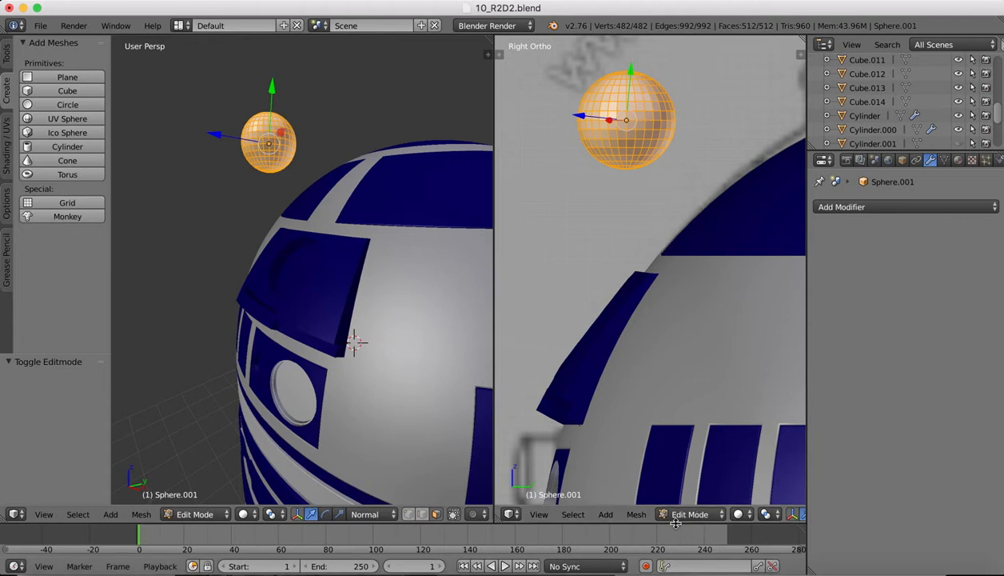
click(540, 514)
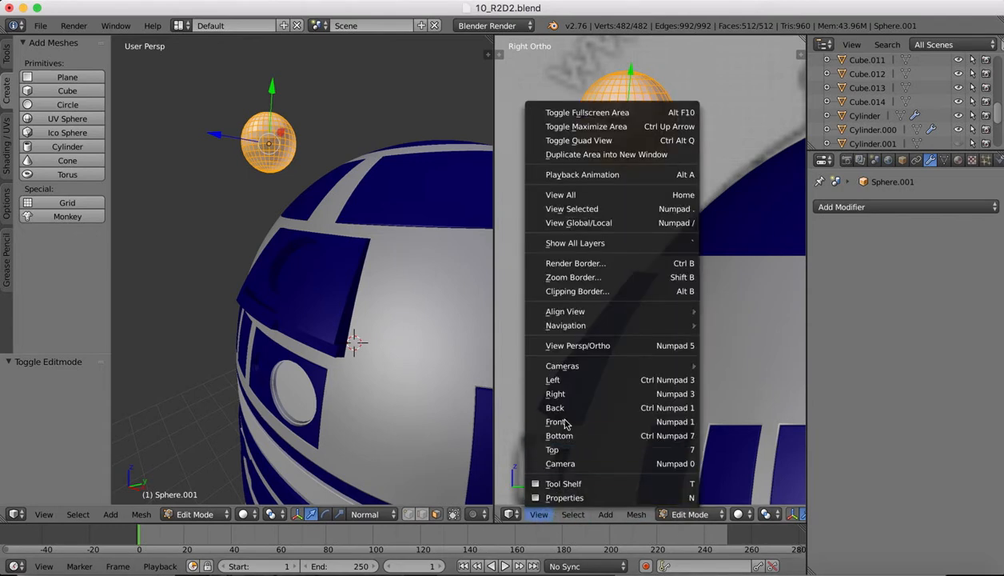
click(556, 394)
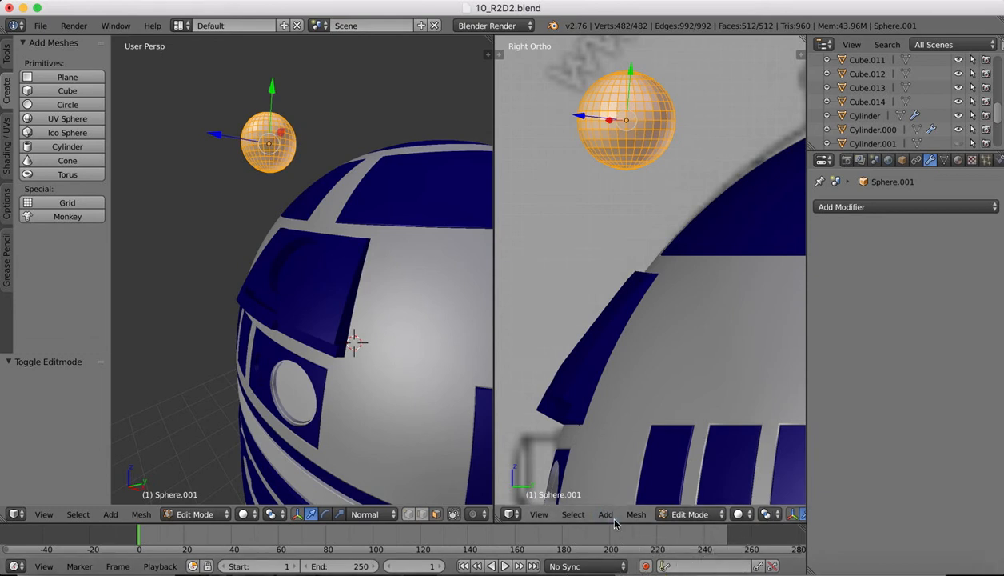
- Box-select the near-side faces of the sphere below its upper cap and delete them
right_click(624, 146)
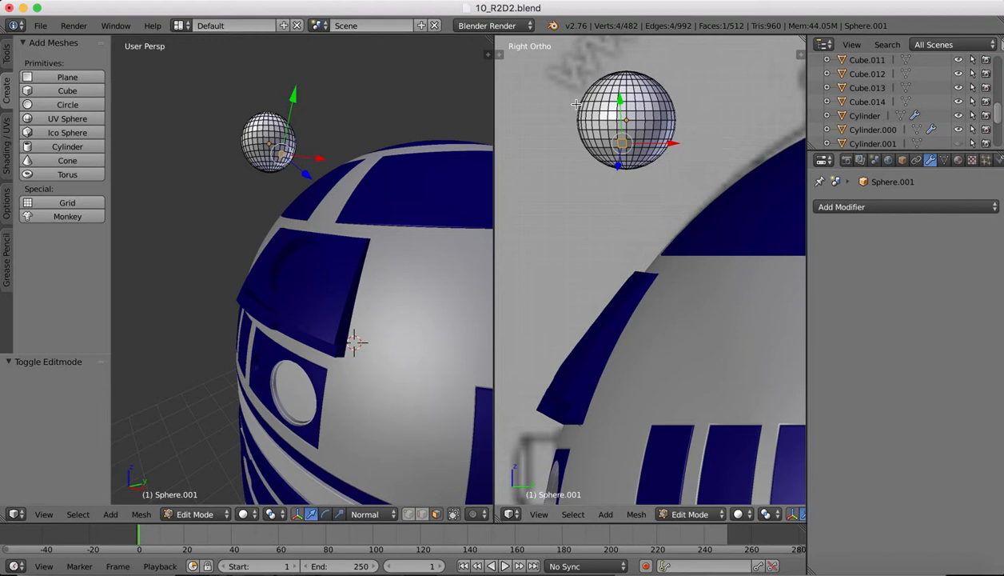
key(b)
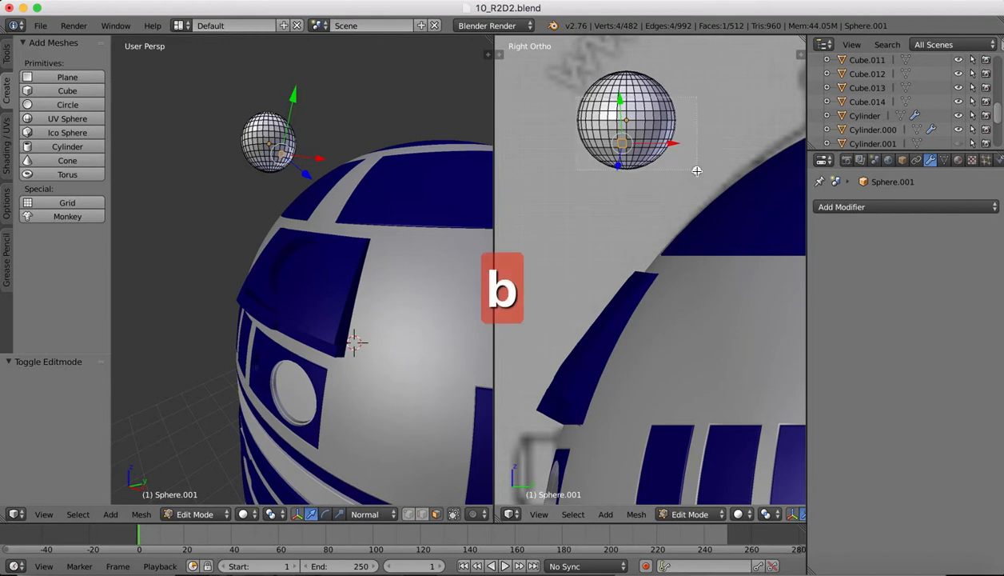
drag(697, 170, 696, 182)
key(x)
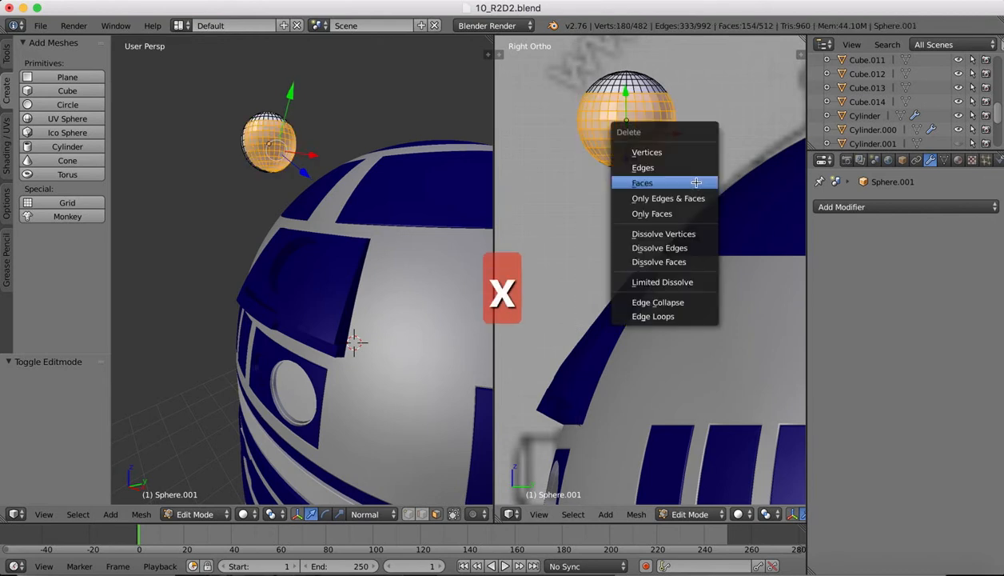
click(677, 186)
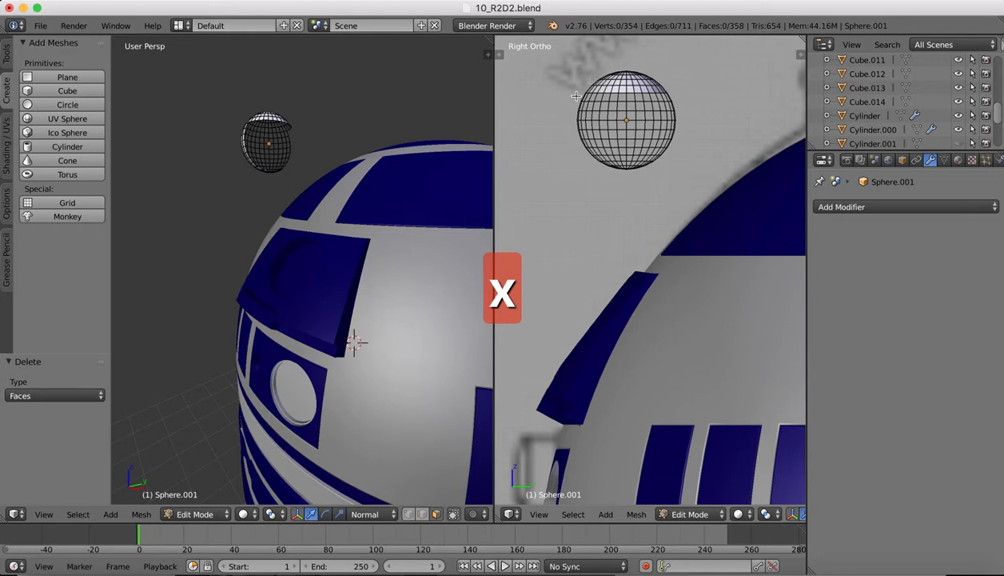
- Box-select the far-side faces of the sphere below the upper cap and delete them
key(b)
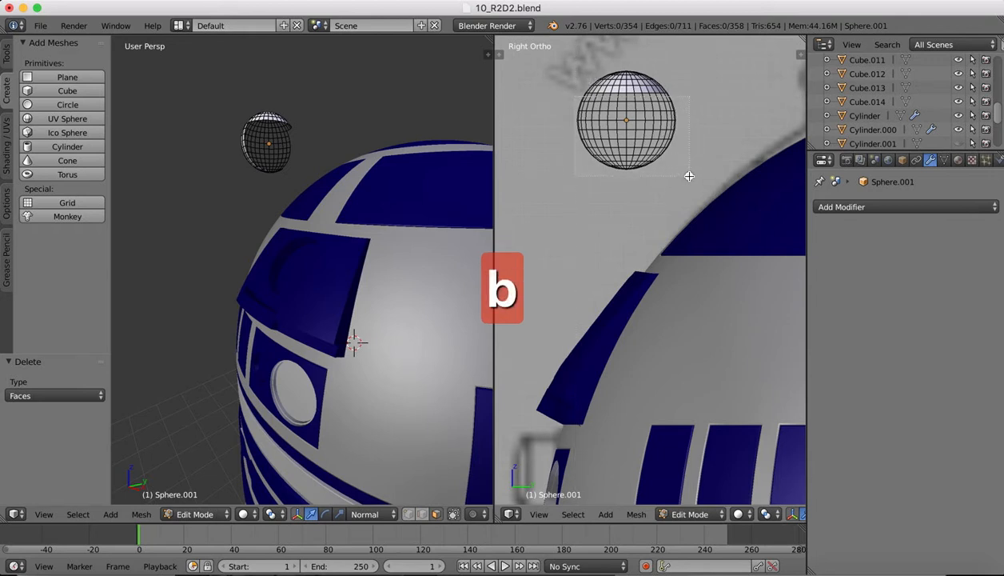
drag(690, 175, 688, 184)
key(b)
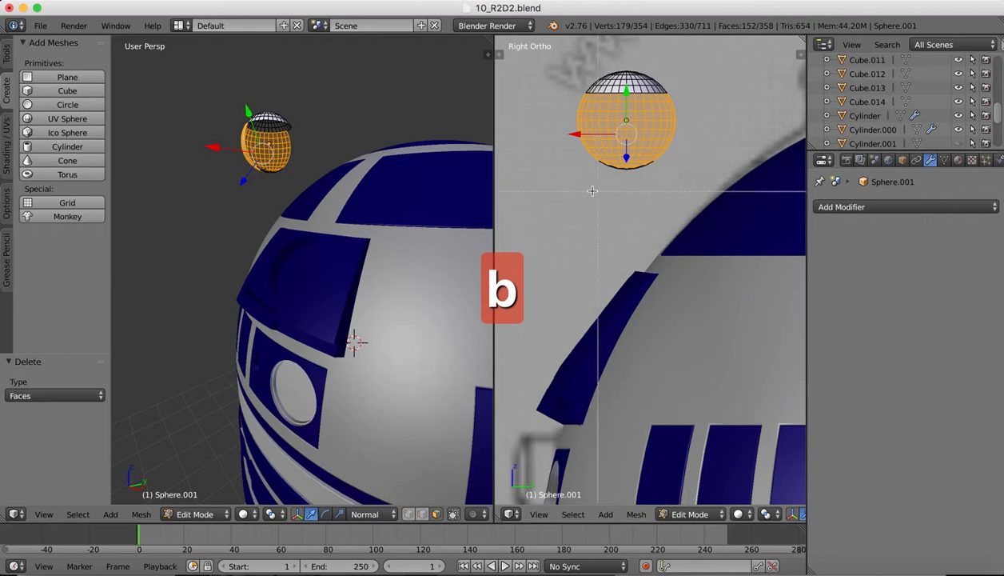
key(x)
click(664, 192)
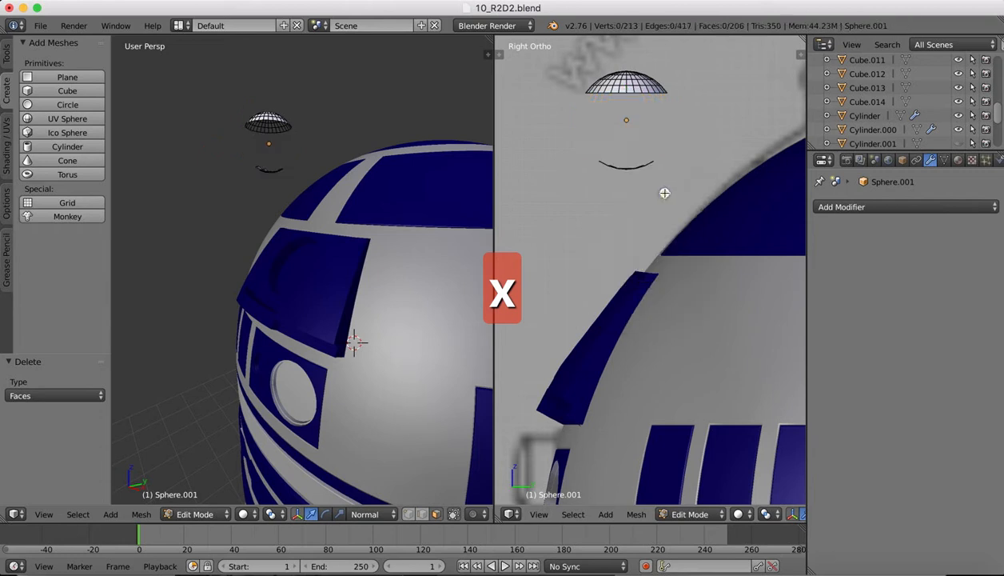
- Delete leftover faces at the sphere's bottom pole with two box selections from an angled view
middle_drag(624, 142, 616, 199)
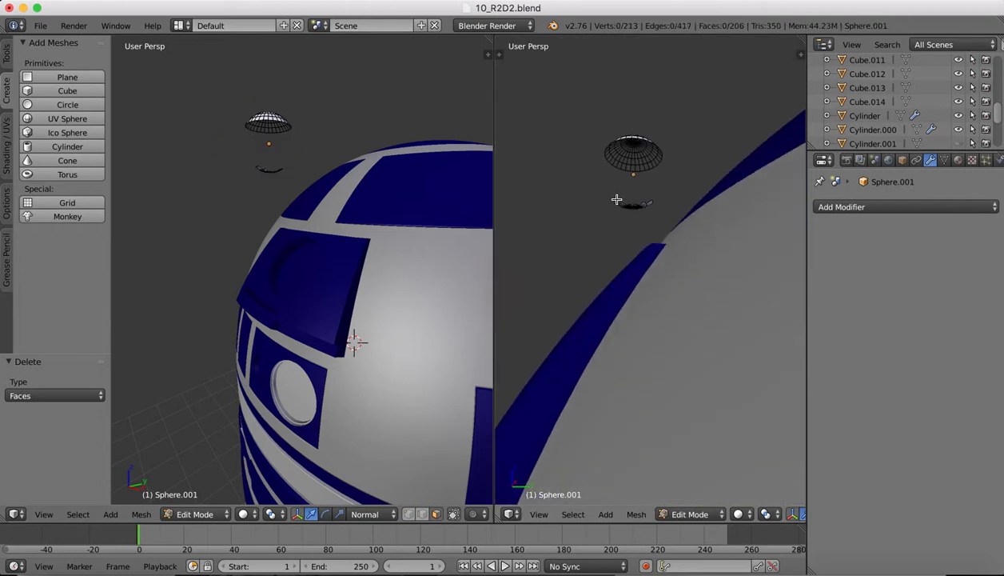
key(b)
drag(601, 195, 670, 219)
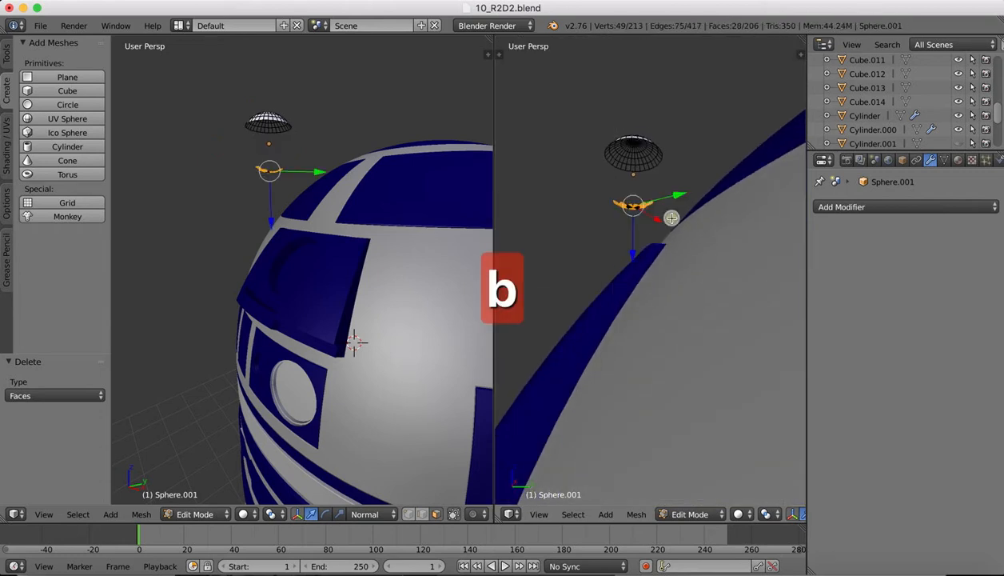
key(x)
click(668, 219)
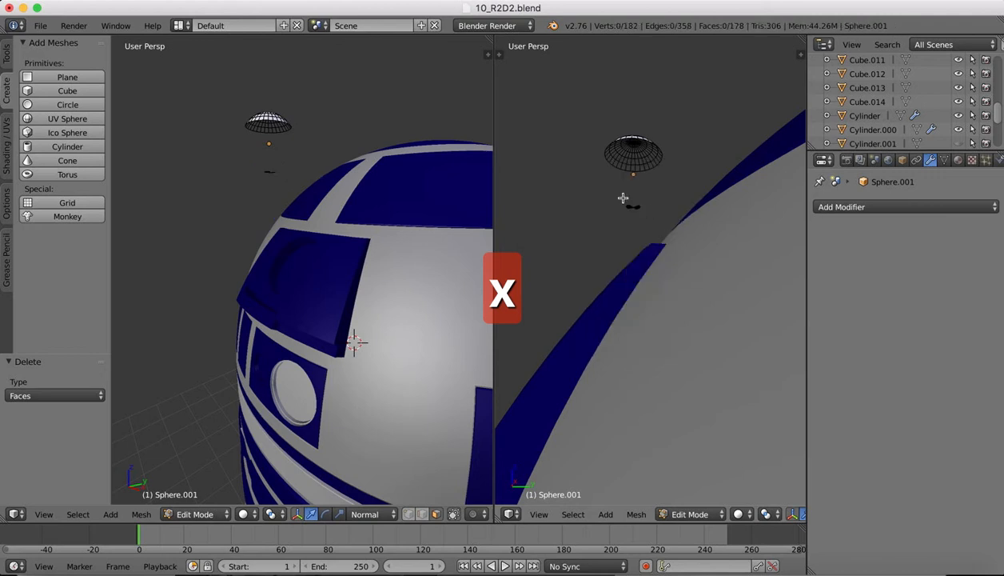
key(b)
drag(621, 197, 653, 218)
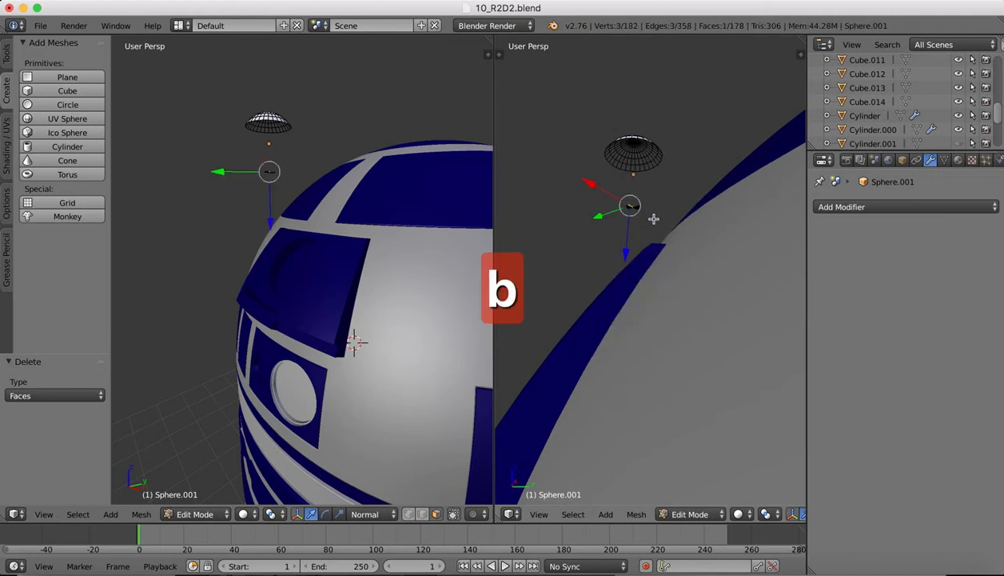
key(x)
click(646, 219)
- Delete the remaining fan-shaped faces beneath the cap, leaving only the sphere's upper cap
scroll(642, 190, left, 10)
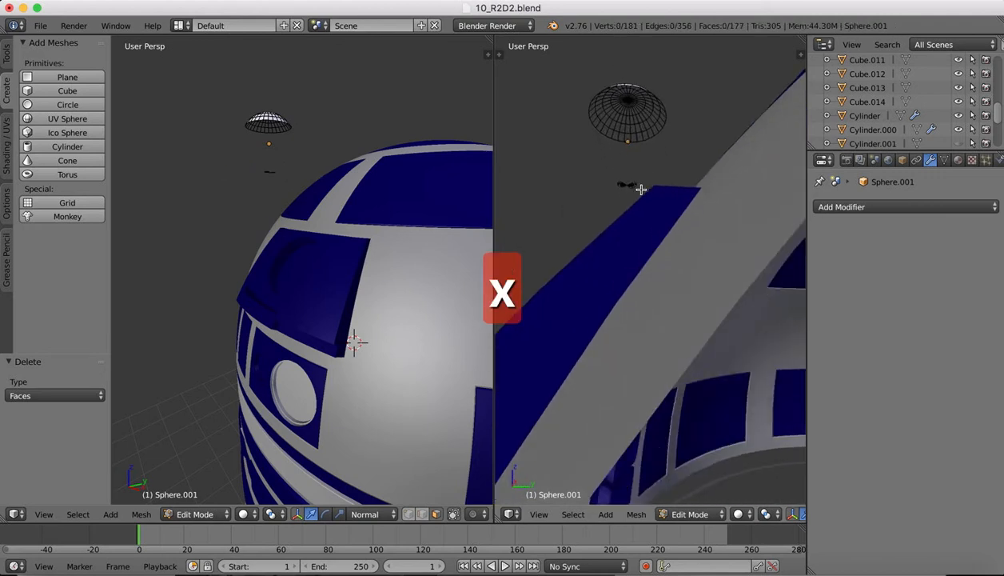
scroll(641, 189, up, 10)
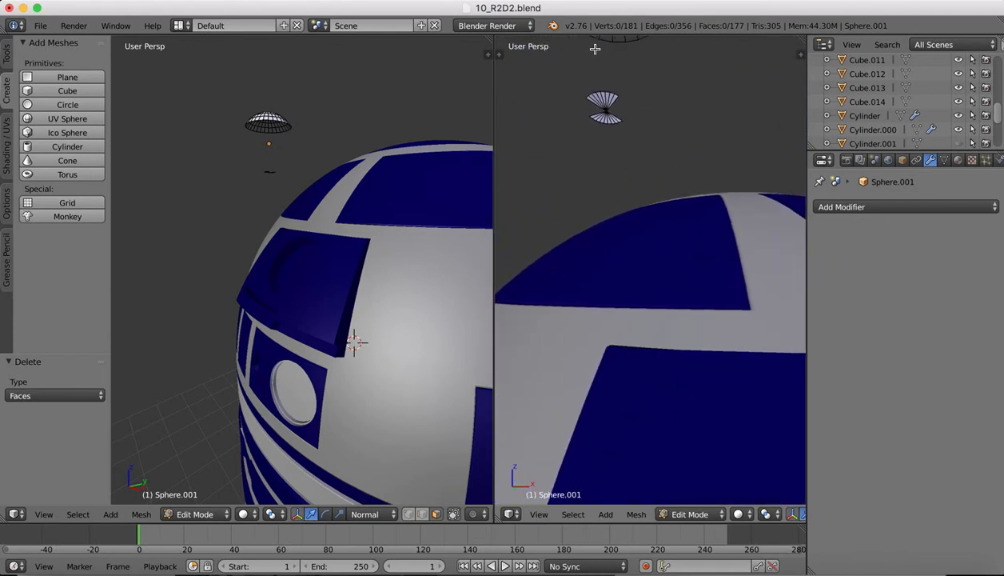
key(b)
drag(573, 71, 645, 163)
key(x)
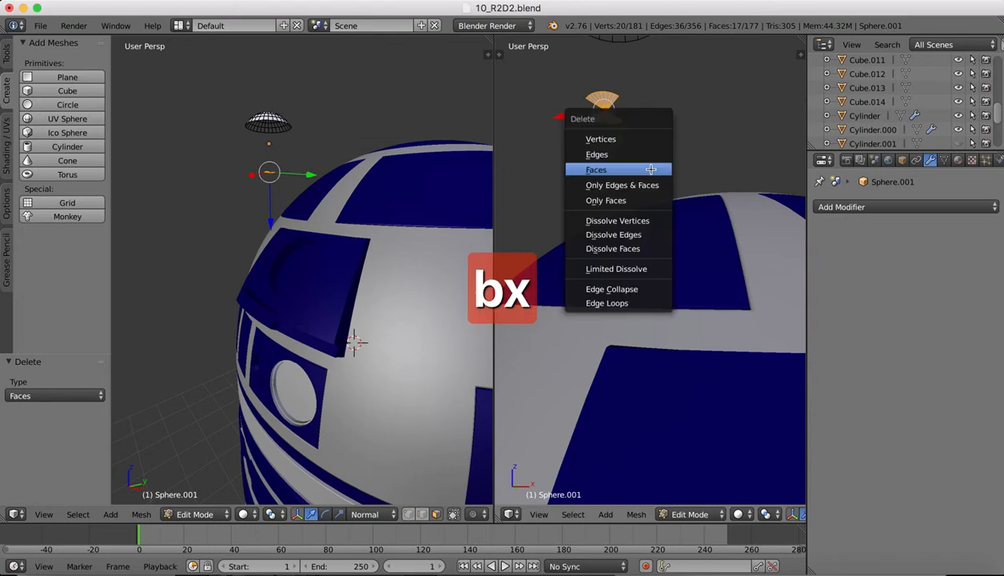
click(650, 169)
scroll(671, 256, down, 5)
scroll(671, 255, down, 10)
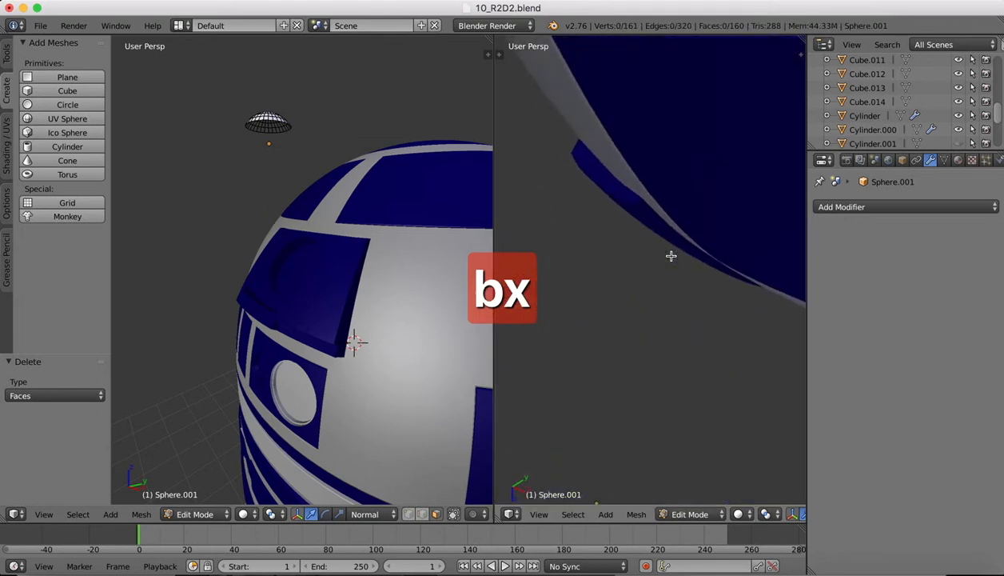
- Return to Object Mode and move the cap -2.044 along Z and -0.797 along Y, in front of the eye housing
click(688, 516)
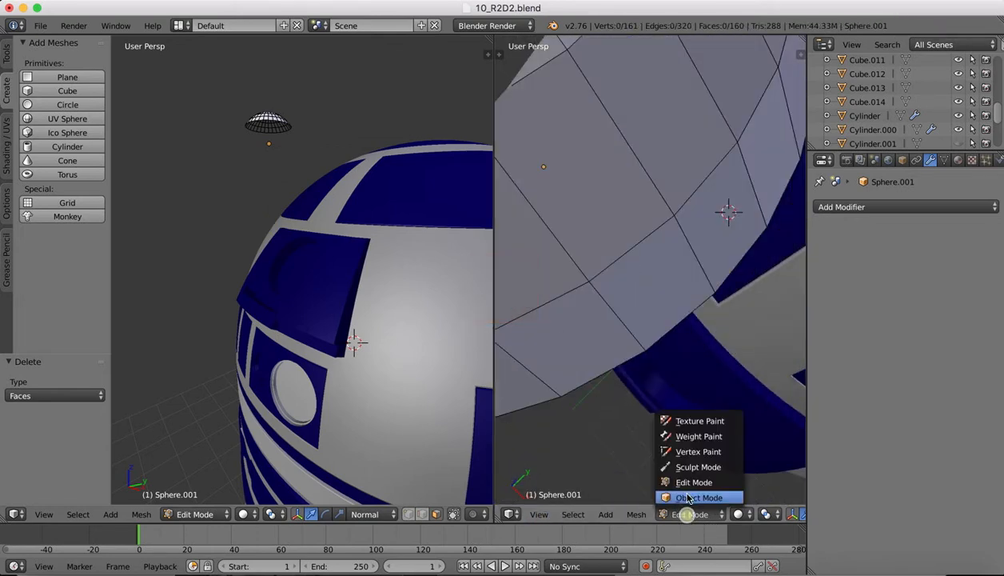
click(695, 490)
scroll(650, 161, down, 8)
scroll(650, 161, down, 5)
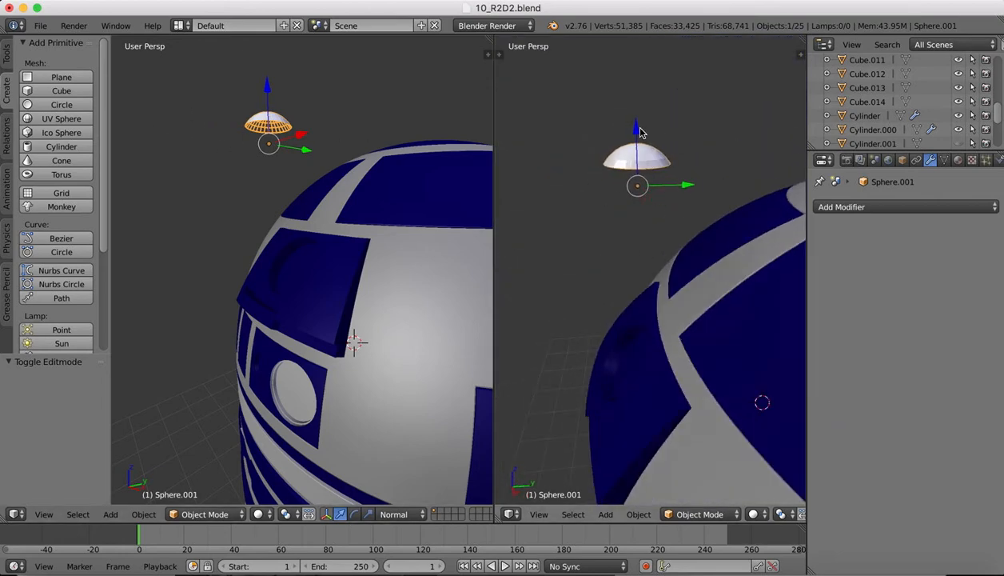
drag(640, 131, 622, 266)
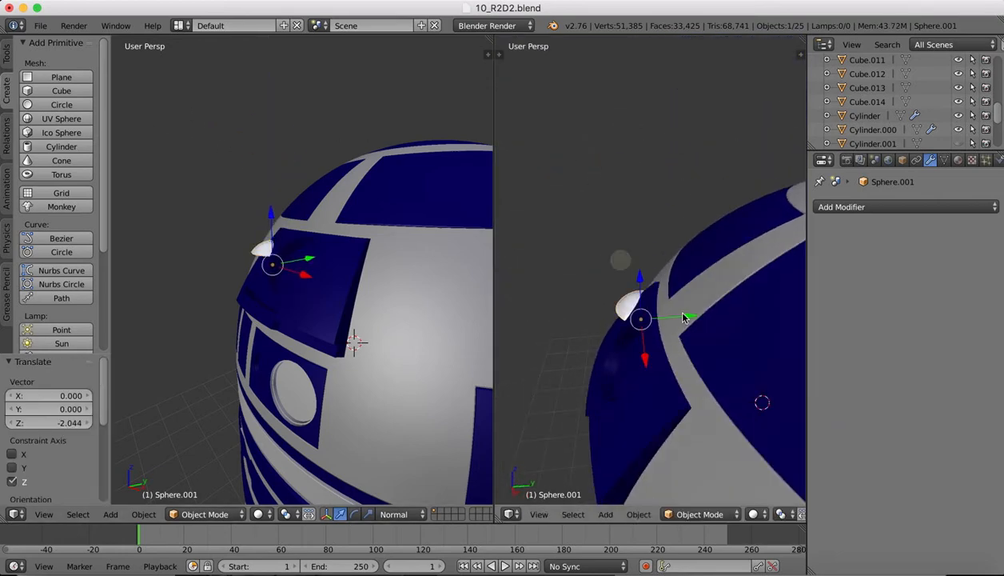
drag(684, 318, 637, 308)
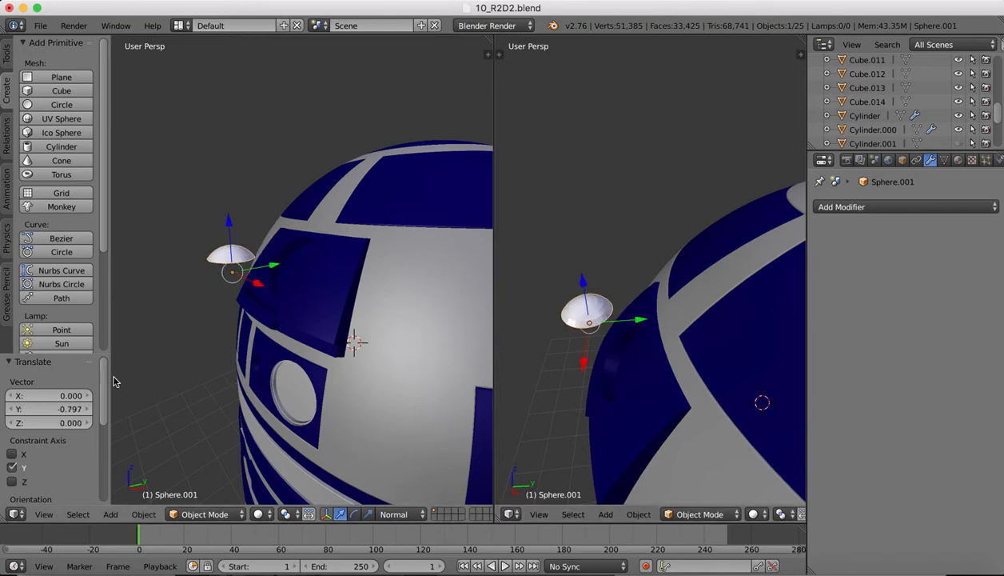
- Align the cap over the eye housing in top view by moving it 0.974 along X and 0.548 along Y, and switch to right view
click(539, 514)
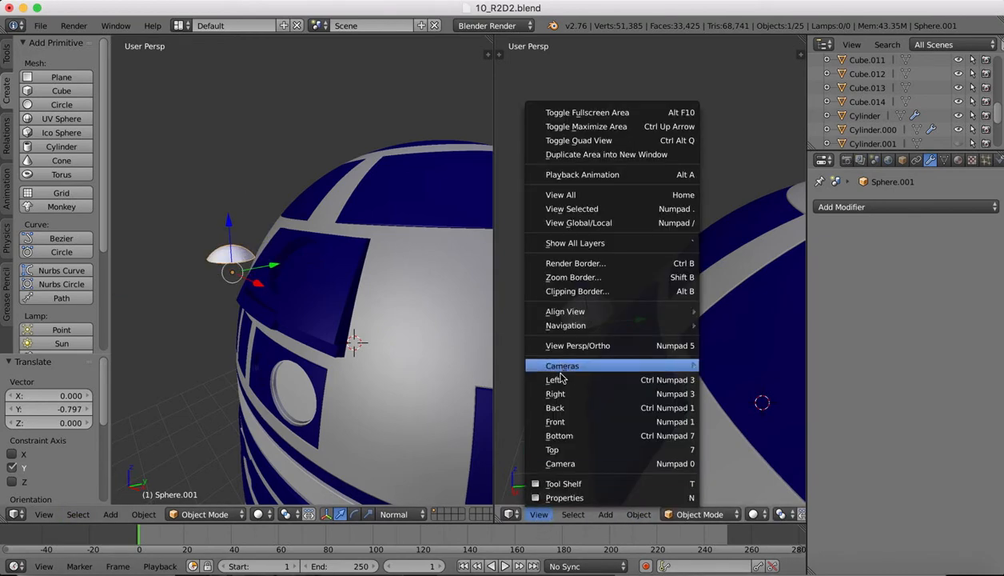
click(559, 450)
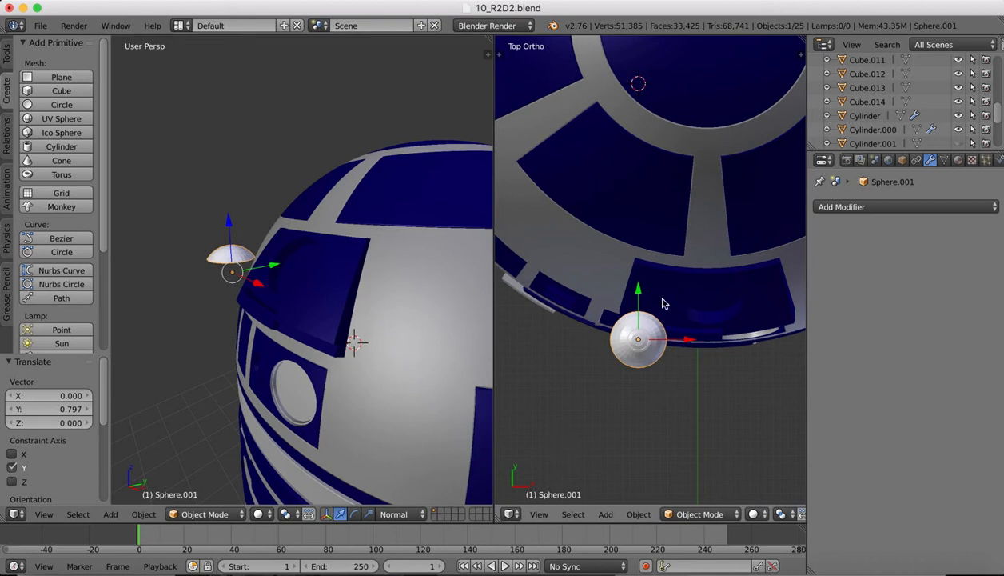
drag(688, 340, 760, 338)
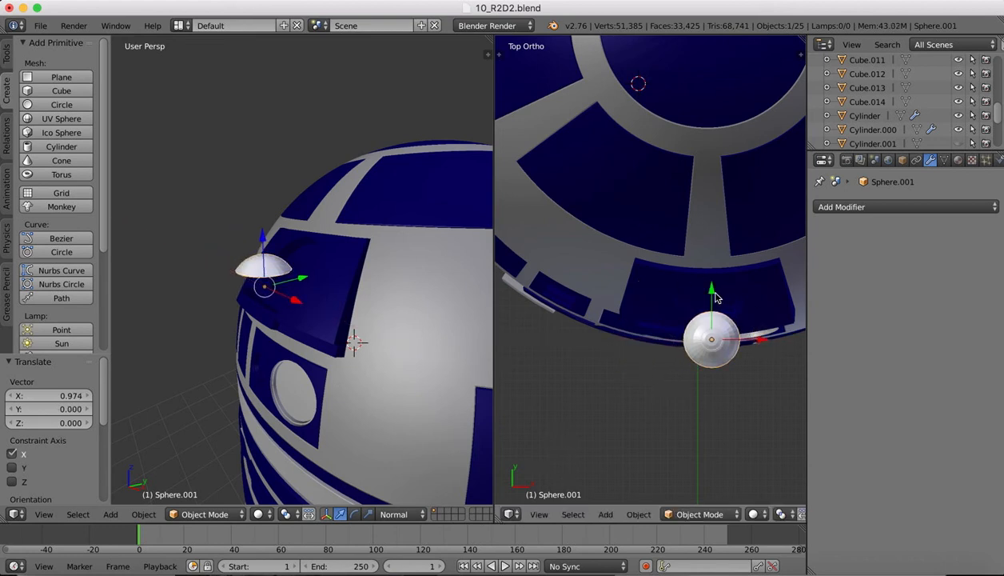
drag(716, 297, 710, 250)
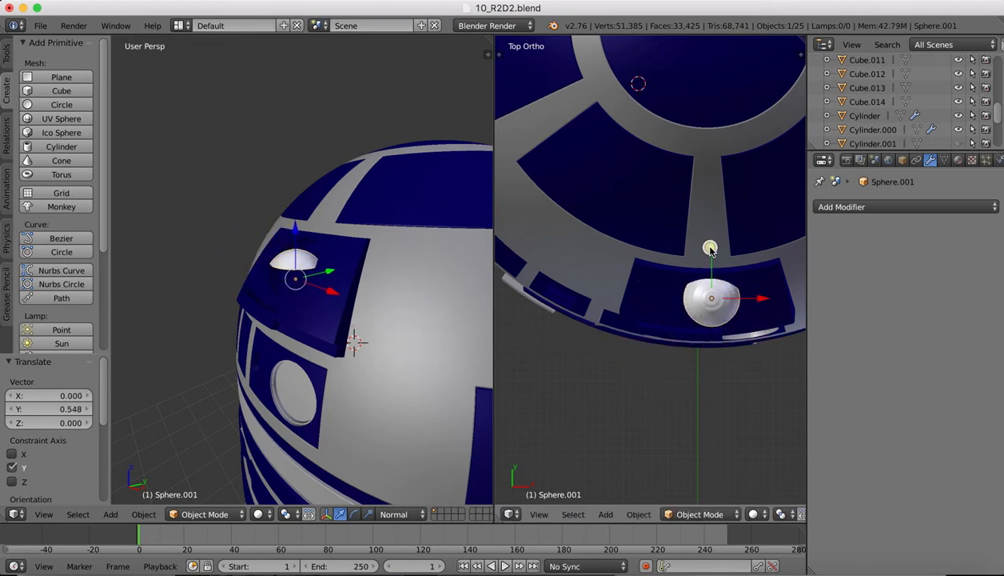
click(538, 514)
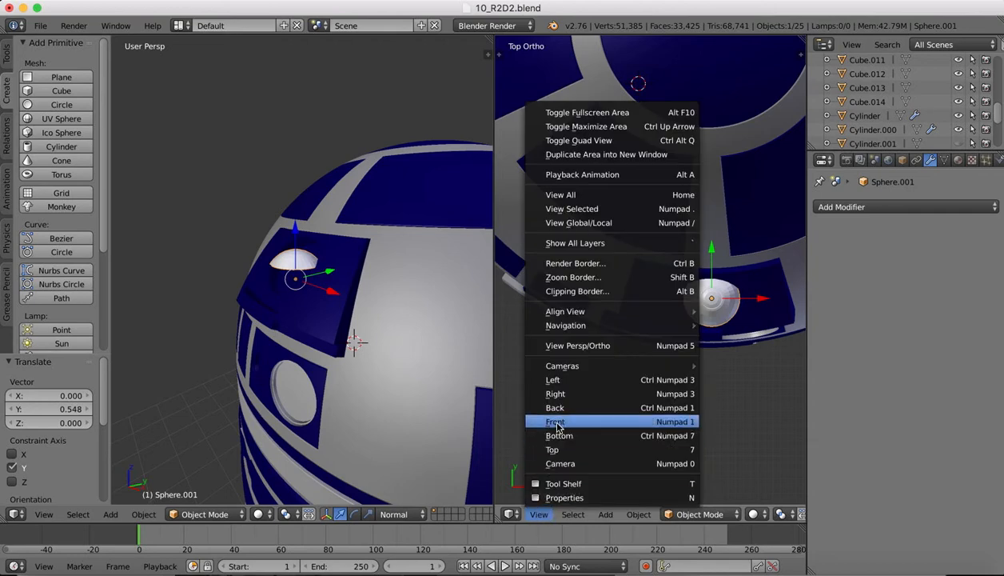
click(556, 394)
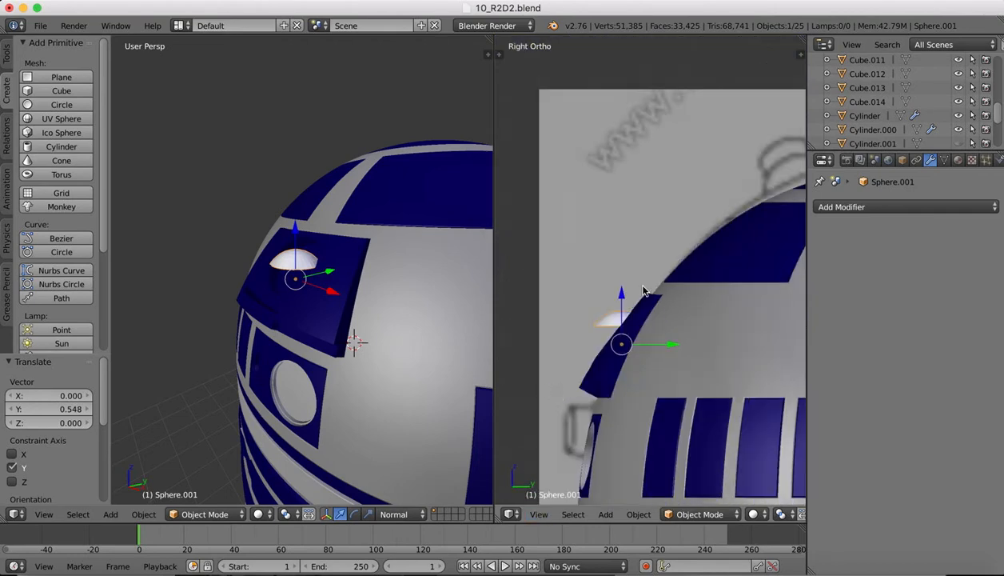
- Rotate the cap about 53° around the global X axis and push it into the eye housing along its local Z axis
key(r)
key(x)
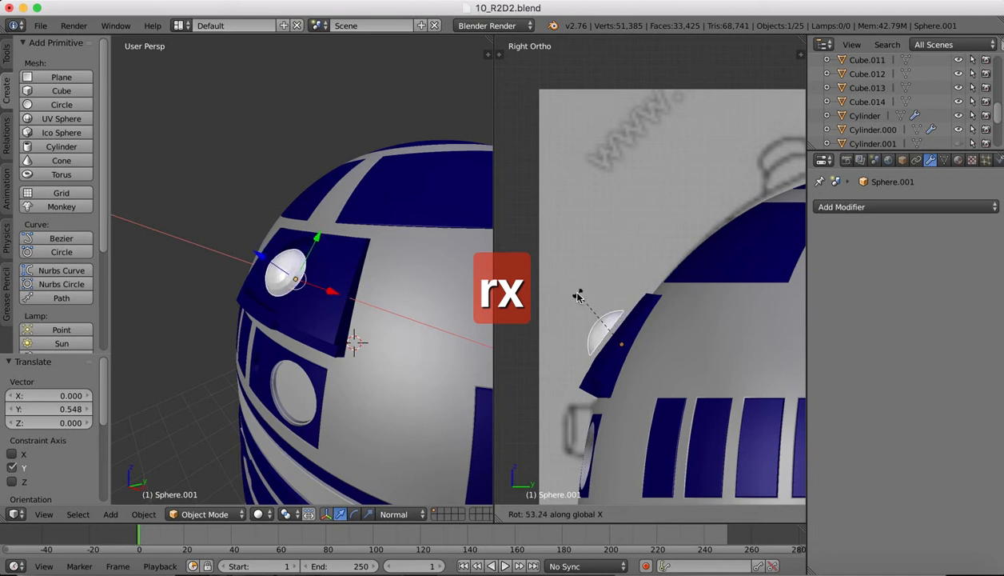
click(577, 295)
drag(582, 319, 594, 321)
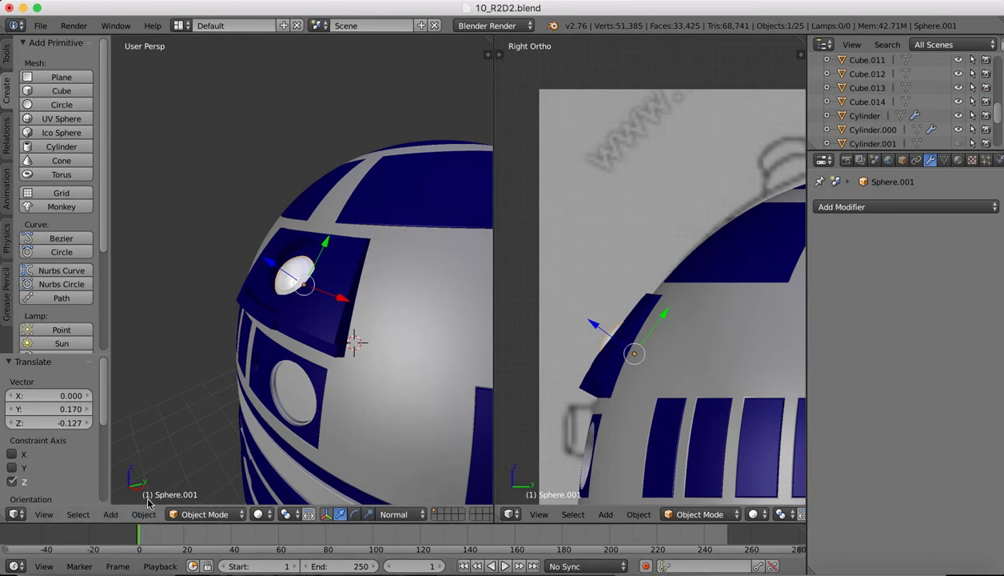
- Center the cap in the housing's round recess with moves of 0.134 Y and 0.179 Z, -0.040 Y and -0.054 Z, and -0.012 X
click(54, 518)
click(69, 419)
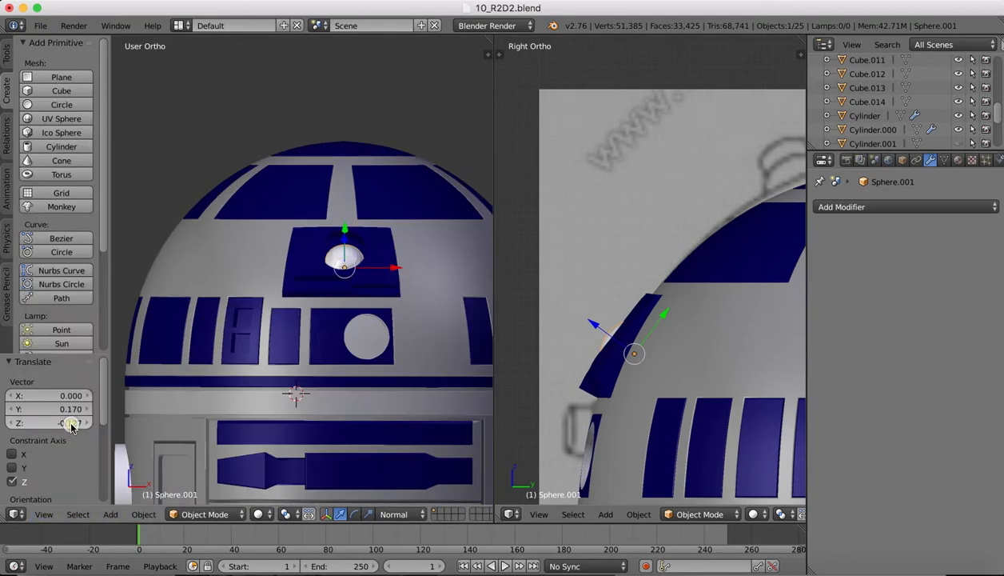
drag(346, 232, 346, 221)
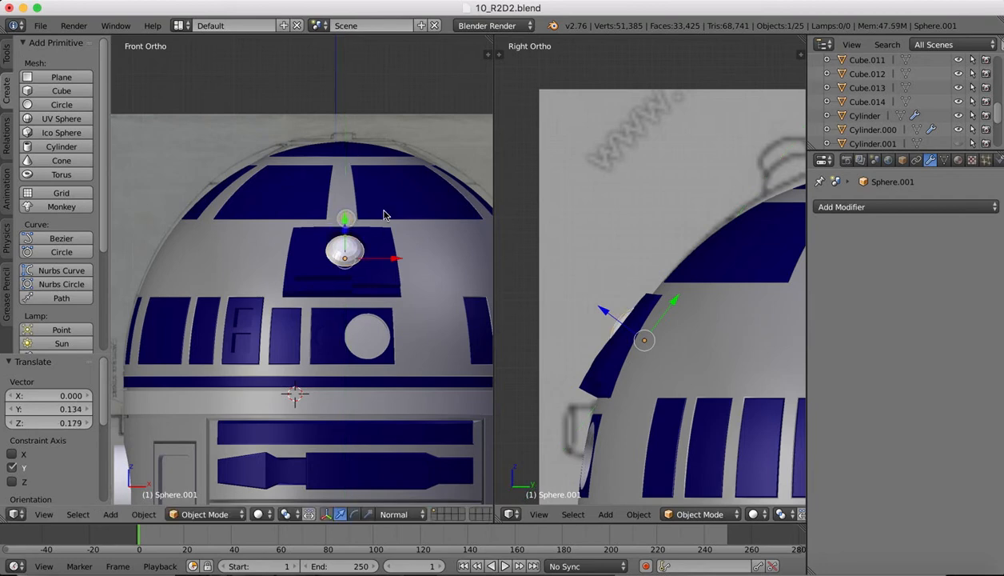
ctrl+scroll(345, 176, up, 5)
scroll(345, 176, right, 10)
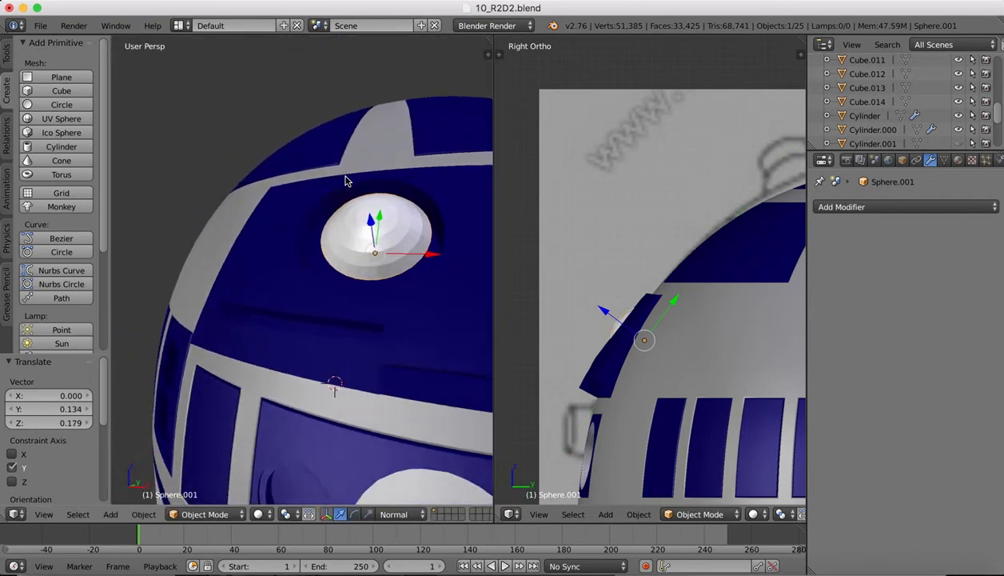
scroll(346, 182, left, 10)
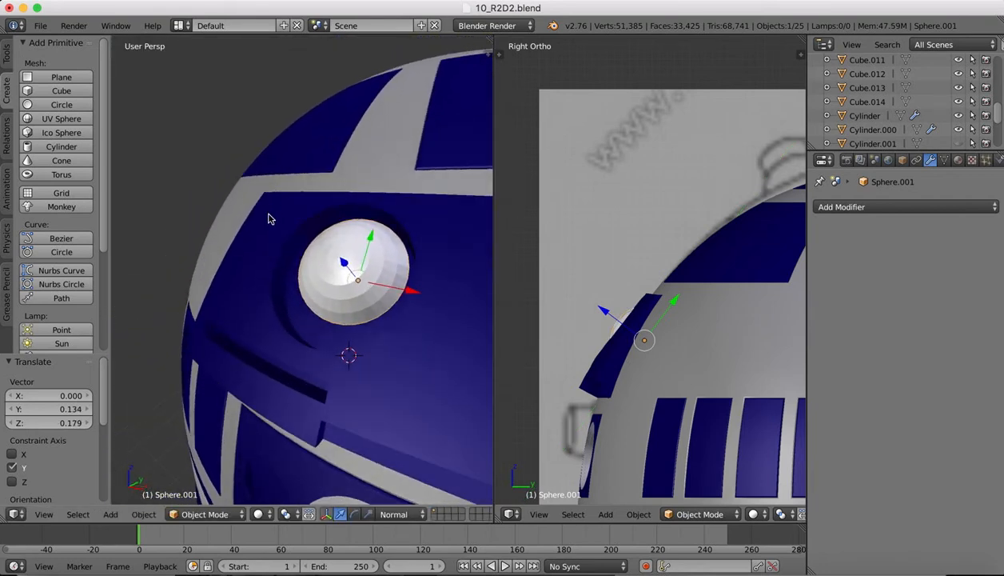
scroll(274, 221, left, 5)
scroll(352, 230, left, 5)
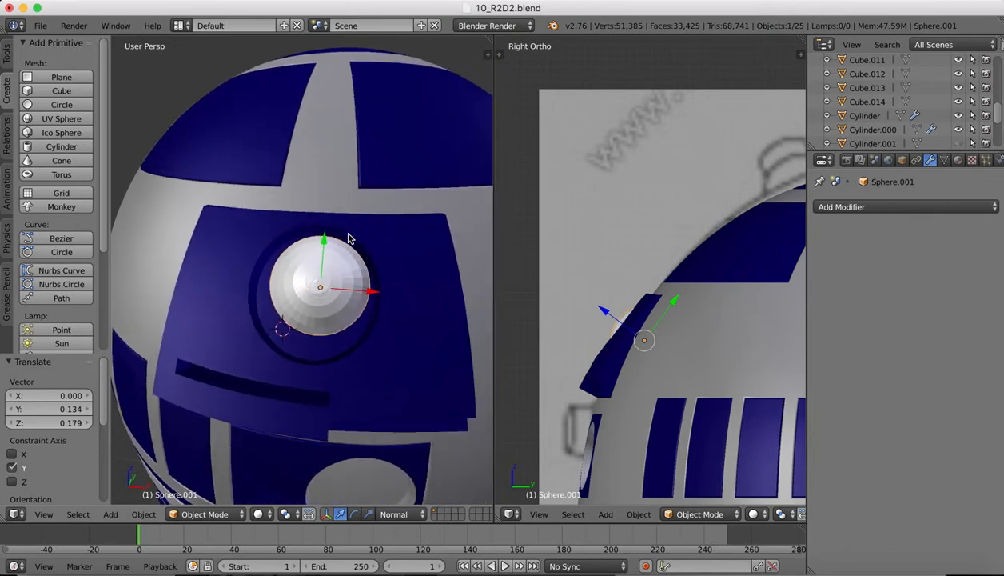
drag(324, 242, 320, 249)
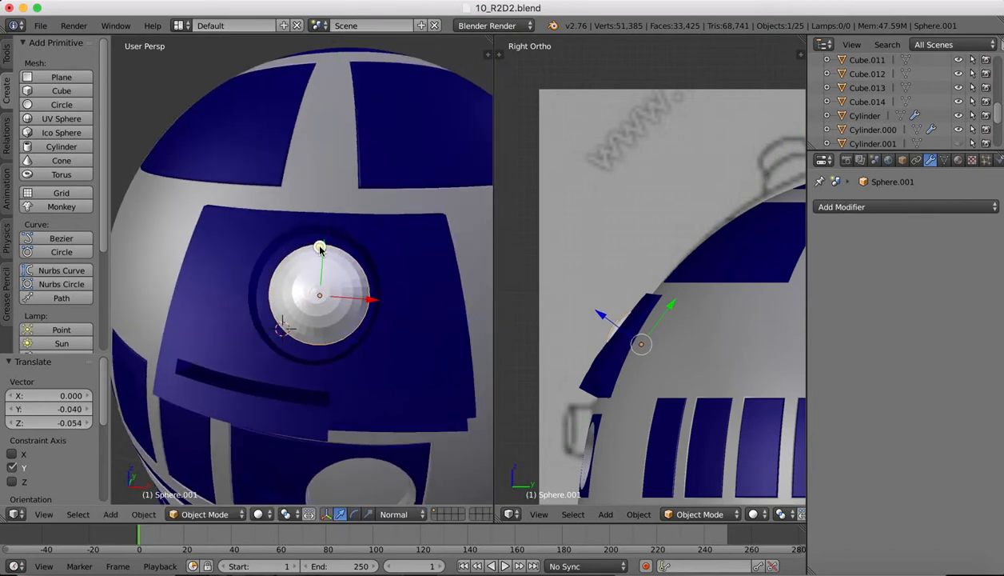
drag(370, 298, 363, 291)
- Scale the cap by 1.268 to fill the recess, then shift it -0.017 along X and nudge it along its local Y and Z axes
key(s)
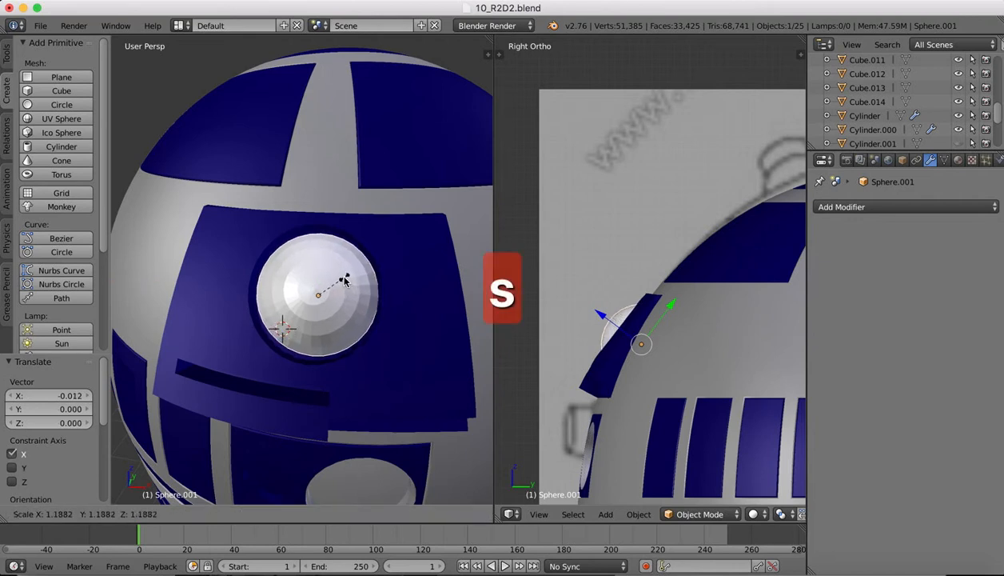
click(352, 286)
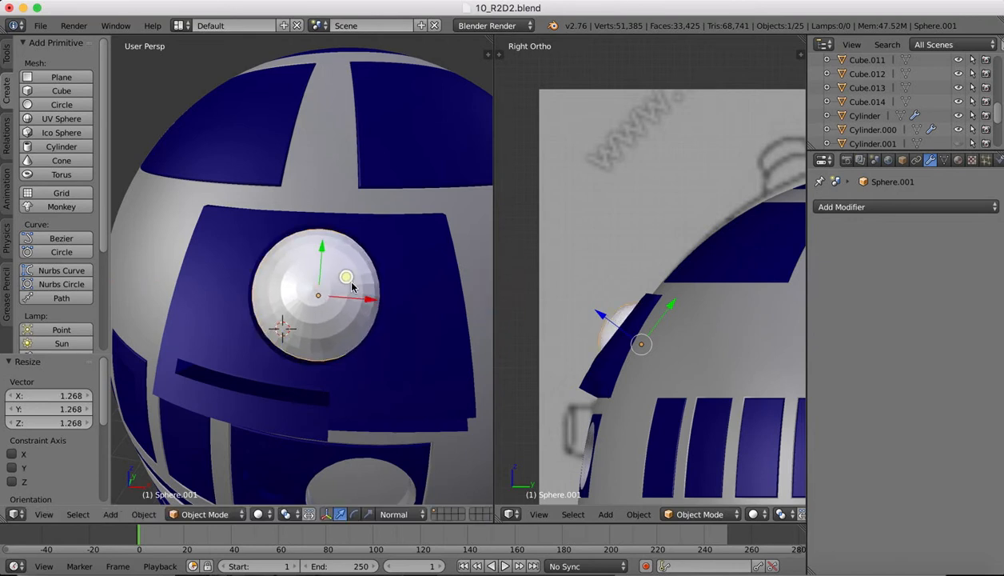
drag(370, 298, 368, 297)
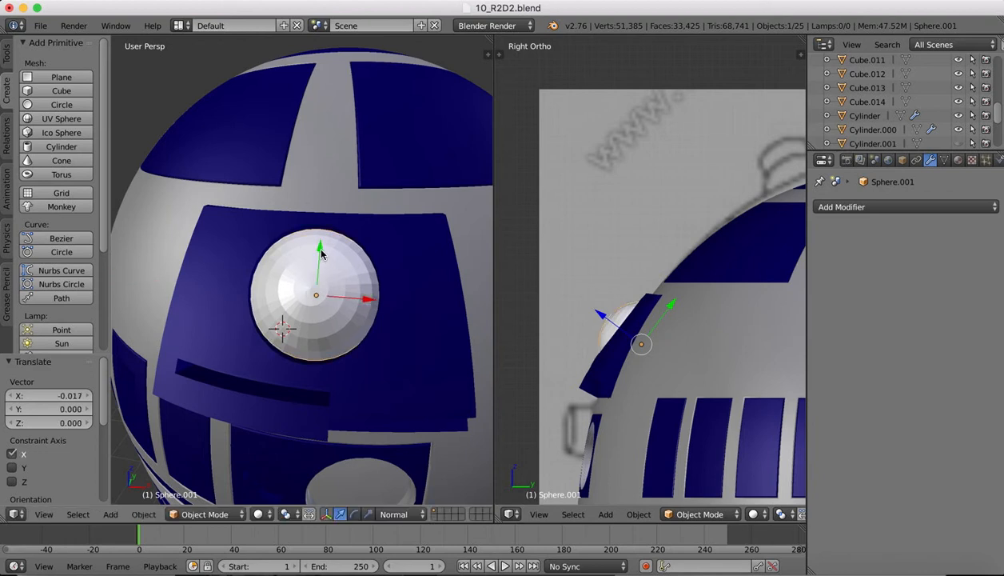
drag(319, 250, 318, 252)
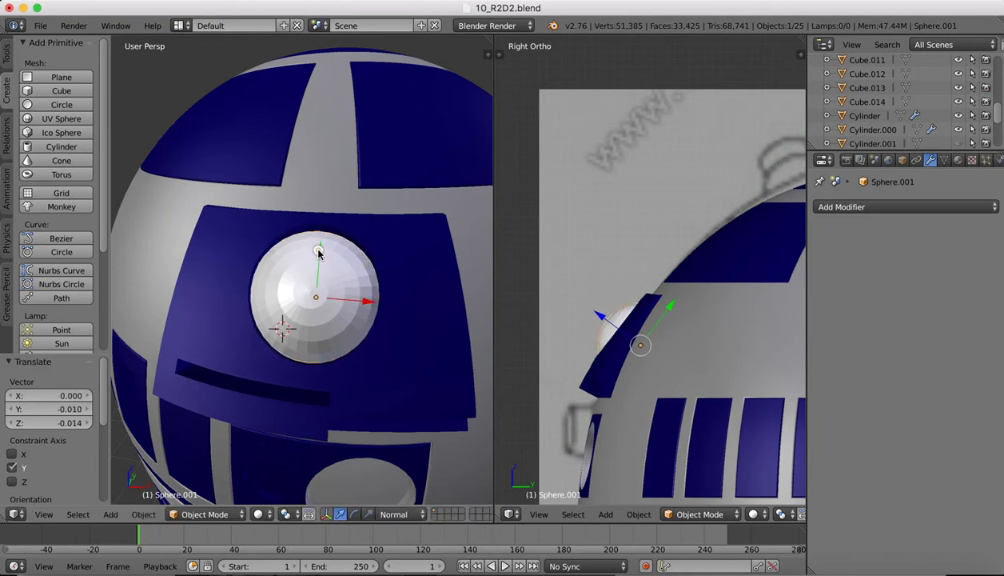
middle_drag(320, 252, 365, 260)
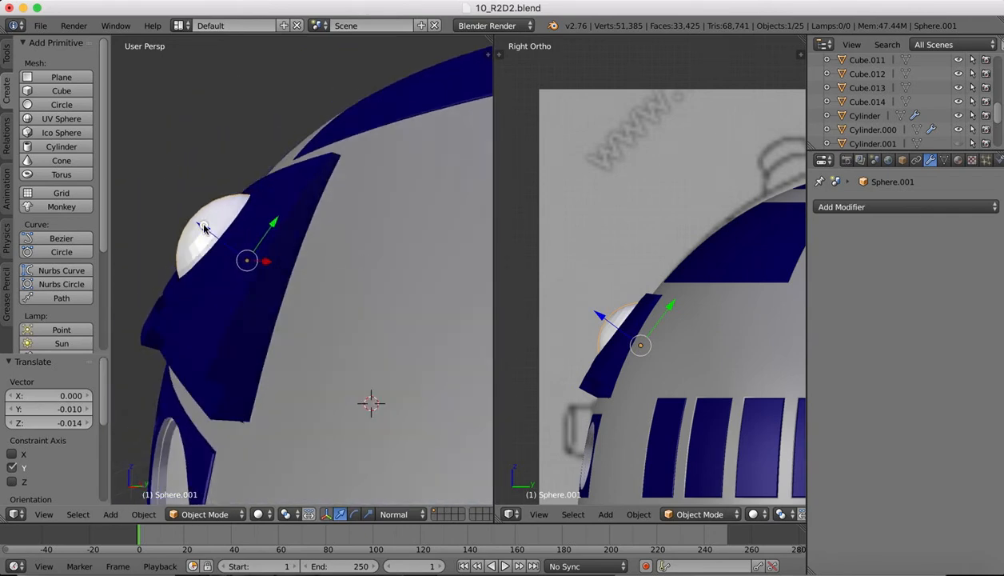
drag(204, 229, 231, 226)
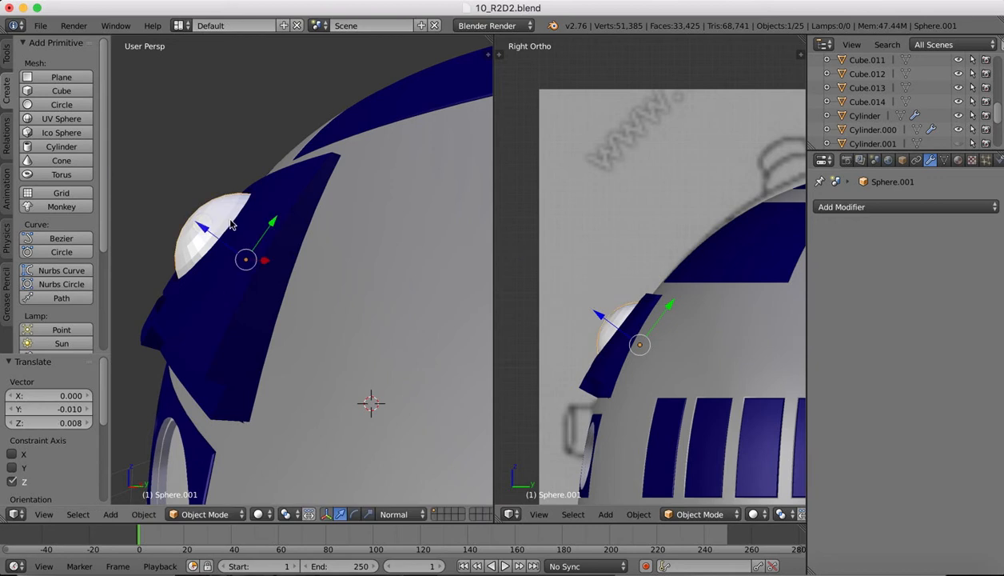
key(s)
key(z)
key(x)
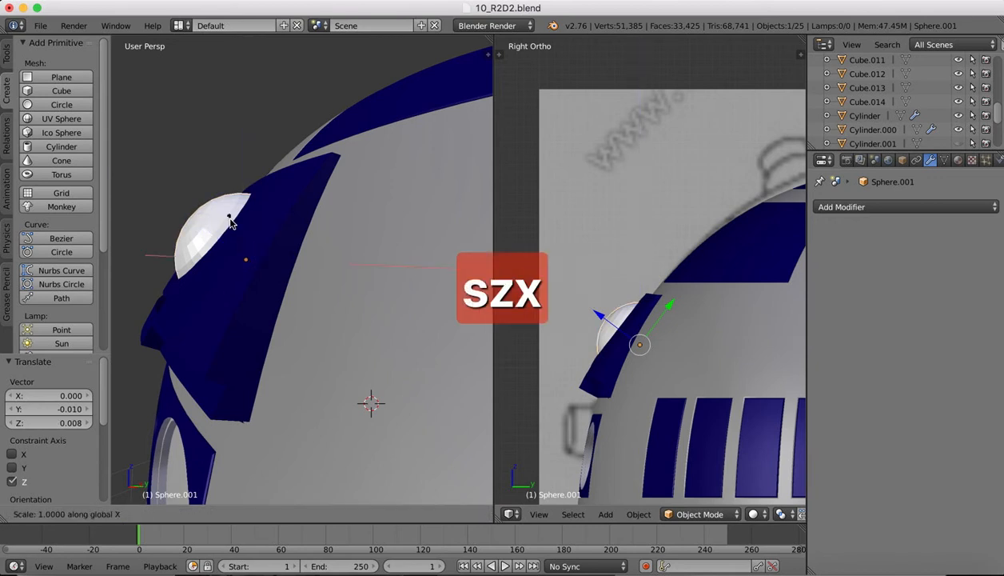
key(y)
right_click(231, 224)
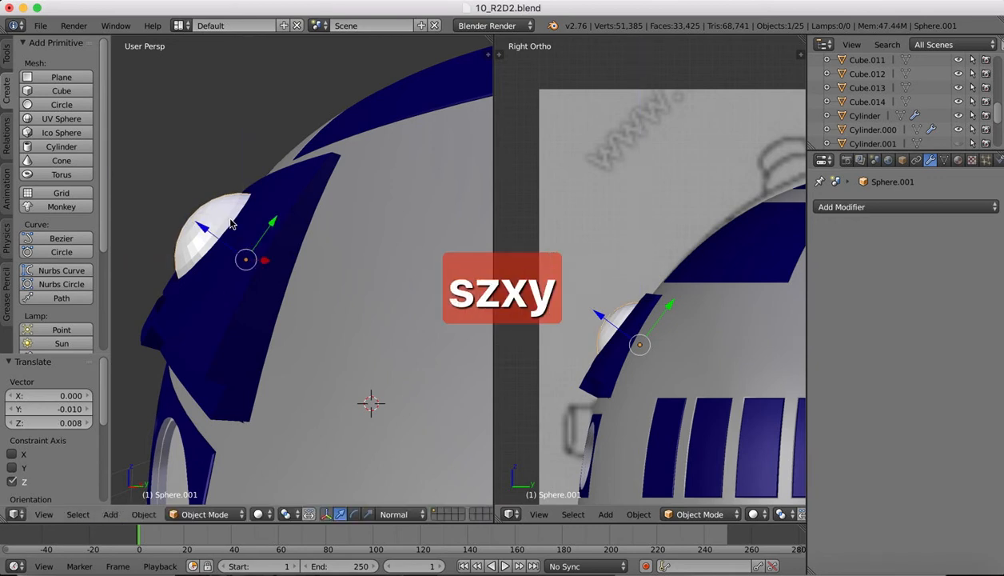
- Sink the cap deeper into the housing in two local Z moves and shift it -0.006 along X between them
drag(202, 227, 212, 235)
scroll(212, 235, left, 10)
scroll(212, 237, left, 10)
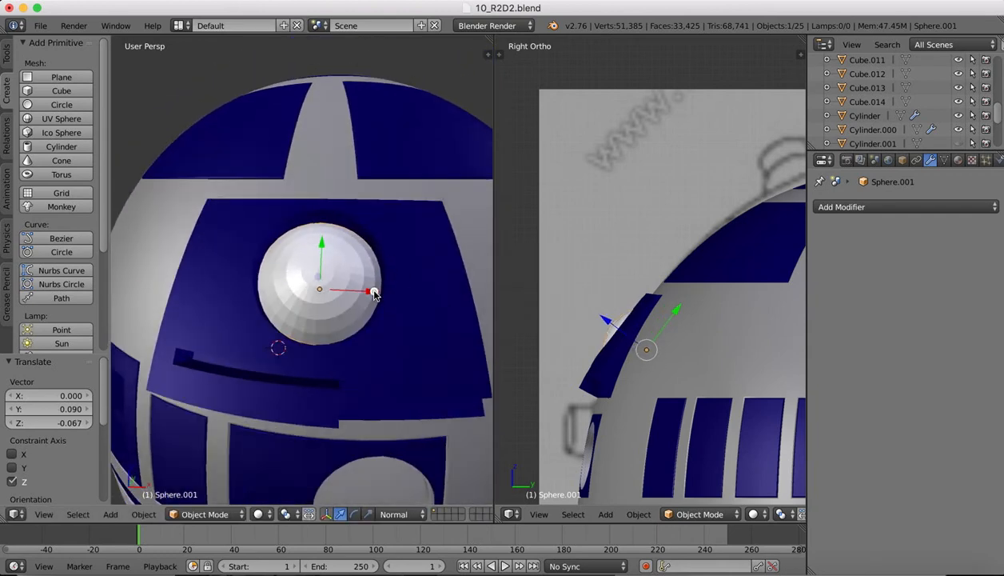
drag(375, 294, 373, 295)
scroll(372, 295, left, 10)
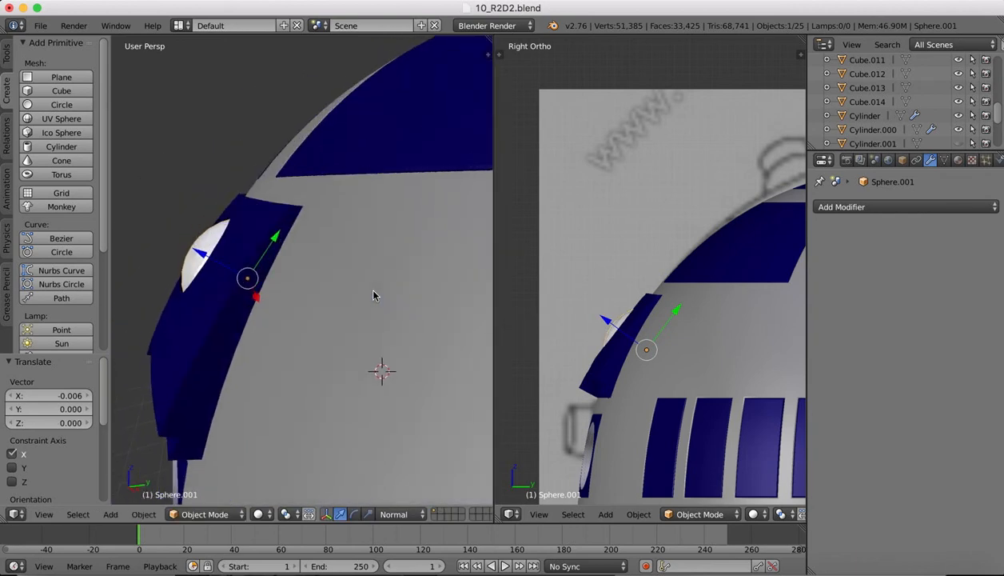
drag(198, 254, 208, 255)
scroll(208, 255, left, 10)
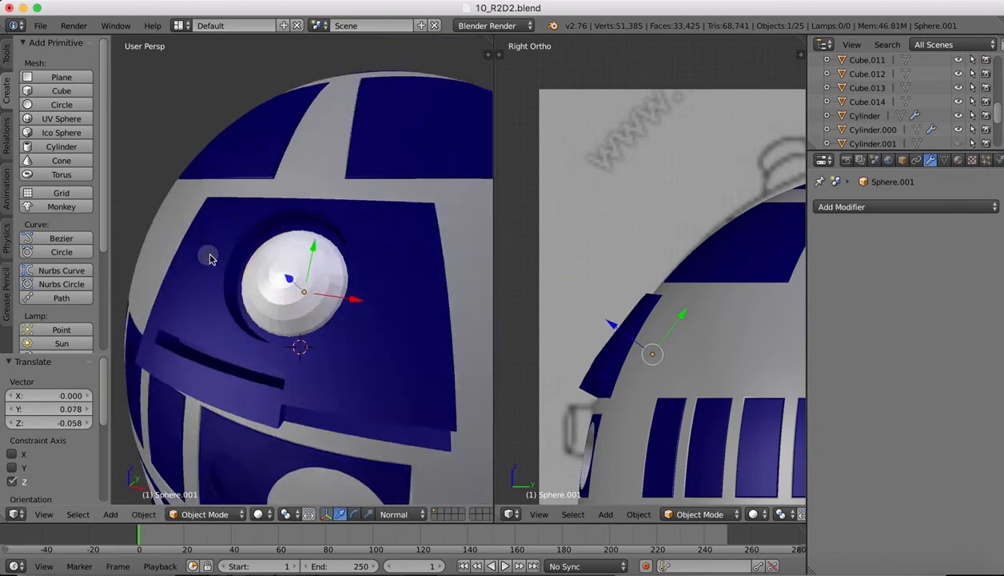
- Enlarge the cap by 1.055 and slide it up the housing along its local Y axis by 0.022 Y and 0.030 Z
key(s)
click(335, 262)
scroll(336, 265, left, 10)
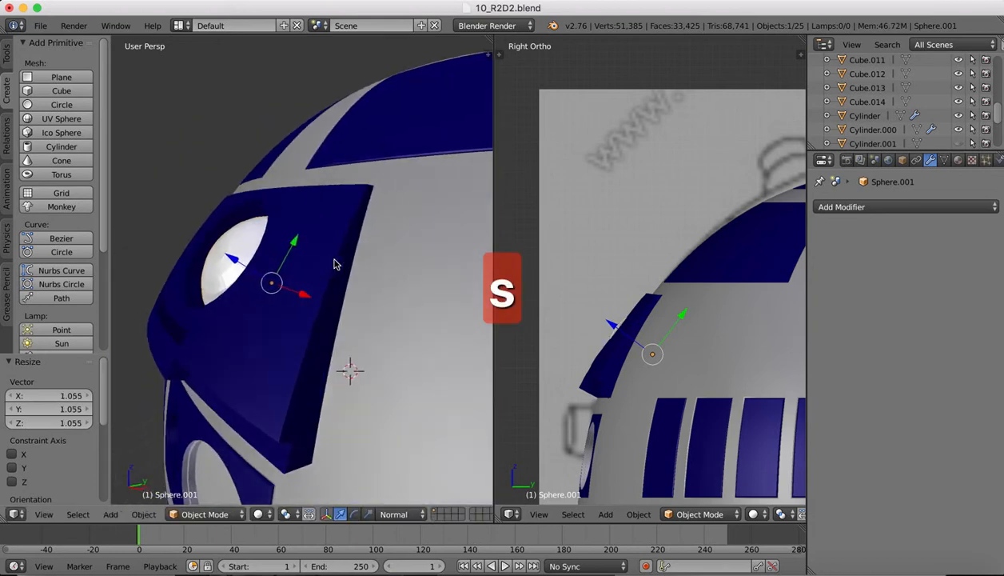
scroll(336, 264, left, 3)
drag(292, 250, 292, 248)
scroll(292, 247, left, 10)
scroll(292, 247, left, 5)
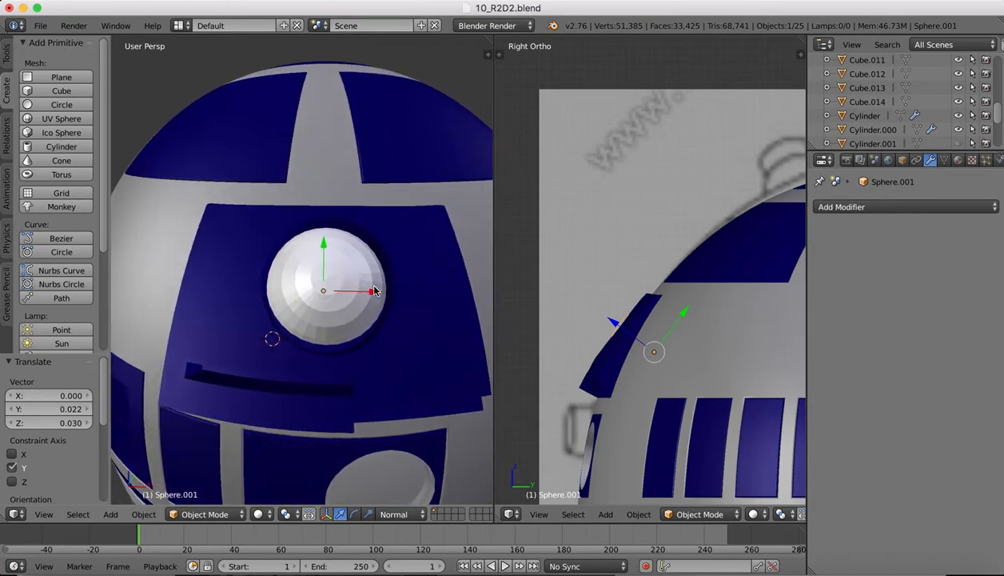
- Fine-tune the cap's centering in the recess with small X shifts and local Y moves of -0.015 Y, -0.021 Z and -0.004 Y, -0.005 Z
drag(376, 293, 373, 294)
drag(374, 293, 376, 291)
drag(321, 241, 321, 245)
scroll(321, 244, right, 5)
scroll(321, 244, left, 5)
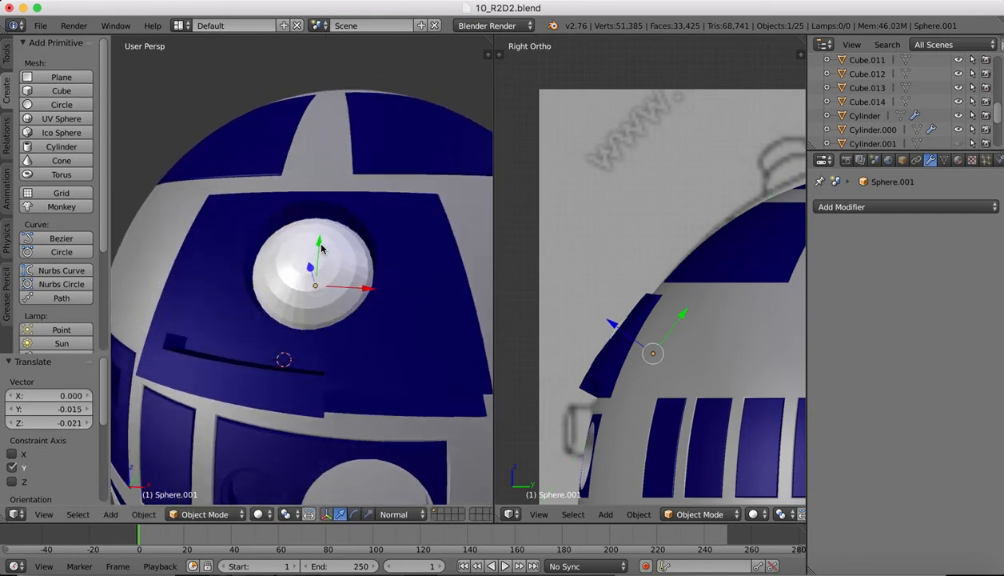
drag(324, 246, 324, 247)
scroll(324, 248, right, 10)
scroll(324, 248, down, 10)
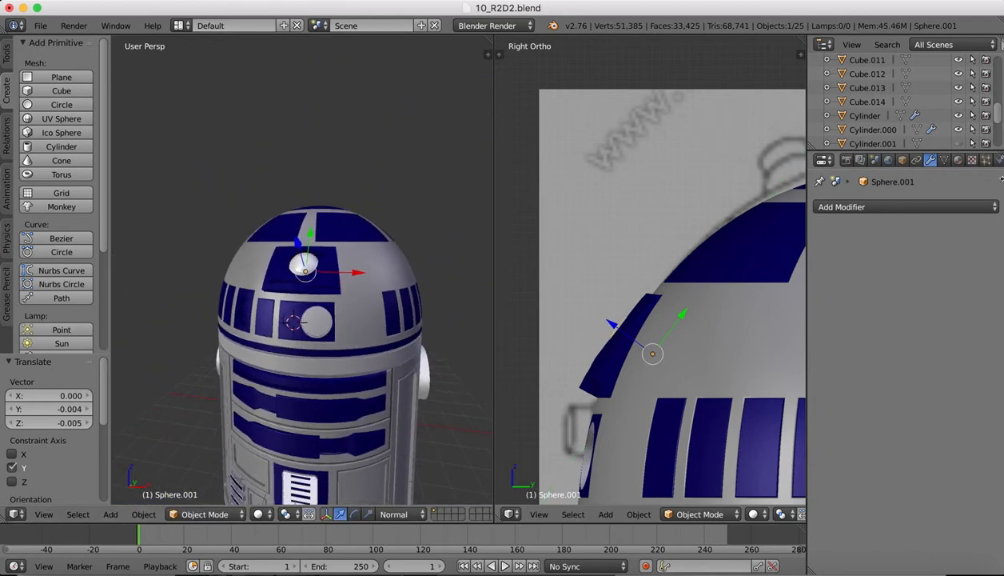
- Add a material slot to the cap, try Material.006 and Material.002, and assign the dark grey material named Material
click(958, 160)
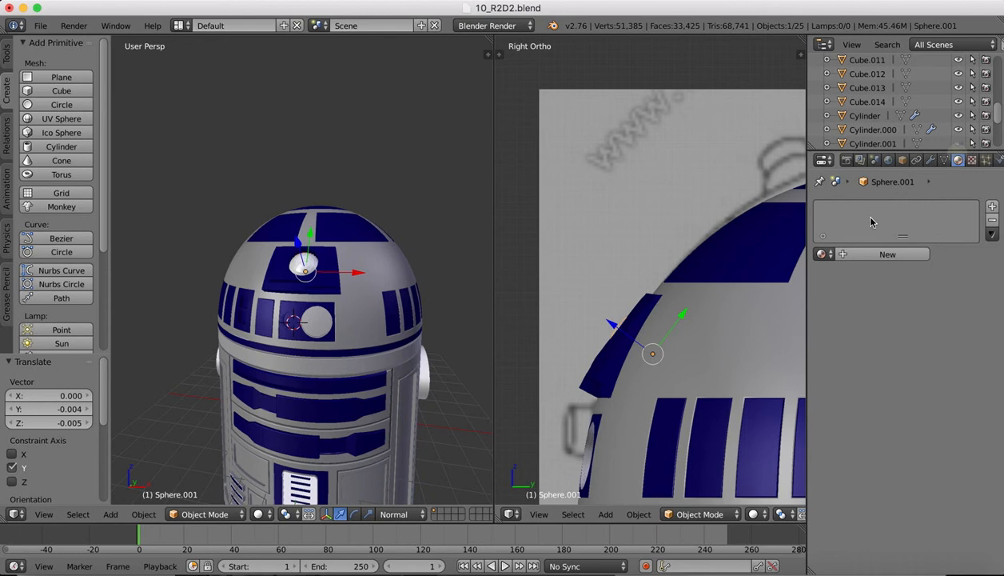
click(992, 206)
click(822, 253)
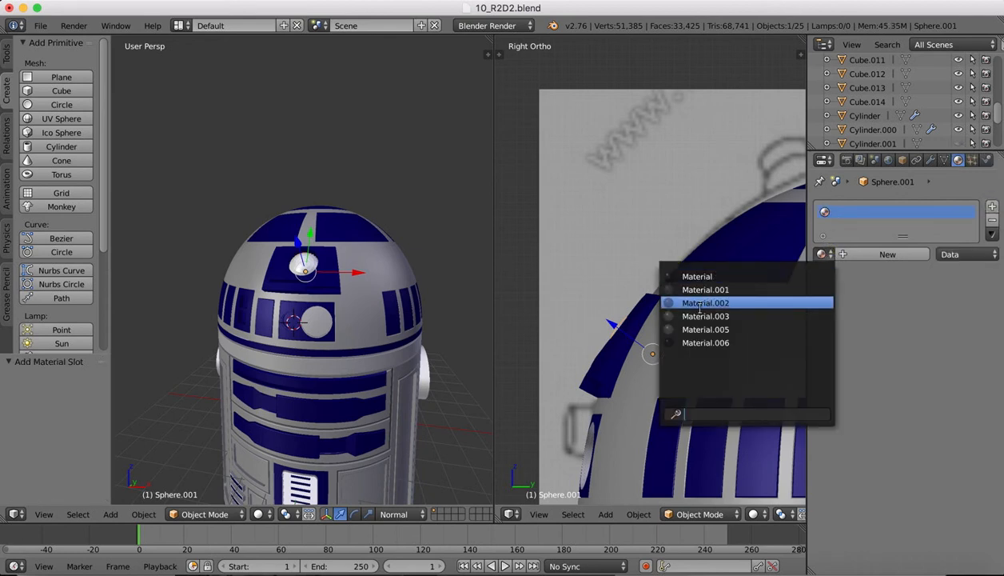
click(676, 342)
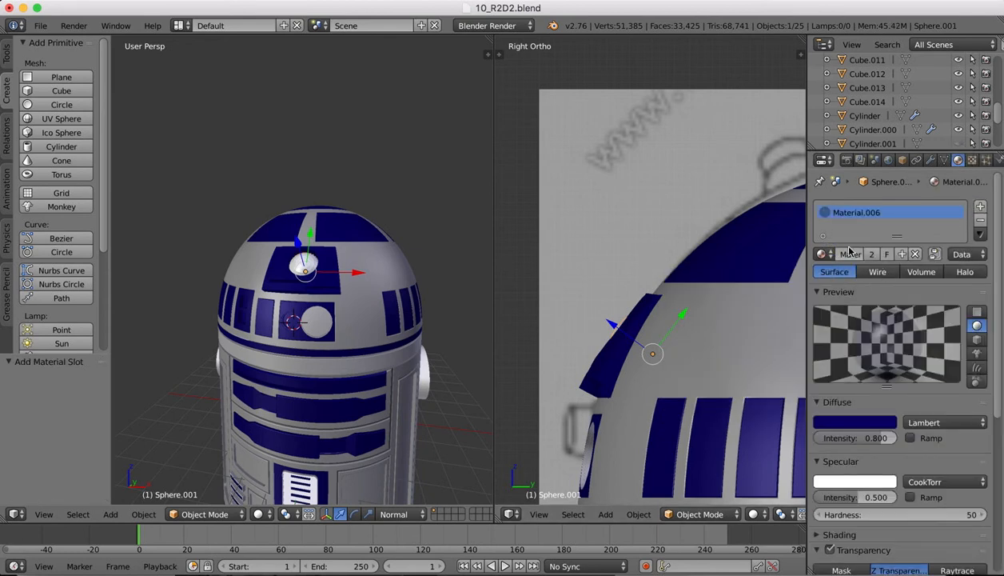
click(822, 254)
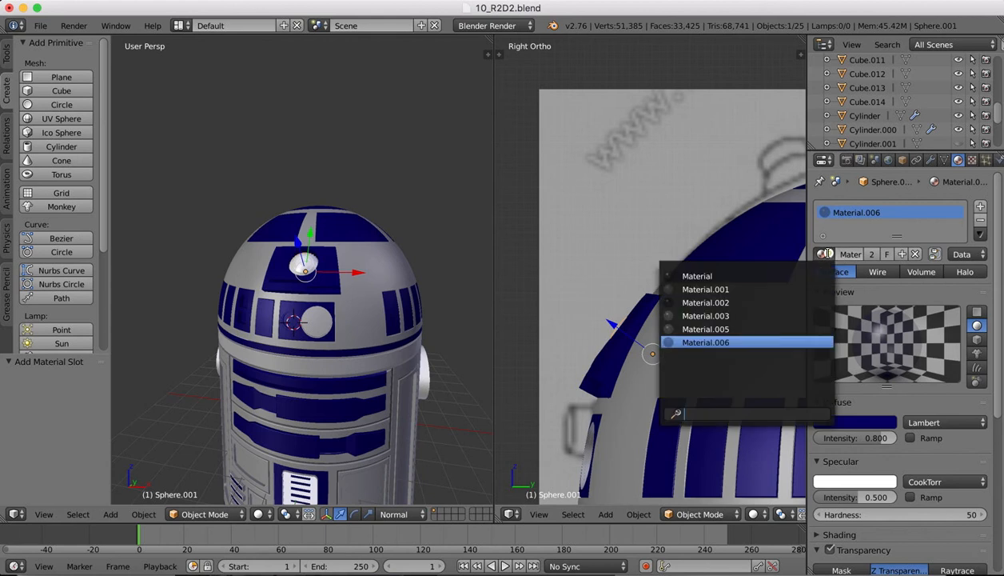
click(692, 302)
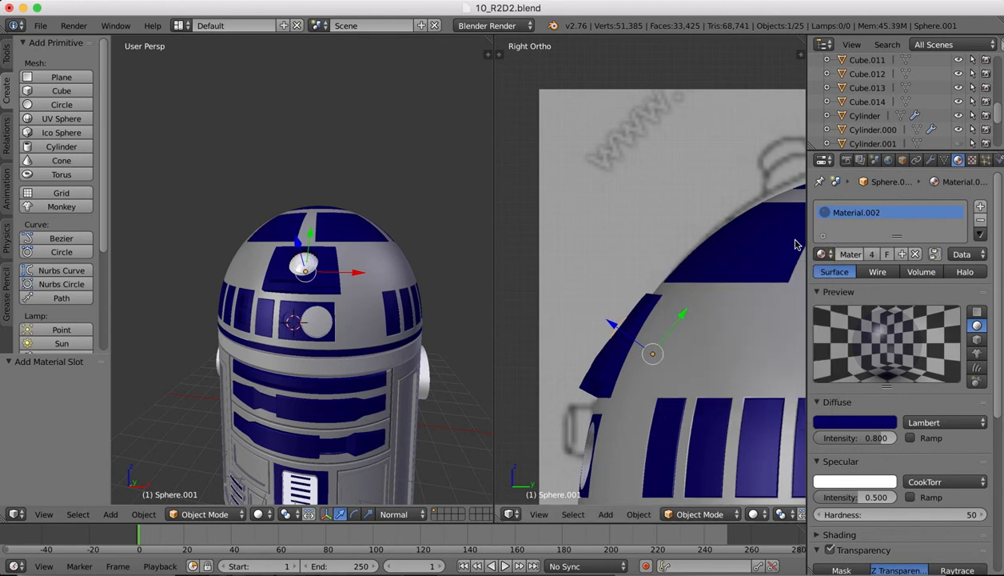
click(821, 254)
click(701, 280)
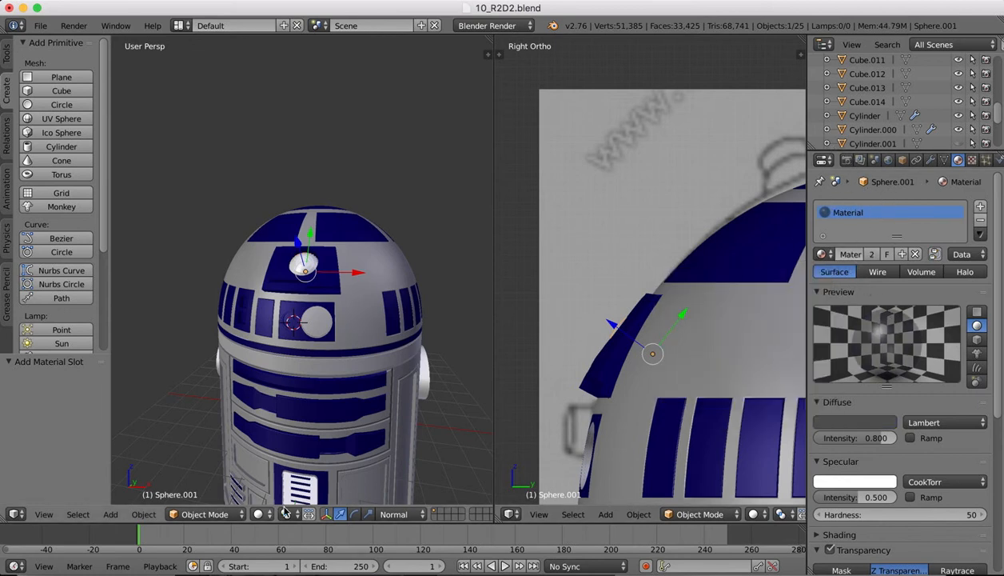
- Refresh the cap's material display by entering Edit Mode and returning to Object Mode, with Solid viewport shading
click(209, 514)
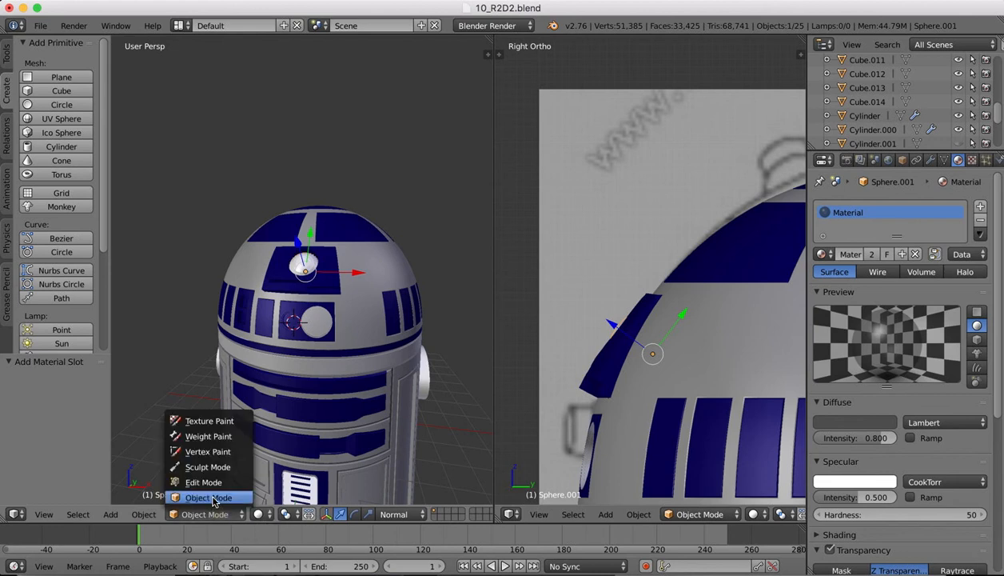
click(200, 480)
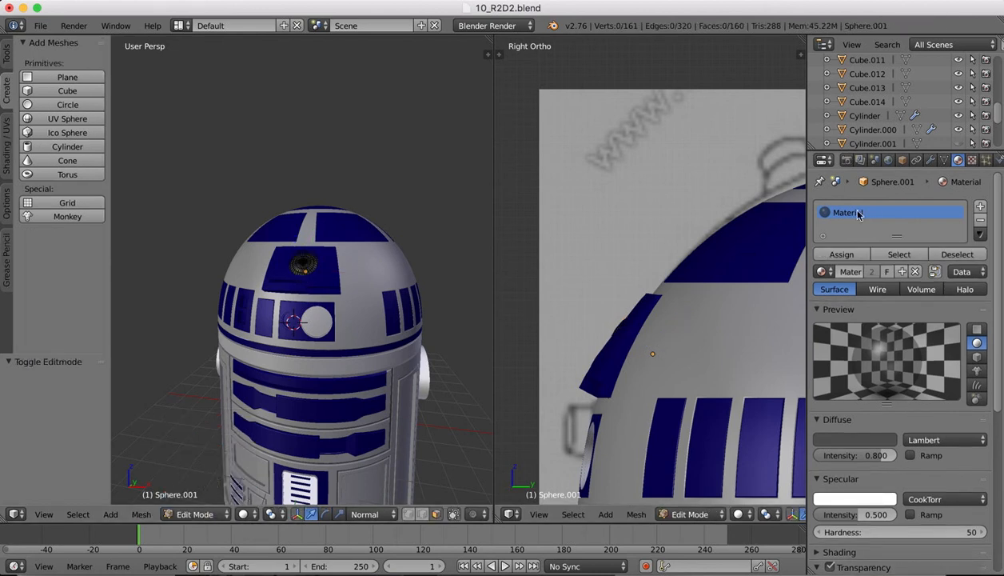
click(194, 514)
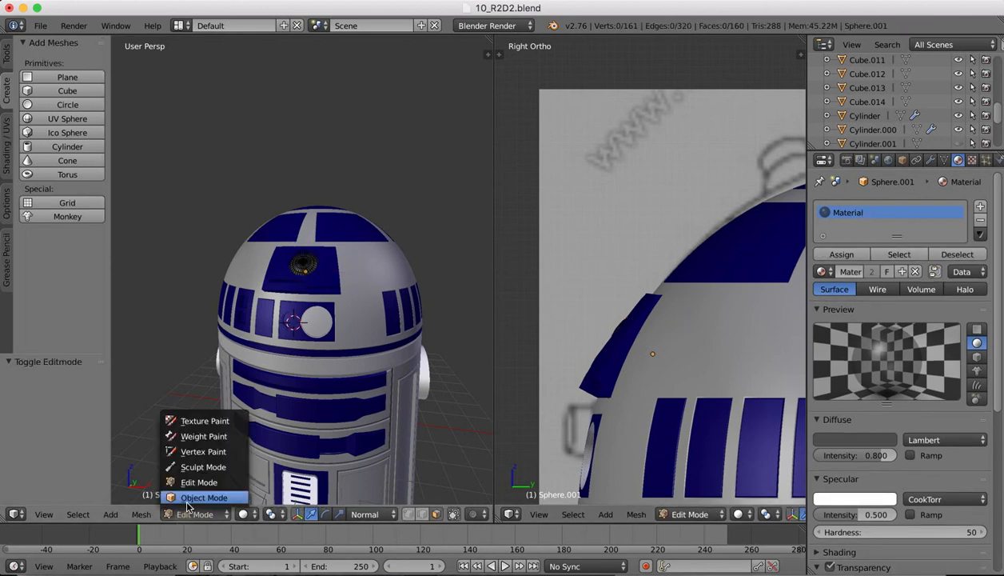
click(200, 497)
click(257, 514)
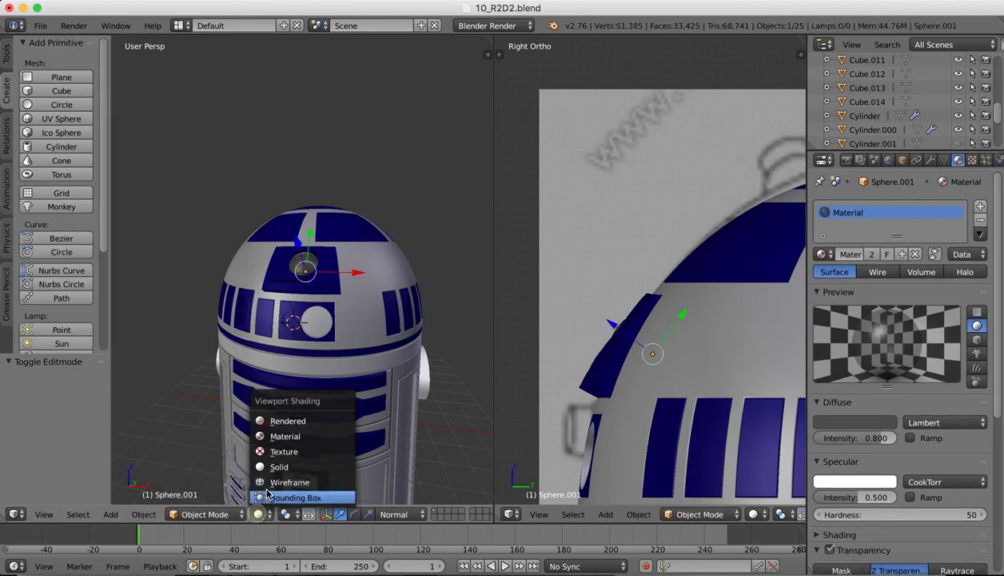
click(266, 465)
- Select the body cylinder and bring the whole droid into view to examine the dark eye lens
middle_drag(331, 308, 361, 394)
right_click(361, 390)
scroll(425, 220, down, 1)
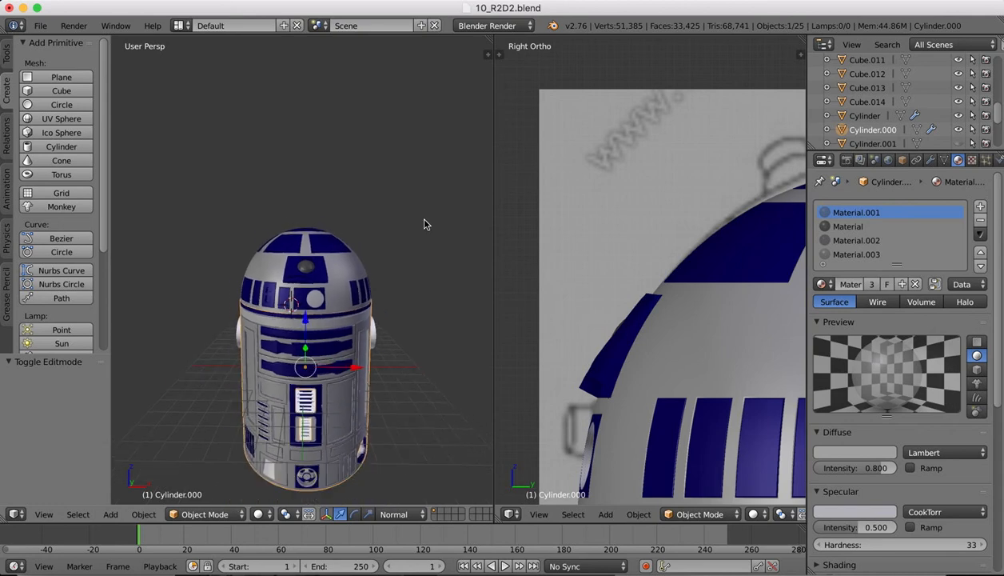
shift+scroll(425, 220, down, 3)
shift+scroll(424, 219, down, 1)
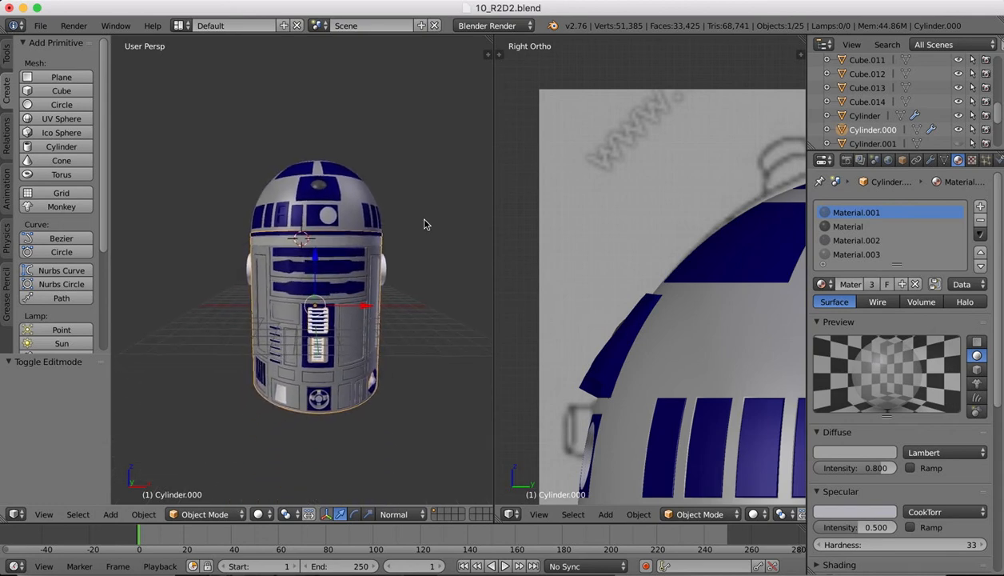
- Select the dome sphere and examine its panels and eye, along with the body, from the front, both sides and the back
right_click(337, 227)
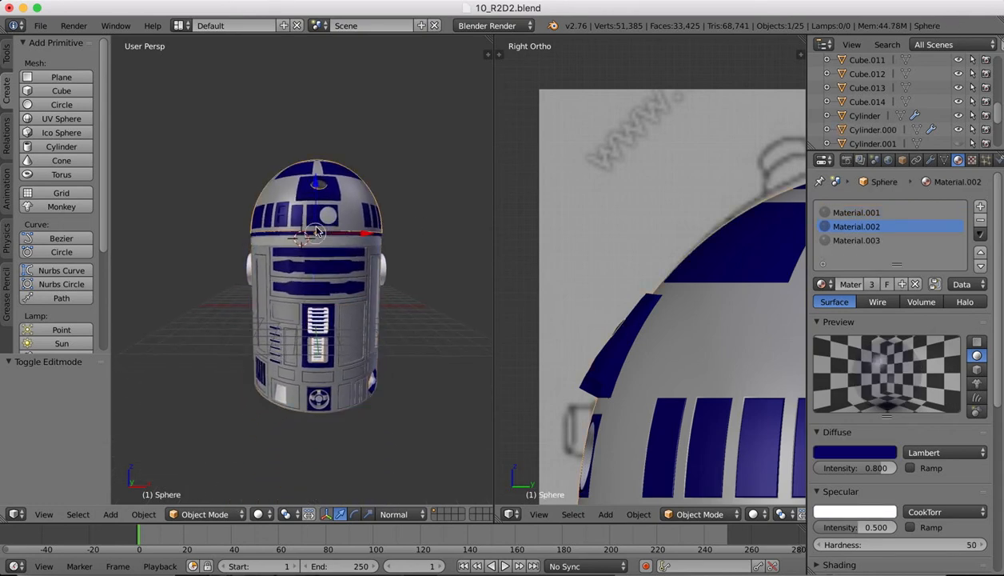
scroll(317, 228, up, 3)
shift+scroll(317, 231, down, 3)
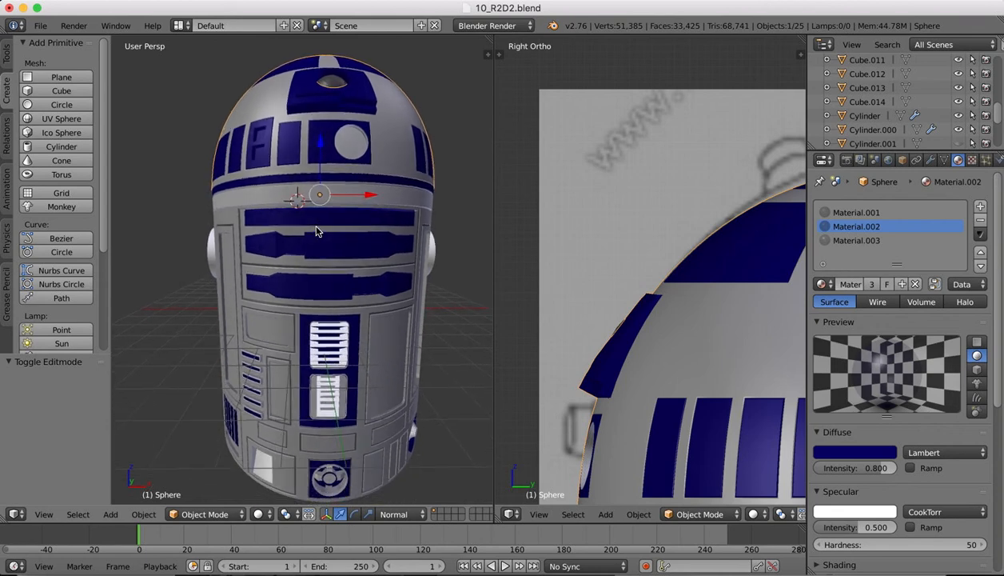
scroll(423, 137, right, 5)
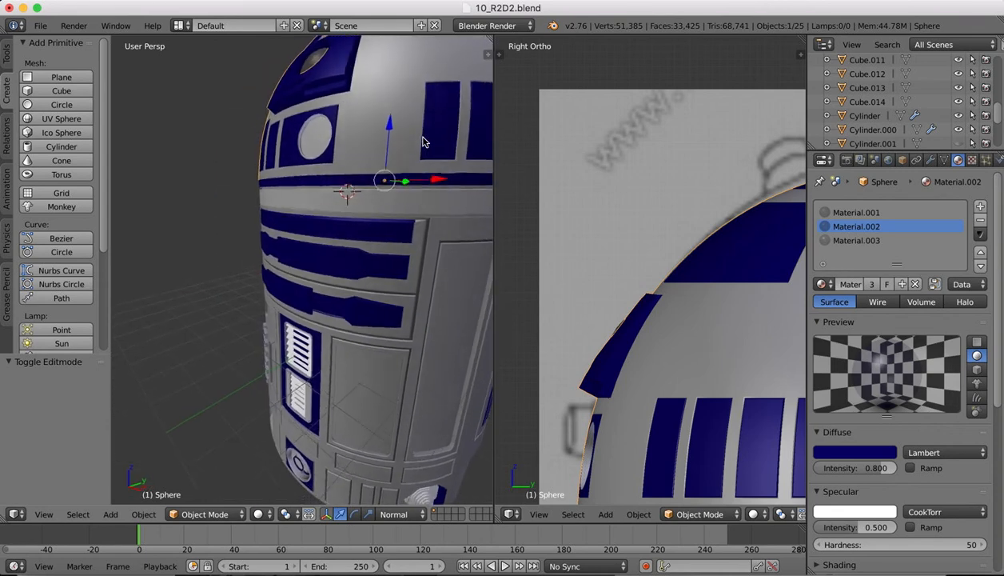
scroll(423, 137, left, 2)
shift+scroll(332, 146, up, 4)
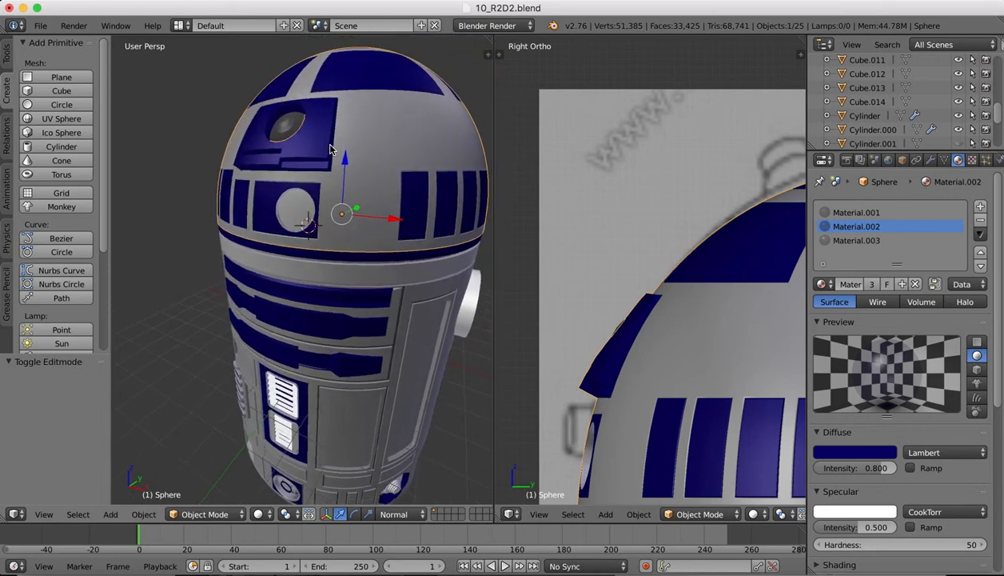
scroll(331, 146, down, 3)
scroll(332, 146, left, 5)
scroll(288, 175, right, 10)
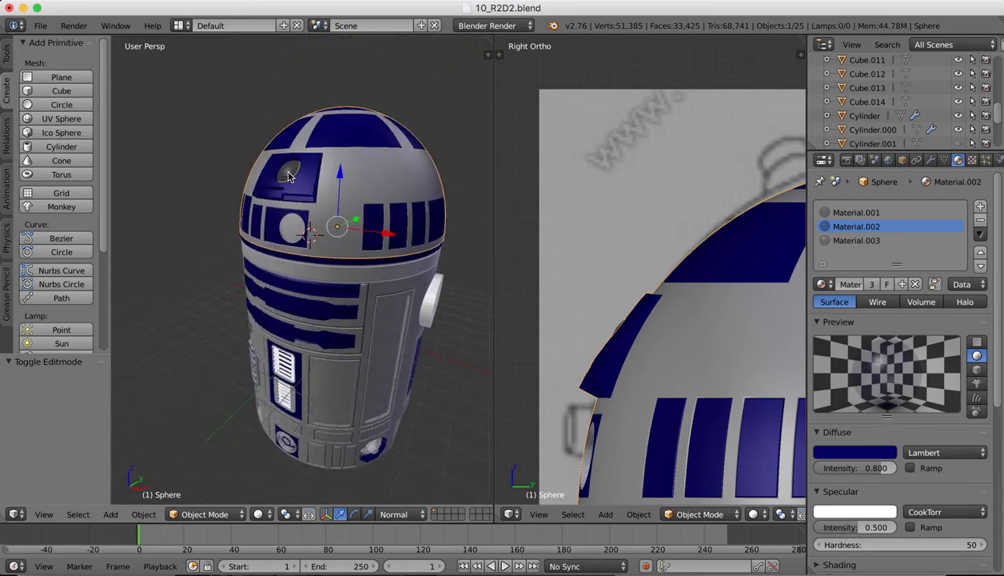
scroll(288, 175, down, 3)
scroll(288, 175, right, 15)
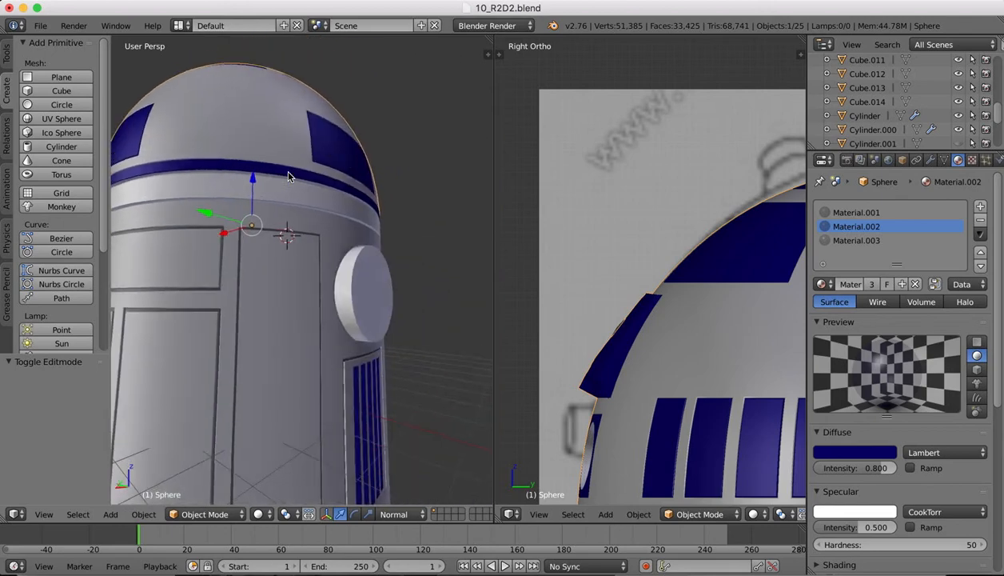
scroll(288, 175, up, 3)
scroll(289, 175, left, 10)
scroll(288, 175, up, 3)
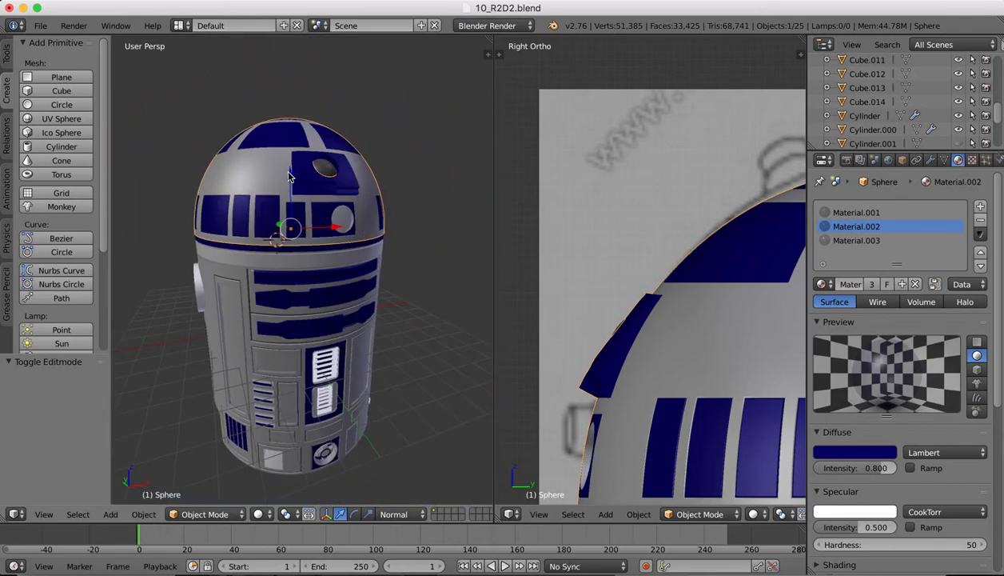
- Switch to the reference pictures in Preview and rearrange them to examine R2-D2's dome details in the photos and the Super Robots sheet
click(833, 568)
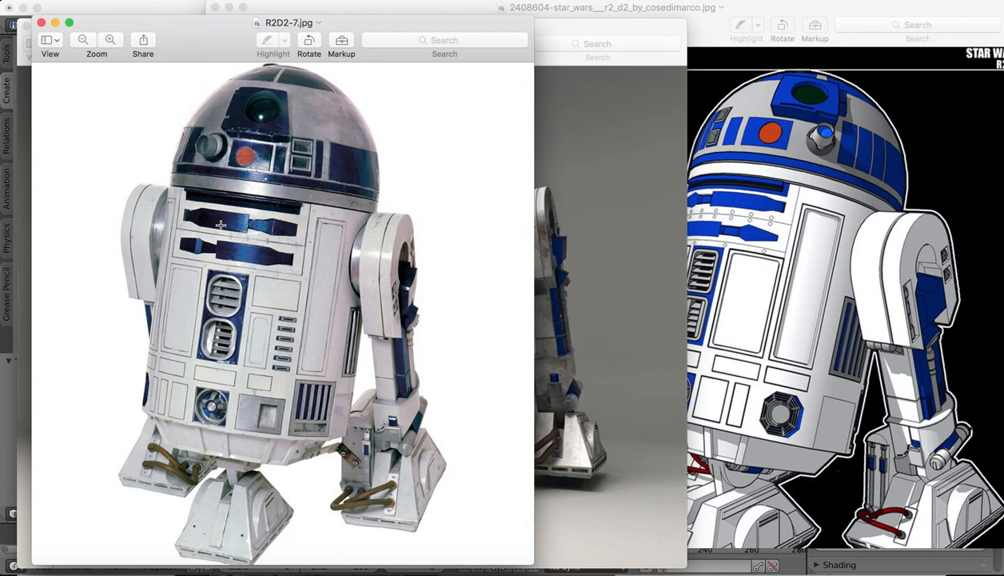
click(581, 247)
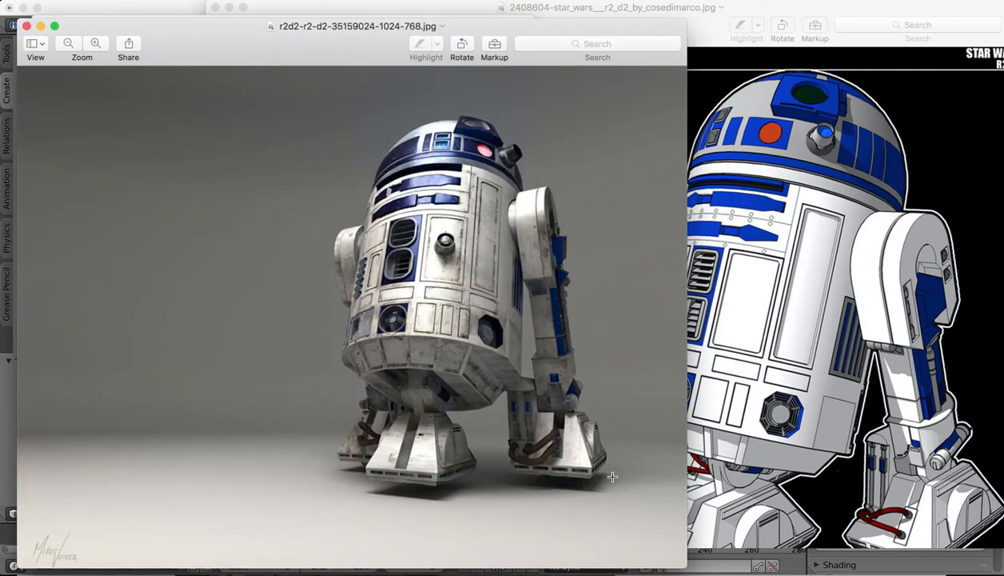
drag(539, 32, 640, 114)
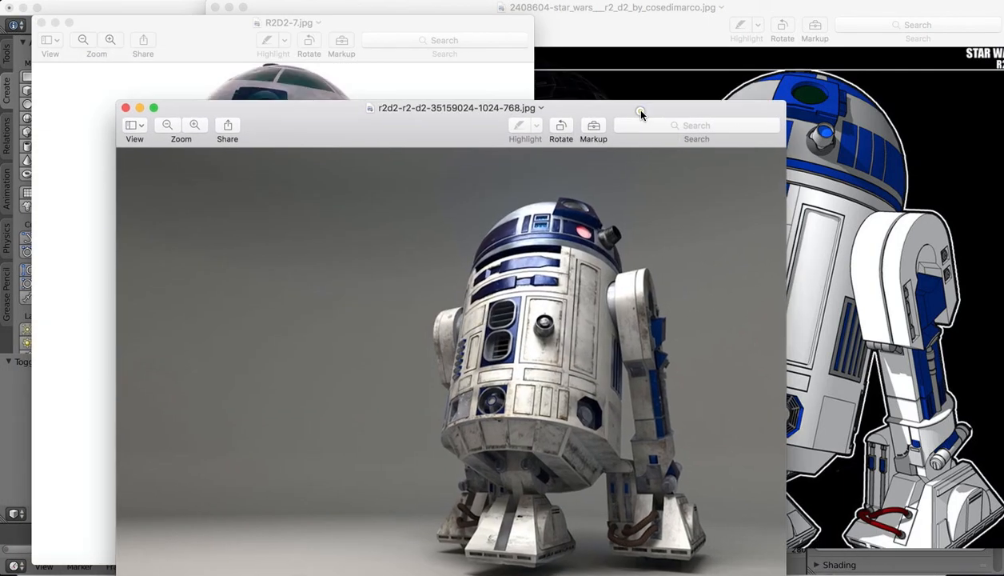
drag(604, 10, 564, 8)
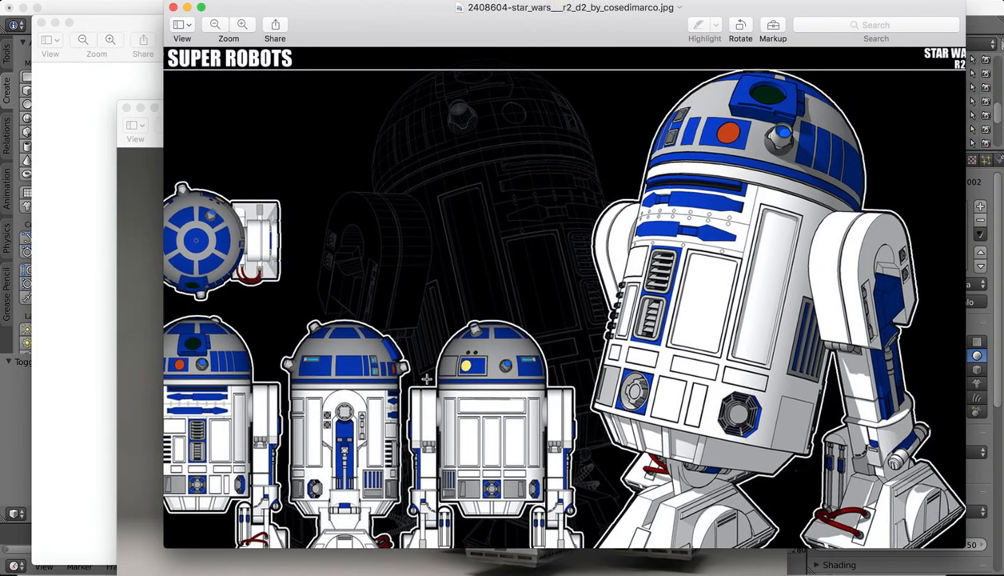